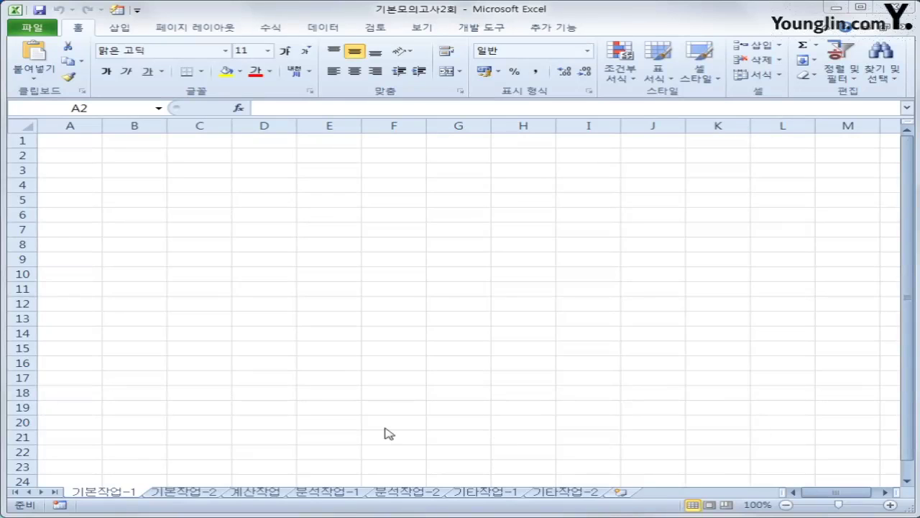
- From cell A2, launch Microsoft Query with MS Access Database* as the data source
{"action": "left_click", "coordinate": [76, 160]}
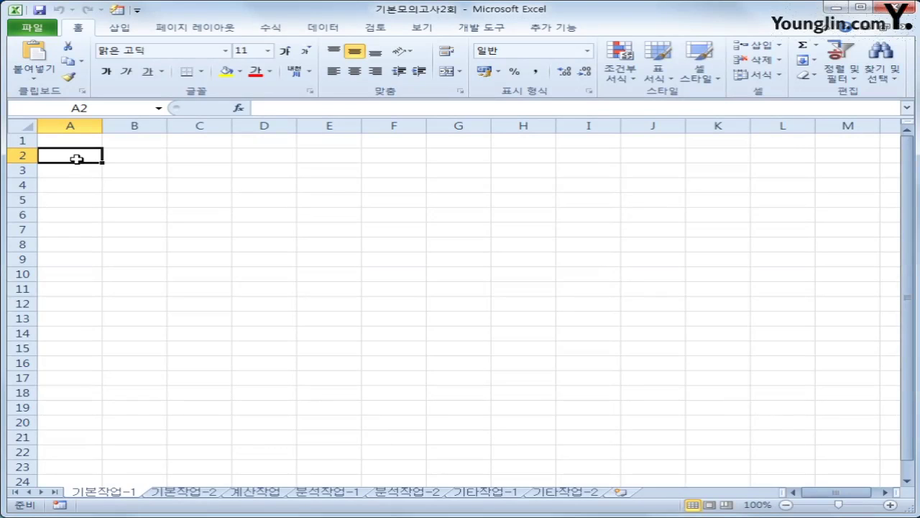
{"action": "left_click", "coordinate": [328, 28]}
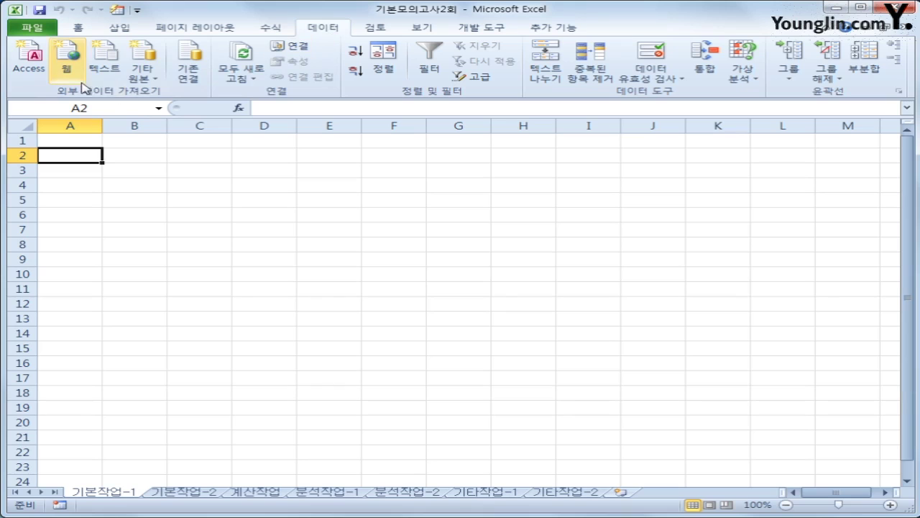
{"action": "left_click", "coordinate": [151, 79]}
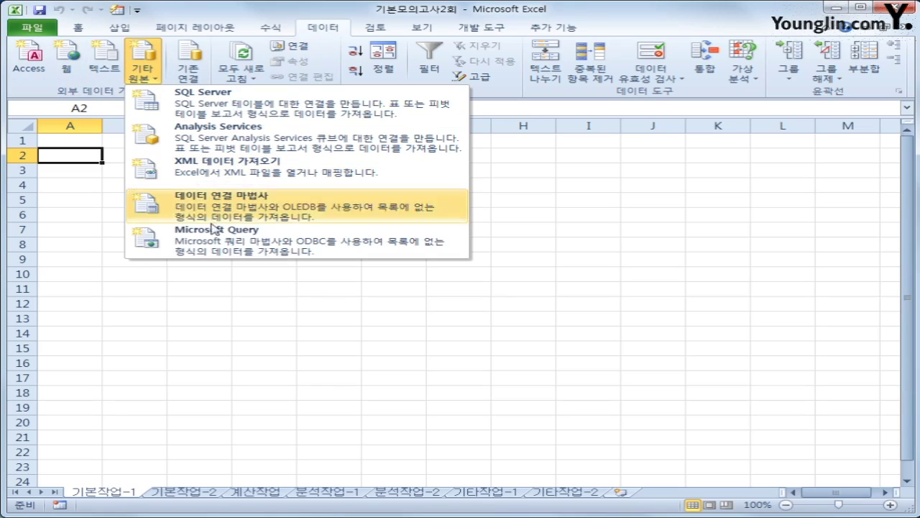
{"action": "left_click", "coordinate": [223, 245]}
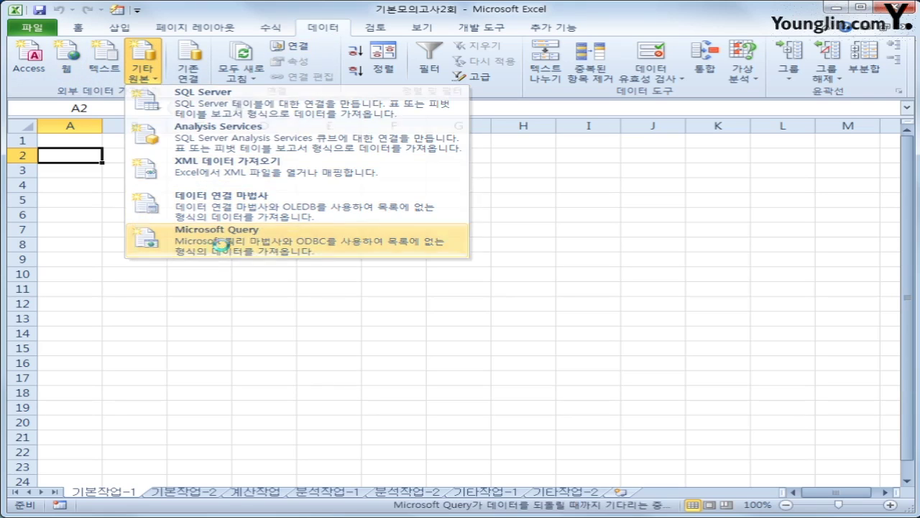
{"action": "left_click", "coordinate": [376, 287]}
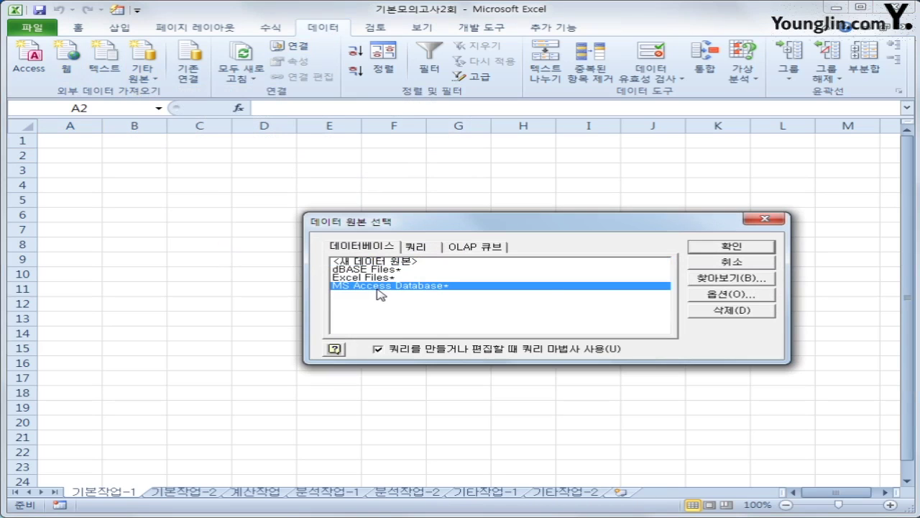
- Select the 인사현황.accdb database as the query source
{"action": "left_click", "coordinate": [736, 249]}
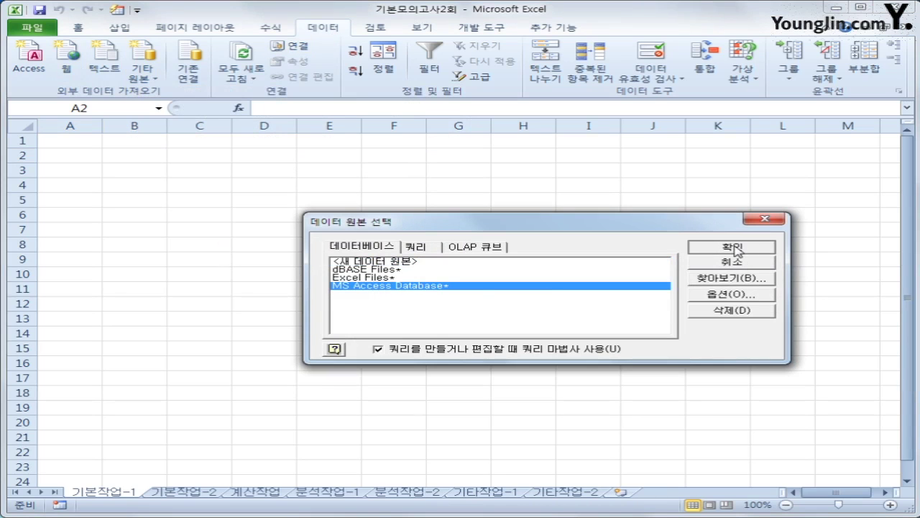
{"action": "left_click_drag", "start_coordinate": [206, 68], "coordinate": [407, 154]}
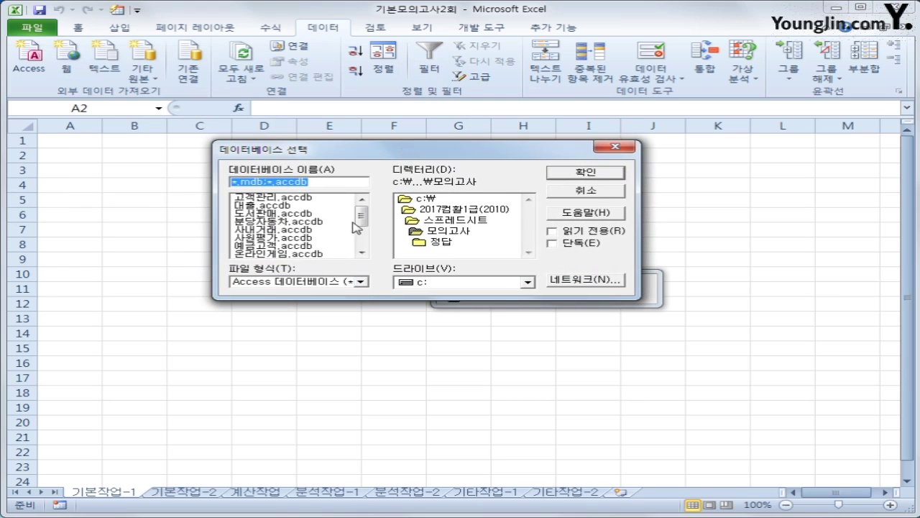
{"action": "left_click_drag", "start_coordinate": [360, 218], "coordinate": [361, 229]}
{"action": "left_click", "coordinate": [294, 246]}
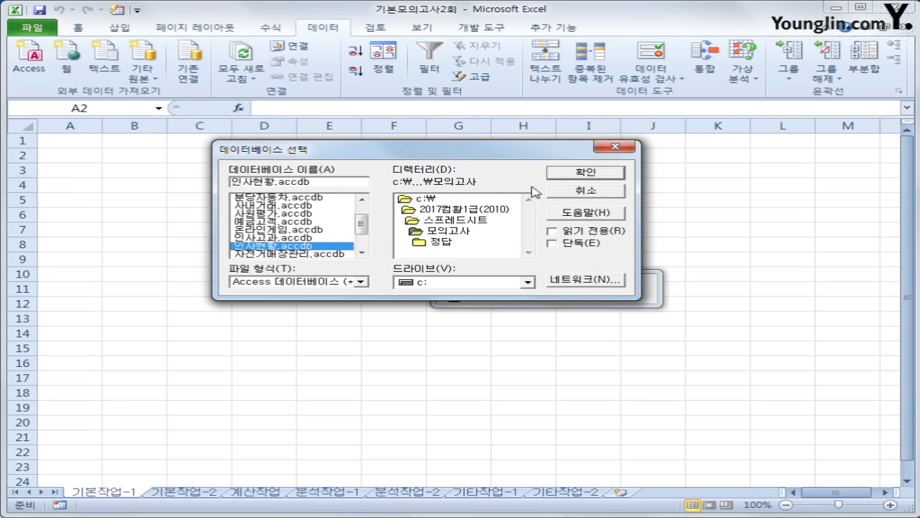
{"action": "left_click", "coordinate": [585, 173]}
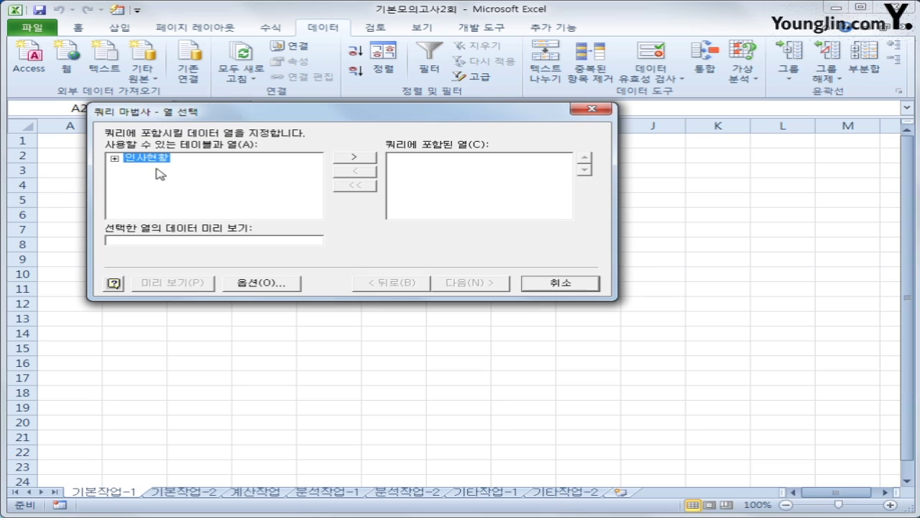
- Add 이름, 사번, 생년월일, 부서명, 이해판단, 성실 and 협조 from the 인사현황 table
{"action": "double_click", "coordinate": [154, 165]}
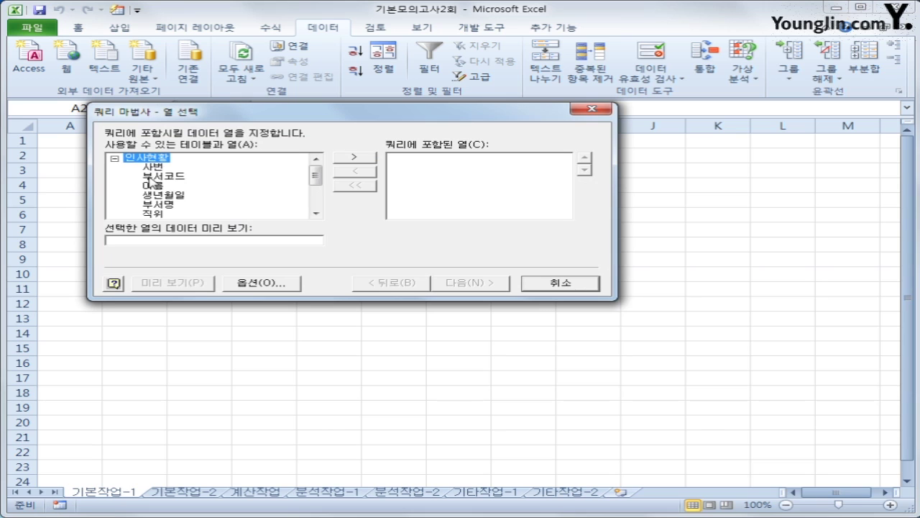
{"action": "left_click", "coordinate": [158, 186]}
{"action": "double_click", "coordinate": [159, 186]}
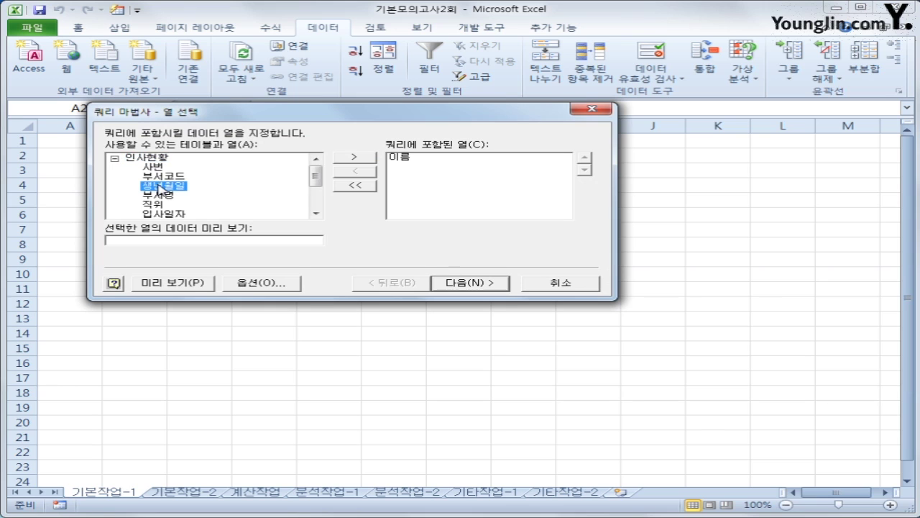
{"action": "double_click", "coordinate": [157, 168]}
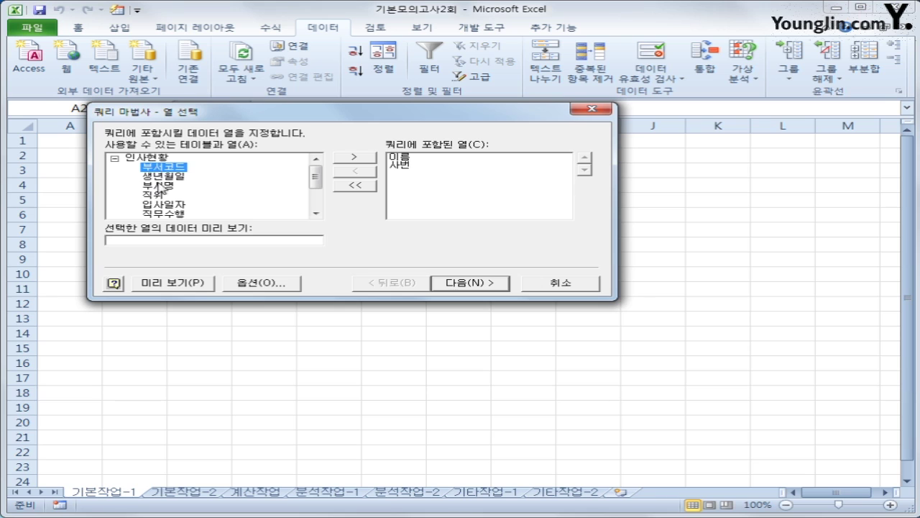
{"action": "double_click", "coordinate": [159, 177]}
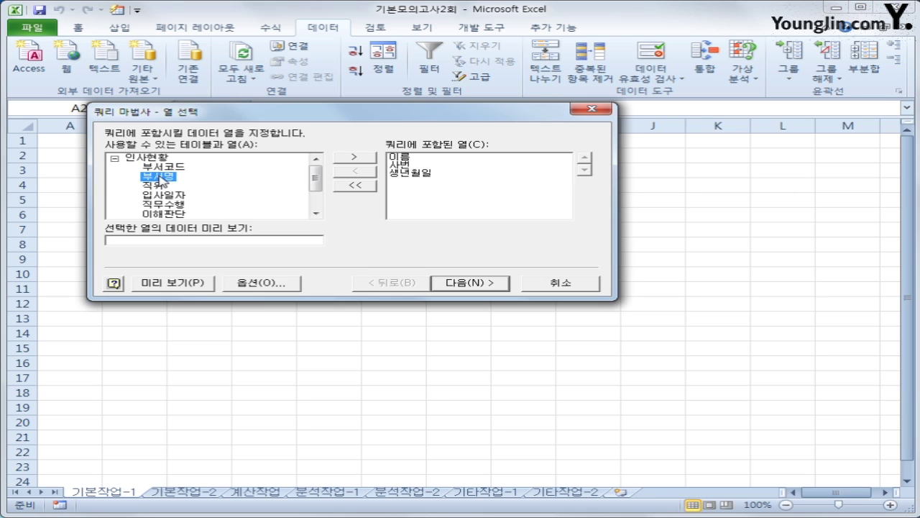
{"action": "double_click", "coordinate": [159, 178]}
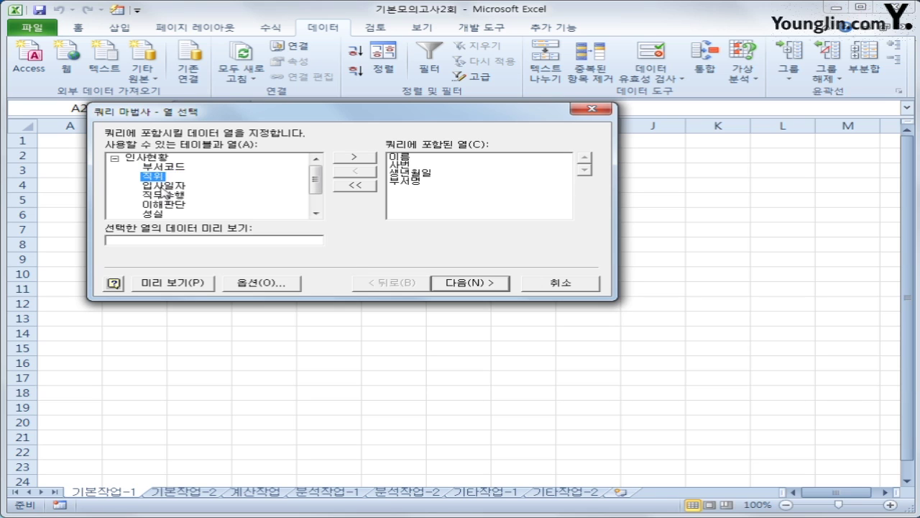
{"action": "double_click", "coordinate": [164, 205]}
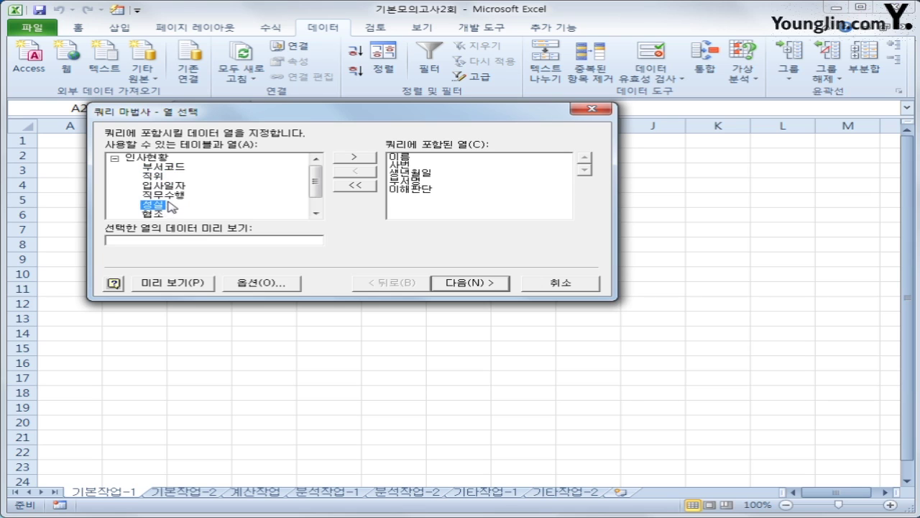
{"action": "double_click", "coordinate": [156, 206]}
{"action": "double_click", "coordinate": [156, 205]}
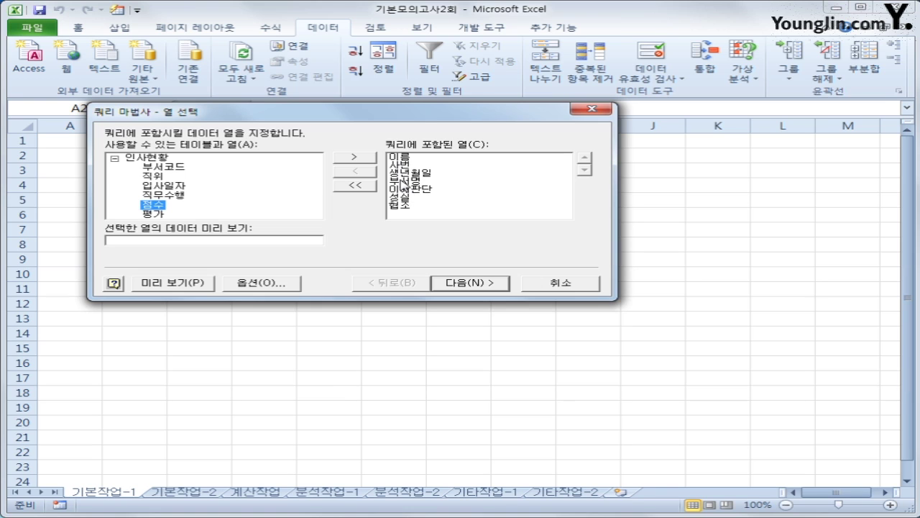
{"action": "left_click", "coordinate": [401, 175]}
{"action": "left_click", "coordinate": [158, 177]}
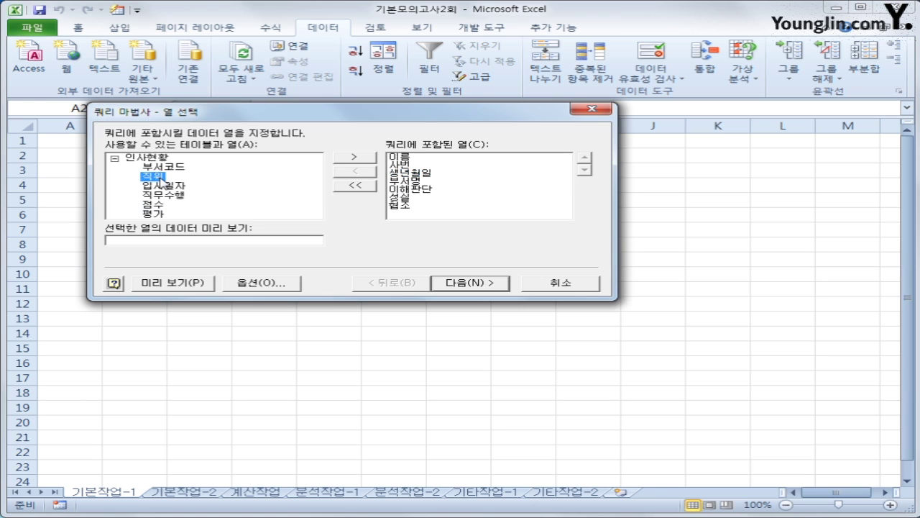
- Add the 직위 column and move it up to follow 생년월일
{"action": "left_click_drag", "start_coordinate": [156, 178], "coordinate": [427, 231]}
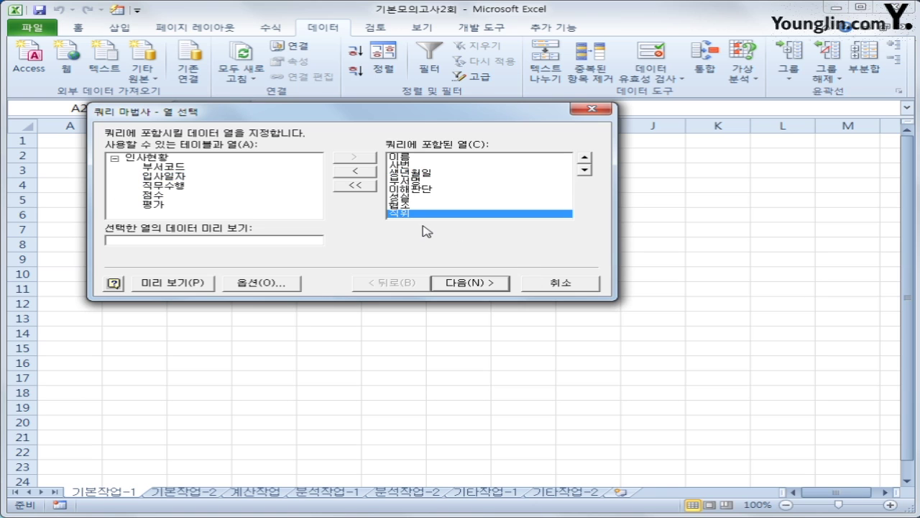
{"action": "left_click", "coordinate": [586, 159]}
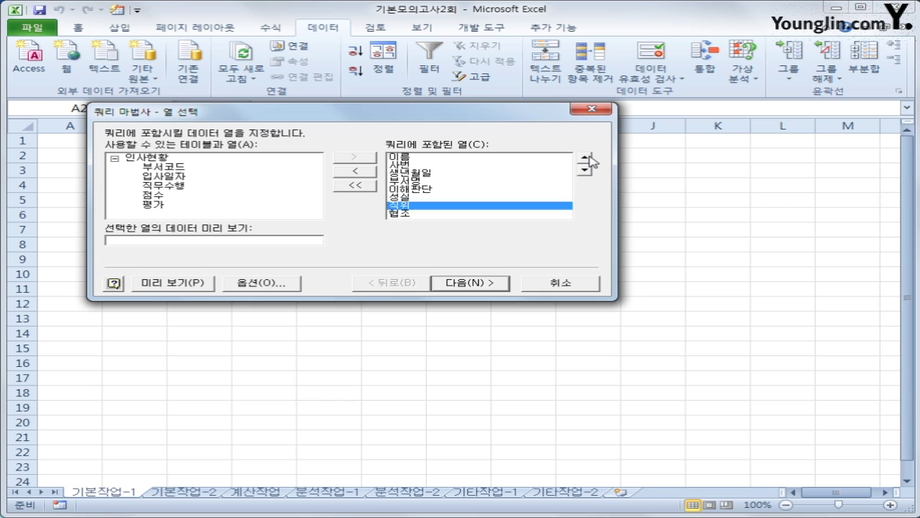
{"action": "left_click", "coordinate": [586, 159]}
{"action": "left_click", "coordinate": [587, 159]}
{"action": "left_click", "coordinate": [586, 159]}
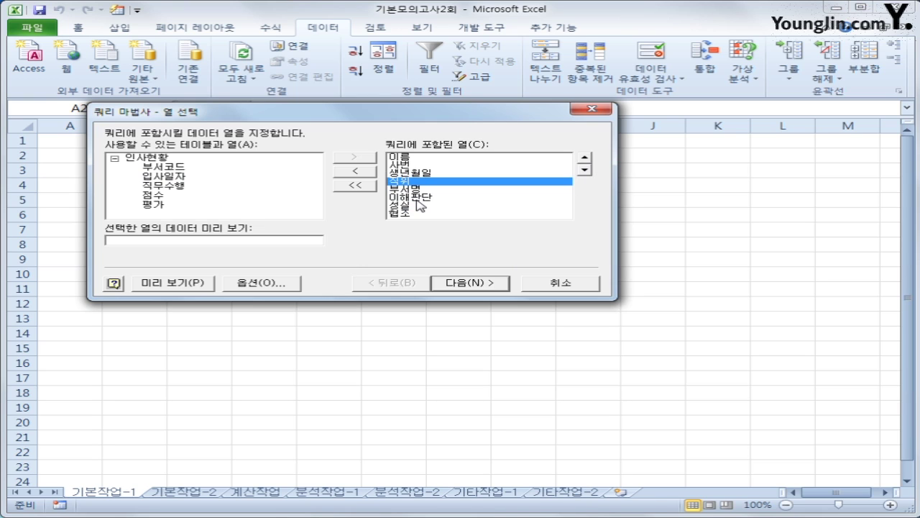
- Add the 직무수행 column and place it after 부서명, above 이해판단
{"action": "left_click", "coordinate": [175, 187]}
{"action": "double_click", "coordinate": [175, 187]}
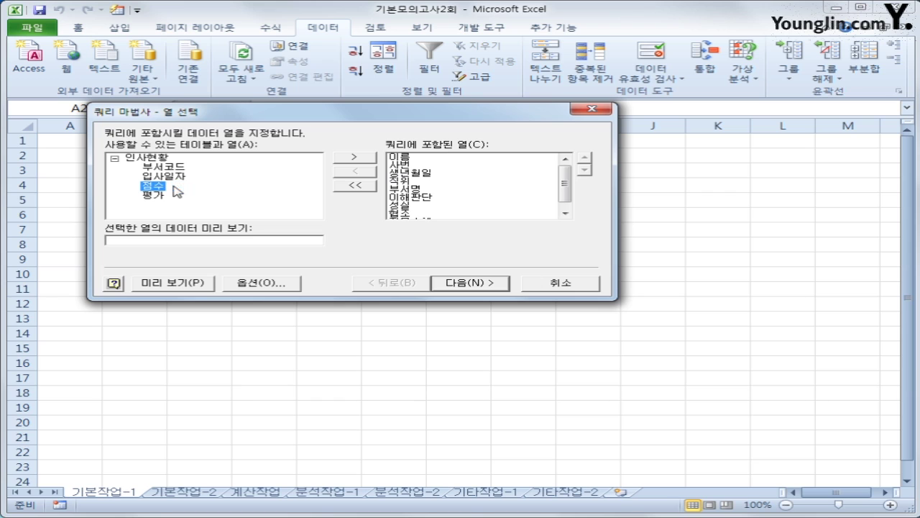
{"action": "left_click", "coordinate": [566, 212]}
{"action": "left_click", "coordinate": [437, 213]}
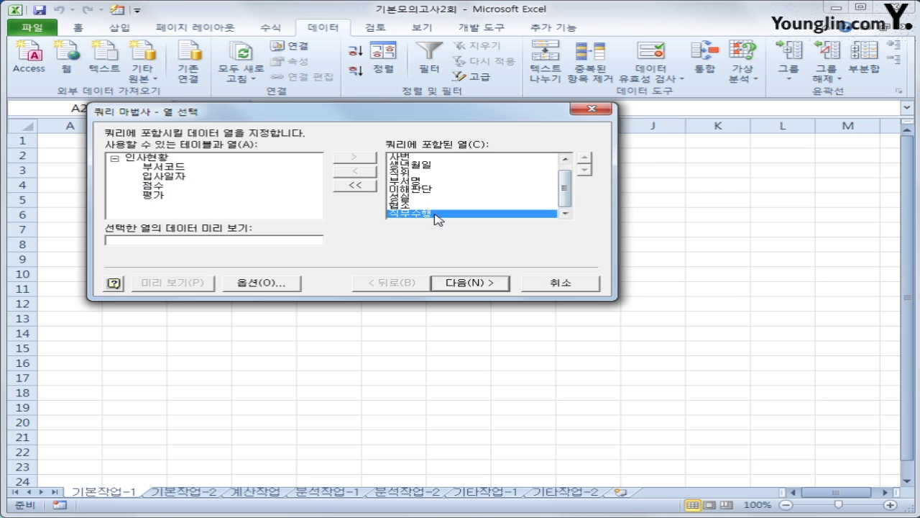
{"action": "left_click", "coordinate": [588, 159]}
{"action": "left_click", "coordinate": [588, 159]}
{"action": "left_click", "coordinate": [587, 159]}
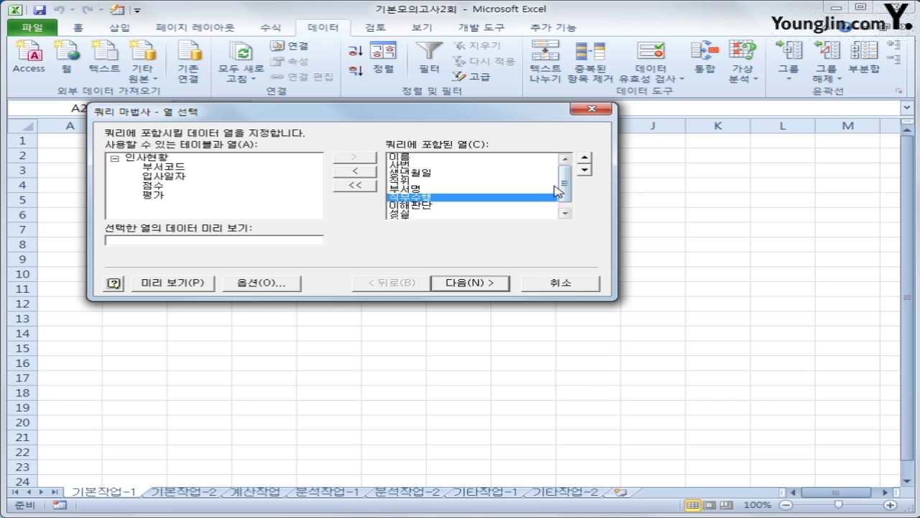
{"action": "left_click_drag", "start_coordinate": [567, 197], "coordinate": [568, 210]}
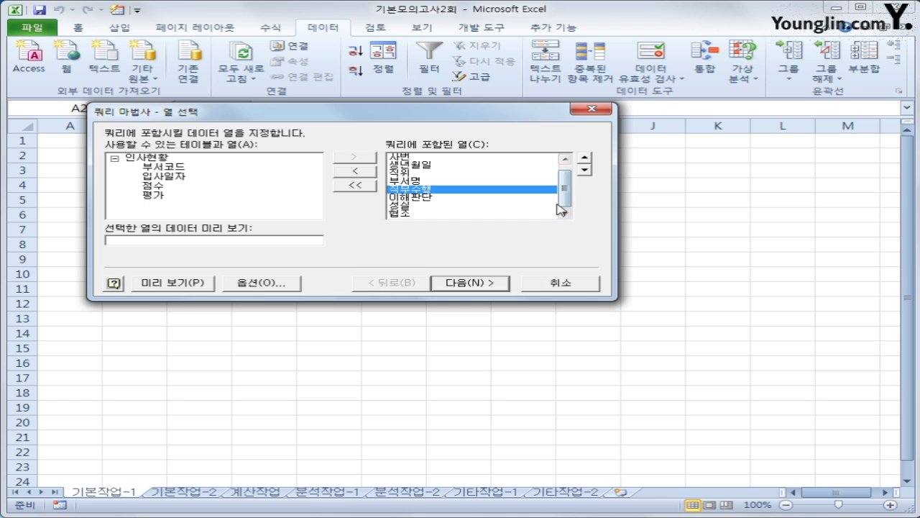
{"action": "left_click", "coordinate": [489, 285]}
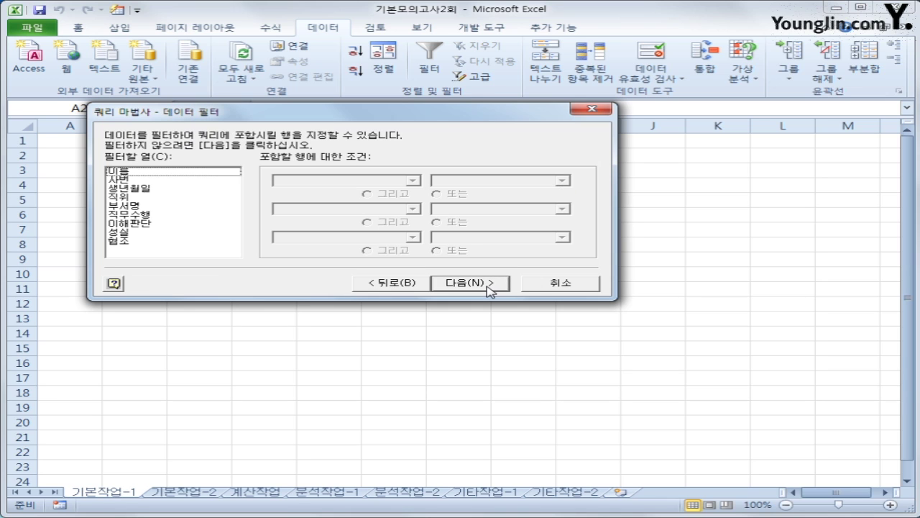
- Filter the query to rows where 직위 equals 대리
{"action": "left_click", "coordinate": [141, 199]}
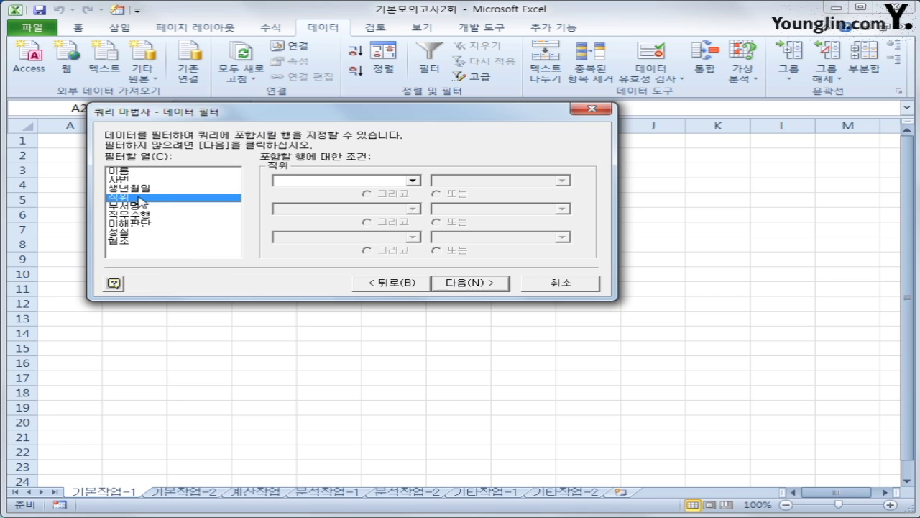
{"action": "left_click", "coordinate": [413, 180]}
{"action": "left_click", "coordinate": [399, 189]}
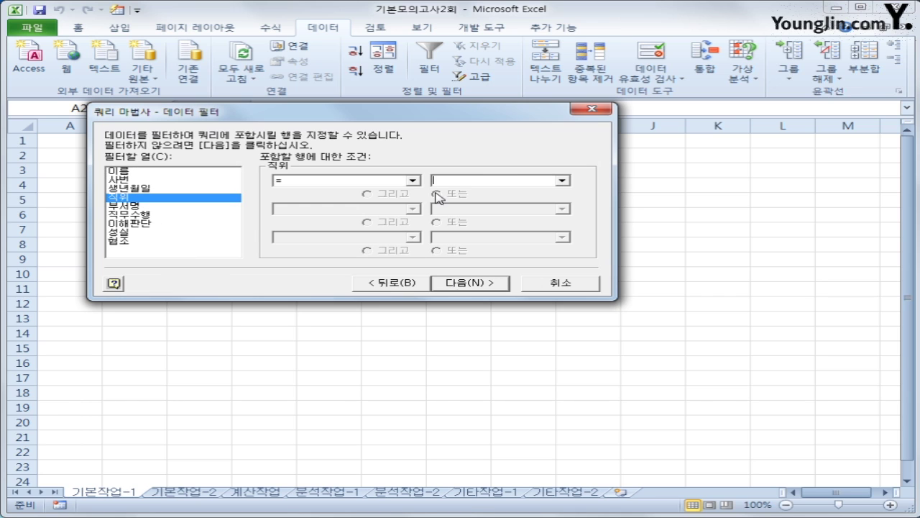
{"action": "left_click", "coordinate": [561, 181]}
{"action": "left_click", "coordinate": [545, 190]}
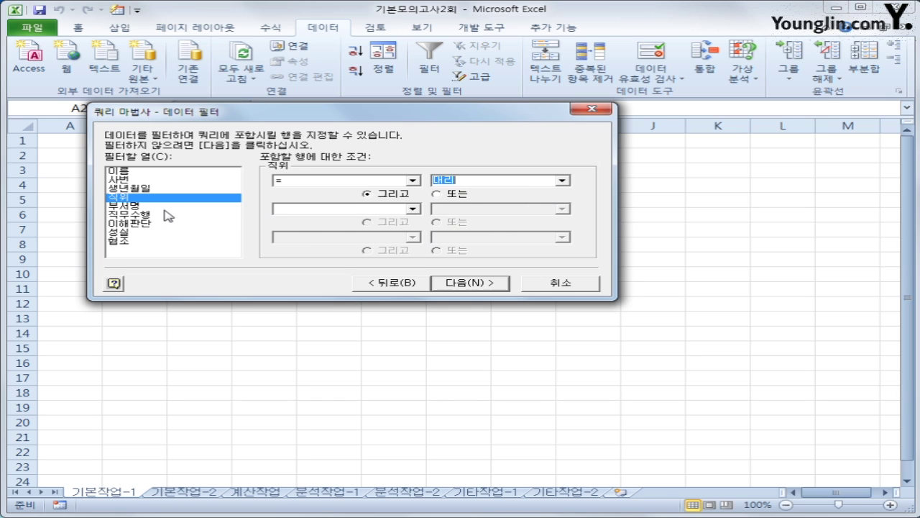
- Filter 부서명 to equal 기획실 or 총무부
{"action": "left_click", "coordinate": [166, 208]}
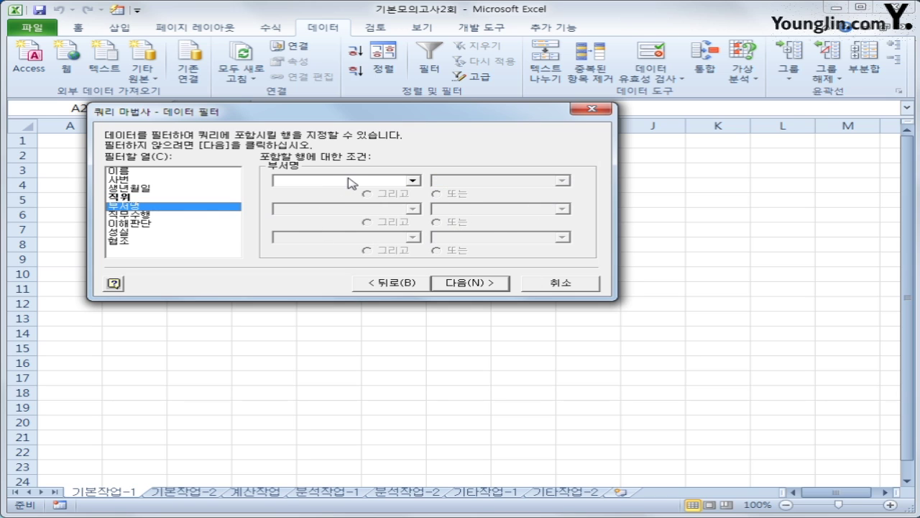
{"action": "left_click", "coordinate": [344, 181]}
{"action": "left_click", "coordinate": [351, 205]}
{"action": "left_click", "coordinate": [561, 181]}
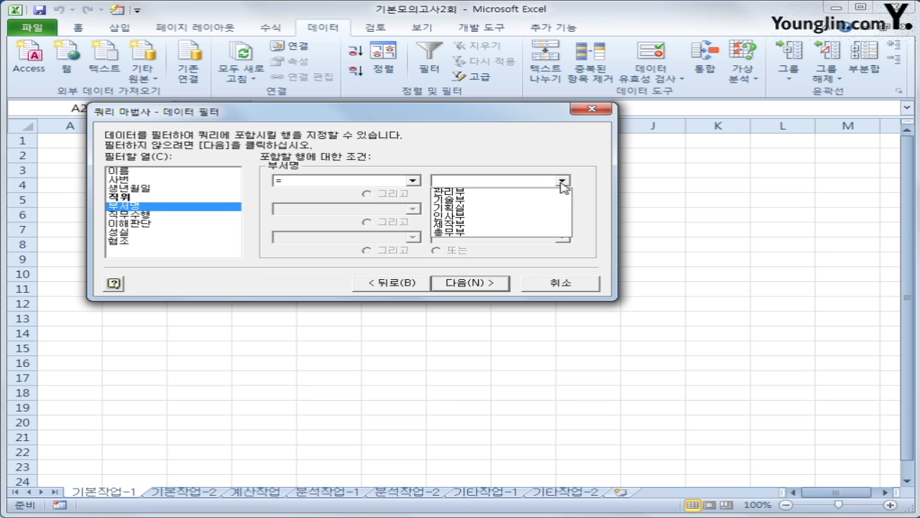
{"action": "left_click", "coordinate": [551, 209]}
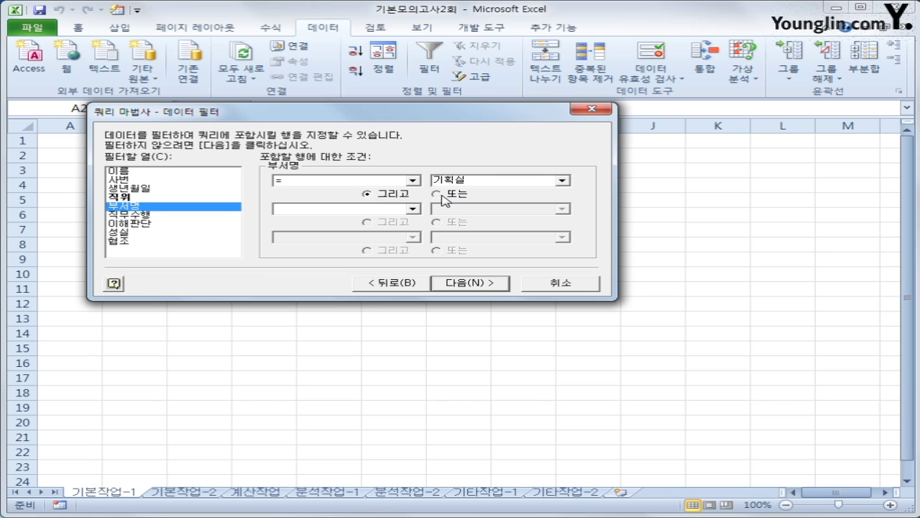
{"action": "left_click", "coordinate": [402, 209]}
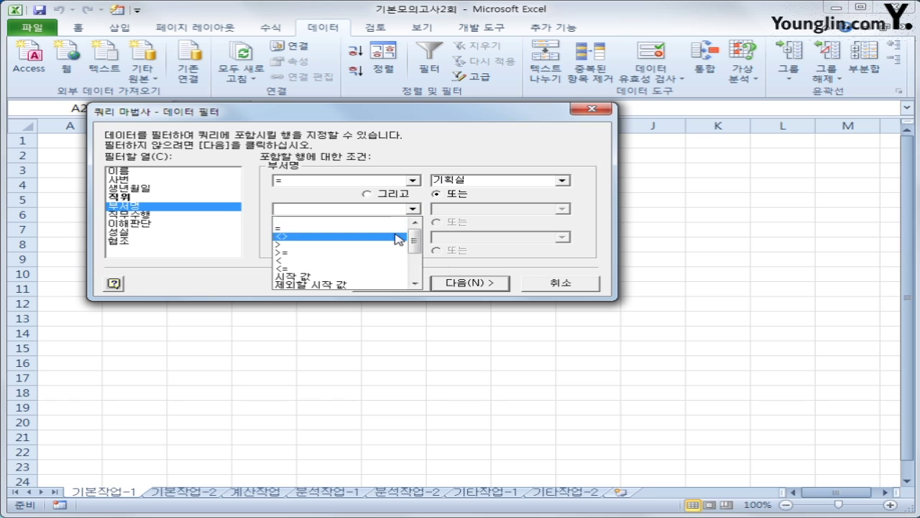
{"action": "left_click", "coordinate": [381, 229]}
{"action": "left_click", "coordinate": [561, 208]}
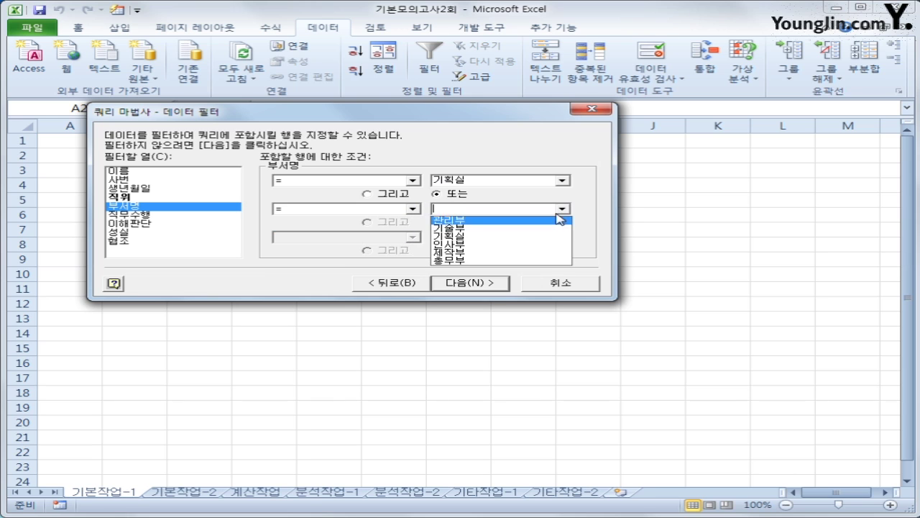
{"action": "left_click", "coordinate": [533, 260]}
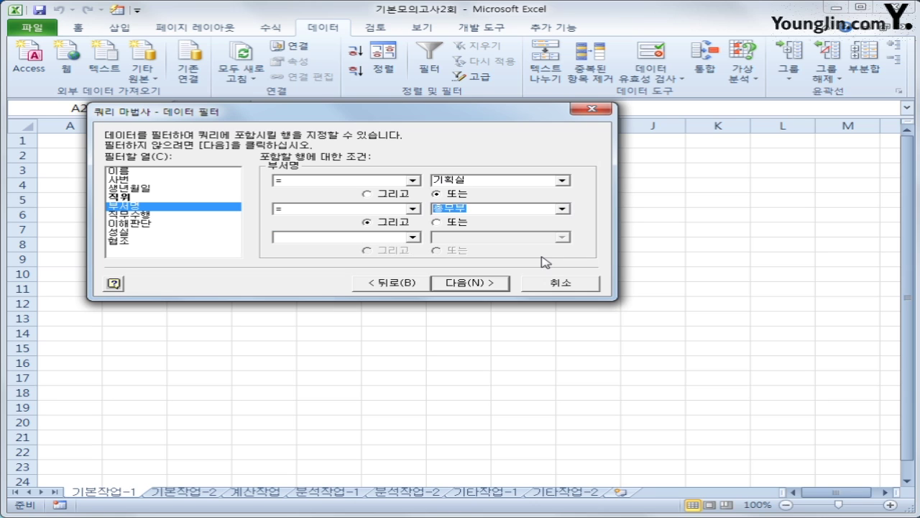
{"action": "left_click", "coordinate": [500, 288]}
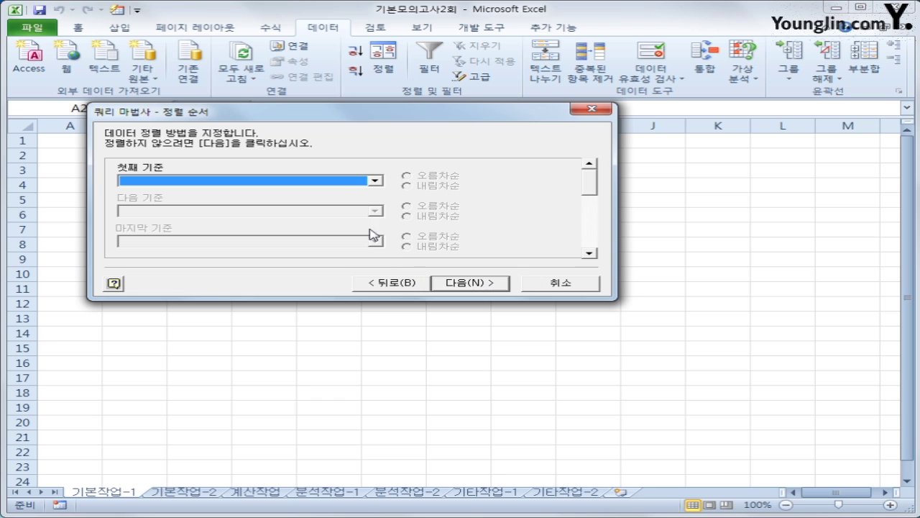
- Sort by 이름 then 생년월일, both ascending, and finish the Query Wizard
{"action": "left_click", "coordinate": [343, 184]}
{"action": "left_click", "coordinate": [322, 205]}
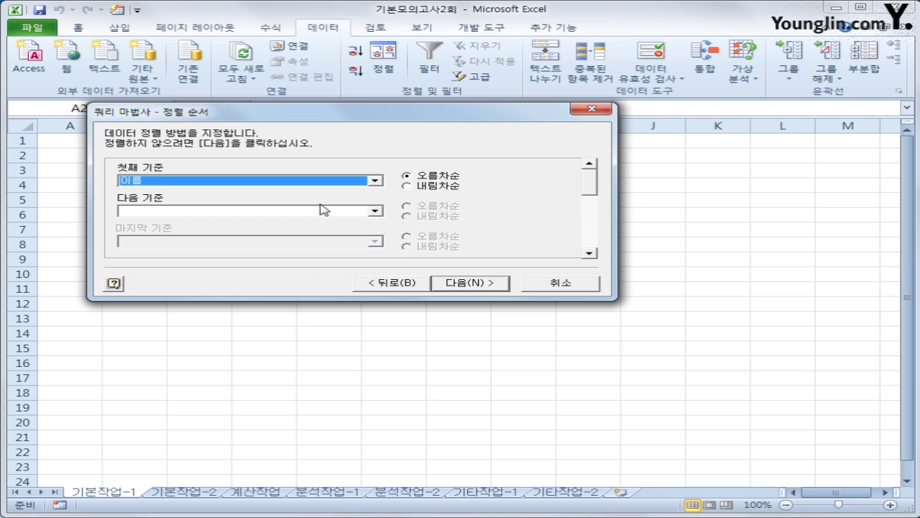
{"action": "left_click", "coordinate": [361, 212]}
{"action": "left_click", "coordinate": [357, 238]}
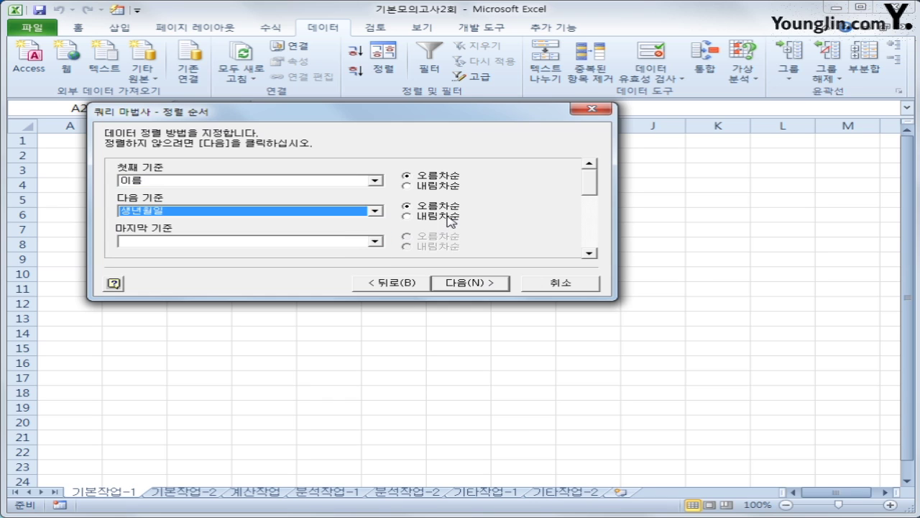
{"action": "left_click", "coordinate": [464, 284]}
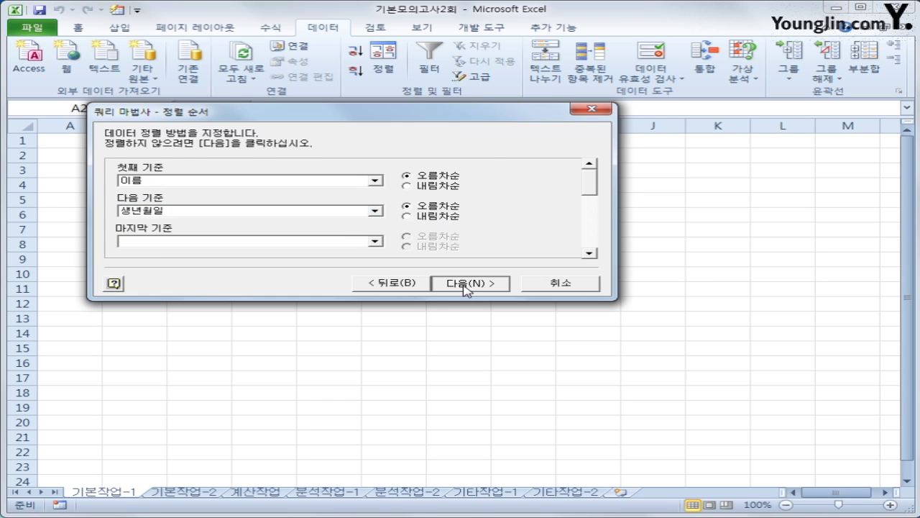
{"action": "left_click", "coordinate": [468, 284]}
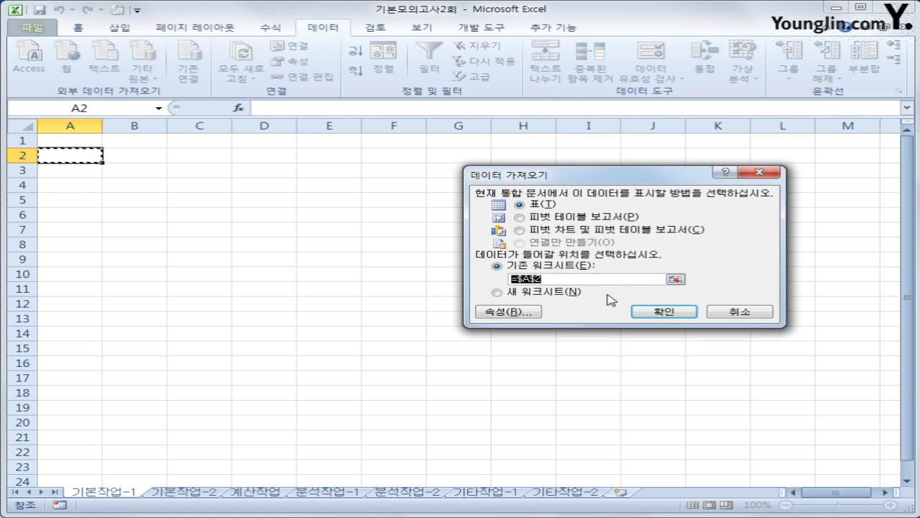
- Place the imported records at A2 and convert the table to a normal range
{"action": "left_click", "coordinate": [662, 312]}
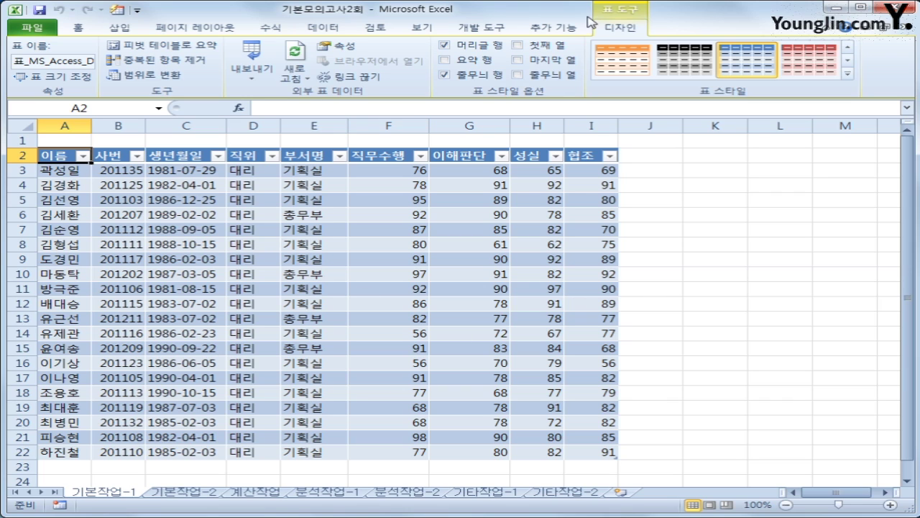
{"action": "left_click", "coordinate": [155, 77]}
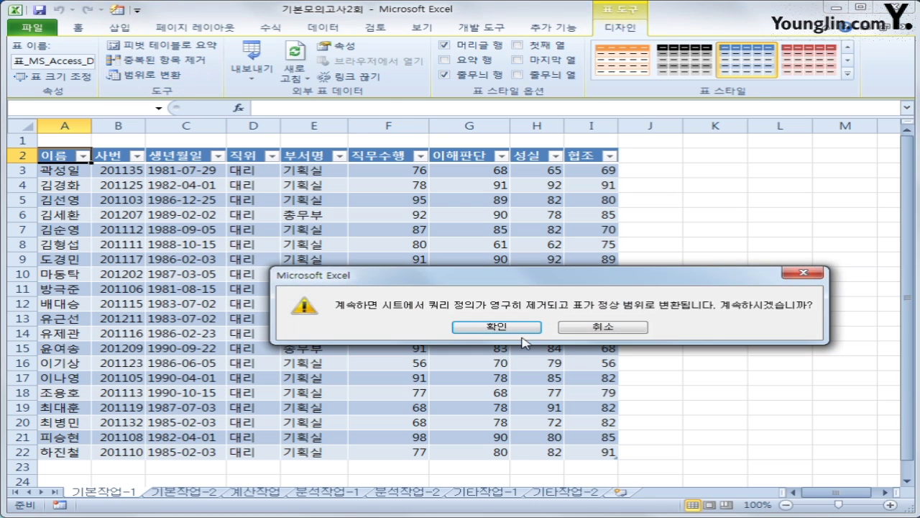
{"action": "left_click", "coordinate": [519, 329]}
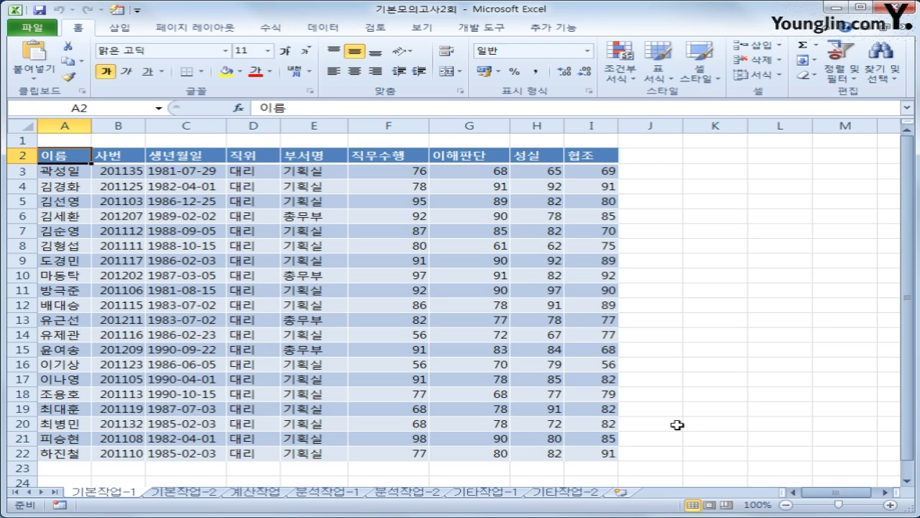
- On 기본작업-2, copy the 지역 header and 노원 value into A22:A23
{"action": "left_click", "coordinate": [185, 492]}
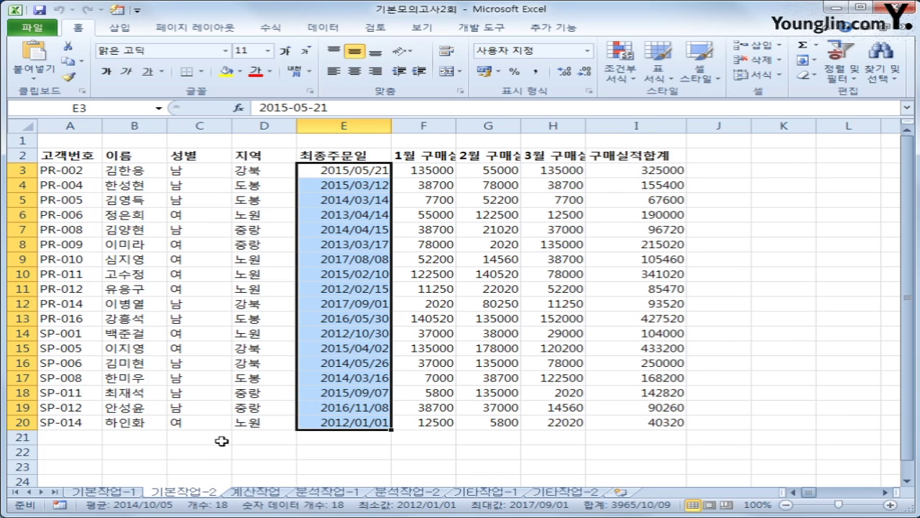
{"action": "left_click", "coordinate": [202, 406]}
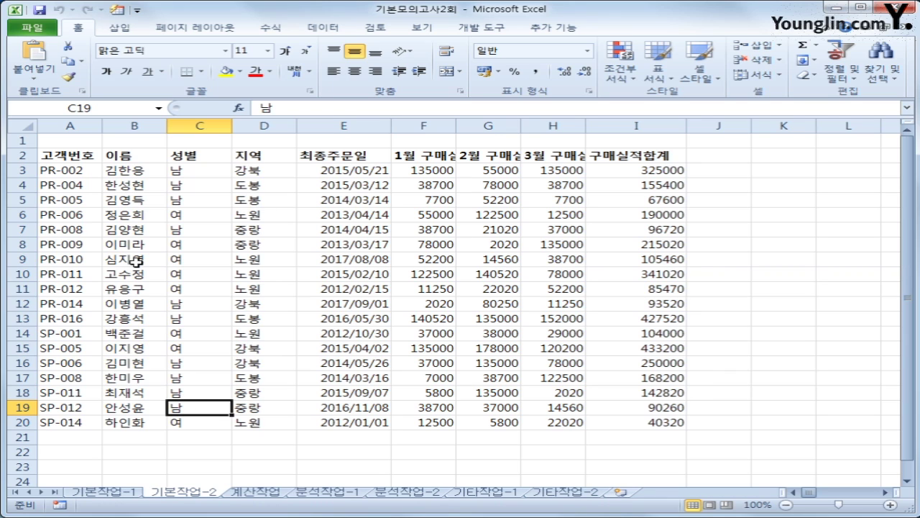
{"action": "left_click", "coordinate": [249, 155]}
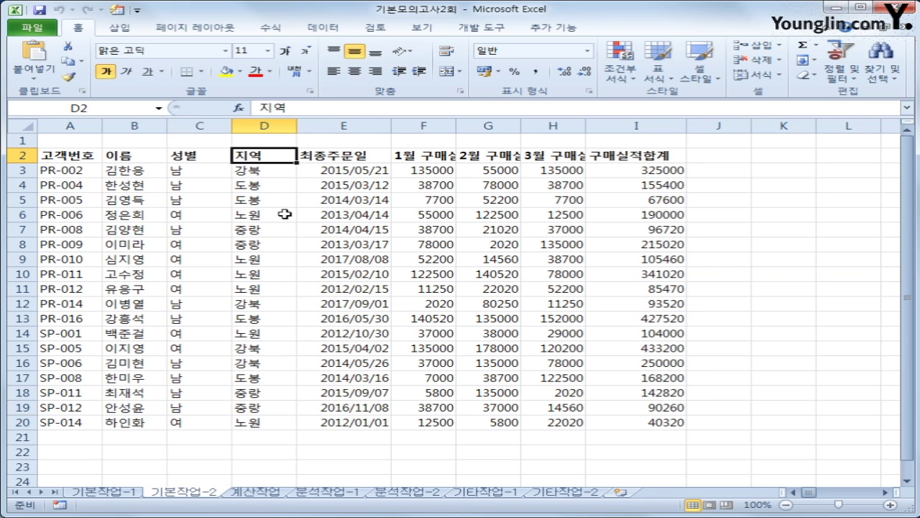
{"action": "left_click", "coordinate": [286, 214], "text": "ctrl"}
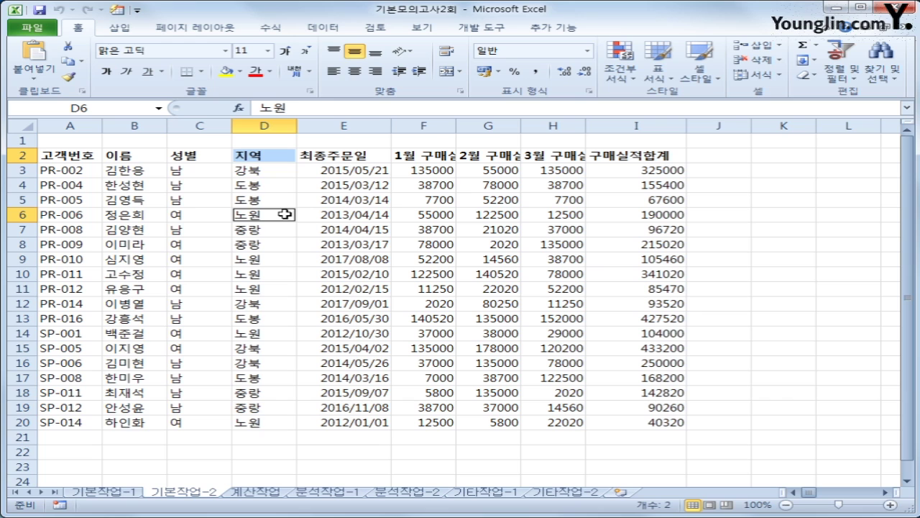
{"action": "key", "text": "ctrl+c"}
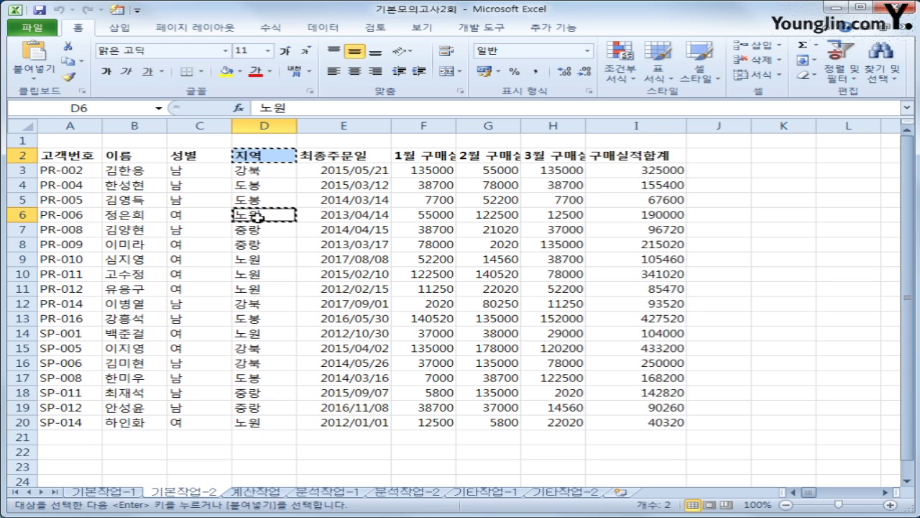
{"action": "scroll", "coordinate": [109, 430], "scroll_direction": "down", "scroll_amount": 1}
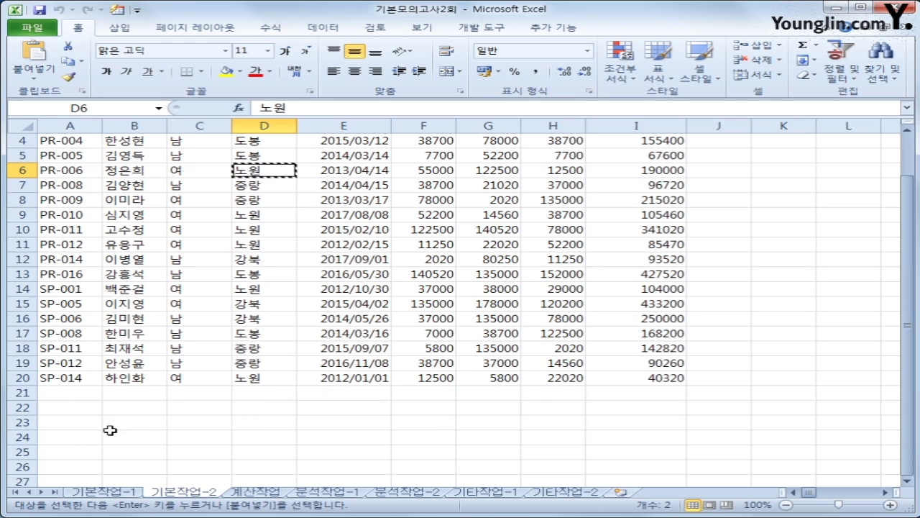
{"action": "left_click", "coordinate": [78, 407]}
{"action": "key", "text": "ctrl+v"}
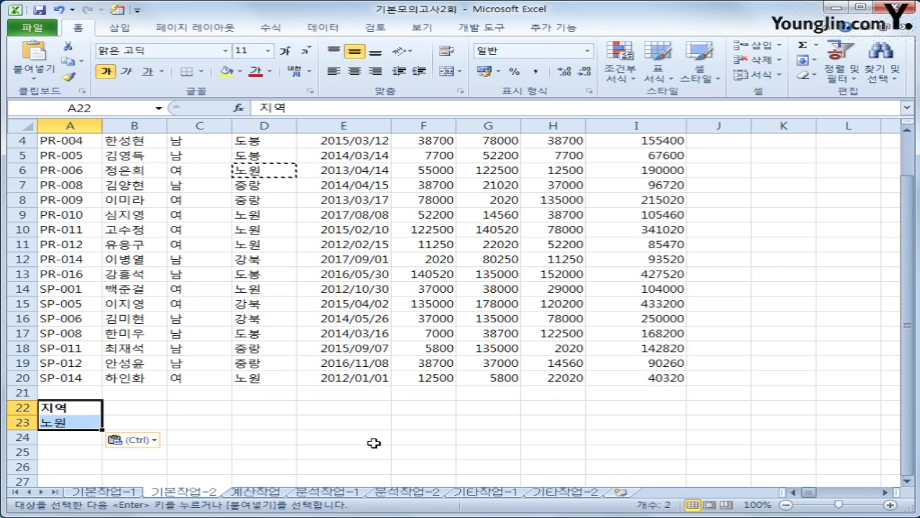
{"action": "scroll", "coordinate": [346, 440], "scroll_direction": "up", "scroll_amount": 1}
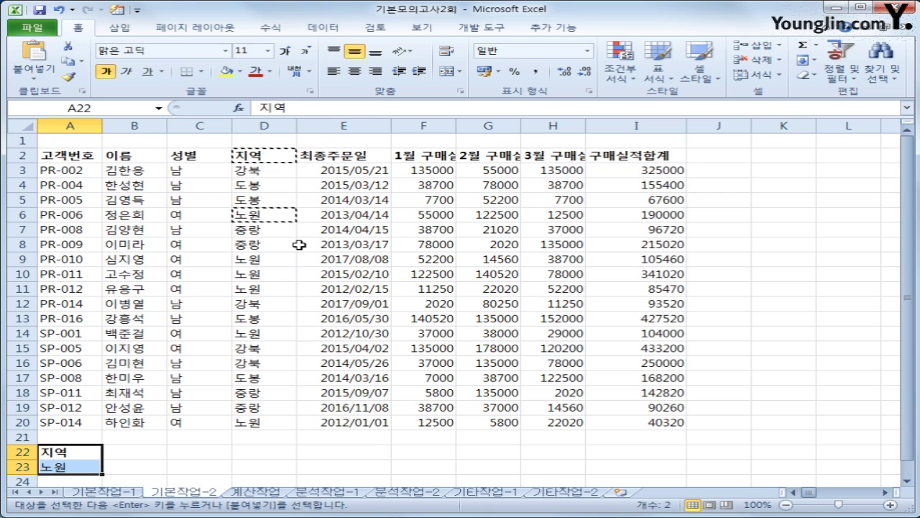
- Copy the 성별 header and 여 value into B22:B23
{"action": "left_click", "coordinate": [176, 160]}
{"action": "left_click", "coordinate": [185, 213], "text": "ctrl"}
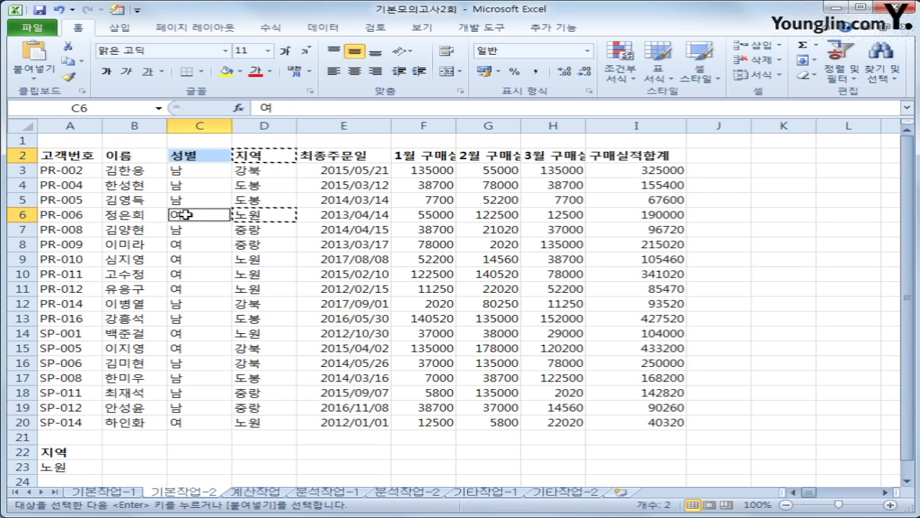
{"action": "key", "text": "ctrl+c"}
{"action": "left_click", "coordinate": [113, 448]}
{"action": "key", "text": "ctrl+v"}
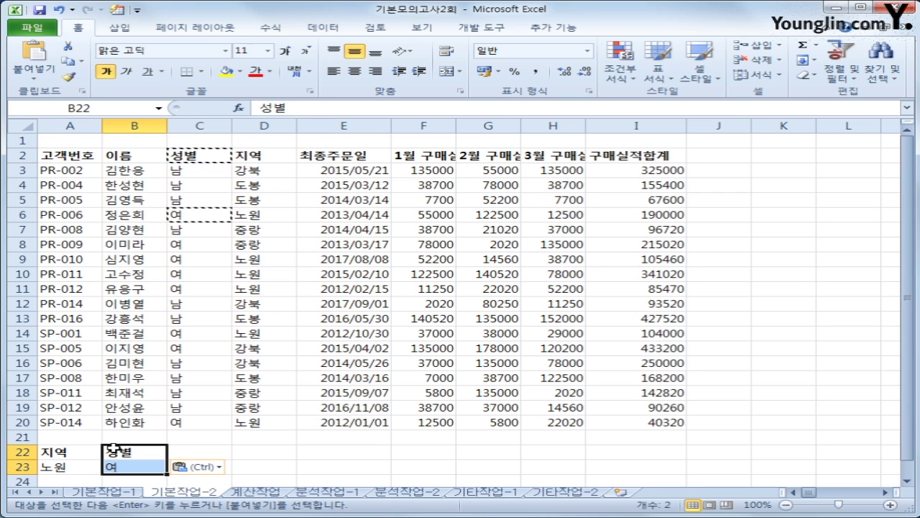
{"action": "left_click", "coordinate": [59, 467]}
{"action": "left_click", "coordinate": [128, 467]}
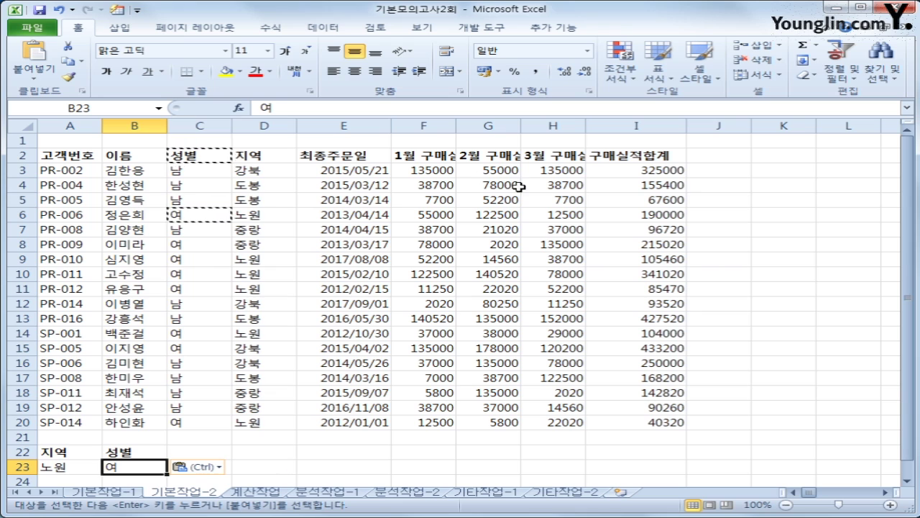
- Paste the 구매실적합계 header into both C22 and D22 and autofit column C
{"action": "left_click", "coordinate": [611, 157]}
{"action": "key", "text": "ctrl+c"}
{"action": "left_click", "coordinate": [196, 450]}
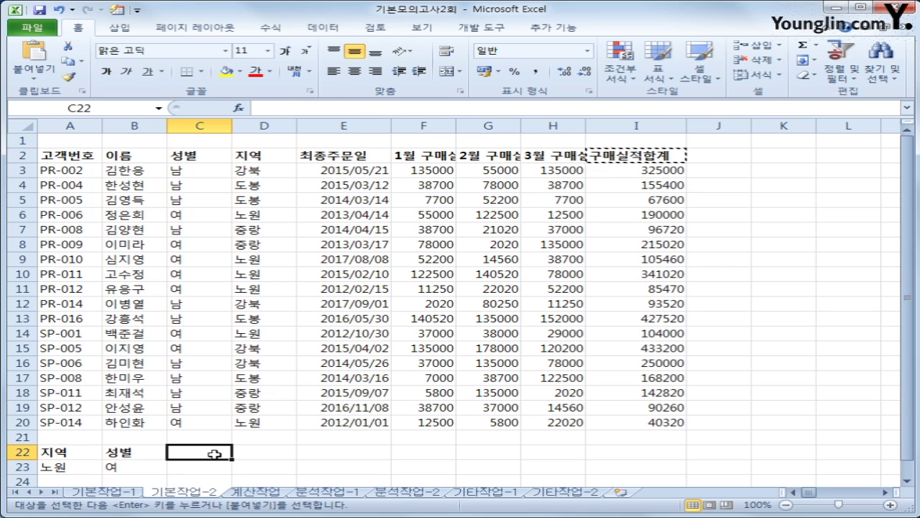
{"action": "key", "text": "ctrl+v"}
{"action": "left_click", "coordinate": [259, 450]}
{"action": "key", "text": "ctrl+v"}
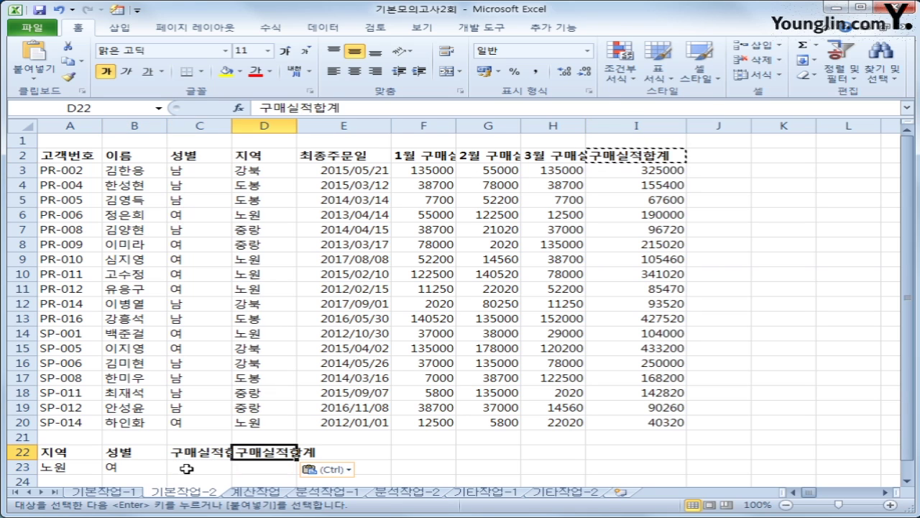
{"action": "left_click", "coordinate": [188, 468]}
{"action": "double_click", "coordinate": [231, 126]}
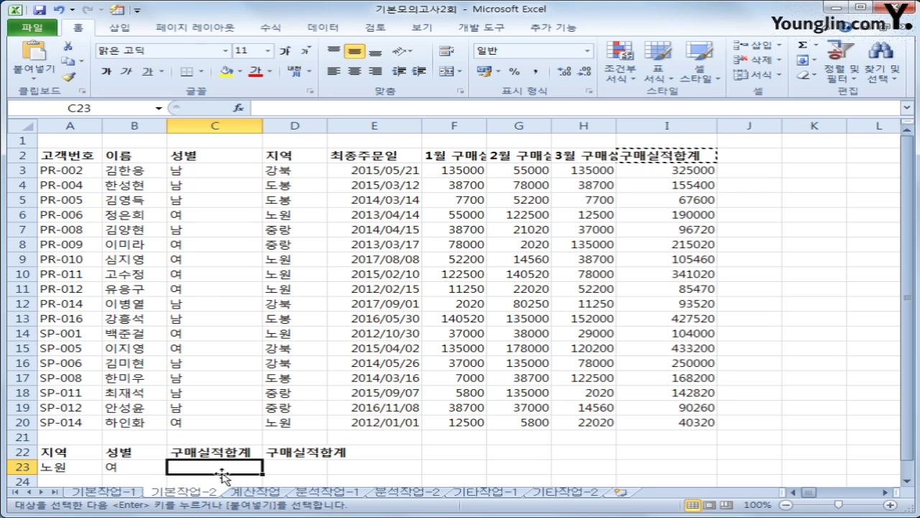
- Enter >=100000 in C23 and <=200000 in D23 as the sales-total range
{"action": "double_click", "coordinate": [327, 126]}
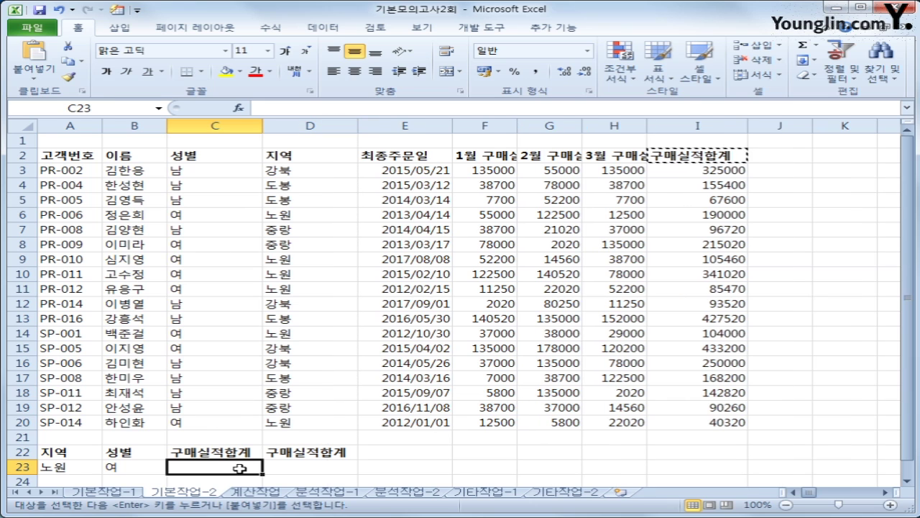
{"action": "type", "text": ">="}
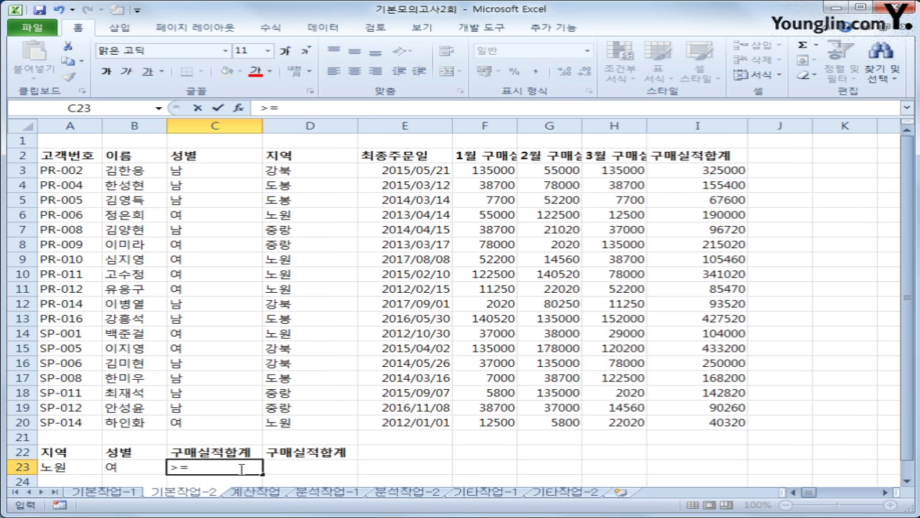
{"action": "type", "text": "100000"}
{"action": "key", "text": "Tab"}
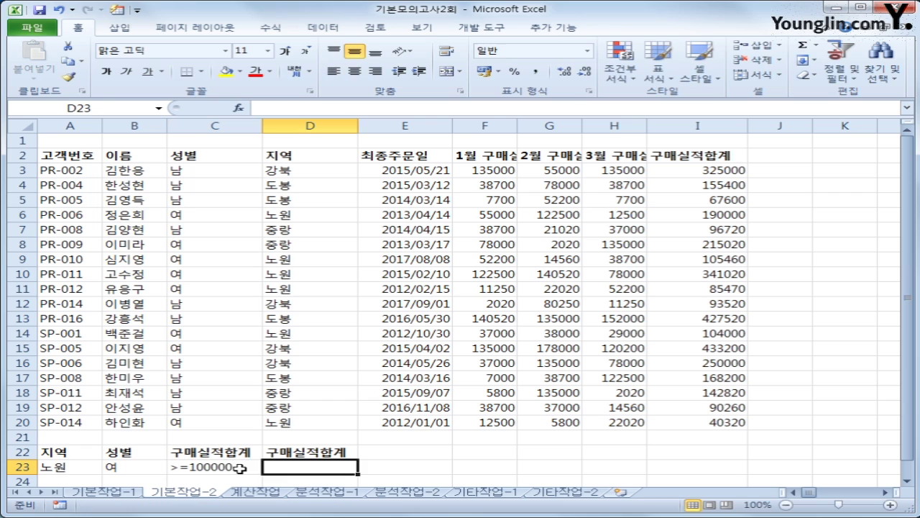
{"action": "type", "text": "<="}
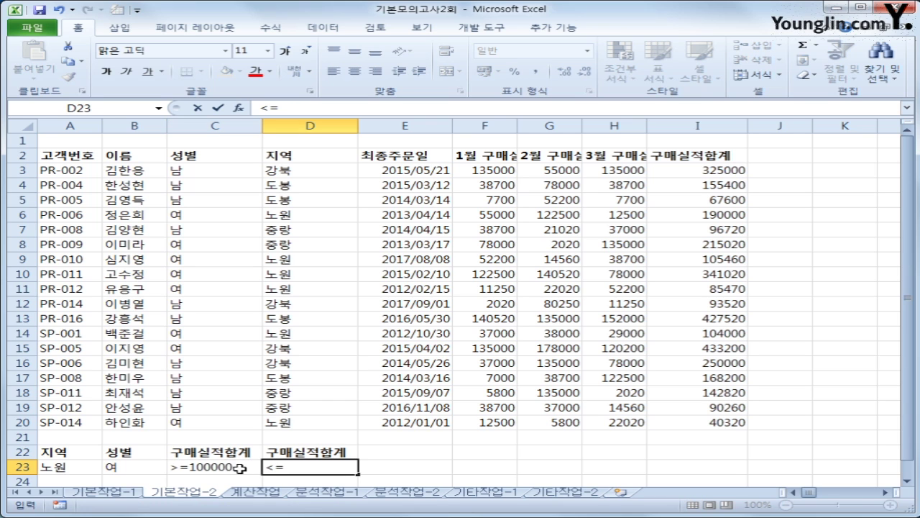
{"action": "type", "text": "200000"}
{"action": "key", "text": "Return"}
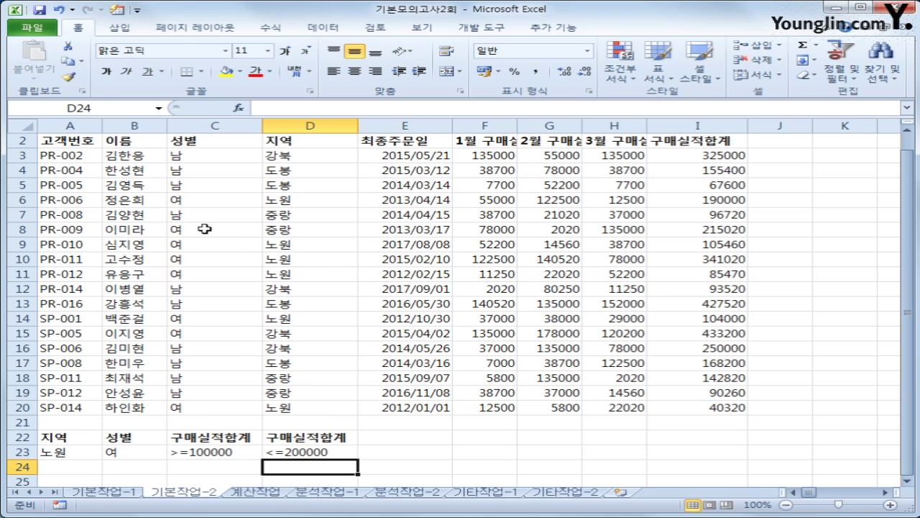
- Copy the 이름, 성별, 지역 and 구매실적합계 headers into A27:D27
{"action": "left_click", "coordinate": [158, 146]}
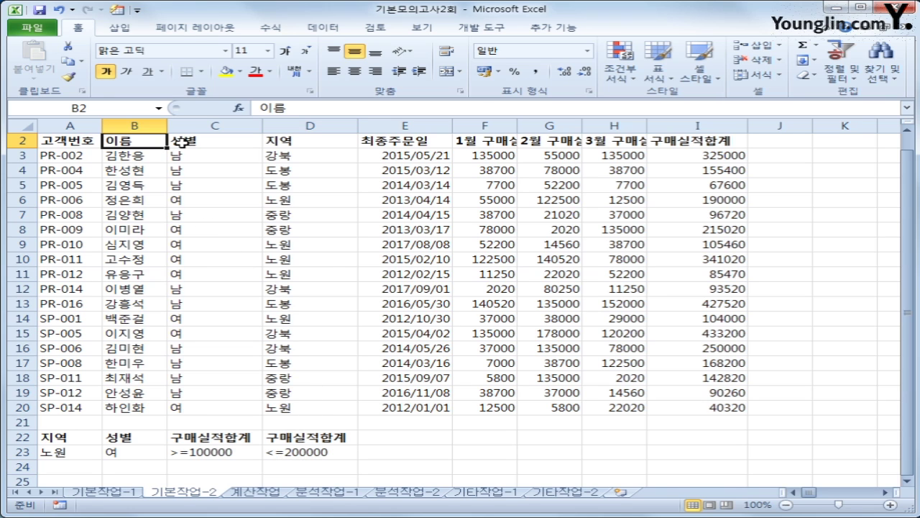
{"action": "left_click", "coordinate": [182, 142], "text": "ctrl"}
{"action": "left_click", "coordinate": [309, 139], "text": "ctrl"}
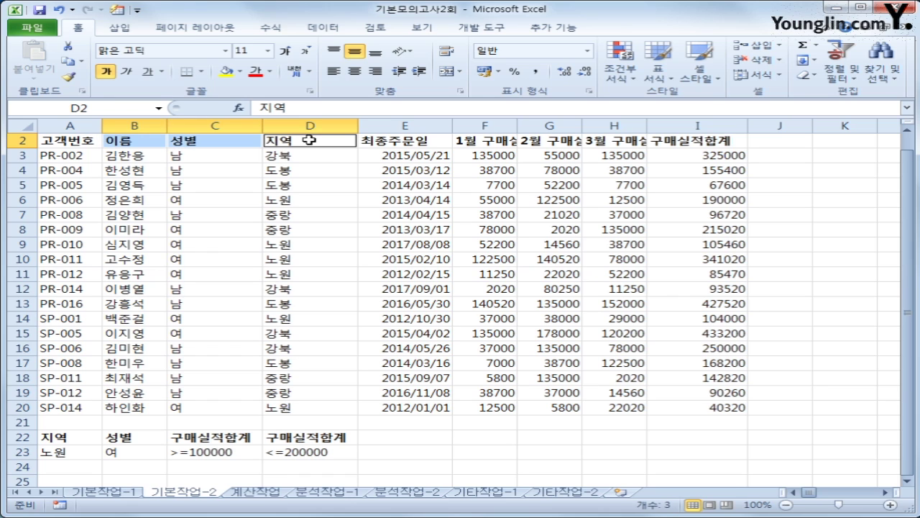
{"action": "left_click", "coordinate": [710, 142], "text": "ctrl"}
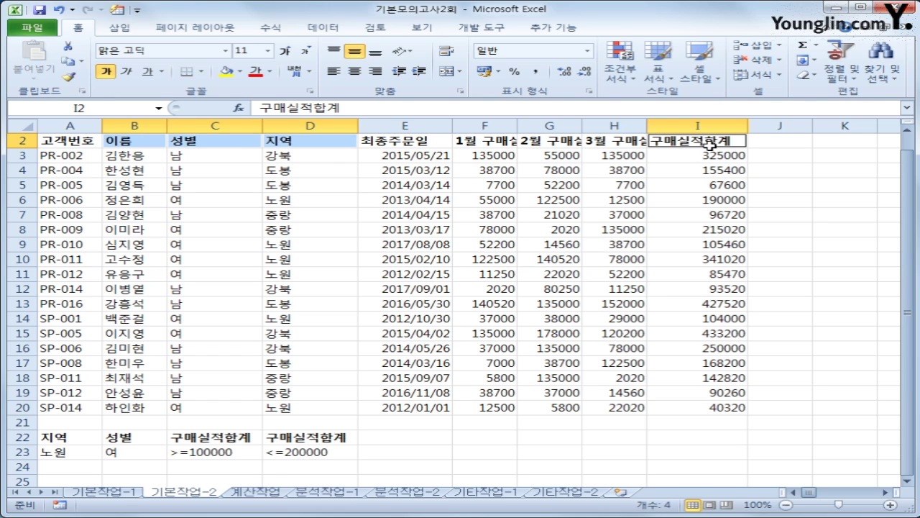
{"action": "key", "text": "ctrl+c"}
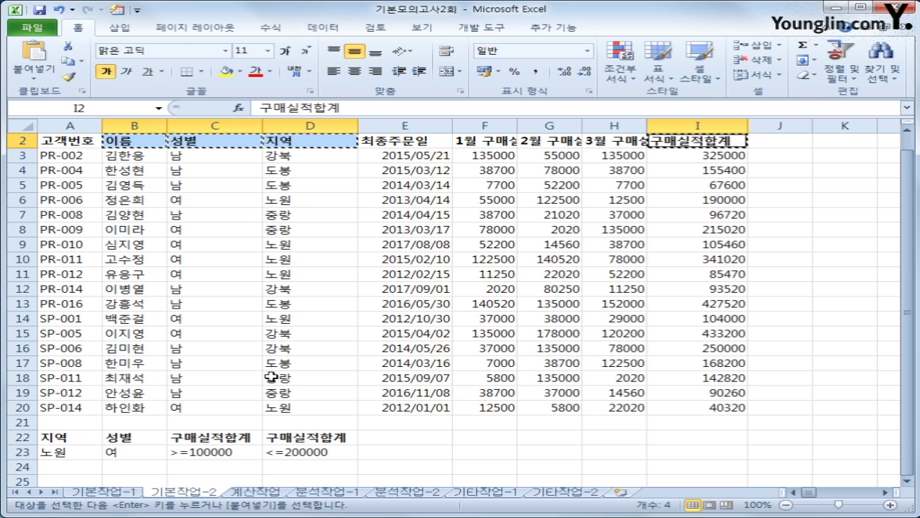
{"action": "scroll", "coordinate": [161, 409], "scroll_direction": "down", "scroll_amount": 2}
{"action": "left_click", "coordinate": [92, 425]}
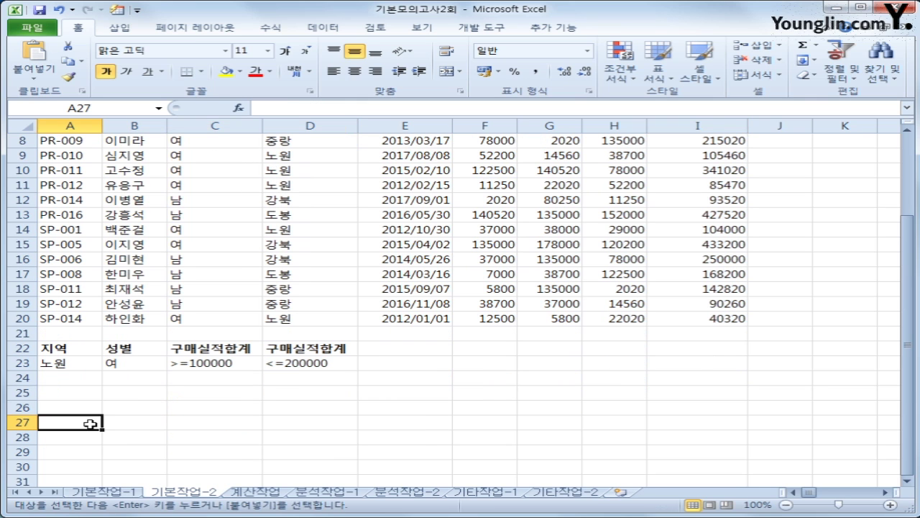
{"action": "key", "text": "ctrl+v"}
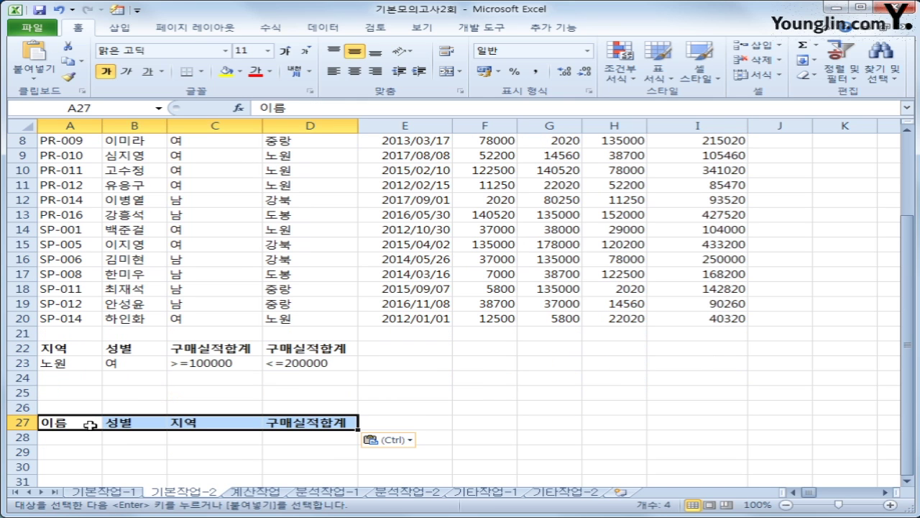
{"action": "scroll", "coordinate": [93, 430], "scroll_direction": "up", "scroll_amount": 2}
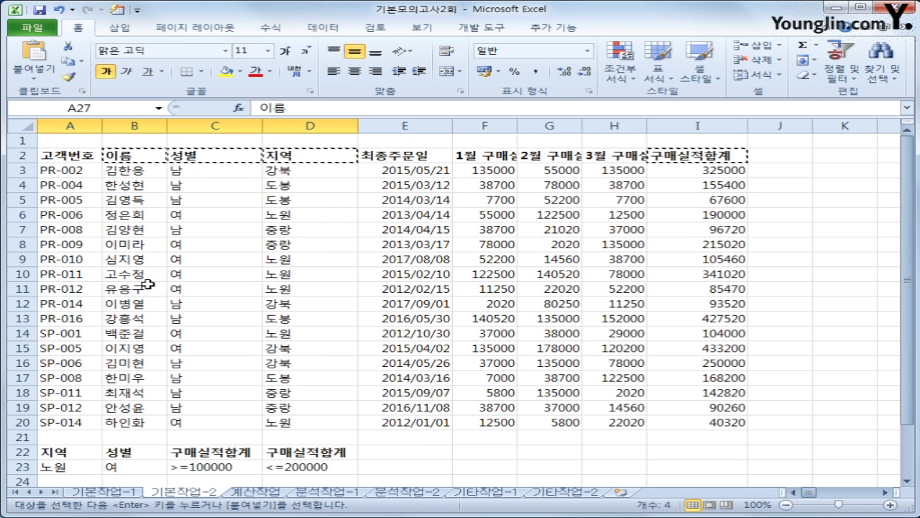
{"action": "left_click", "coordinate": [164, 248]}
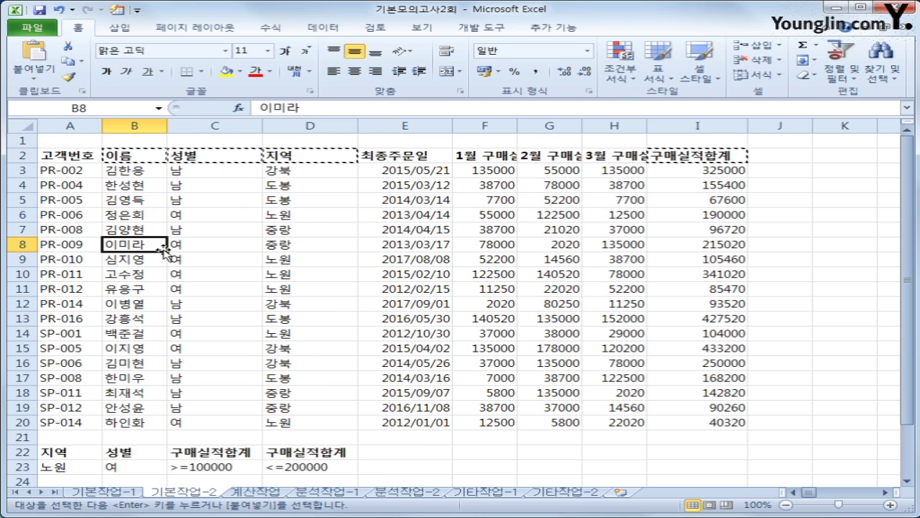
- Run an advanced filter on A2:I20 with criteria A22:D23, copying results to A27:D27
{"action": "left_click", "coordinate": [323, 28]}
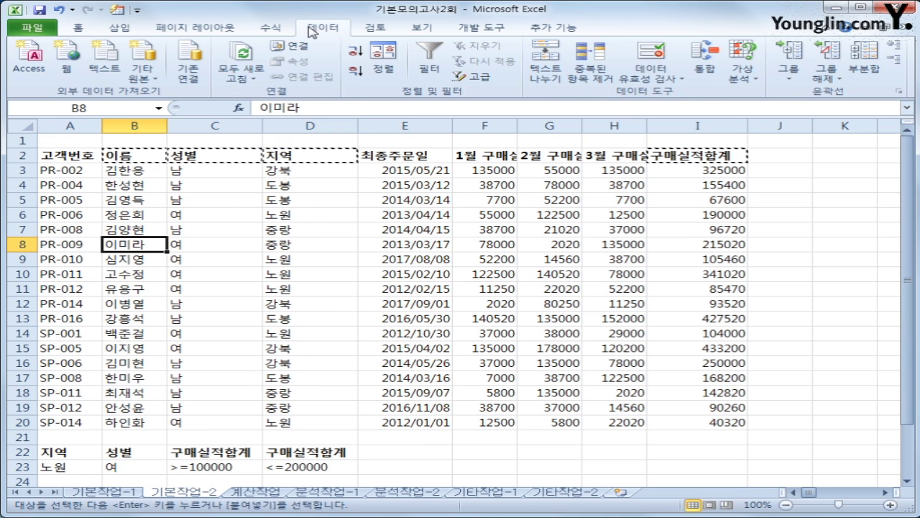
{"action": "left_click", "coordinate": [464, 76]}
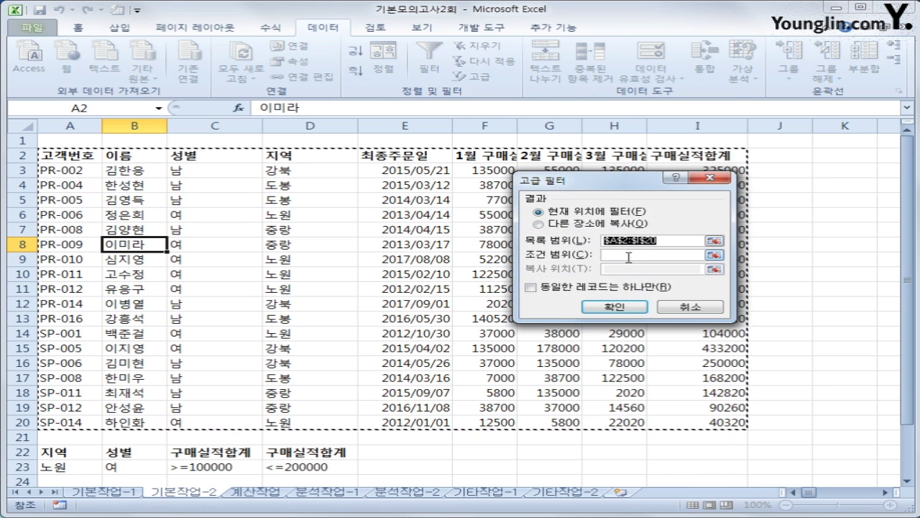
{"action": "left_click", "coordinate": [628, 256]}
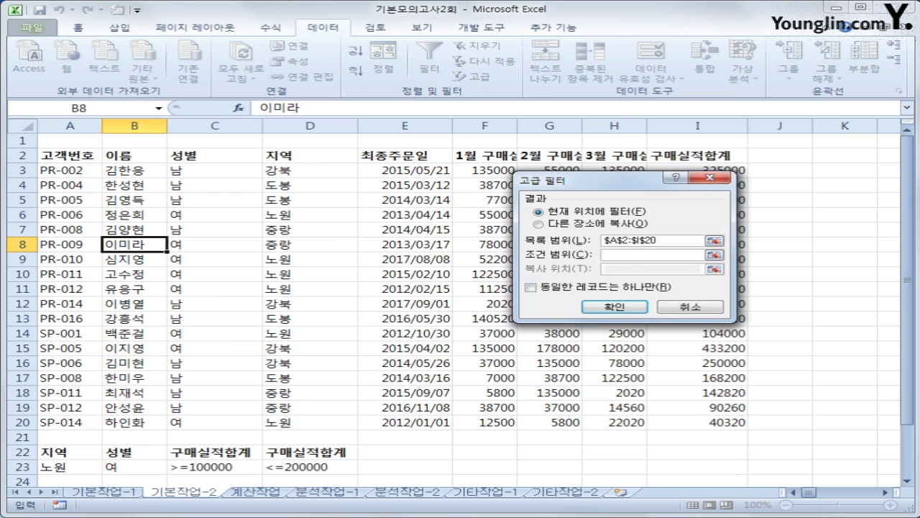
{"action": "left_click_drag", "start_coordinate": [40, 453], "coordinate": [298, 468]}
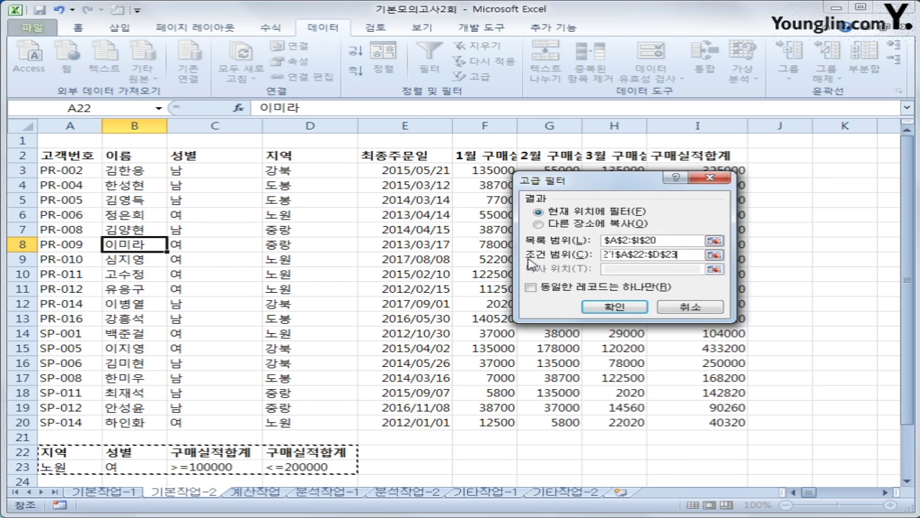
{"action": "left_click", "coordinate": [594, 224]}
{"action": "left_click", "coordinate": [617, 270]}
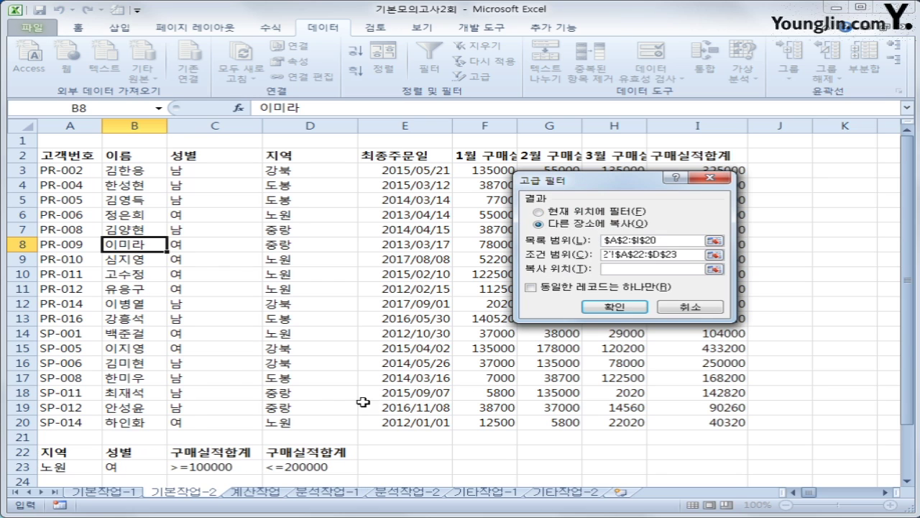
{"action": "scroll", "coordinate": [288, 410], "scroll_direction": "down", "scroll_amount": 2}
{"action": "left_click_drag", "start_coordinate": [64, 437], "coordinate": [303, 435]}
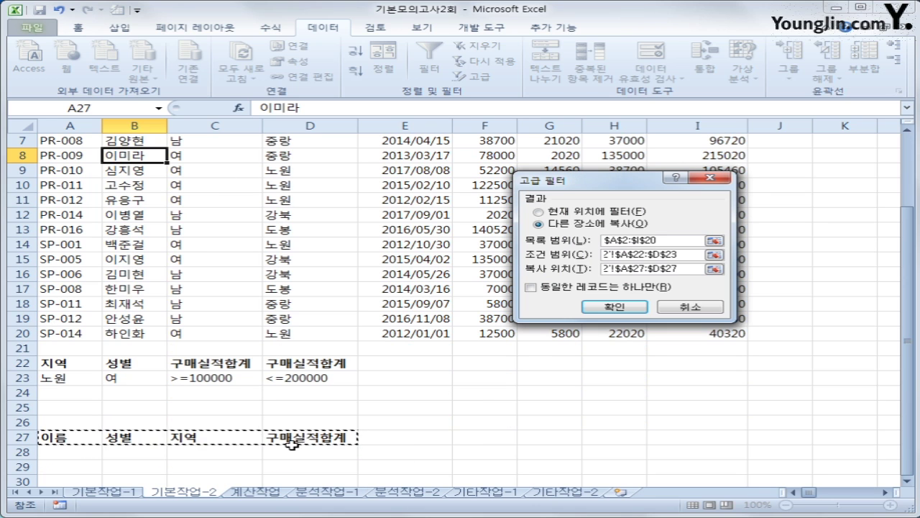
{"action": "left_click", "coordinate": [604, 308]}
- Review the three extracted records in A28:D30, checking the last total in D30
{"action": "scroll", "coordinate": [453, 400], "scroll_direction": "down", "scroll_amount": 3}
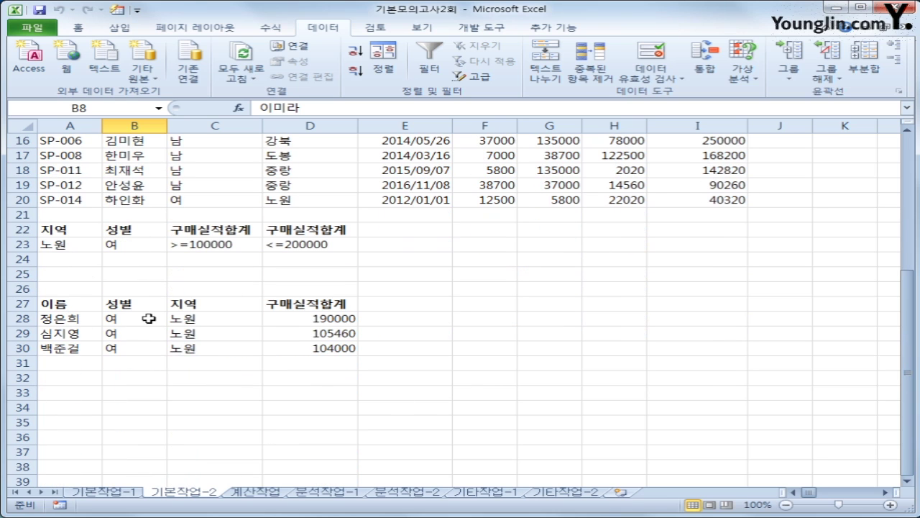
{"action": "left_click_drag", "start_coordinate": [144, 321], "coordinate": [299, 350]}
{"action": "left_click", "coordinate": [302, 351]}
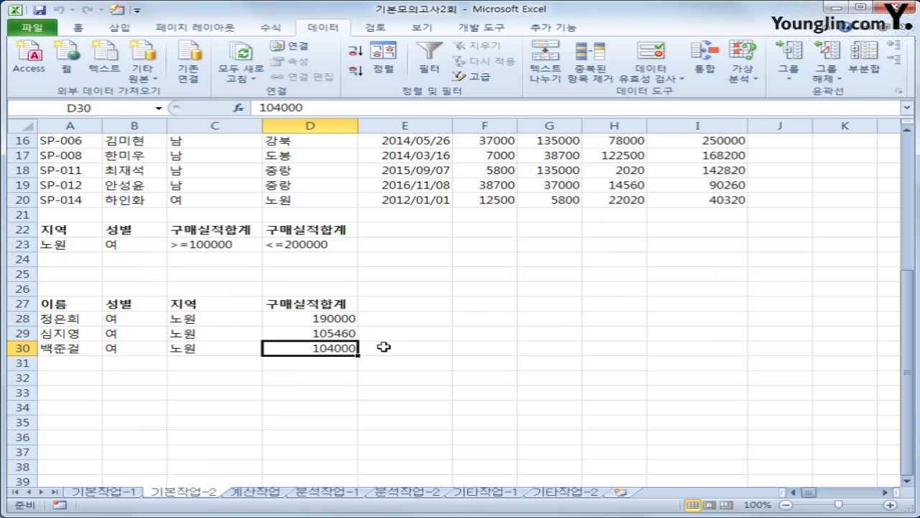
{"action": "scroll", "coordinate": [384, 347], "scroll_direction": "up", "scroll_amount": 5}
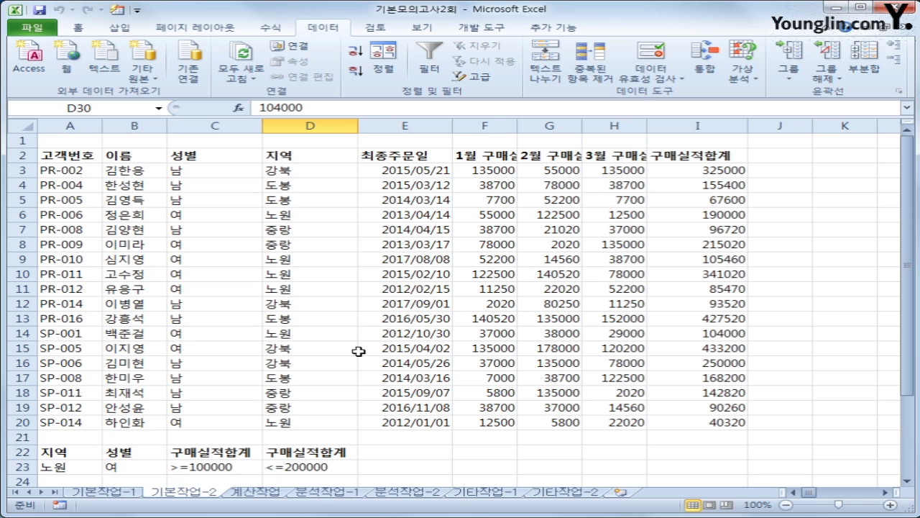
- Select A3:I20 and begin a new conditional formatting rule for it
{"action": "left_click_drag", "start_coordinate": [92, 173], "coordinate": [698, 424]}
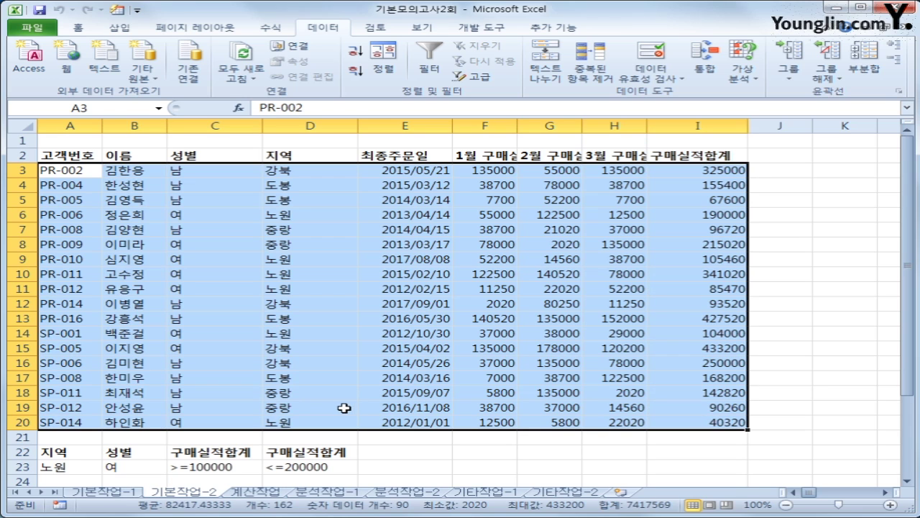
{"action": "left_click", "coordinate": [78, 29]}
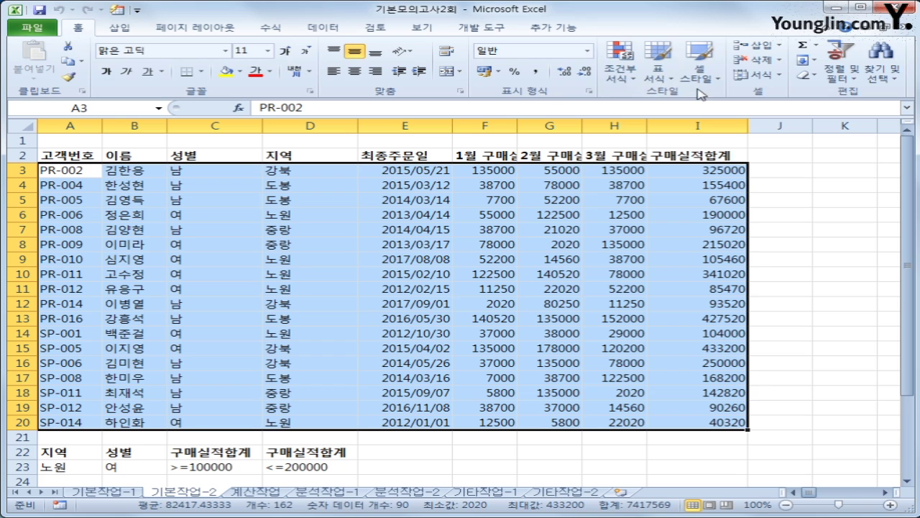
{"action": "left_click", "coordinate": [625, 79]}
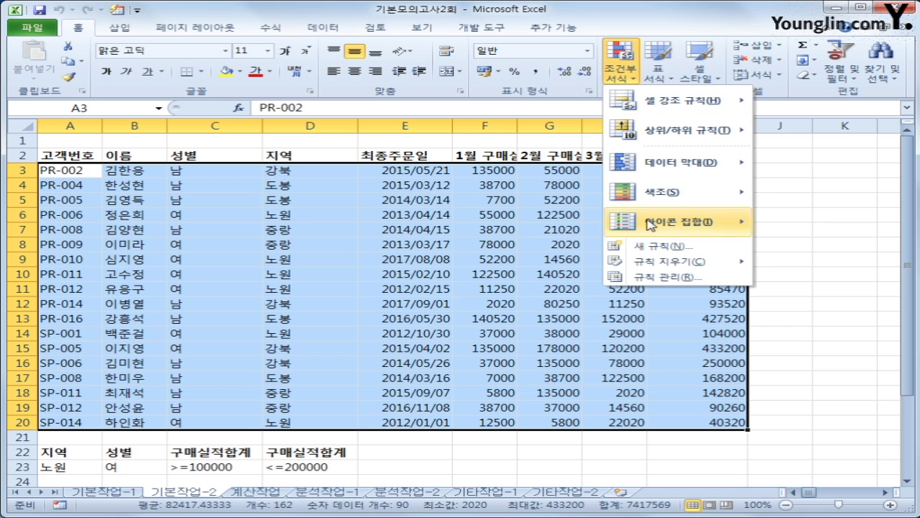
{"action": "left_click", "coordinate": [661, 244]}
{"action": "left_click_drag", "start_coordinate": [516, 134], "coordinate": [414, 193]}
- Enter the rule formula =OR(YEAR($E3)=2014,YEAR($E3)=2016), correcting the mistyped year
{"action": "left_click", "coordinate": [404, 284]}
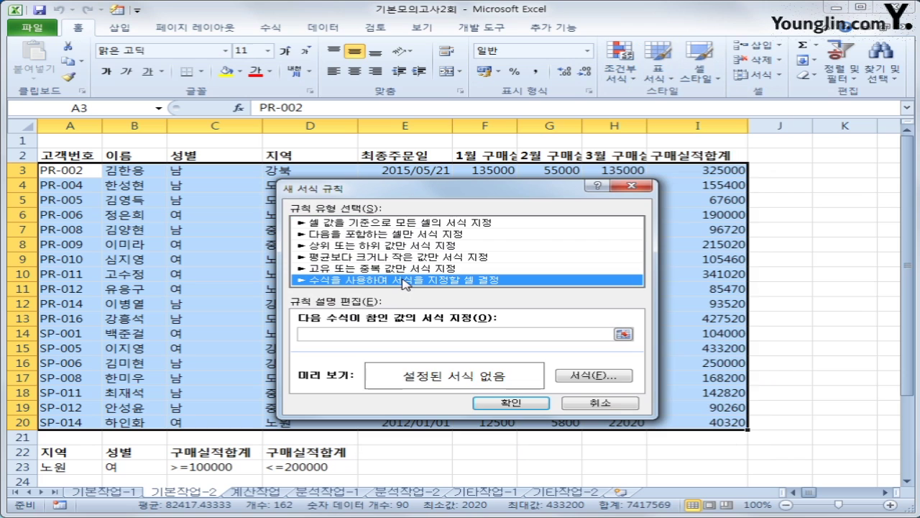
{"action": "left_click", "coordinate": [381, 334]}
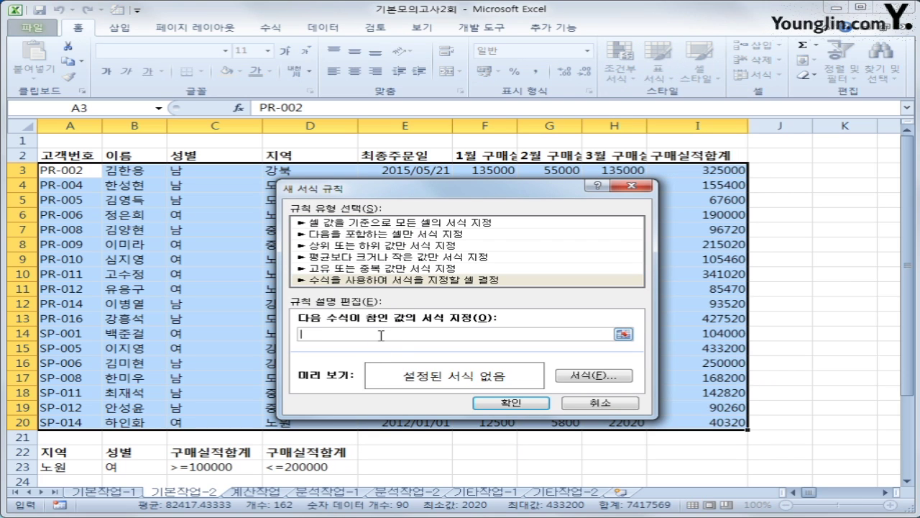
{"action": "type", "text": "ㅋ"}
{"action": "type", "text": "ㅋ"}
{"action": "type", "text": "or("}
{"action": "type", "text": "year("}
{"action": "left_click", "coordinate": [414, 171]}
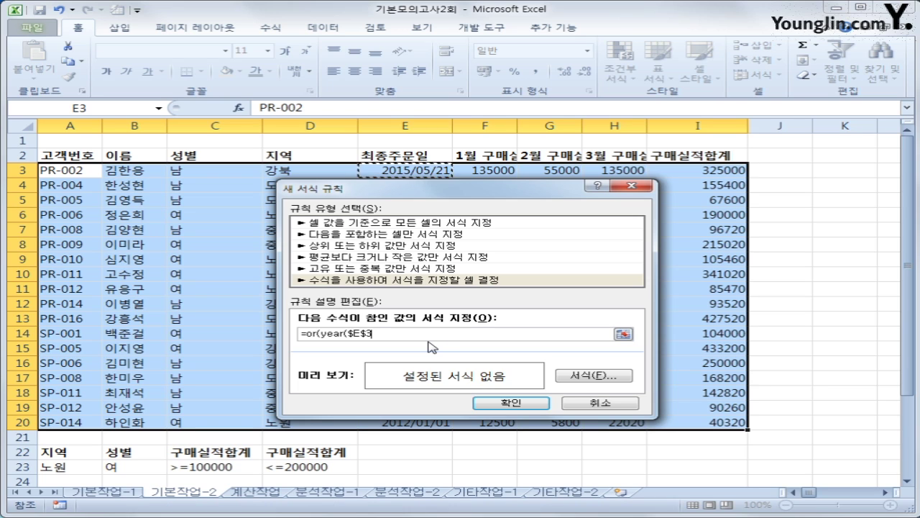
{"action": "key", "text": "F4"}
{"action": "key", "text": "F4"}
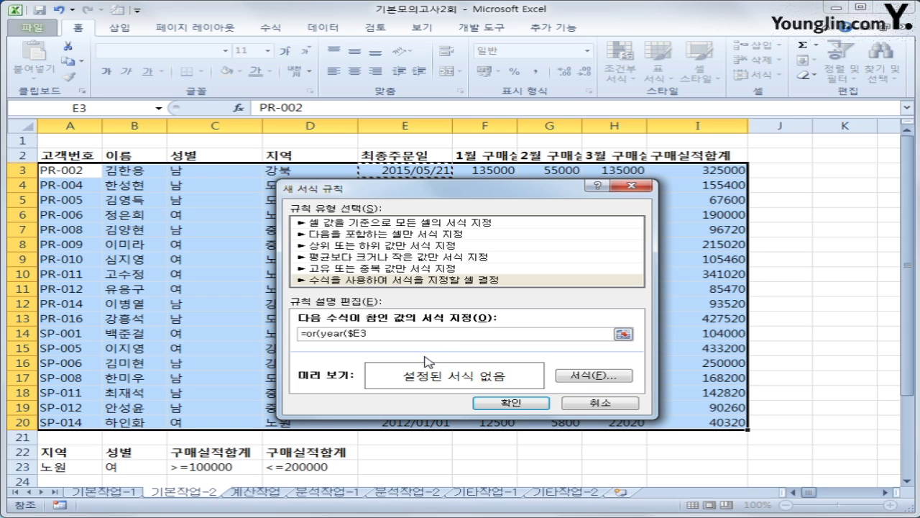
{"action": "type", "text": ")=2007"}
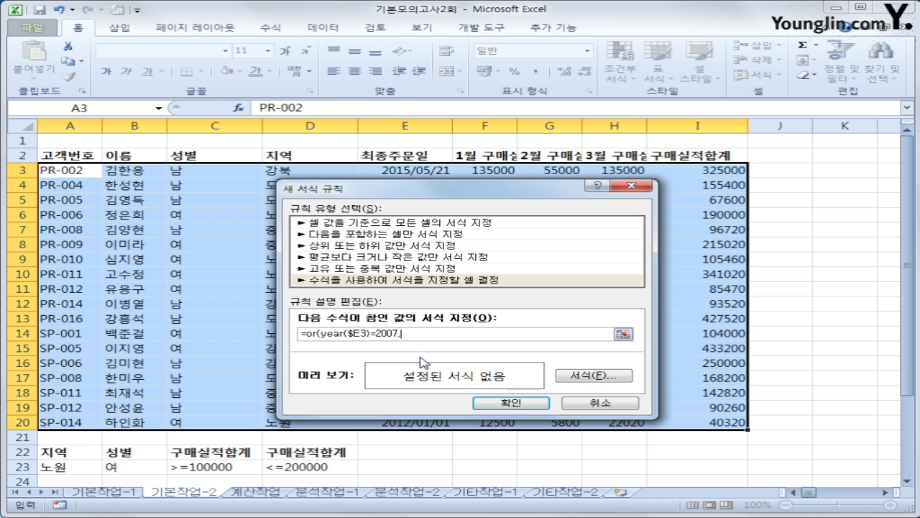
{"action": "type", "text": ",year("}
{"action": "left_click", "coordinate": [430, 173]}
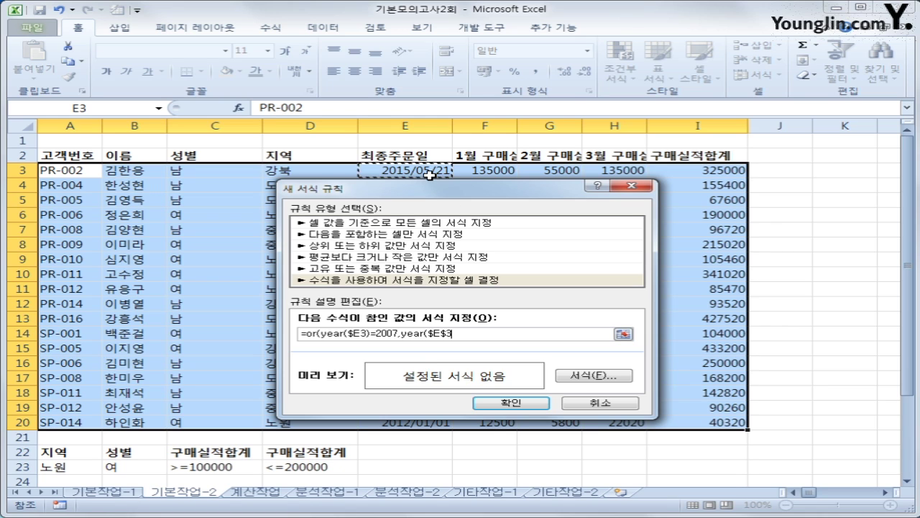
{"action": "key", "text": "F4"}
{"action": "key", "text": "F4"}
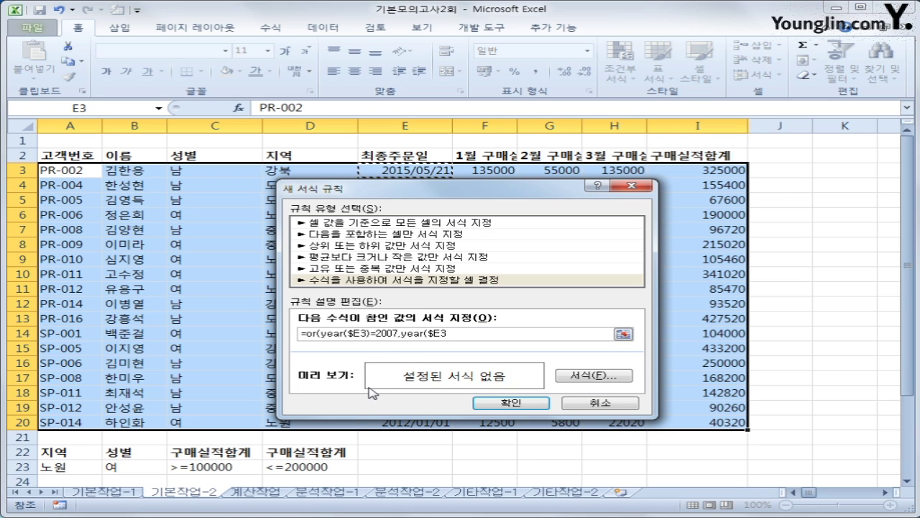
{"action": "type", "text": ")="}
{"action": "left_click_drag", "start_coordinate": [381, 334], "coordinate": [397, 334]}
{"action": "type", "text": "014"}
{"action": "type", "text": "2016"}
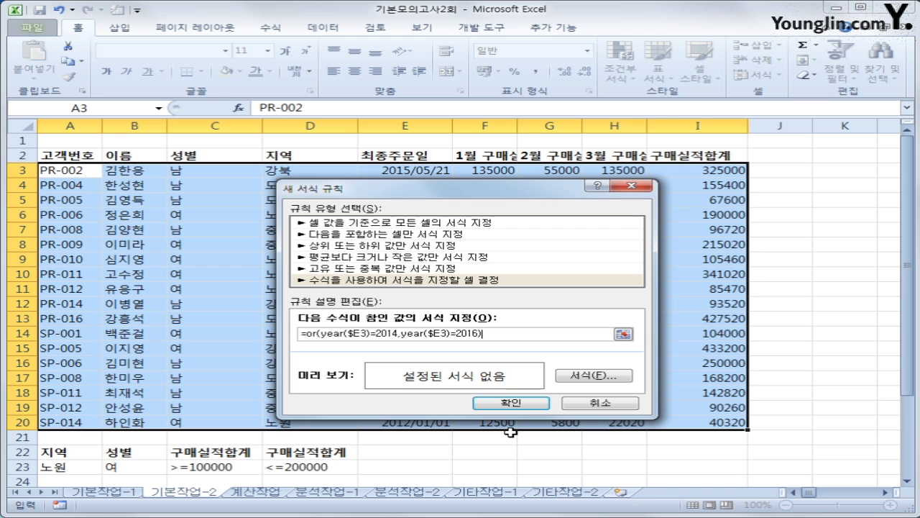
- Set the rule's font to Bold Italic in a blue standard colour
{"action": "left_click", "coordinate": [584, 376]}
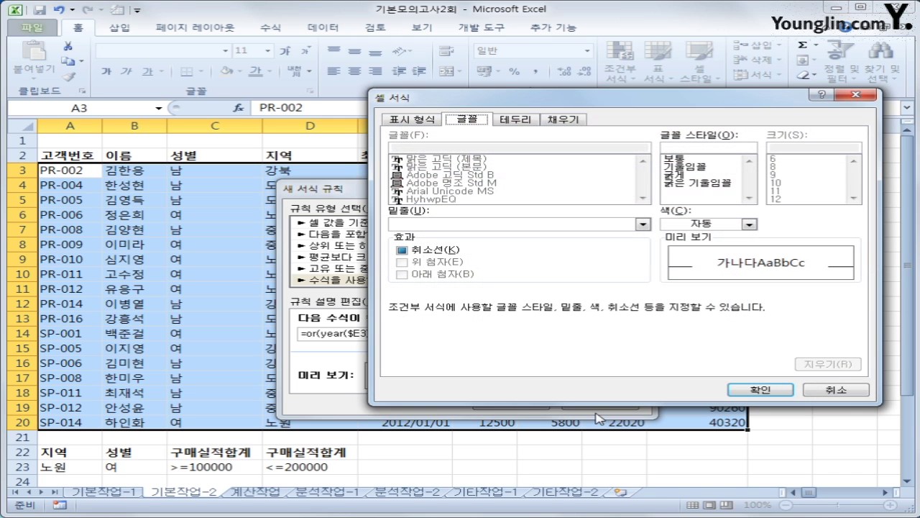
{"action": "left_click", "coordinate": [698, 184]}
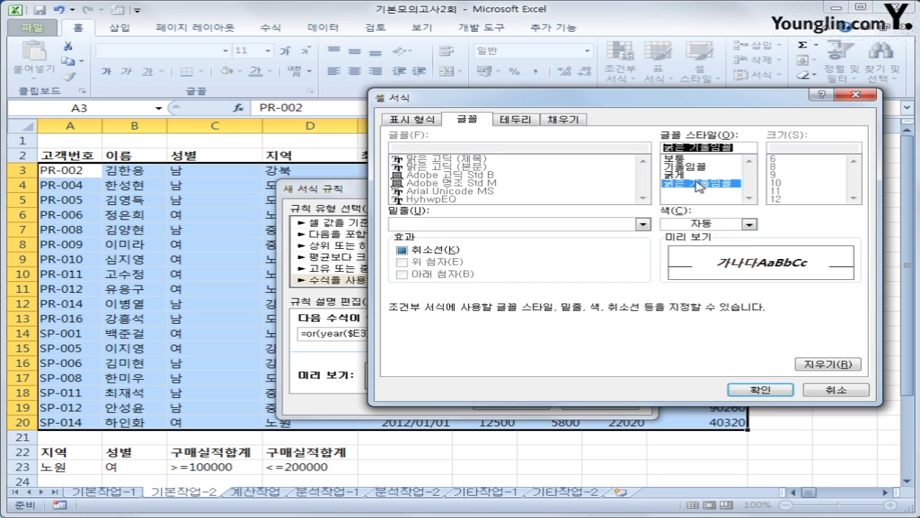
{"action": "left_click", "coordinate": [750, 224]}
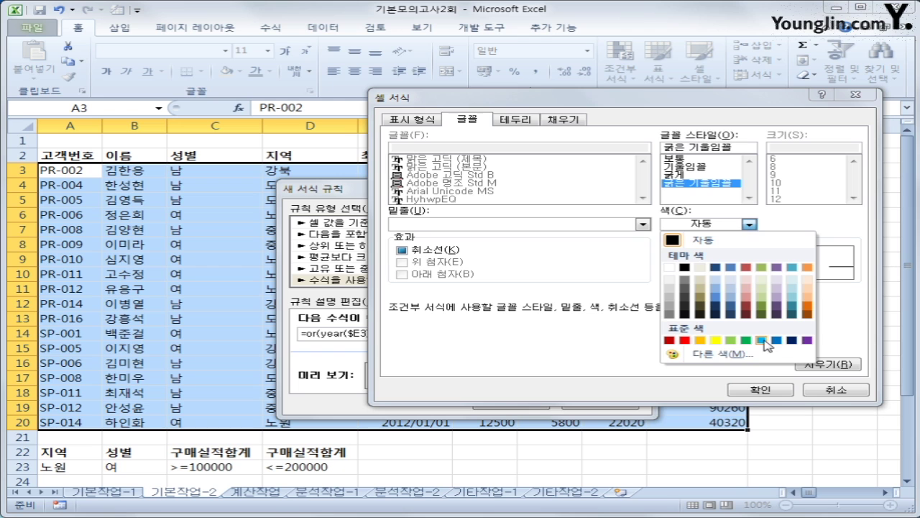
{"action": "left_click", "coordinate": [776, 340]}
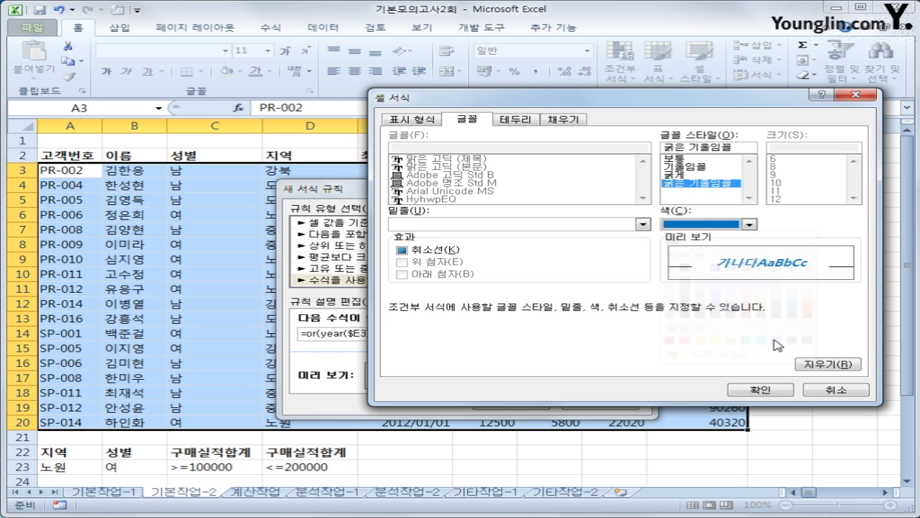
{"action": "left_click", "coordinate": [741, 391]}
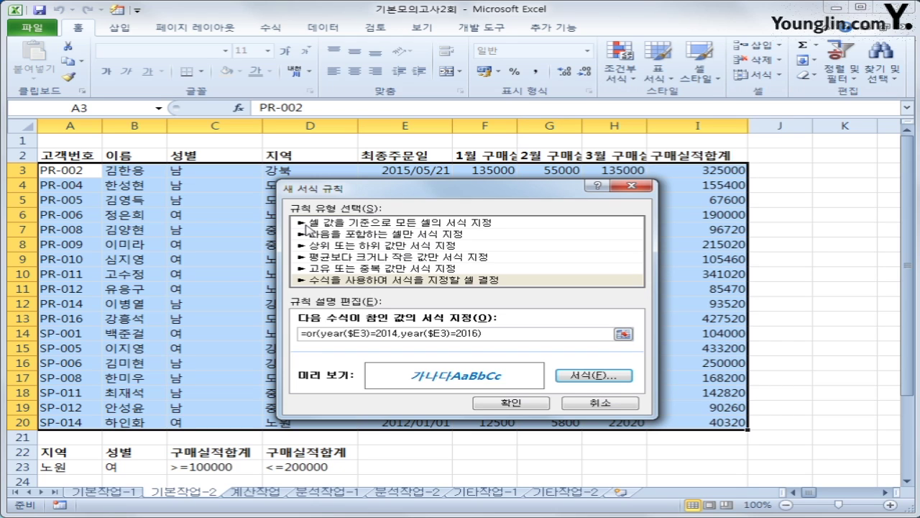
- Apply the rule, confirm rows E5 and E19 turned blue bold italic, then go to 계산작업
{"action": "left_click", "coordinate": [523, 404]}
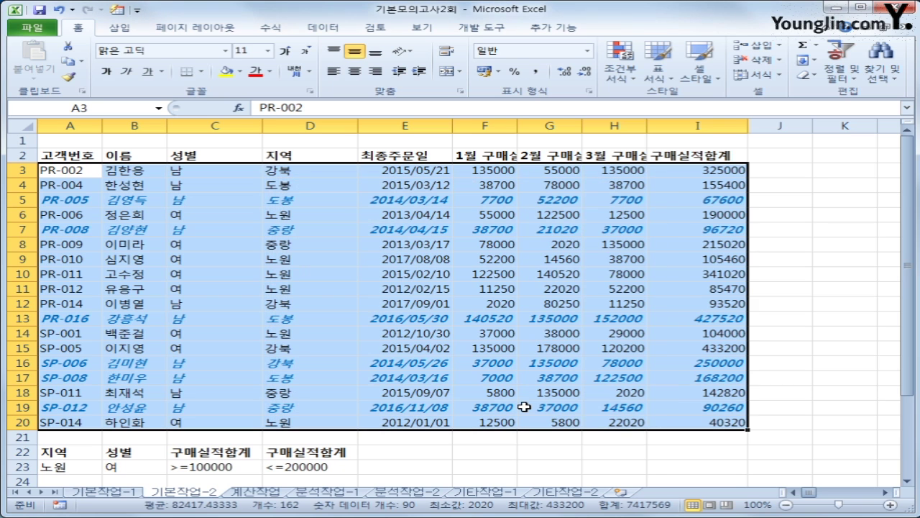
{"action": "left_click", "coordinate": [446, 200]}
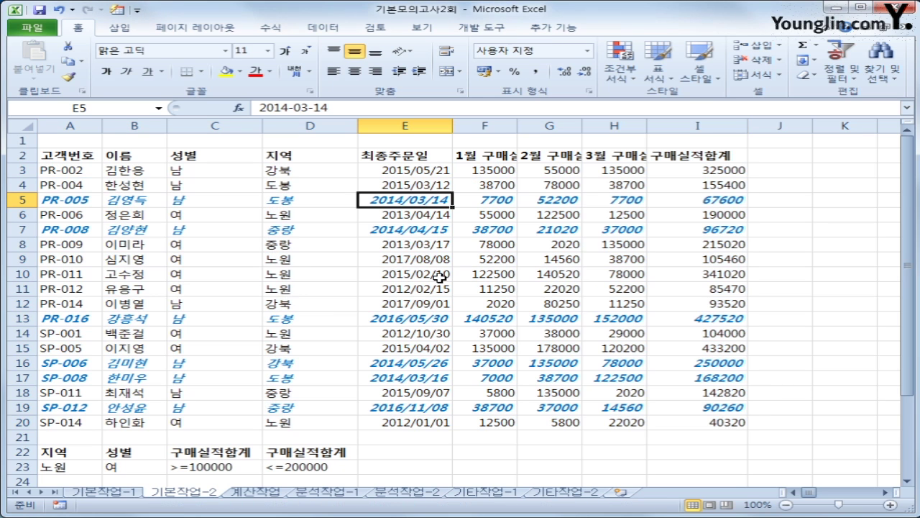
{"action": "left_click", "coordinate": [429, 410]}
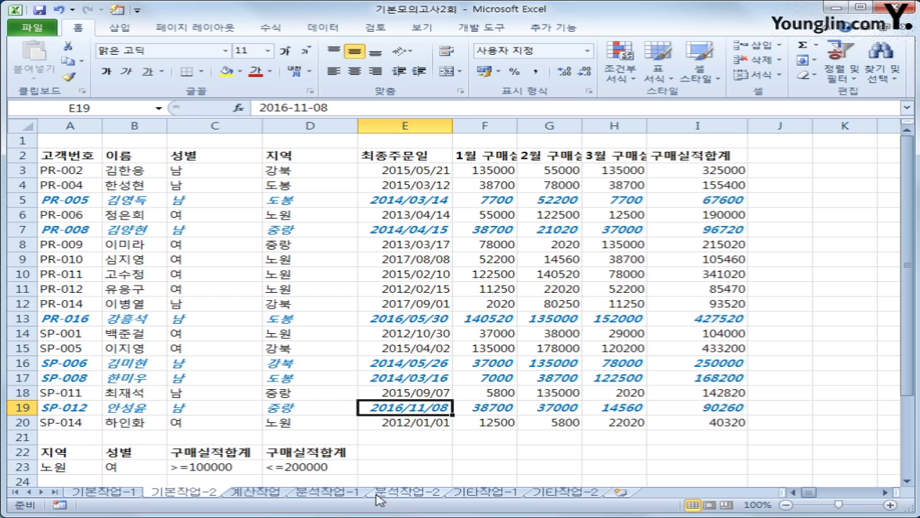
{"action": "left_click", "coordinate": [252, 492]}
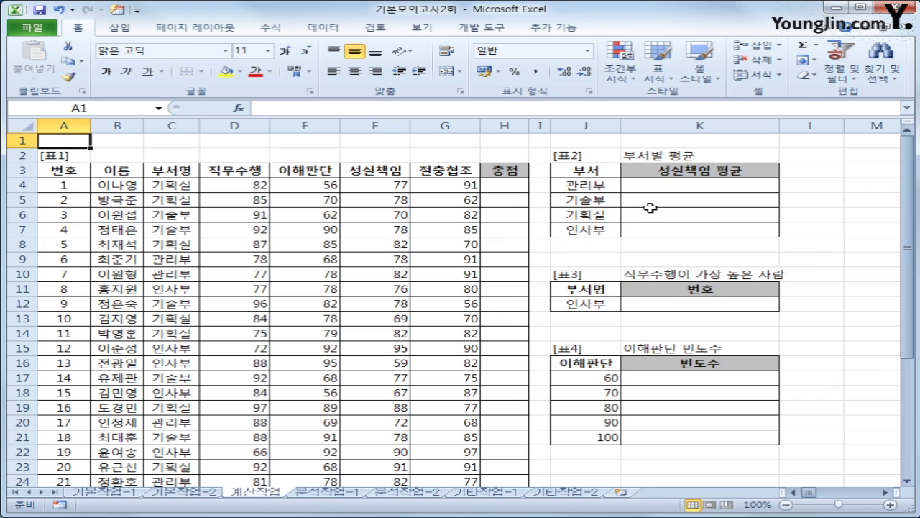
{"action": "left_click", "coordinate": [642, 183]}
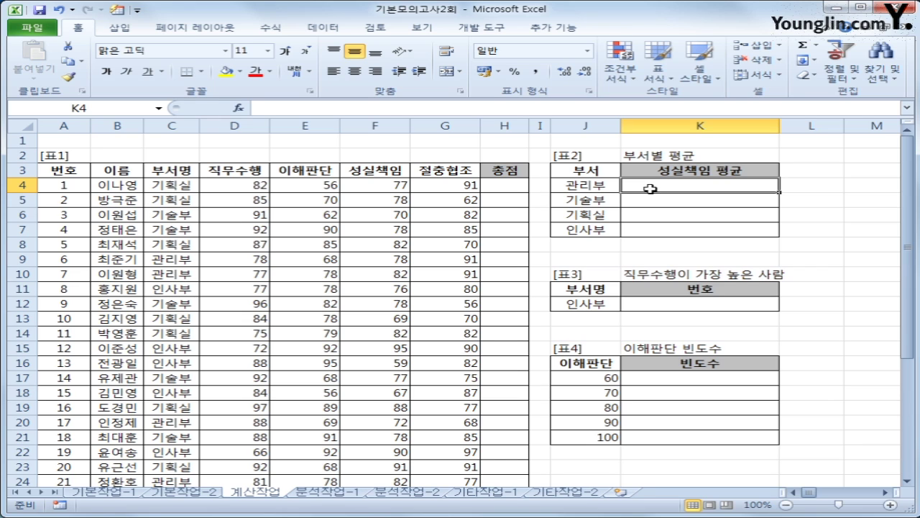
{"action": "left_click_drag", "start_coordinate": [595, 184], "coordinate": [597, 224]}
{"action": "left_click", "coordinate": [650, 184]}
{"action": "left_click", "coordinate": [391, 185]}
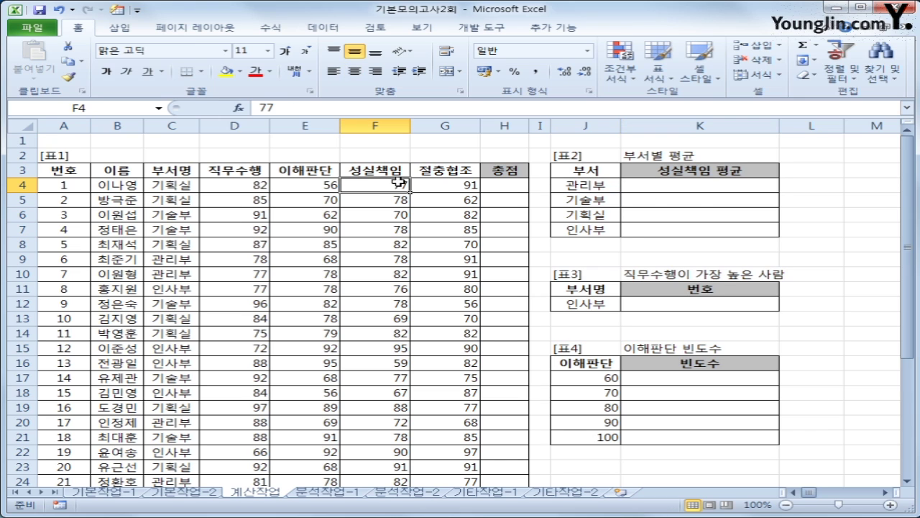
{"action": "left_click", "coordinate": [712, 185]}
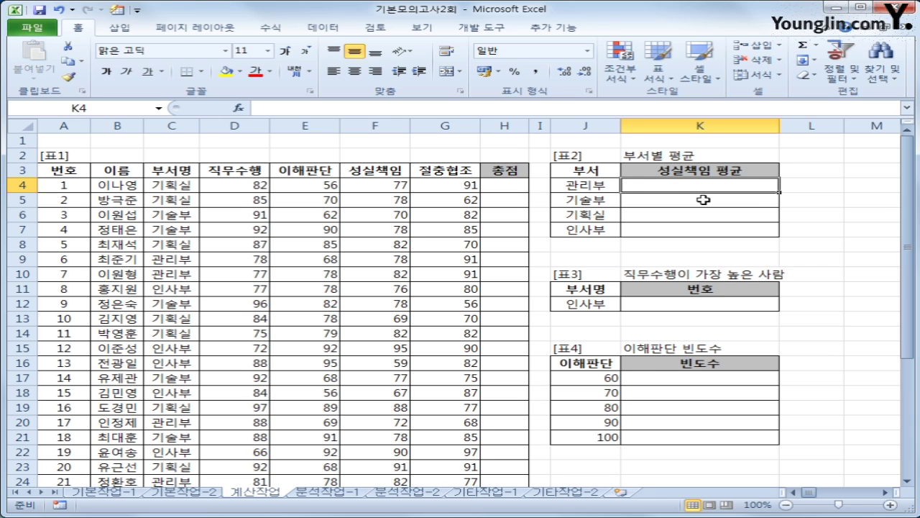
- Start an AVERAGEIF formula in K4 with the absolute range $C$4:$C$26
{"action": "type", "text": "=av"}
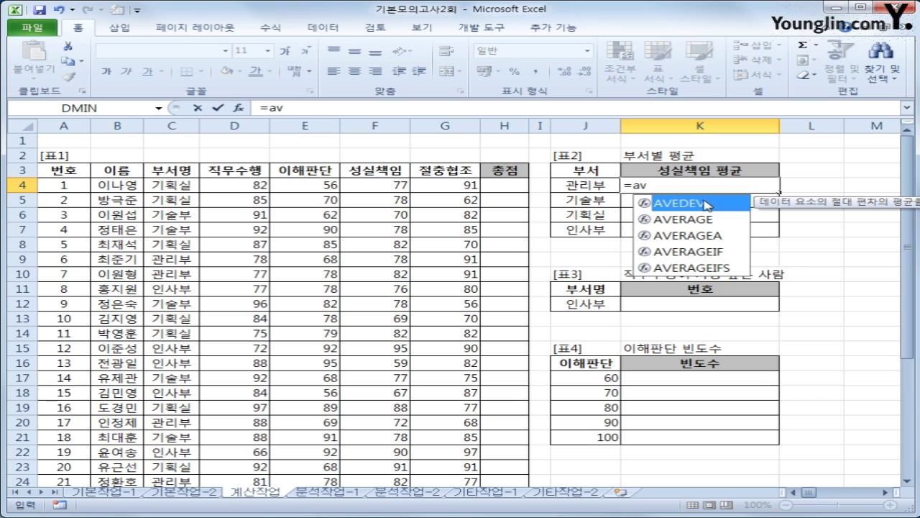
{"action": "key", "text": "Down"}
{"action": "key", "text": "Down"}
{"action": "key", "text": "Down"}
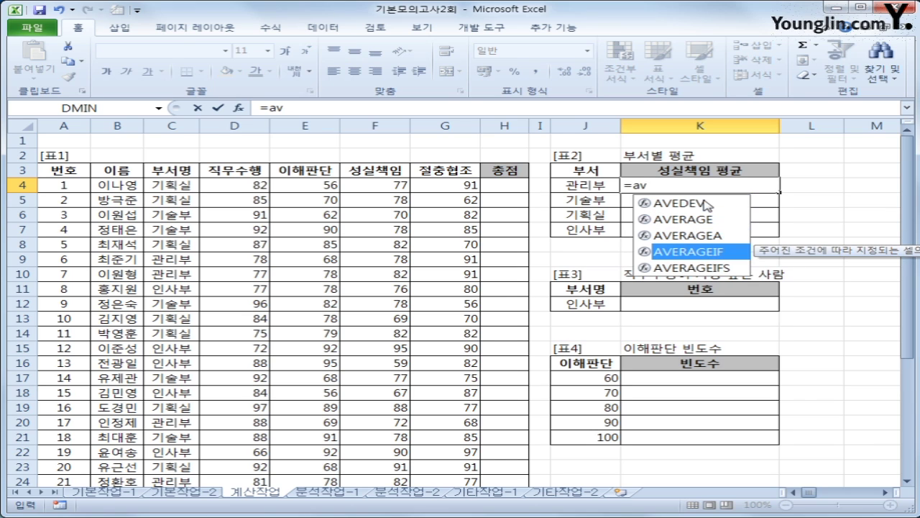
{"action": "key", "text": "Tab"}
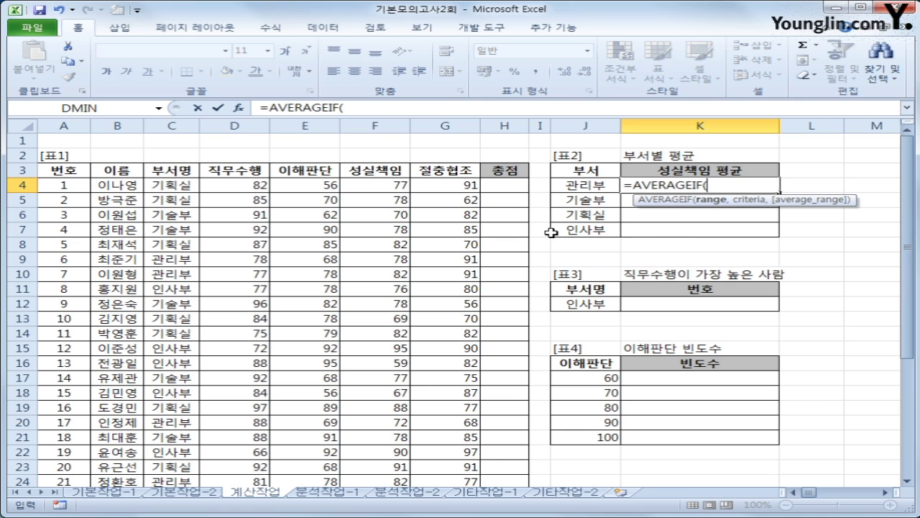
{"action": "left_click", "coordinate": [178, 185]}
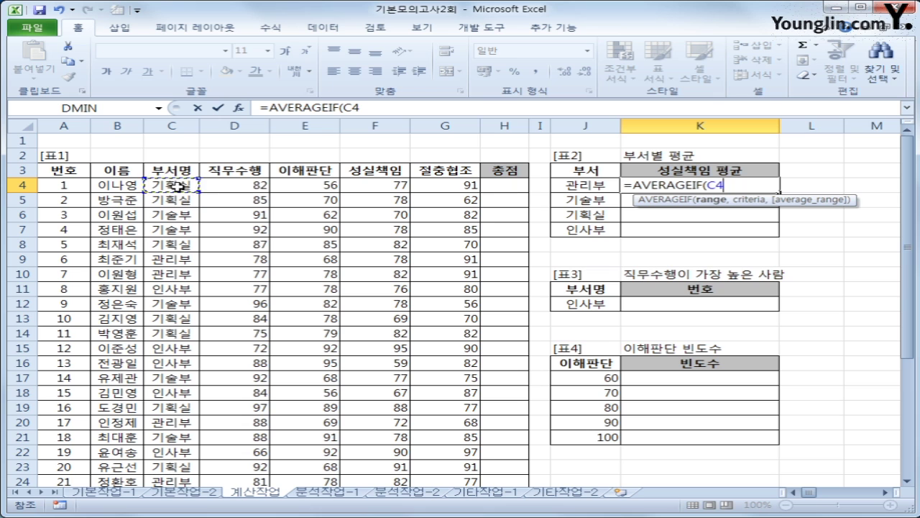
{"action": "left_click_drag", "start_coordinate": [178, 186], "coordinate": [181, 457]}
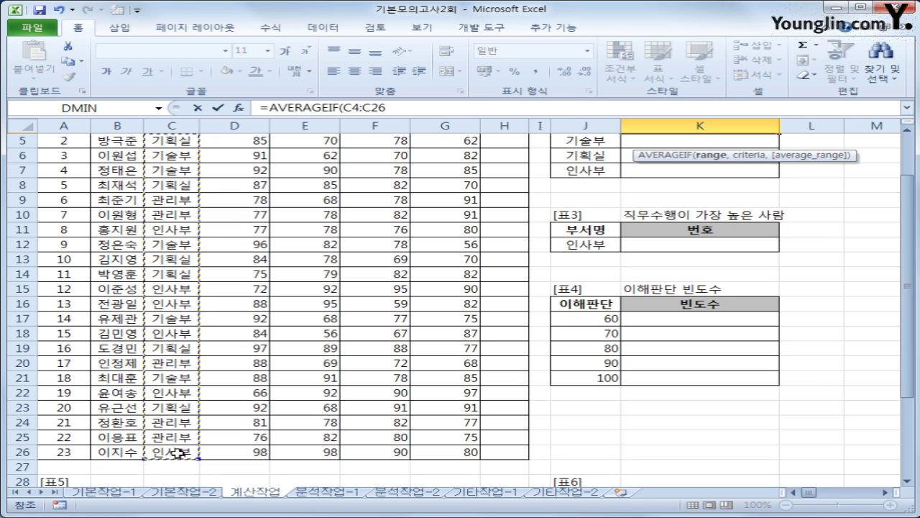
{"action": "scroll", "coordinate": [501, 396], "scroll_direction": "up", "scroll_amount": 2}
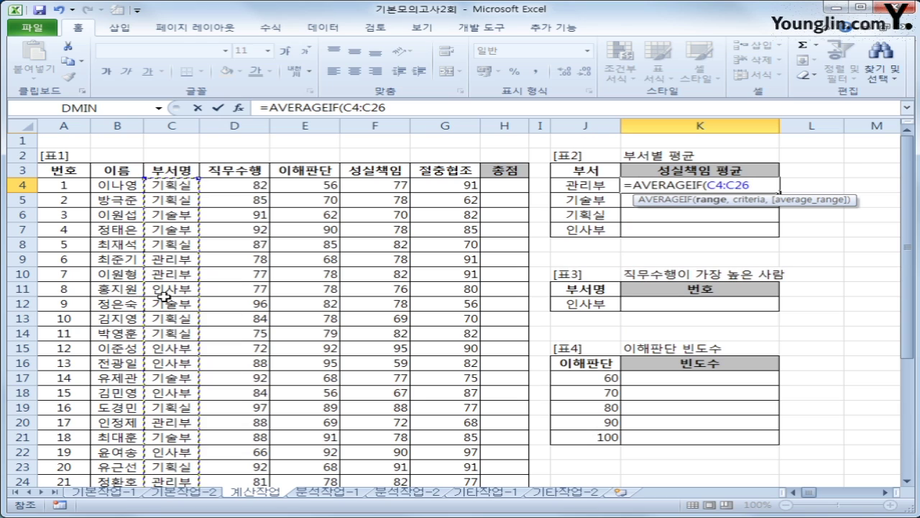
{"action": "key", "text": "F4"}
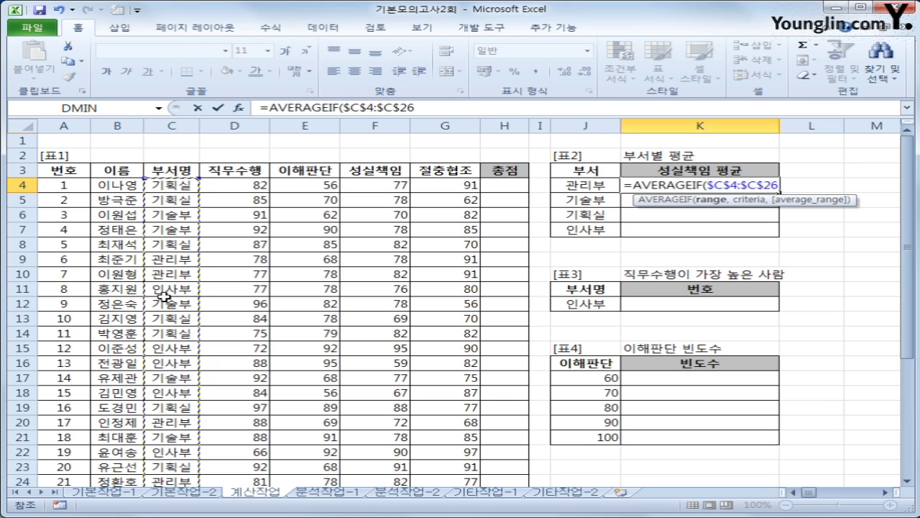
- Complete it with criterion J4 and average range $F$4:$F$26, giving 78.8
{"action": "type", "text": ","}
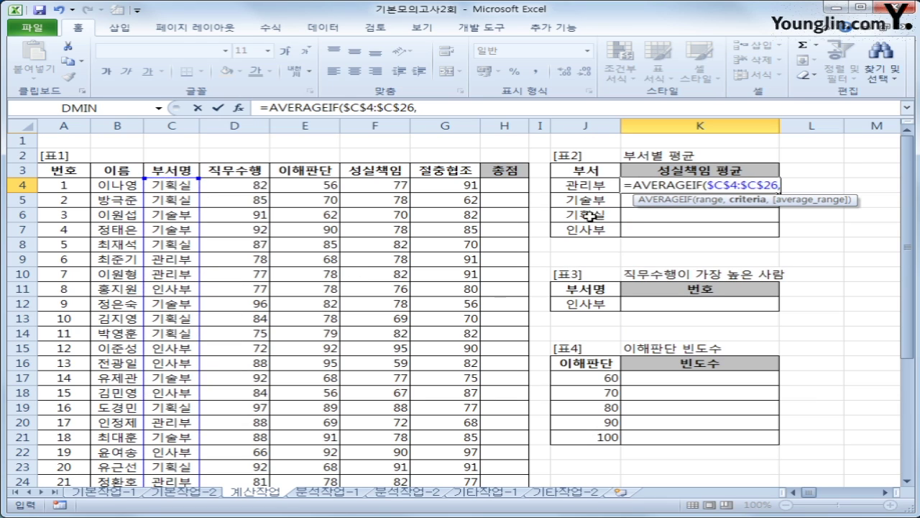
{"action": "left_click", "coordinate": [599, 188]}
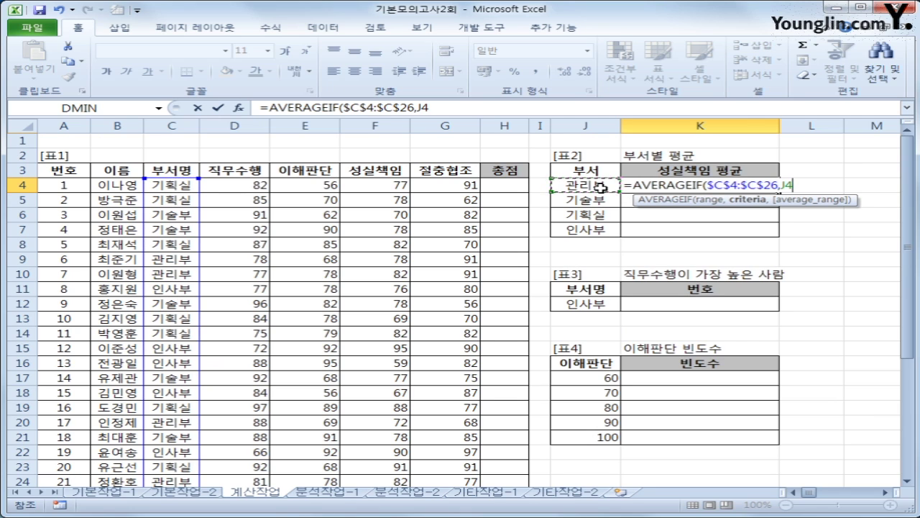
{"action": "type", "text": ","}
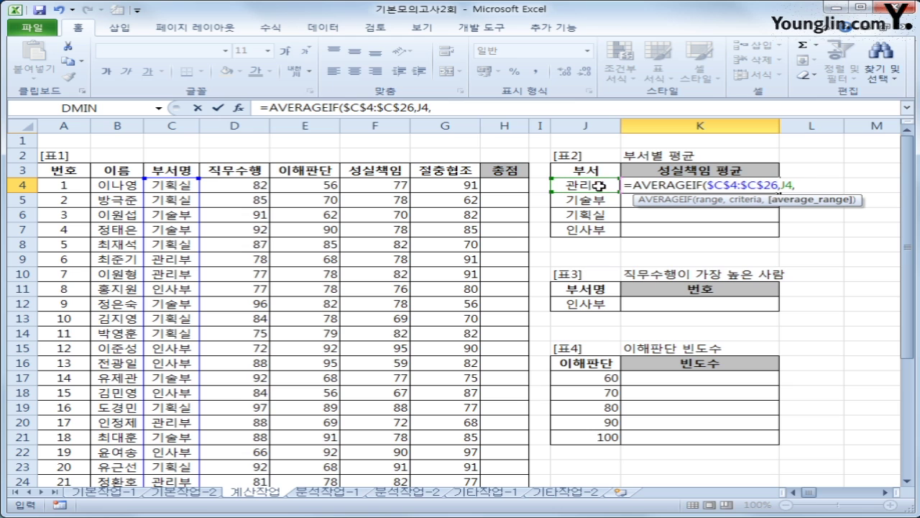
{"action": "left_click_drag", "start_coordinate": [388, 188], "coordinate": [392, 447]}
{"action": "scroll", "coordinate": [514, 332], "scroll_direction": "up", "scroll_amount": 1}
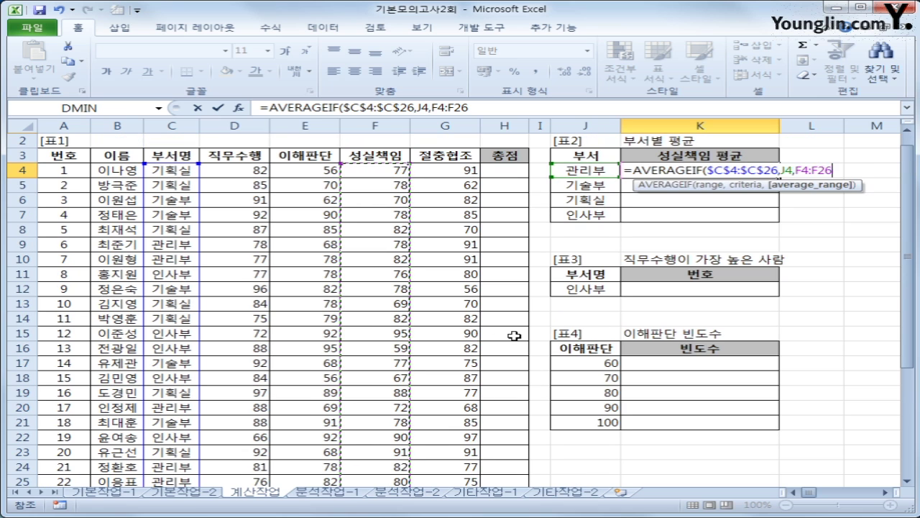
{"action": "key", "text": "F4"}
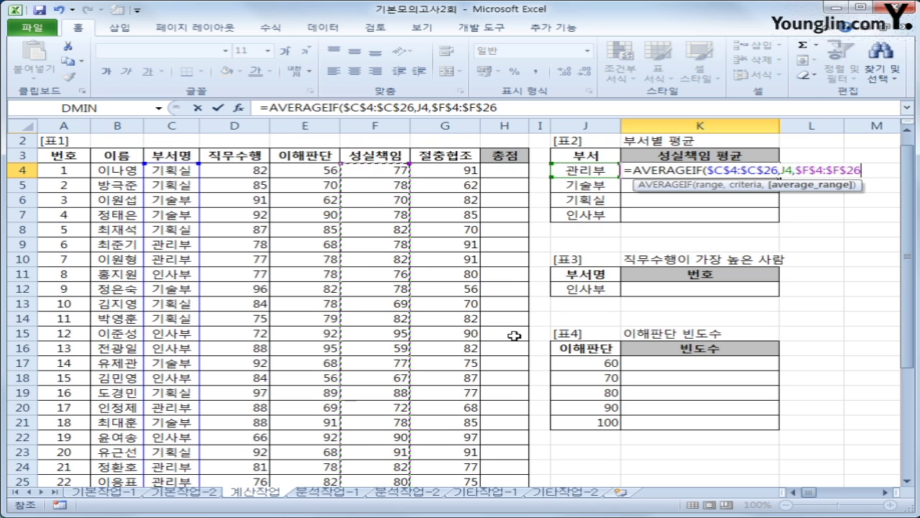
{"action": "type", "text": ")"}
{"action": "key", "text": "Return"}
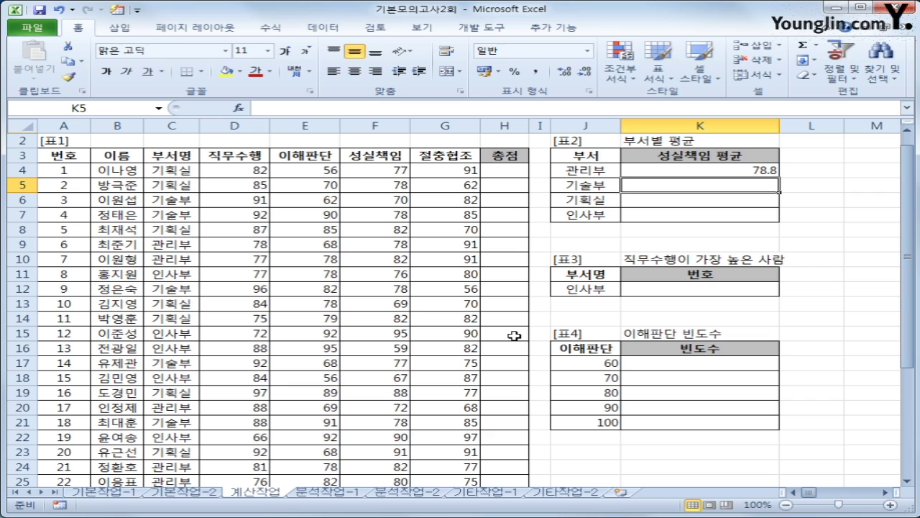
- Wrap K4's AVERAGEIF in ROUNDDOWN with 1 decimal place
{"action": "left_click", "coordinate": [646, 170]}
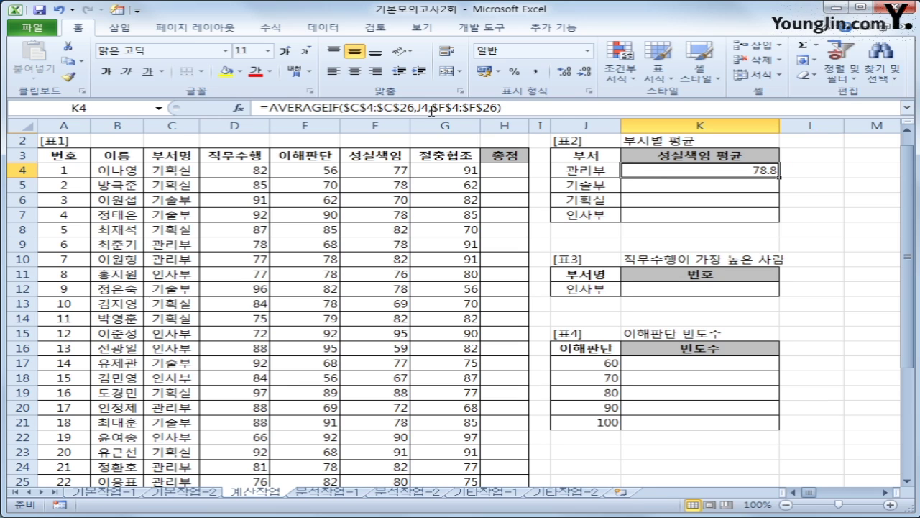
{"action": "left_click", "coordinate": [264, 108]}
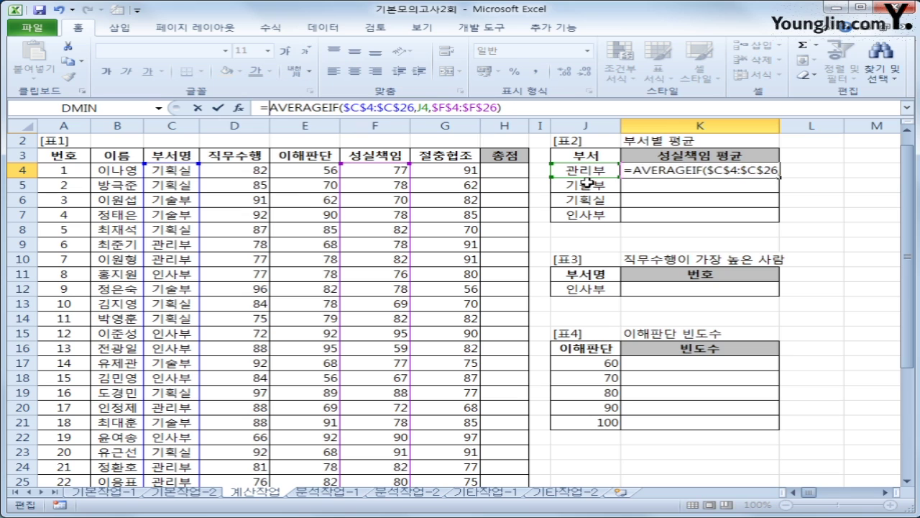
{"action": "type", "text": "ro"}
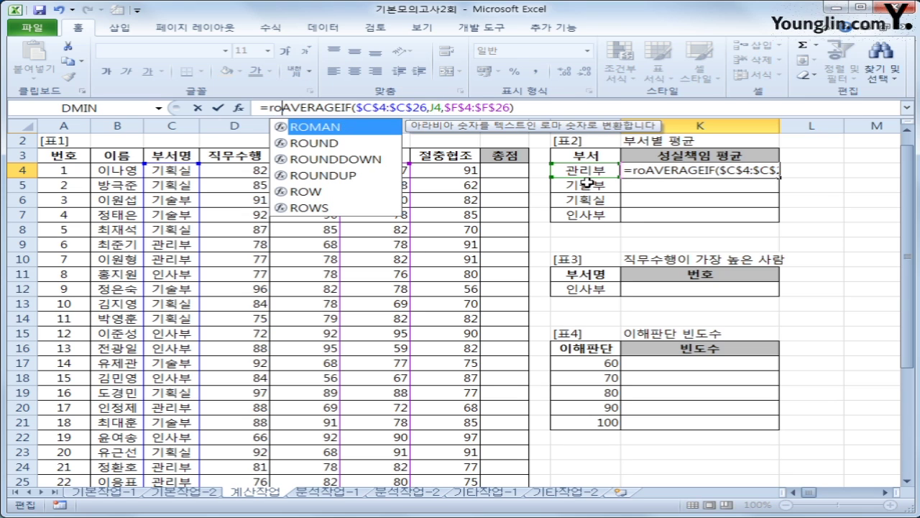
{"action": "key", "text": "Down"}
{"action": "key", "text": "Down"}
{"action": "key", "text": "Tab"}
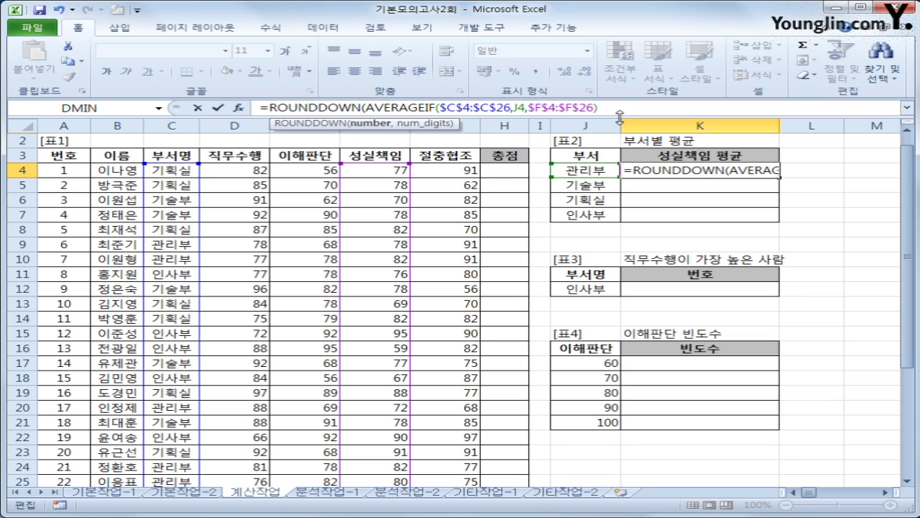
{"action": "type", "text": ",1"}
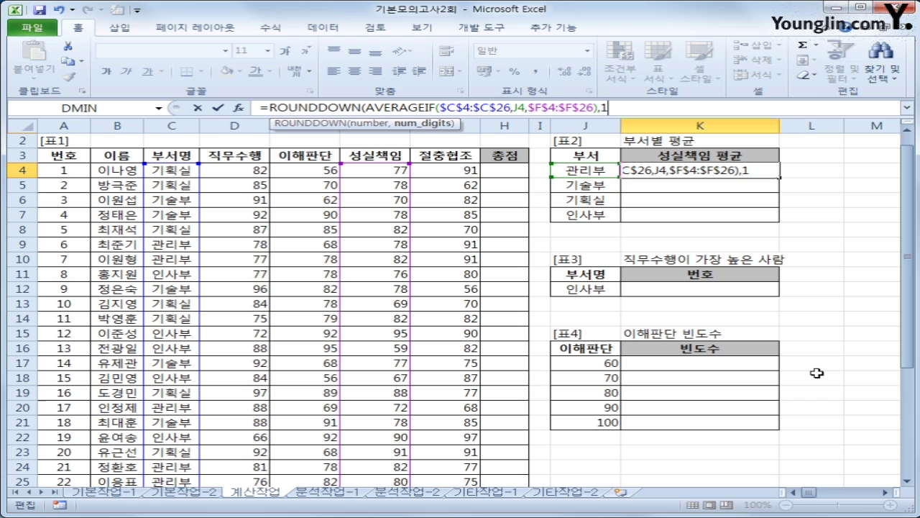
{"action": "key", "text": "Return"}
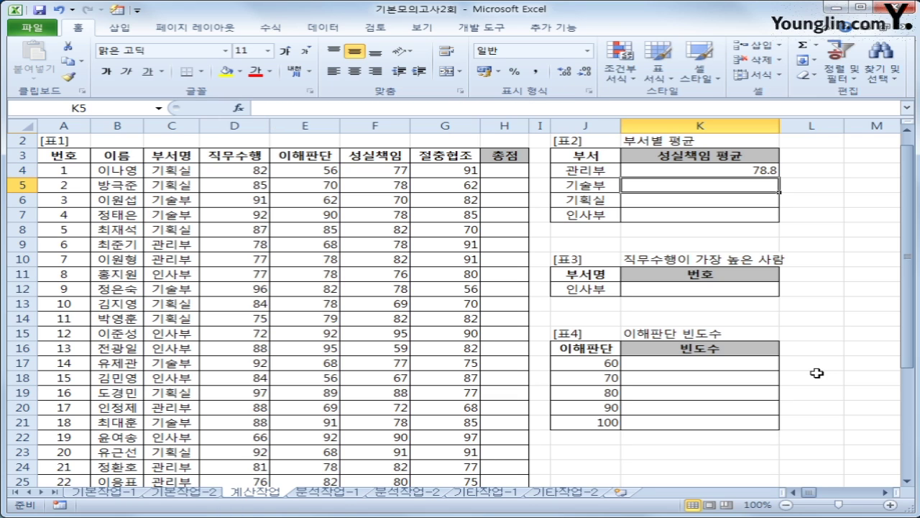
- Fill K4's formula down to K7 for the other three departments
{"action": "left_click", "coordinate": [765, 173]}
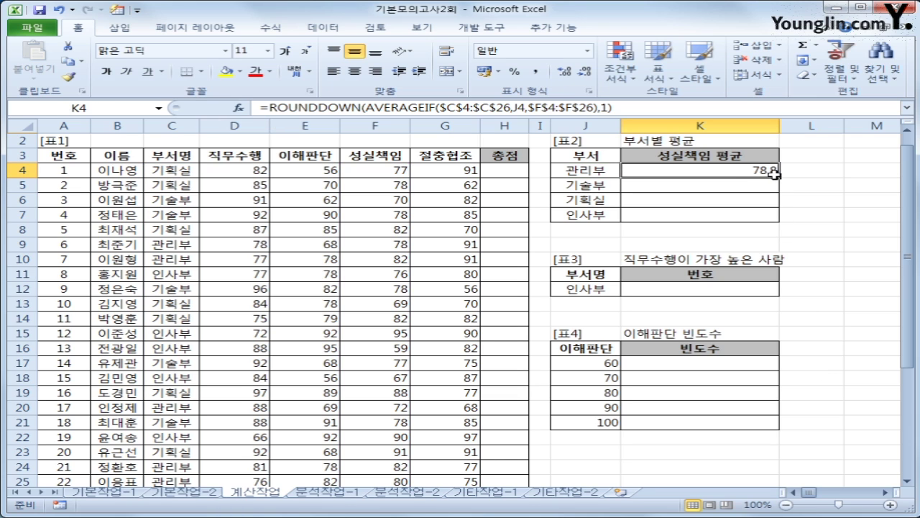
{"action": "left_click_drag", "start_coordinate": [780, 176], "coordinate": [777, 222]}
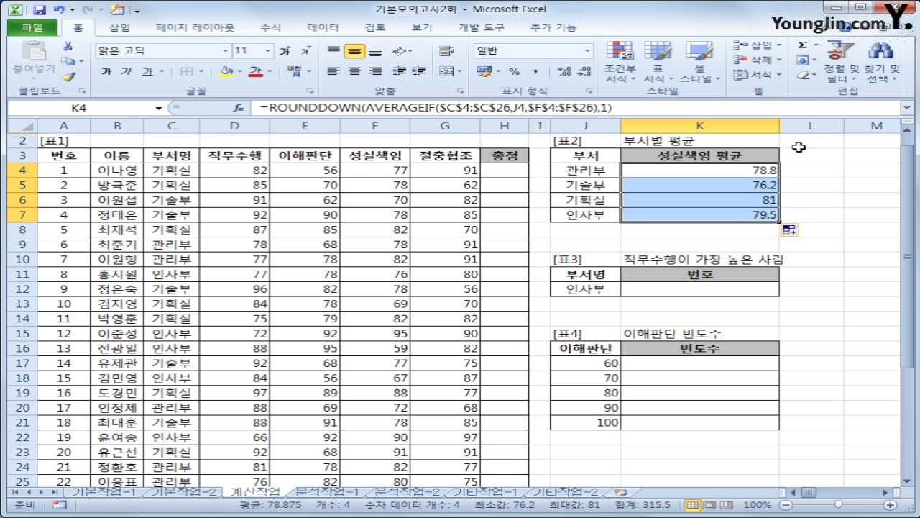
{"action": "left_click", "coordinate": [743, 173]}
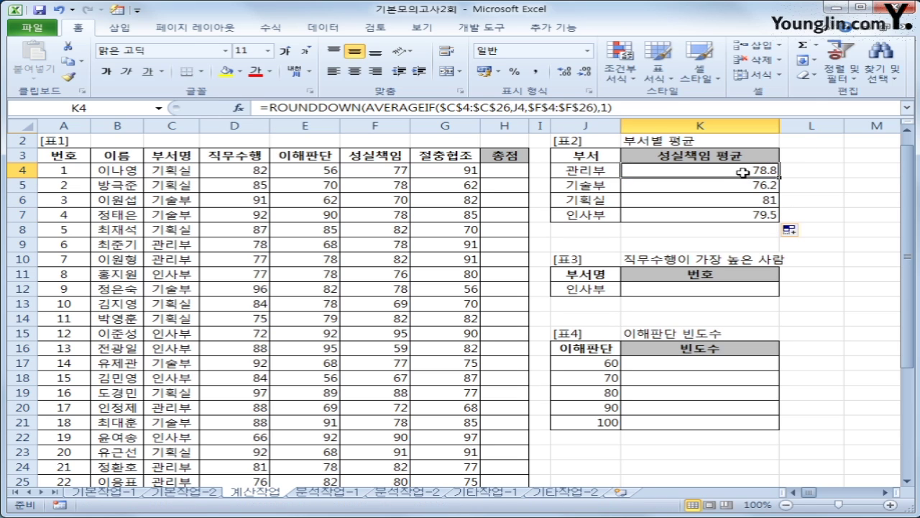
{"action": "left_click", "coordinate": [708, 291]}
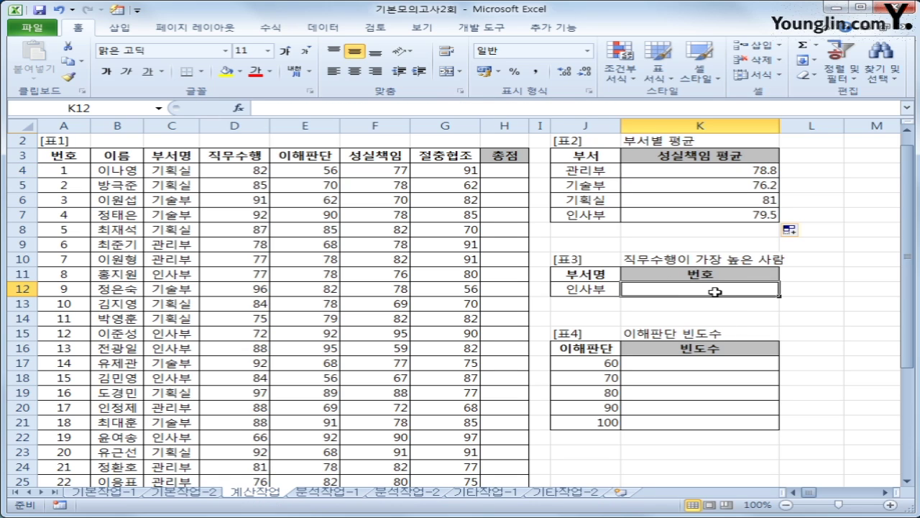
{"action": "left_click", "coordinate": [601, 289]}
{"action": "left_click", "coordinate": [655, 294]}
- Insert the DMAX database function into K12
{"action": "left_click", "coordinate": [238, 107]}
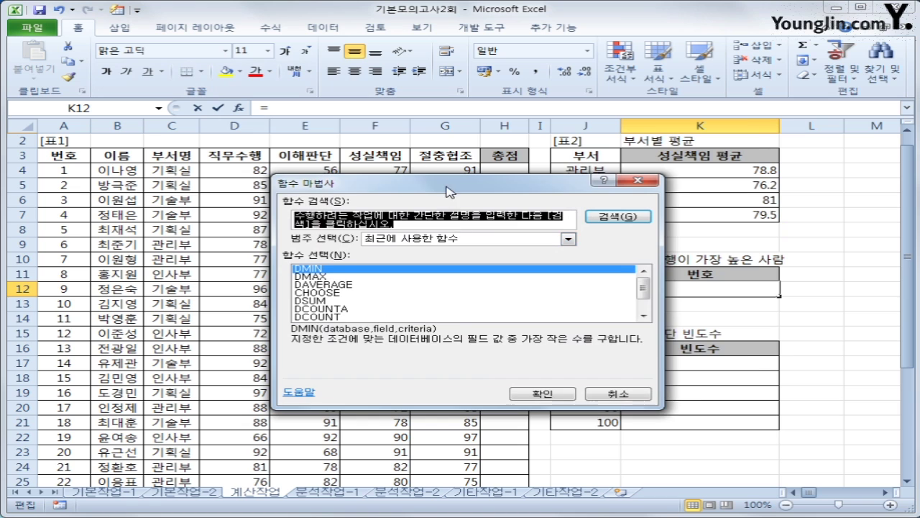
{"action": "left_click_drag", "start_coordinate": [452, 186], "coordinate": [581, 128]}
{"action": "left_click", "coordinate": [540, 184]}
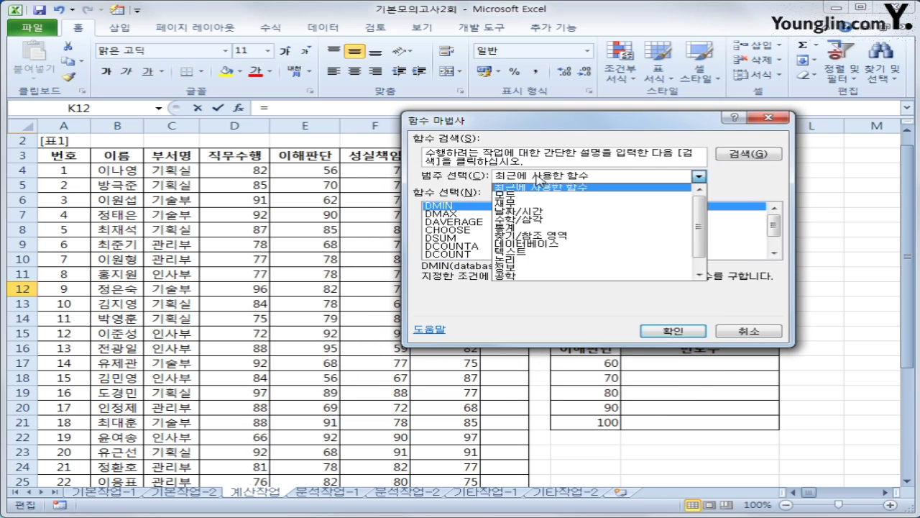
{"action": "left_click", "coordinate": [489, 248]}
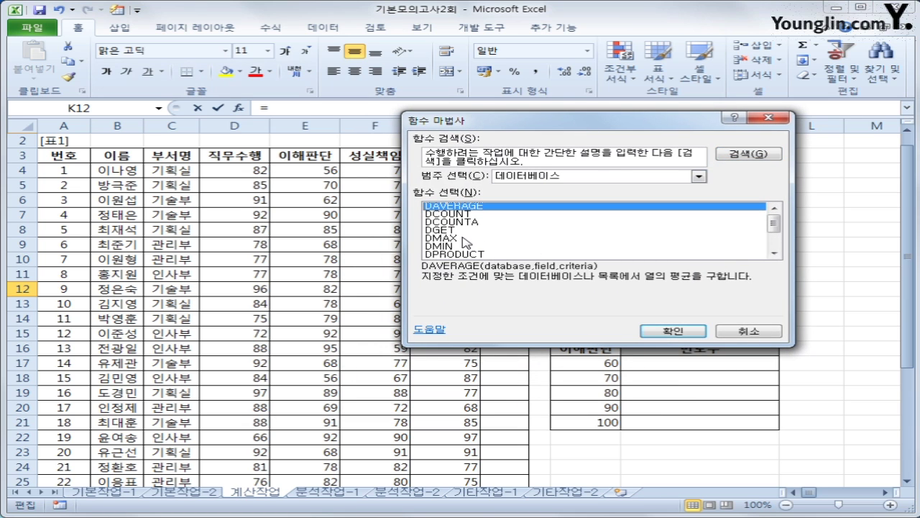
{"action": "left_click", "coordinate": [464, 239]}
{"action": "left_click", "coordinate": [675, 330]}
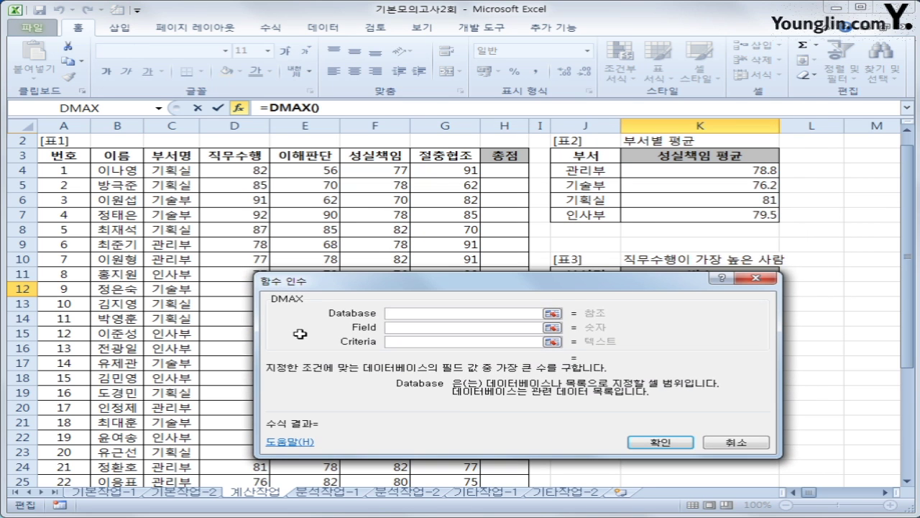
- Set DMAX's database to A3:H26, field D3 and criteria J11:J12
{"action": "left_click", "coordinate": [76, 154]}
{"action": "left_click_drag", "start_coordinate": [77, 155], "coordinate": [502, 458]}
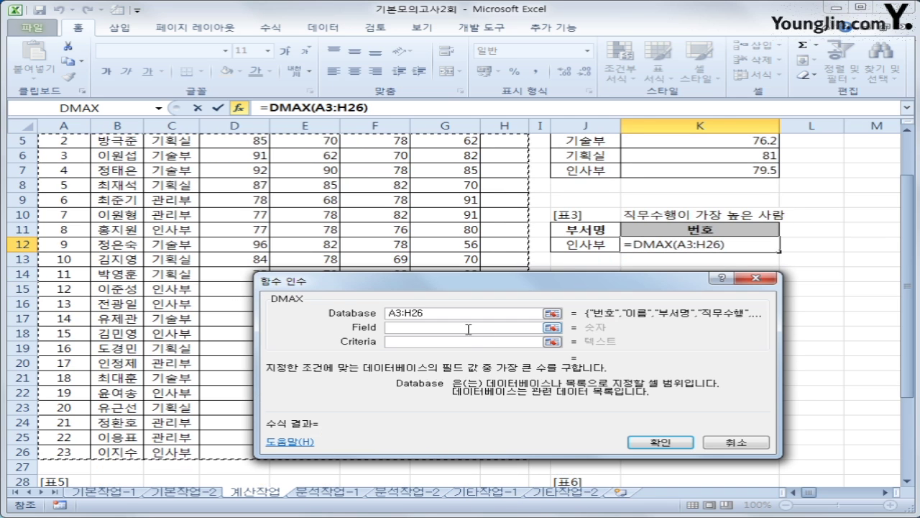
{"action": "left_click", "coordinate": [468, 327]}
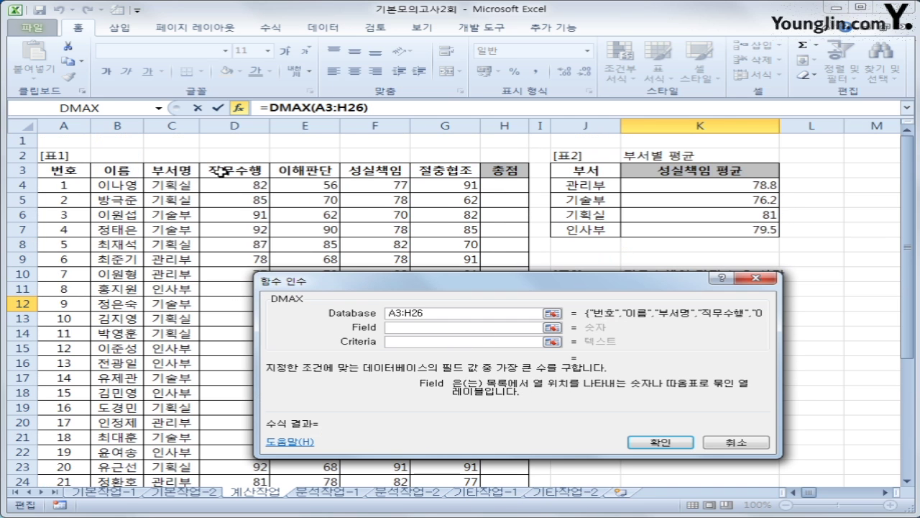
{"action": "left_click", "coordinate": [216, 170]}
{"action": "scroll", "coordinate": [788, 409], "scroll_direction": "down", "scroll_amount": 1}
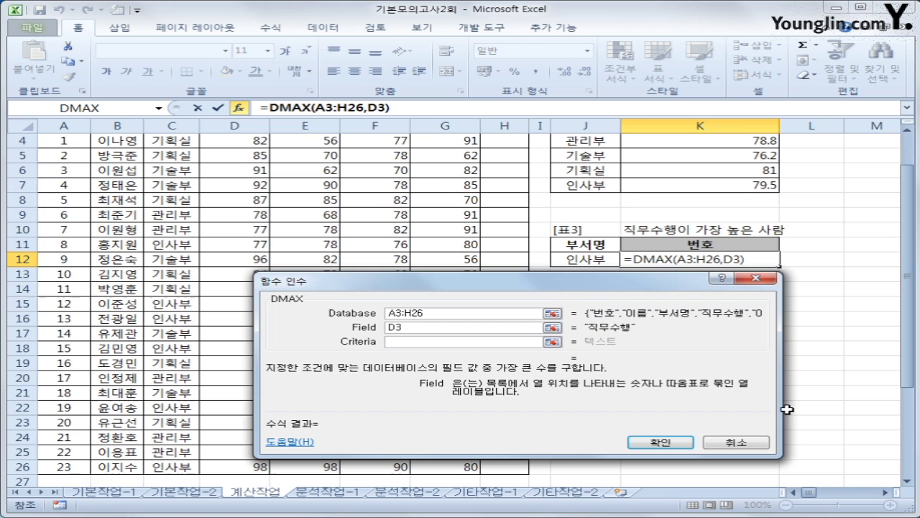
{"action": "left_click", "coordinate": [397, 343]}
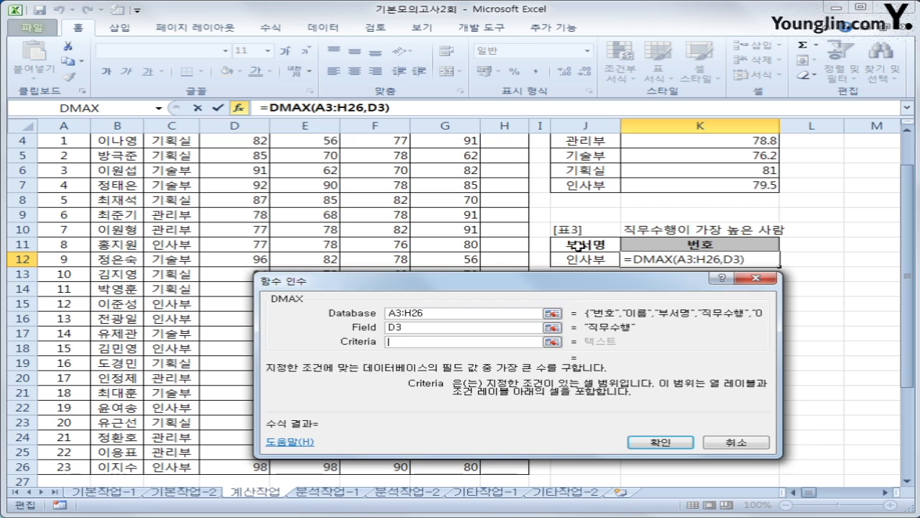
{"action": "left_click_drag", "start_coordinate": [579, 246], "coordinate": [580, 255]}
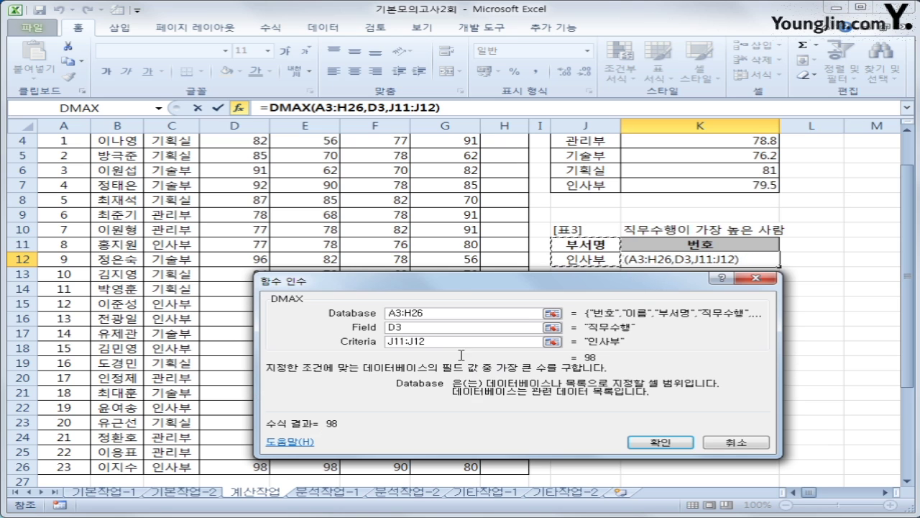
{"action": "left_click_drag", "start_coordinate": [459, 289], "coordinate": [457, 269]}
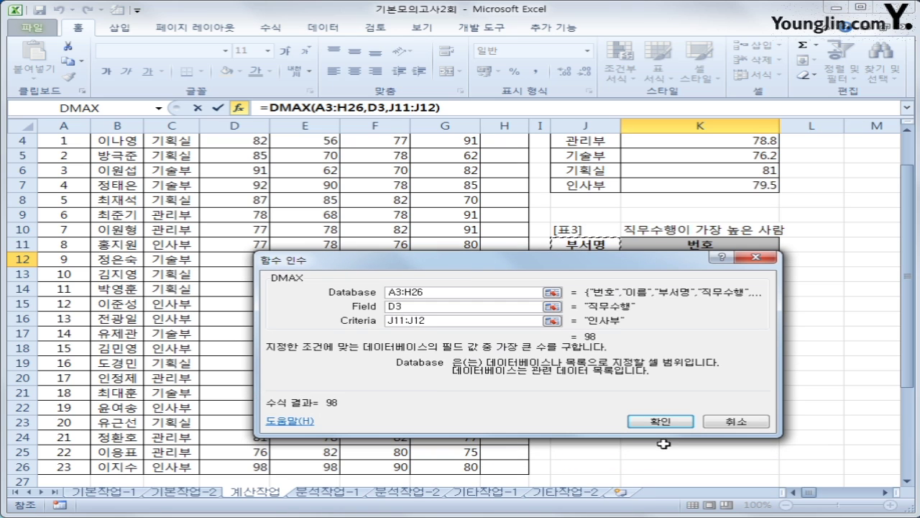
{"action": "left_click", "coordinate": [660, 421]}
{"action": "left_click", "coordinate": [608, 263]}
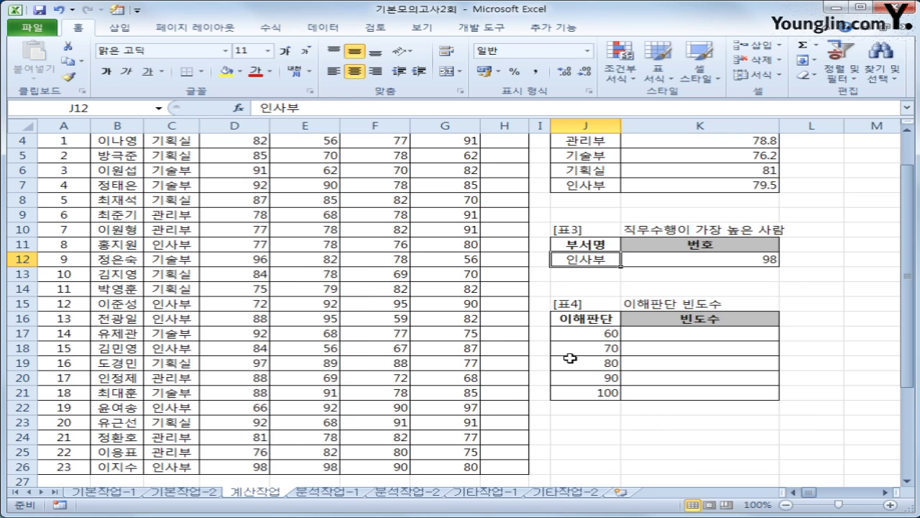
{"action": "scroll", "coordinate": [517, 380], "scroll_direction": "up", "scroll_amount": 1}
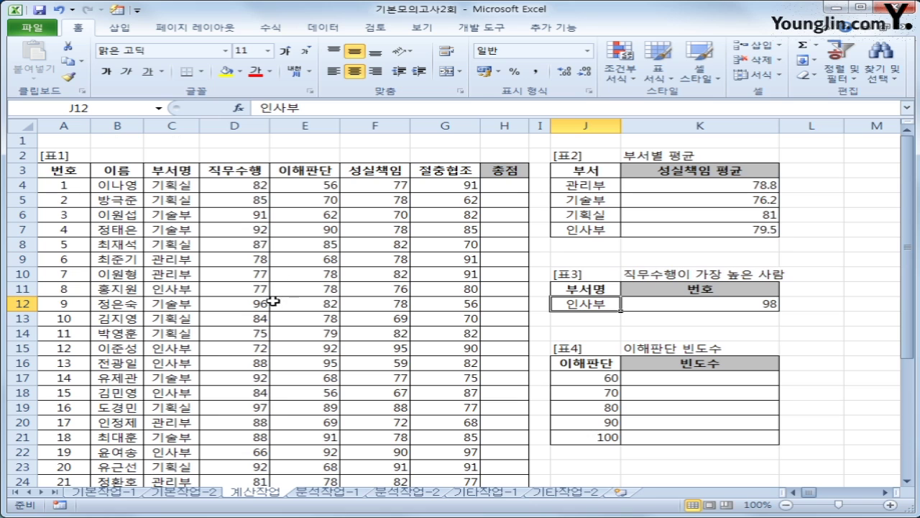
{"action": "scroll", "coordinate": [240, 454], "scroll_direction": "down", "scroll_amount": 2}
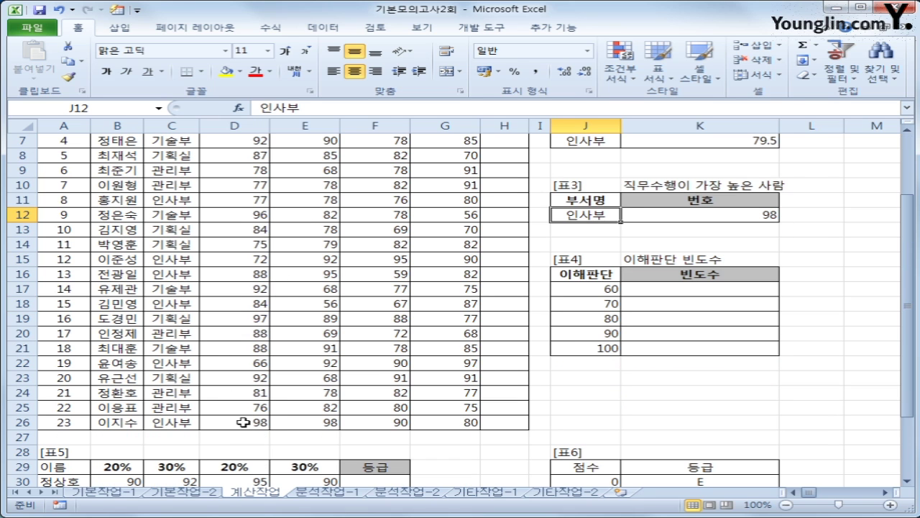
{"action": "left_click", "coordinate": [244, 422]}
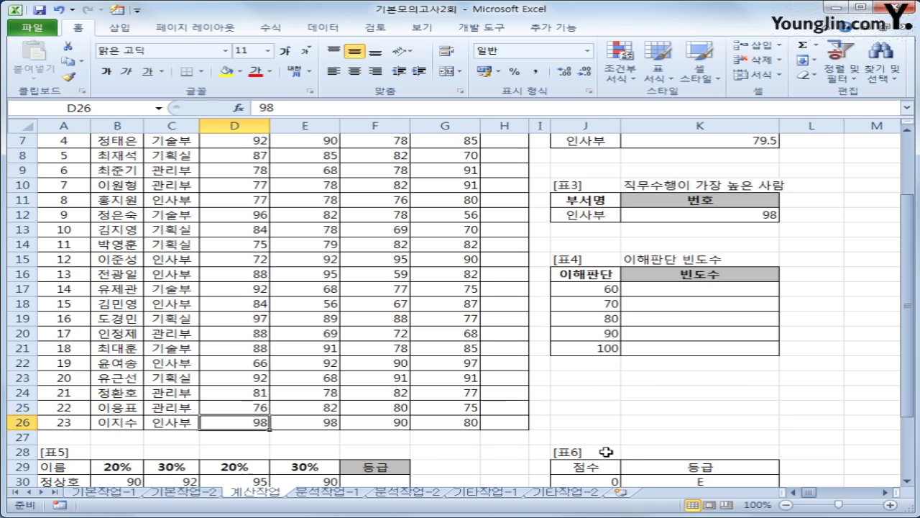
{"action": "left_click", "coordinate": [62, 427]}
{"action": "left_click", "coordinate": [711, 213]}
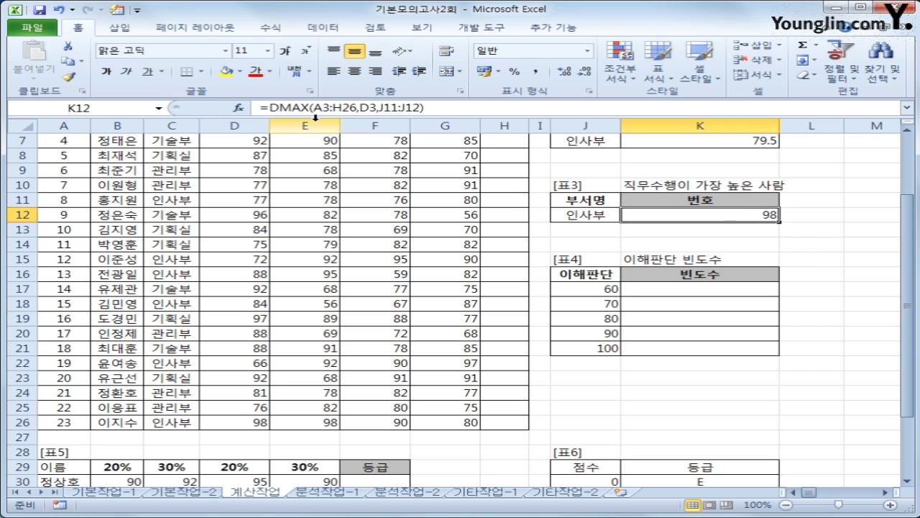
- Wrap the DMAX in MATCH and begin the lookup array (C4:C26=J12)
{"action": "left_click", "coordinate": [265, 107]}
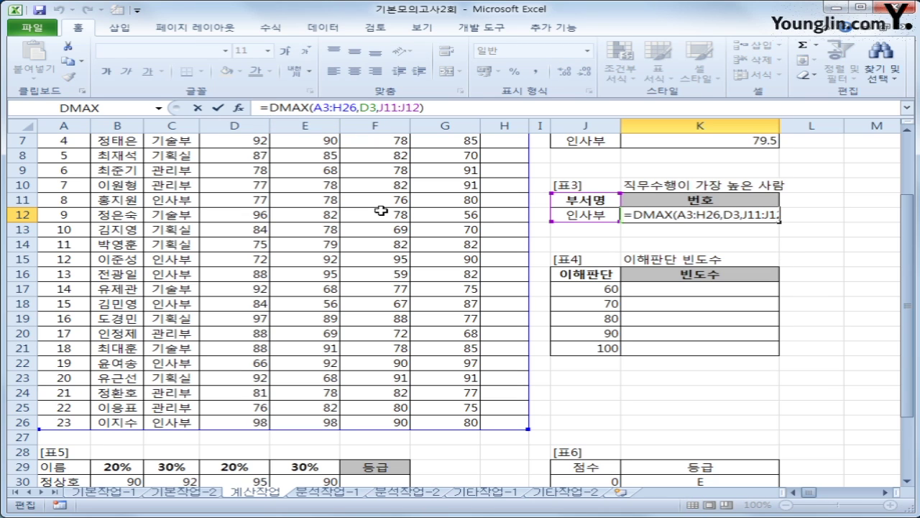
{"action": "type", "text": "m"}
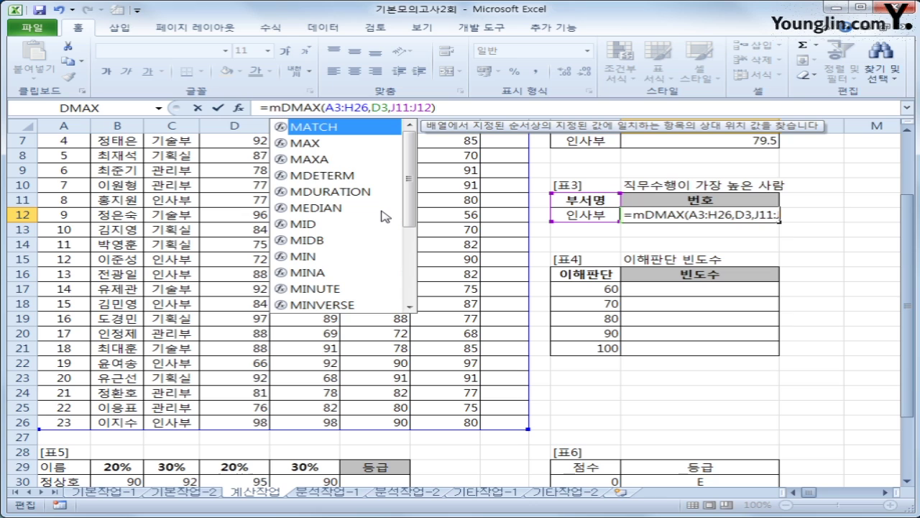
{"action": "type", "text": "q"}
{"action": "key", "text": "BackSpace"}
{"action": "key", "text": "Tab"}
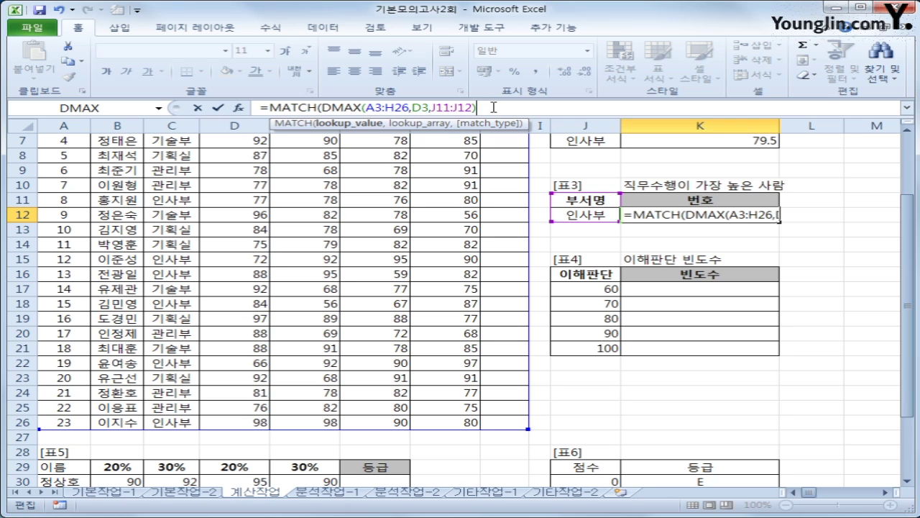
{"action": "type", "text": ",("}
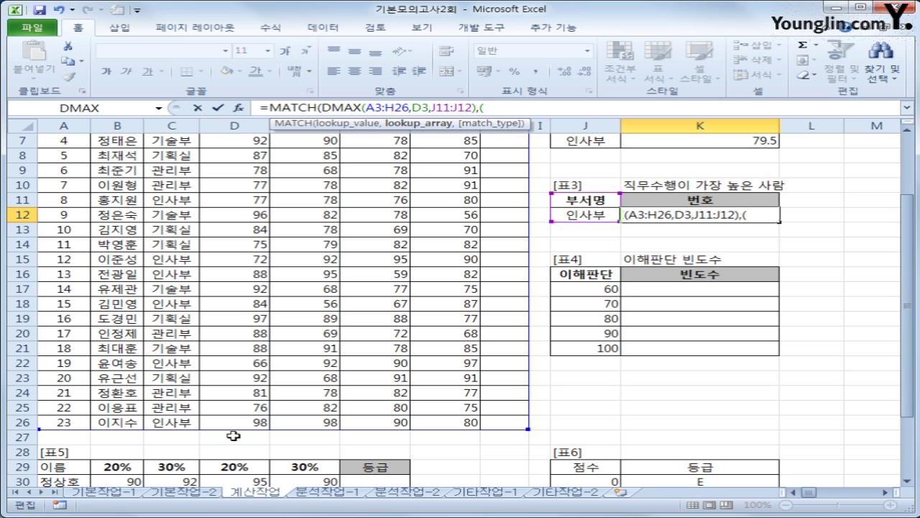
{"action": "left_click_drag", "start_coordinate": [911, 316], "coordinate": [911, 280]}
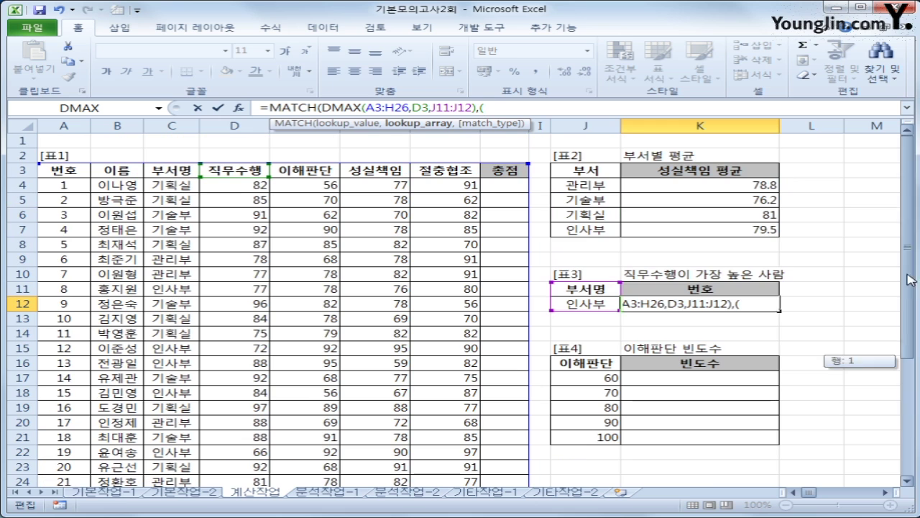
{"action": "left_click_drag", "start_coordinate": [162, 185], "coordinate": [172, 449]}
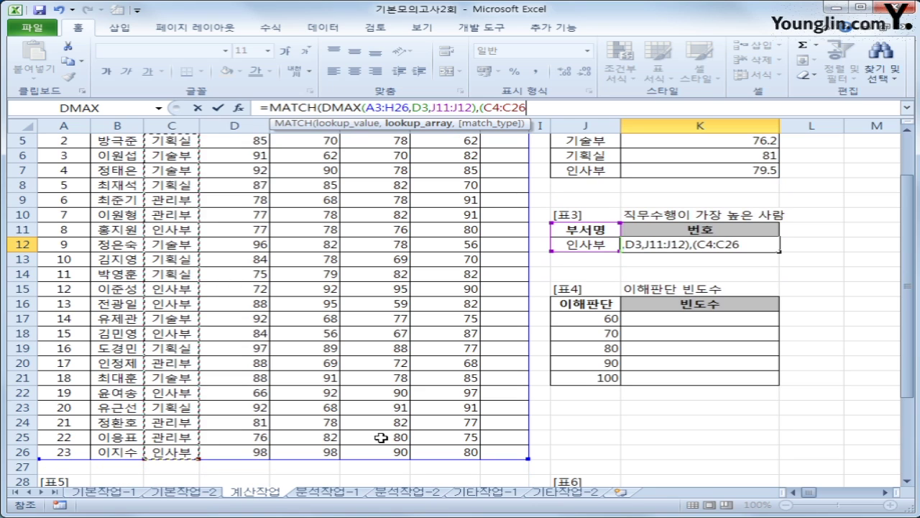
{"action": "type", "text": "="}
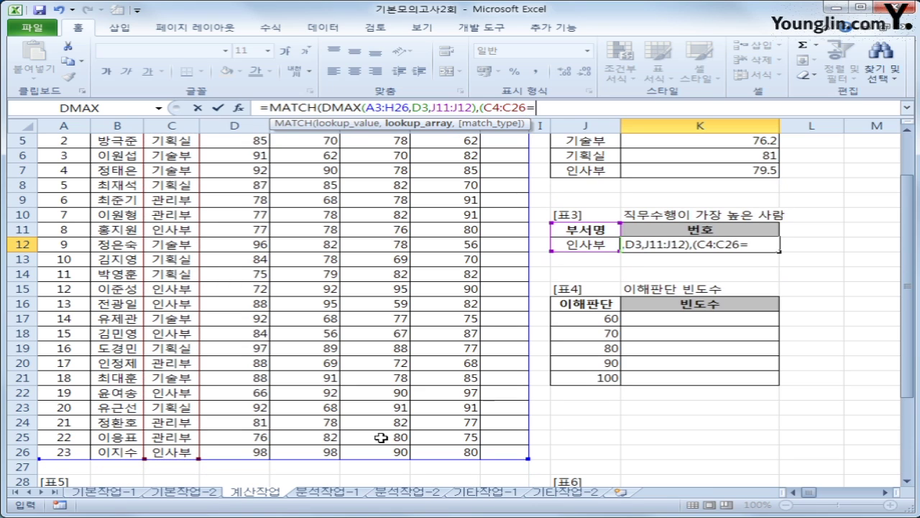
{"action": "left_click", "coordinate": [592, 243]}
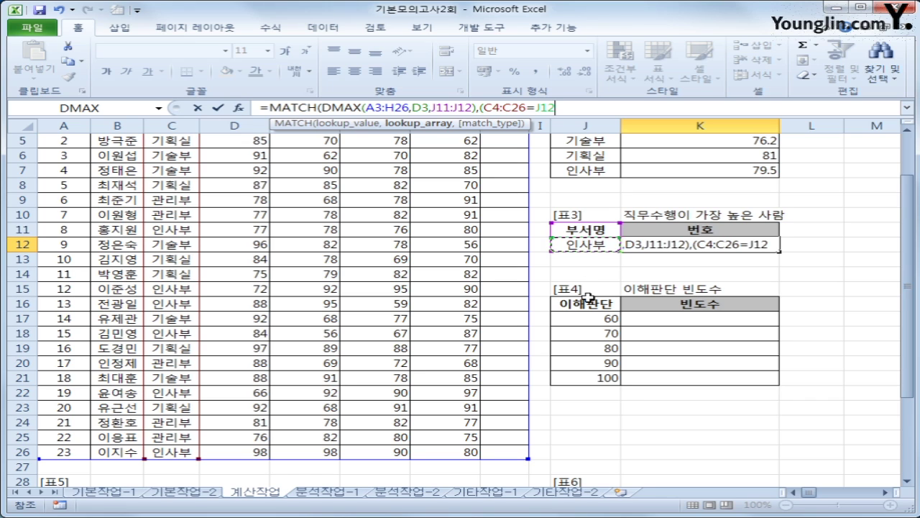
{"action": "type", "text": ")*"}
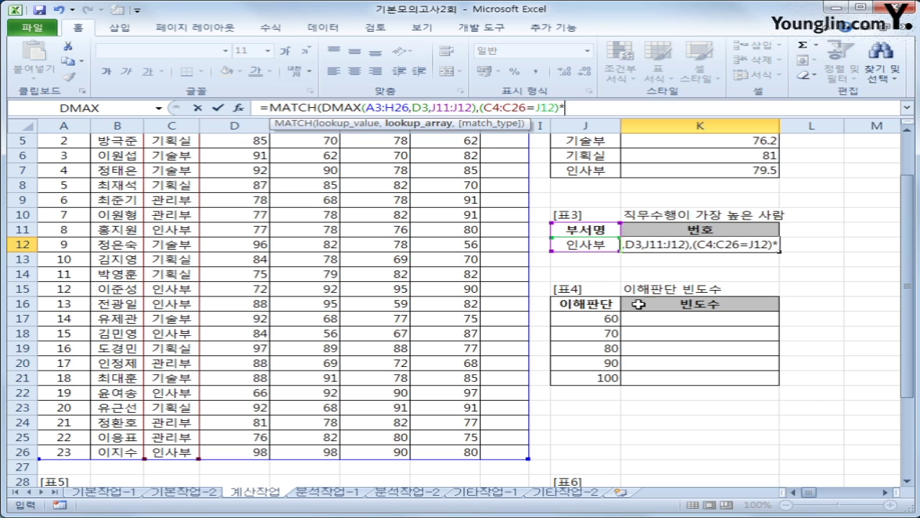
- Multiply by D4:D26, use match type 0, and array-enter the formula
{"action": "scroll", "coordinate": [863, 261], "scroll_direction": "up", "scroll_amount": 2}
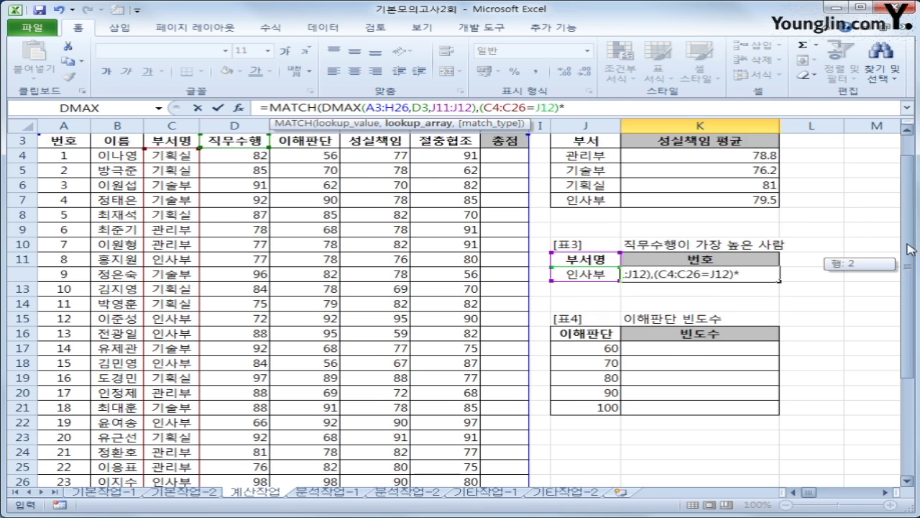
{"action": "left_click_drag", "start_coordinate": [235, 187], "coordinate": [239, 458]}
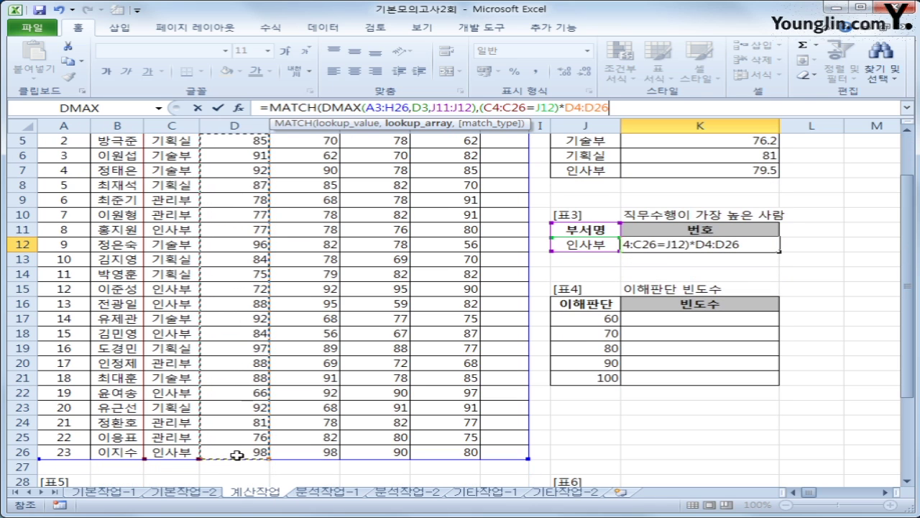
{"action": "type", "text": ","}
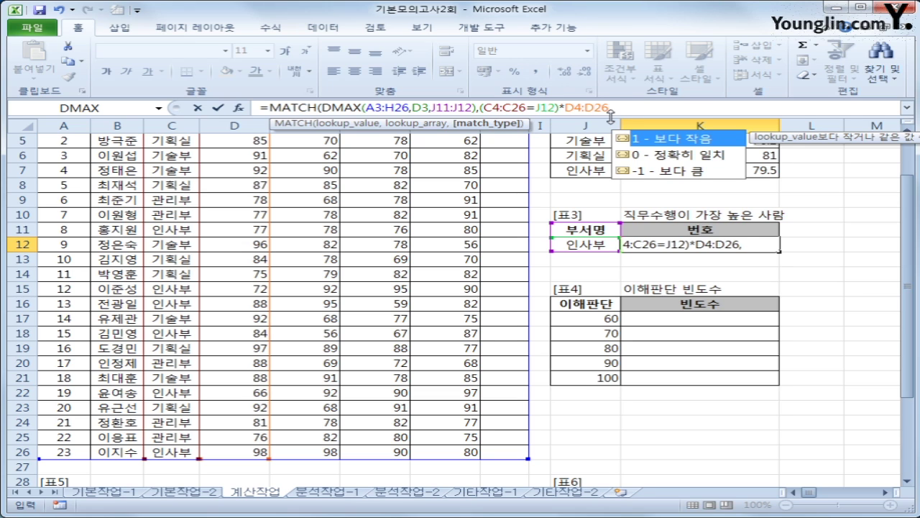
{"action": "type", "text": "0)"}
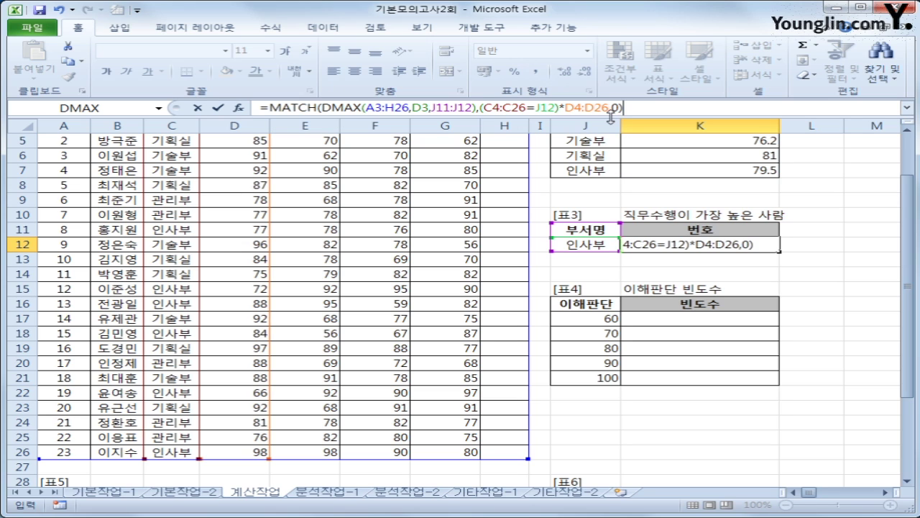
{"action": "key", "text": "ctrl+shift+Return"}
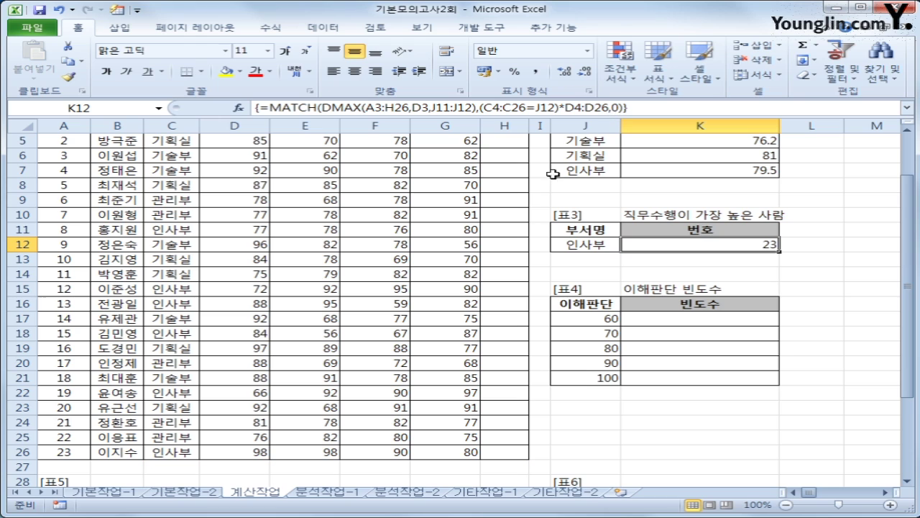
{"action": "left_click", "coordinate": [260, 450]}
{"action": "left_click", "coordinate": [180, 451]}
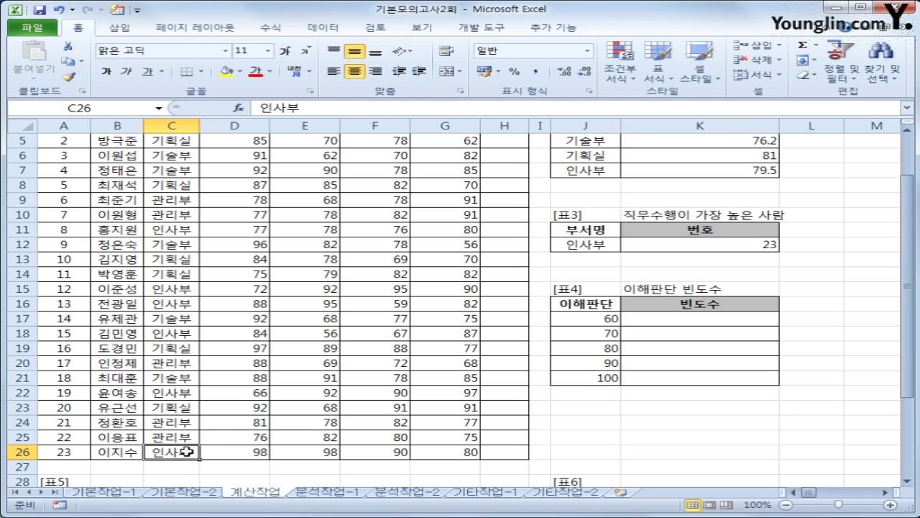
{"action": "left_click", "coordinate": [71, 451]}
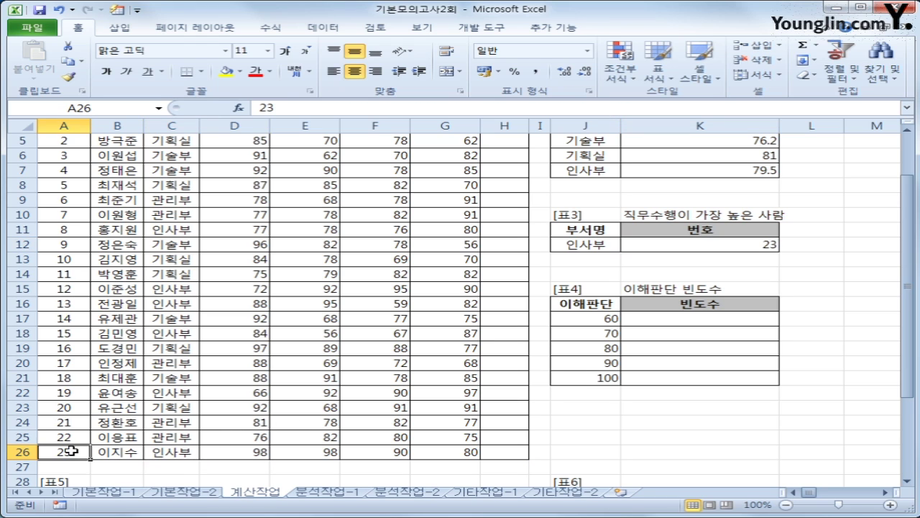
{"action": "left_click", "coordinate": [732, 248]}
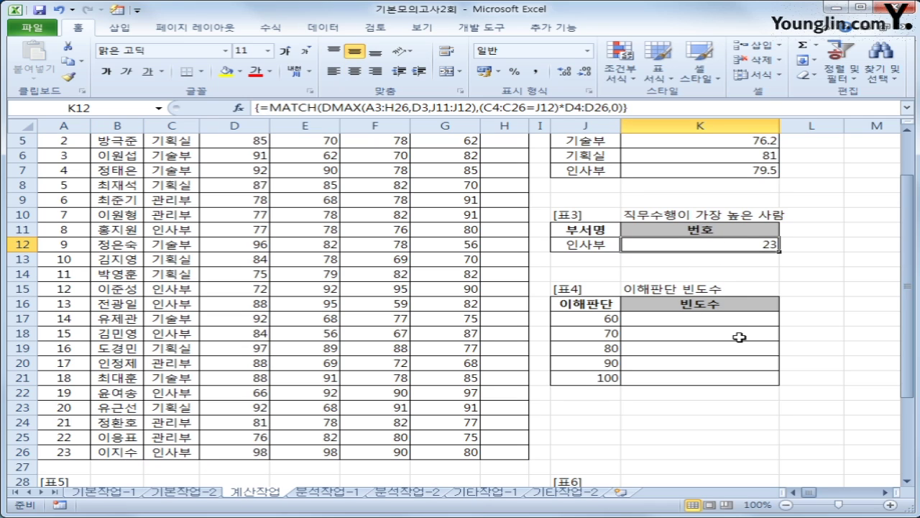
{"action": "left_click", "coordinate": [677, 319]}
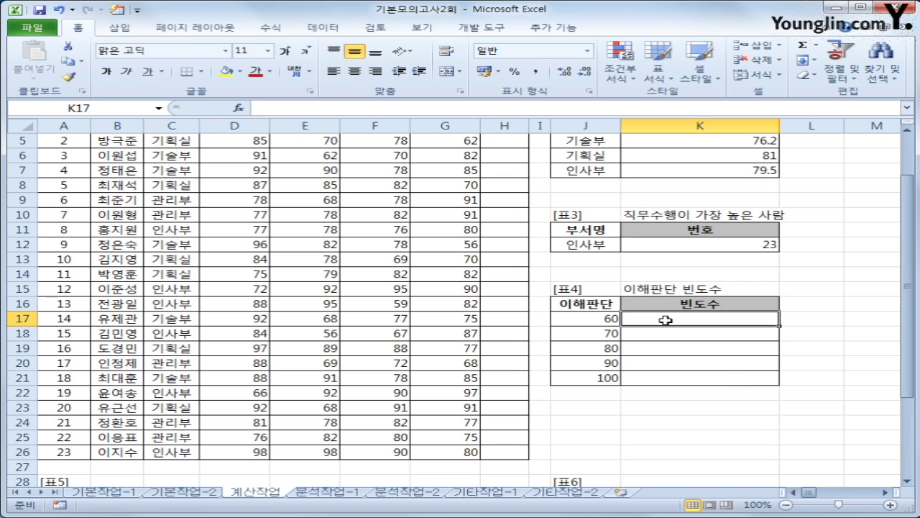
- Select K17:K21 and start a FREQUENCY formula
{"action": "left_click_drag", "start_coordinate": [666, 320], "coordinate": [667, 375]}
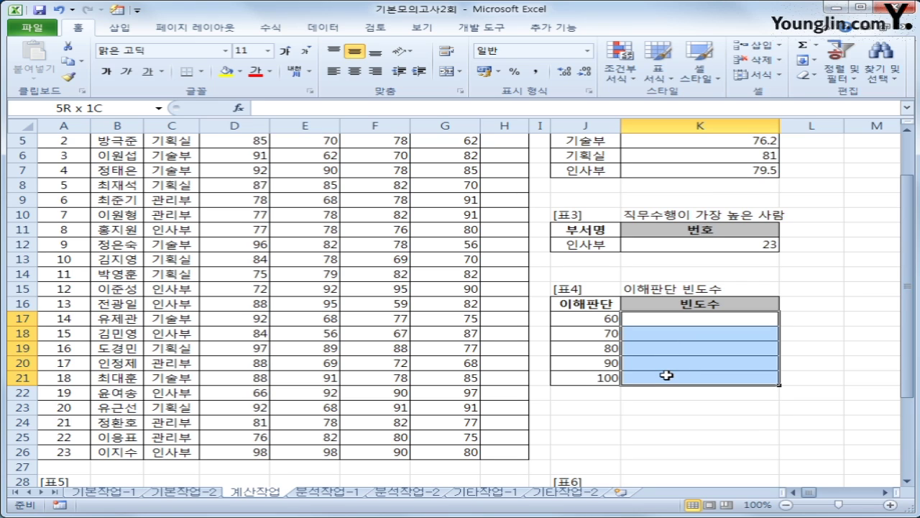
{"action": "left_click_drag", "start_coordinate": [667, 375], "coordinate": [667, 376]}
{"action": "type", "text": "=fr"}
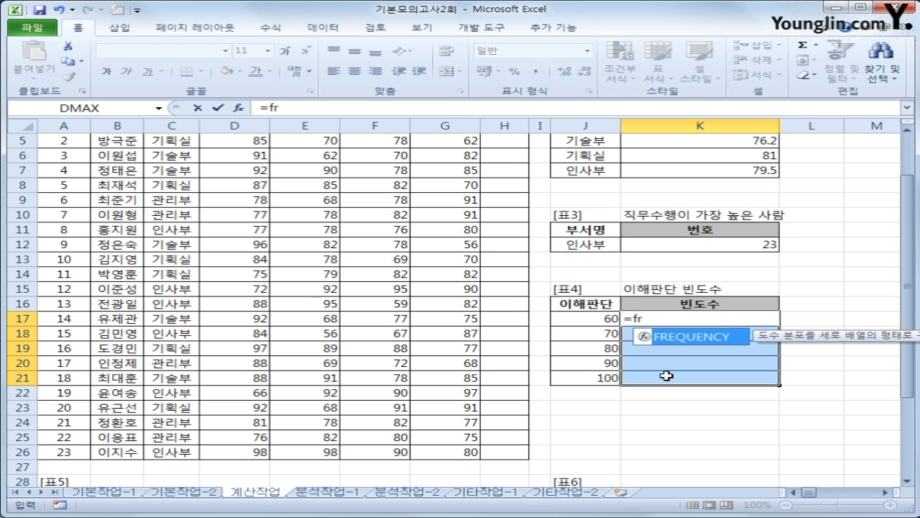
{"action": "key", "text": "Tab"}
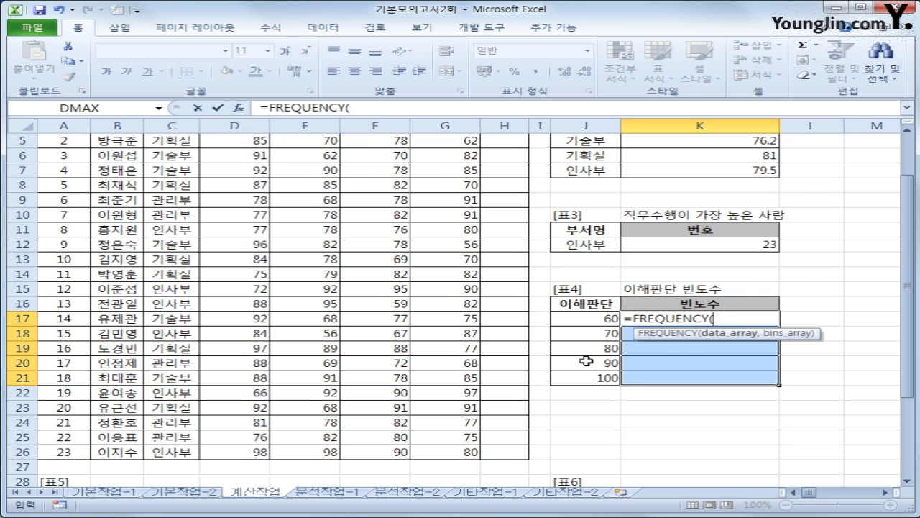
- Give FREQUENCY data E4:E26 and bins J17:J21, array-entering it to get 2, 6, 5, 5, 5
{"action": "scroll", "coordinate": [586, 362], "scroll_direction": "up", "scroll_amount": 2}
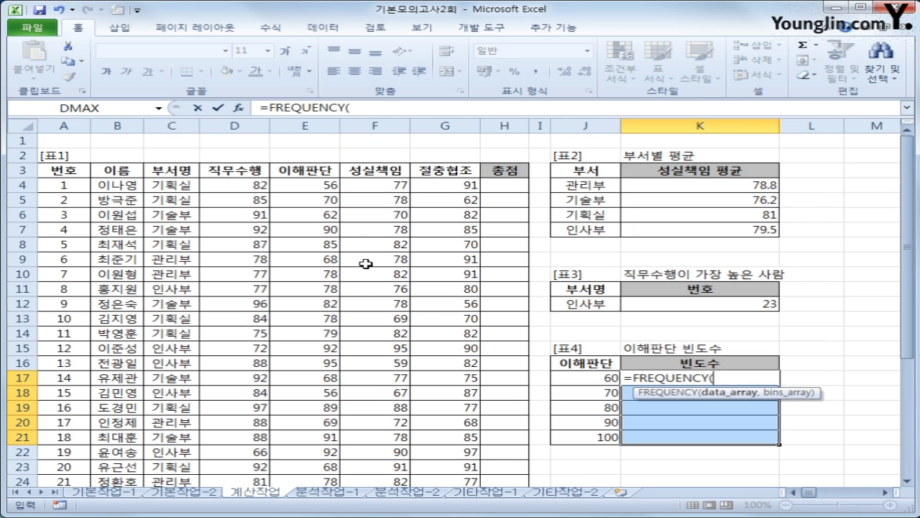
{"action": "left_click", "coordinate": [297, 187]}
{"action": "left_click_drag", "start_coordinate": [296, 187], "coordinate": [323, 453]}
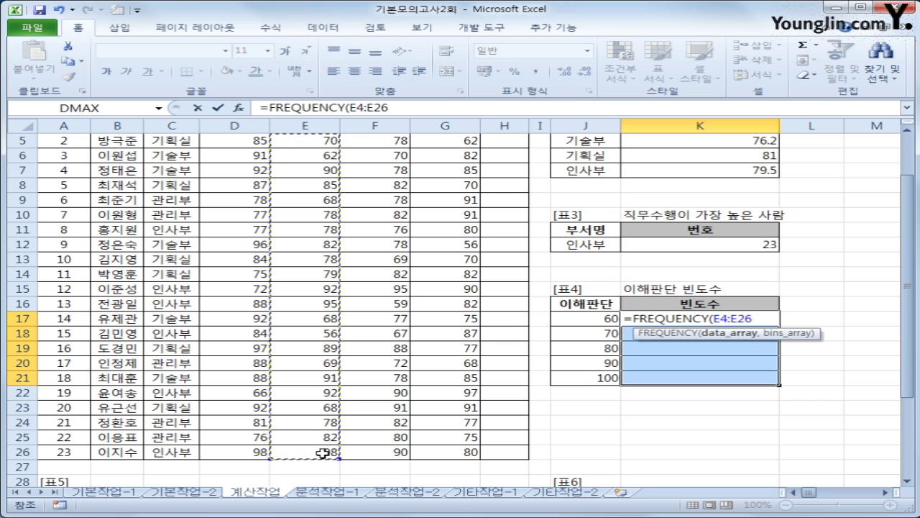
{"action": "type", "text": ","}
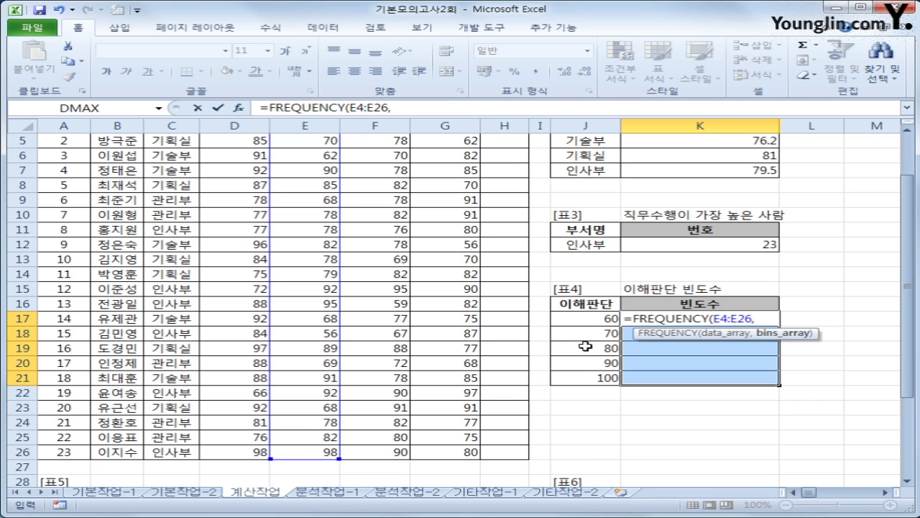
{"action": "left_click_drag", "start_coordinate": [585, 317], "coordinate": [584, 378]}
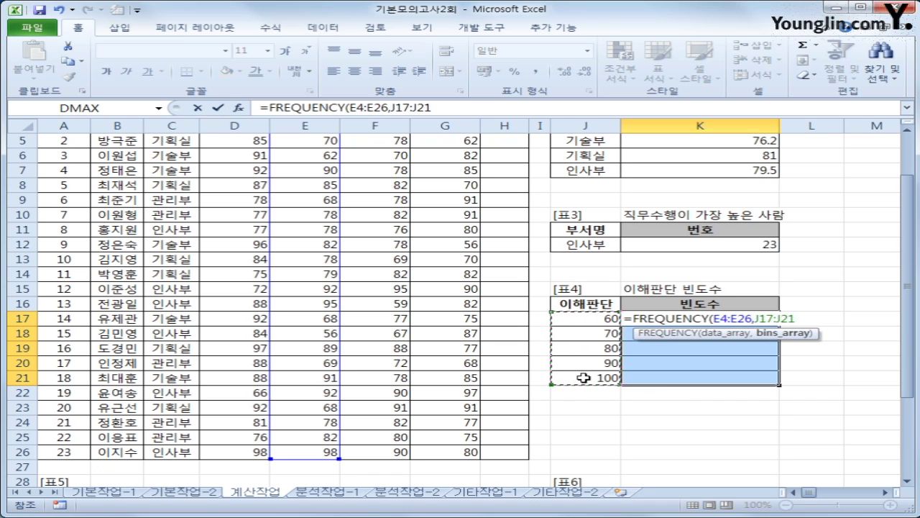
{"action": "type", "text": ")"}
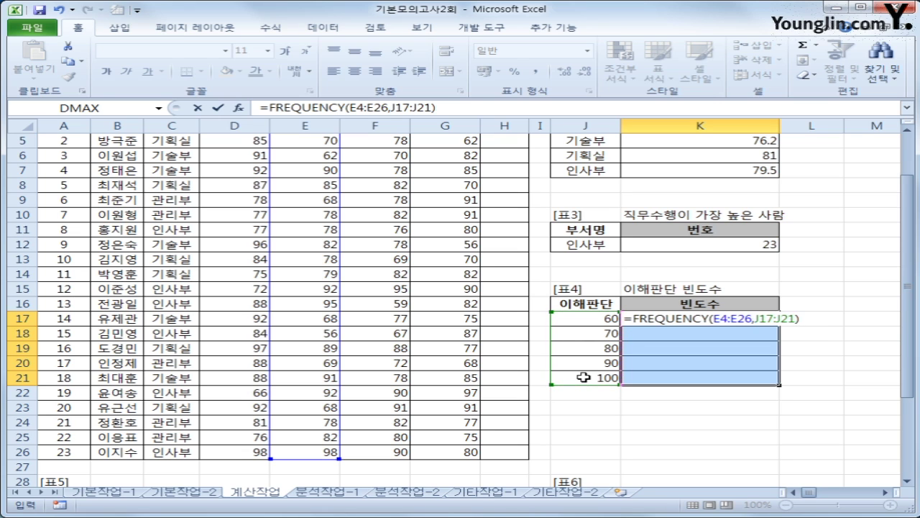
{"action": "key", "text": "ctrl+shift+Return"}
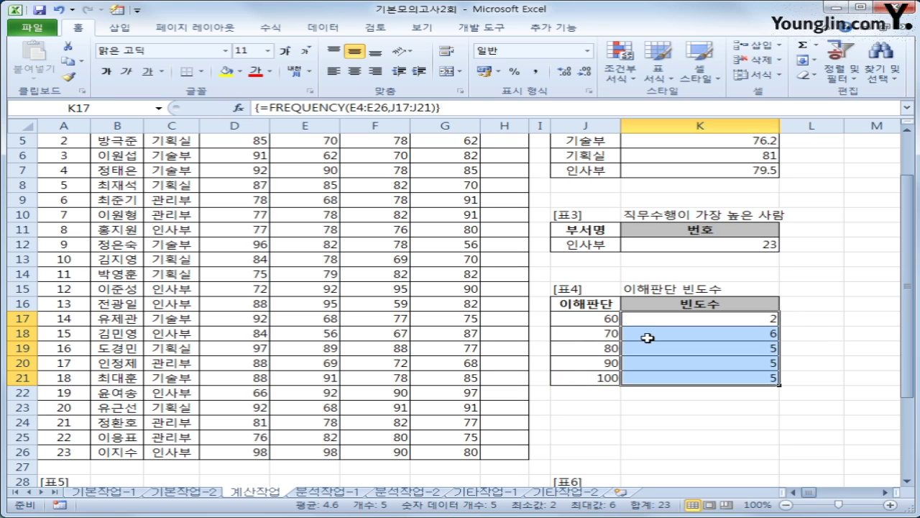
{"action": "left_click", "coordinate": [604, 322]}
{"action": "scroll", "coordinate": [364, 360], "scroll_direction": "up", "scroll_amount": 1}
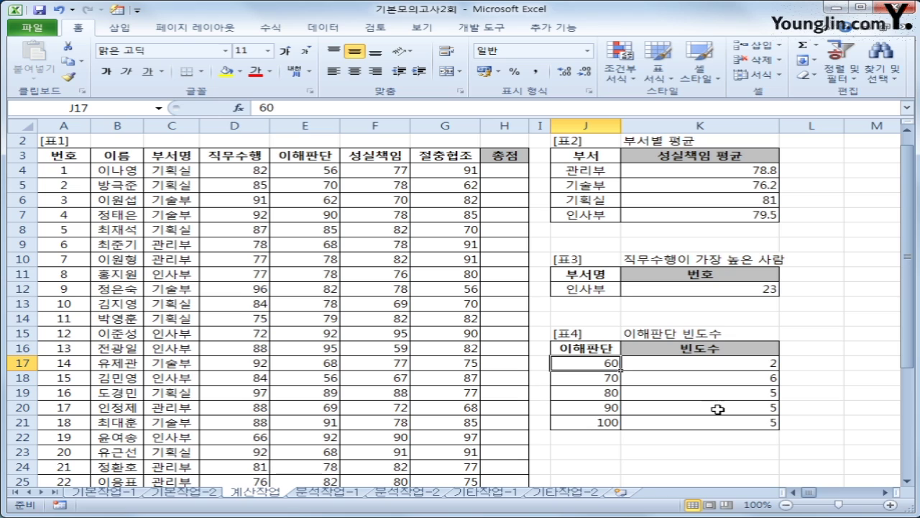
- Select the frequency results K17:K21 and reopen their FREQUENCY array formula for editing
{"action": "left_click", "coordinate": [719, 365]}
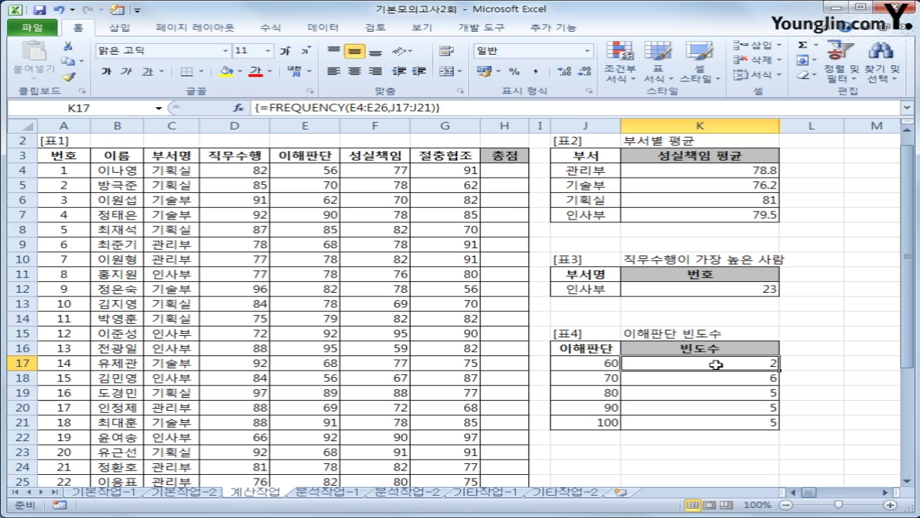
{"action": "left_click_drag", "start_coordinate": [716, 364], "coordinate": [714, 417]}
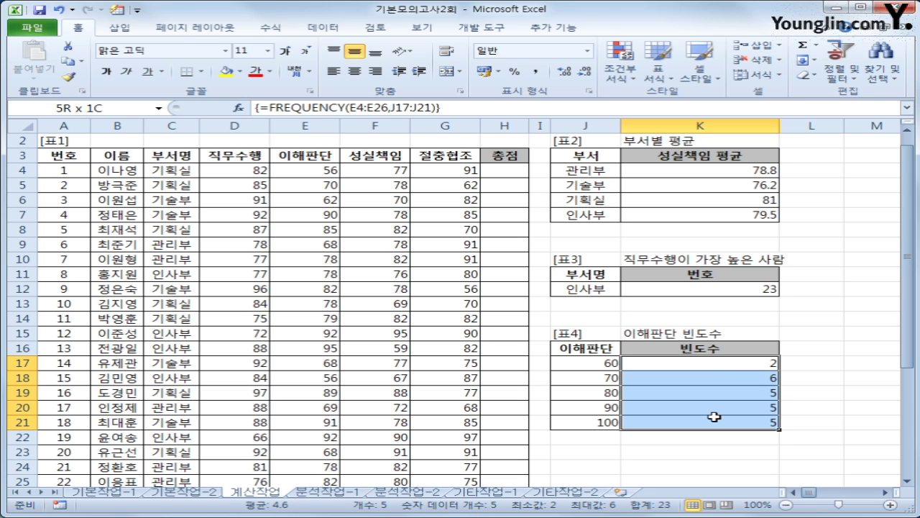
{"action": "left_click", "coordinate": [265, 107]}
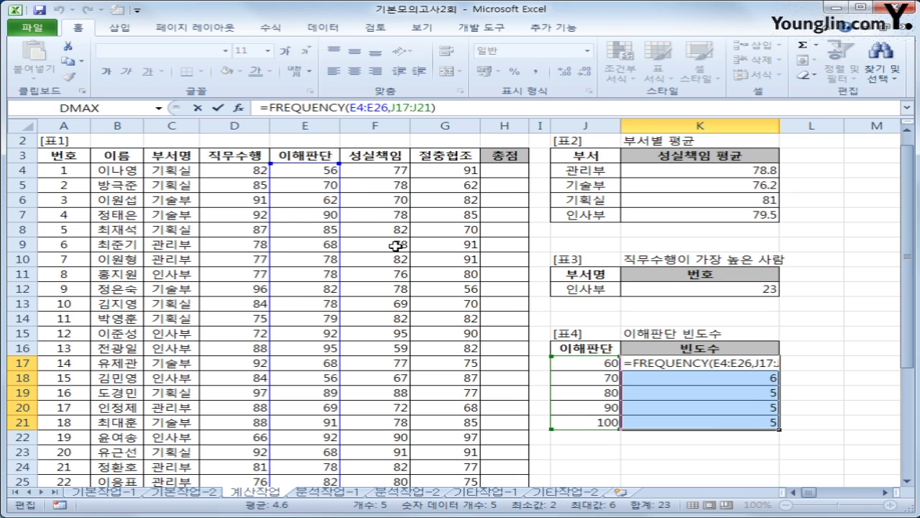
- Wrap the formula as =TEXT(FREQUENCY(E4:E26,J17:J21),"0명") and re-enter it as an array formula
{"action": "type", "text": "text("}
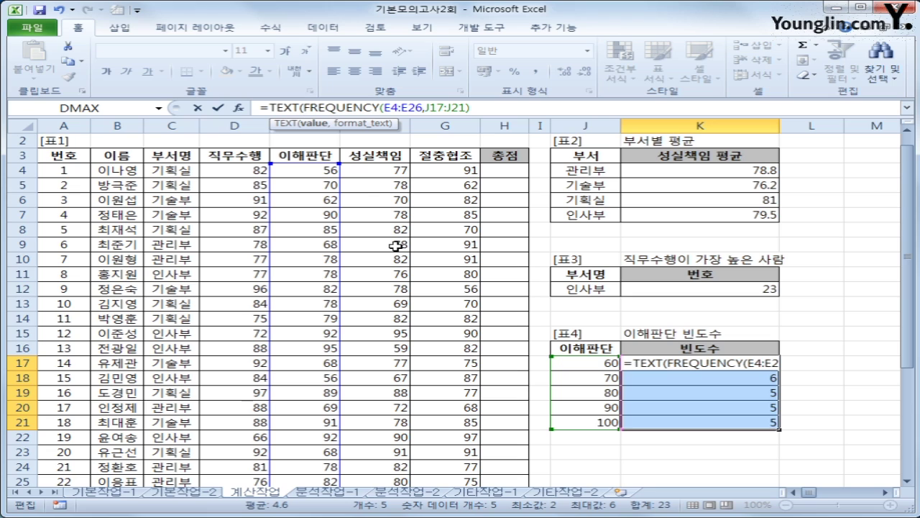
{"action": "left_click", "coordinate": [501, 109]}
{"action": "type", "text": ","}
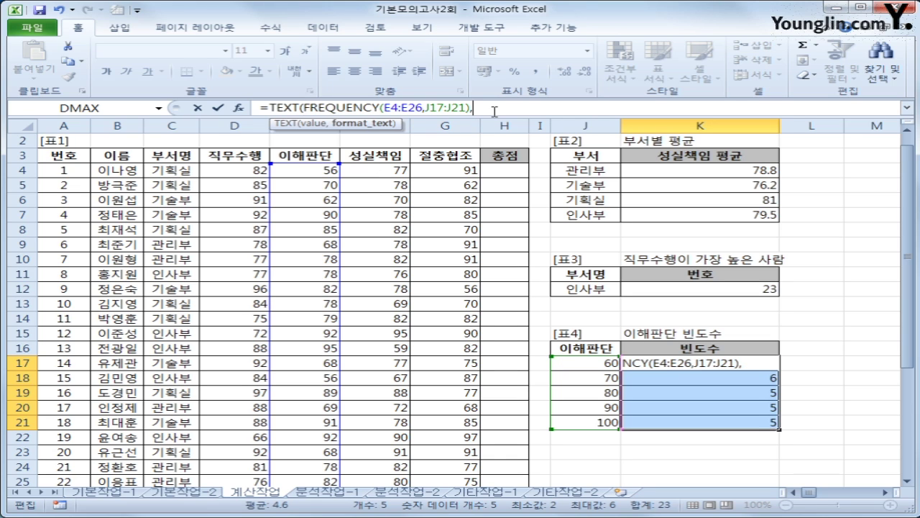
{"action": "type", "text": "\"0a"}
{"action": "key", "text": "BackSpace"}
{"action": "type", "text": "명\")"}
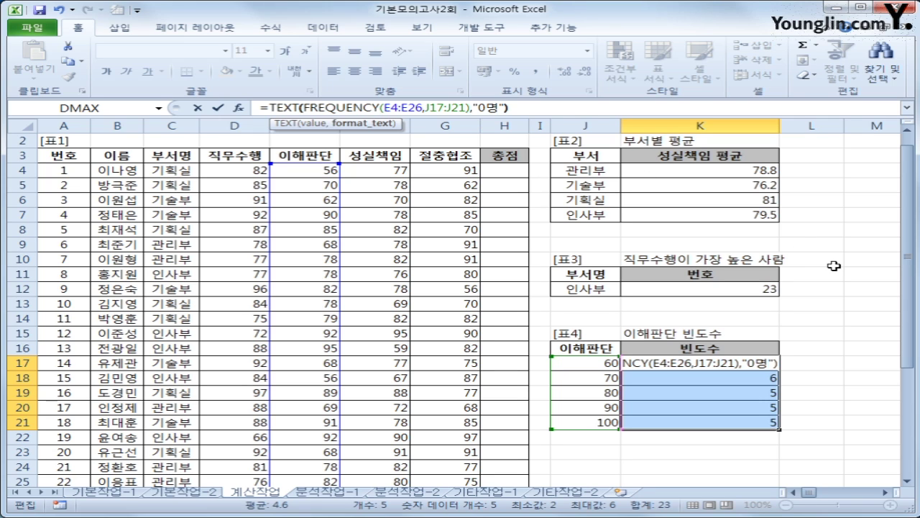
{"action": "key", "text": "ctrl+shift+Return"}
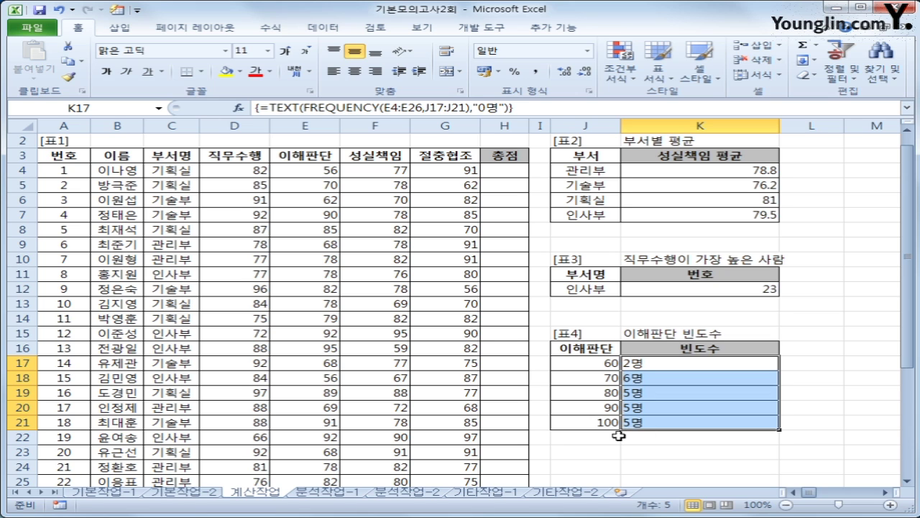
{"action": "scroll", "coordinate": [618, 435], "scroll_direction": "down", "scroll_amount": 4}
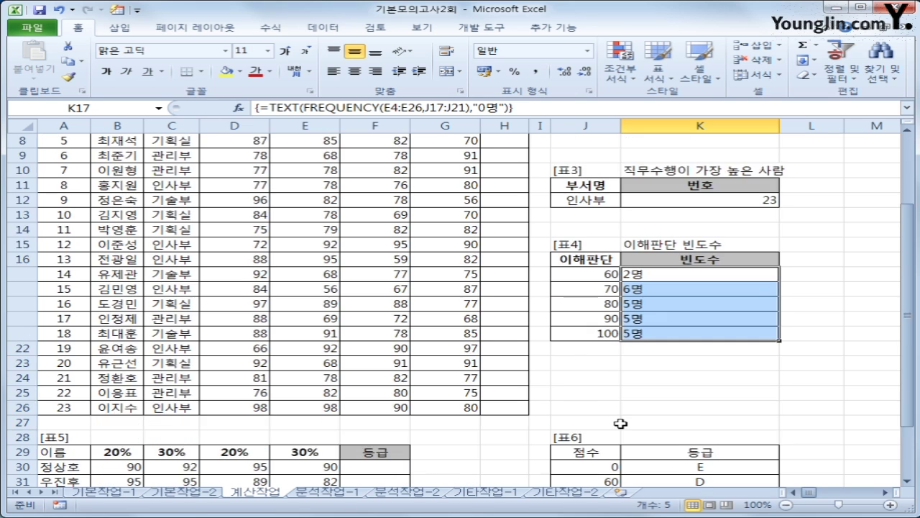
{"action": "left_click", "coordinate": [384, 380]}
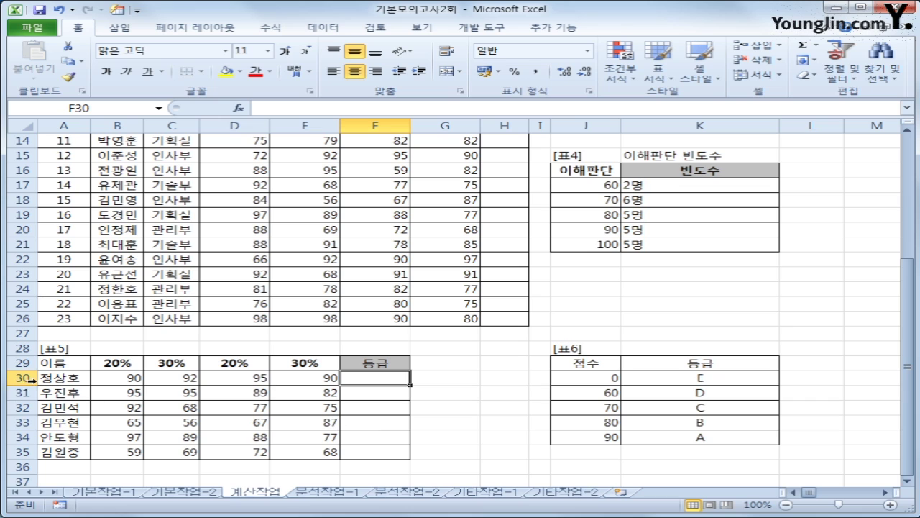
{"action": "left_click_drag", "start_coordinate": [108, 366], "coordinate": [290, 366]}
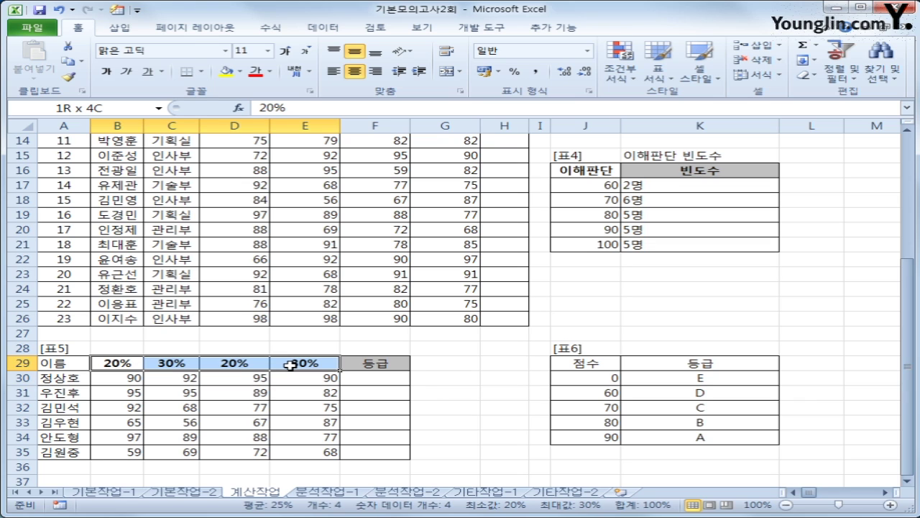
{"action": "left_click_drag", "start_coordinate": [289, 365], "coordinate": [289, 366]}
{"action": "left_click", "coordinate": [363, 379]}
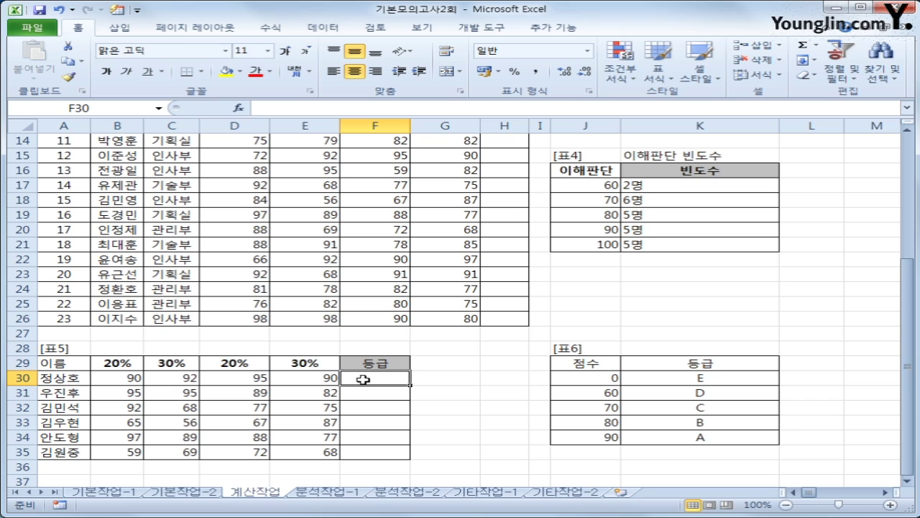
{"action": "left_click", "coordinate": [130, 380]}
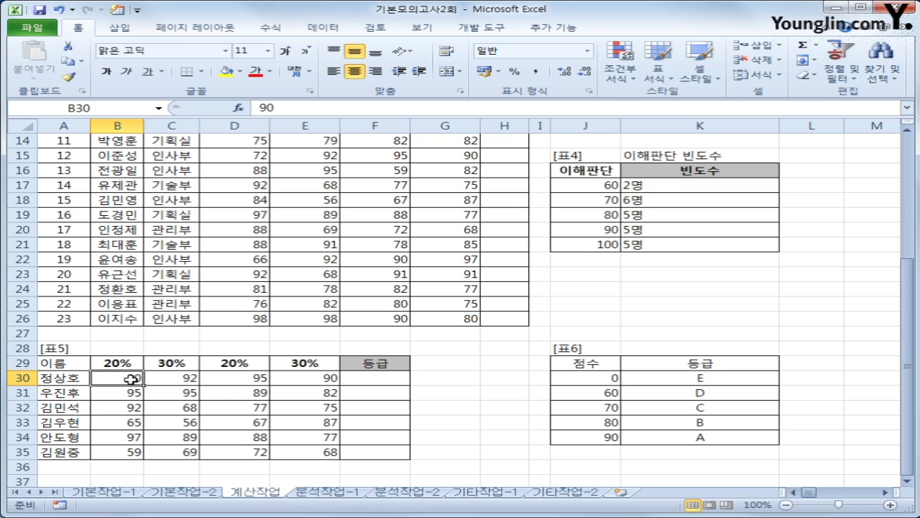
{"action": "left_click", "coordinate": [235, 383]}
{"action": "left_click", "coordinate": [296, 376]}
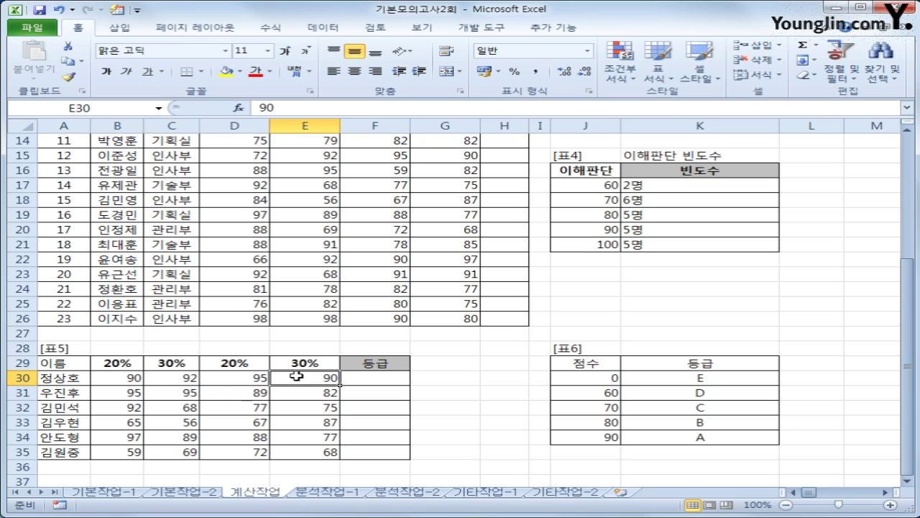
{"action": "left_click", "coordinate": [118, 366]}
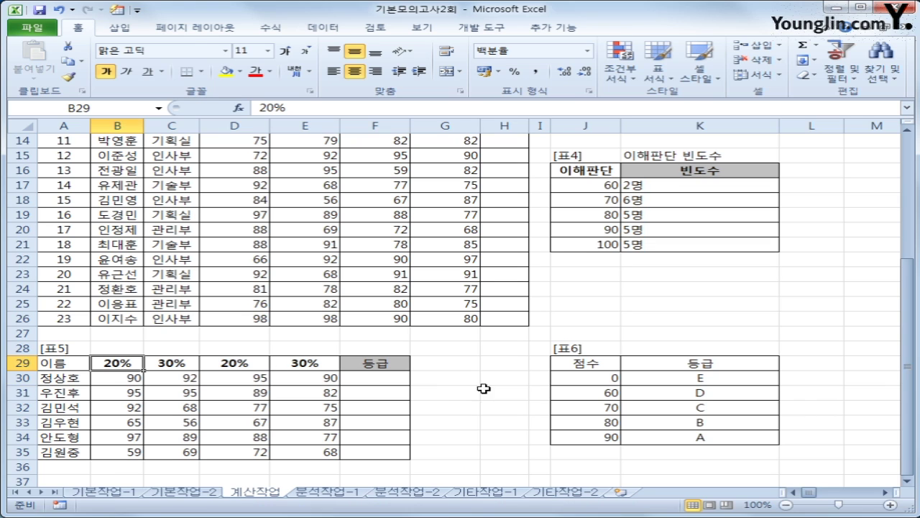
{"action": "left_click", "coordinate": [331, 381]}
{"action": "left_click", "coordinate": [364, 381]}
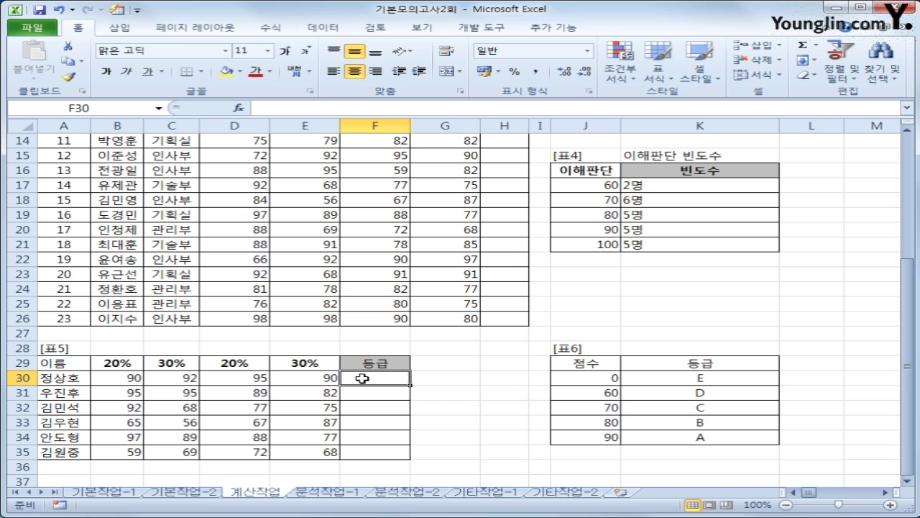
- Enter =SUMPRODUCT(B30:E30,$B$29:$E$29) in F30, giving a weighted score of 91.6
{"action": "type", "text": "="}
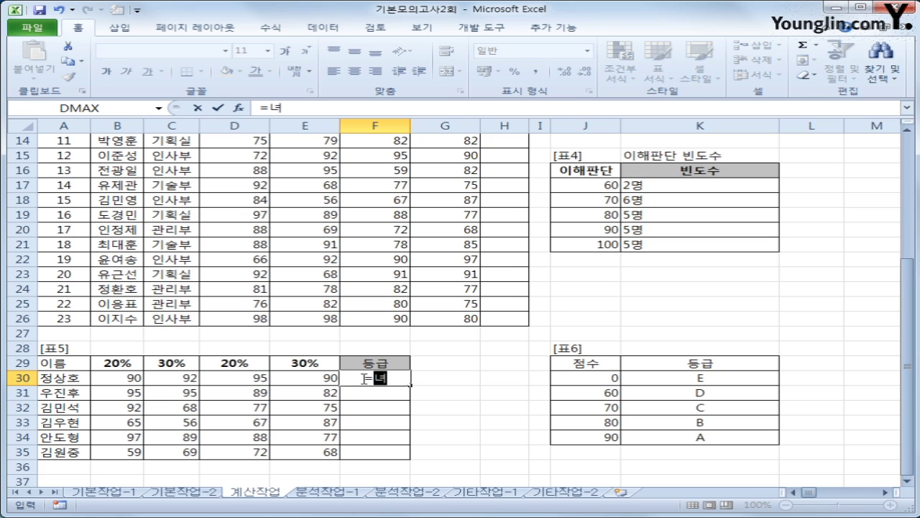
{"action": "type", "text": "sum"}
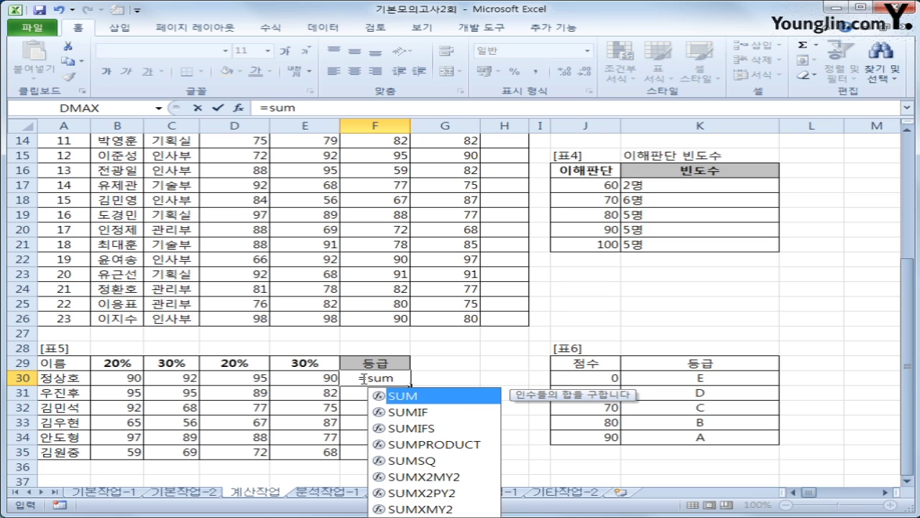
{"action": "key", "text": "Down"}
{"action": "key", "text": "Down"}
{"action": "key", "text": "Down"}
{"action": "key", "text": "Tab"}
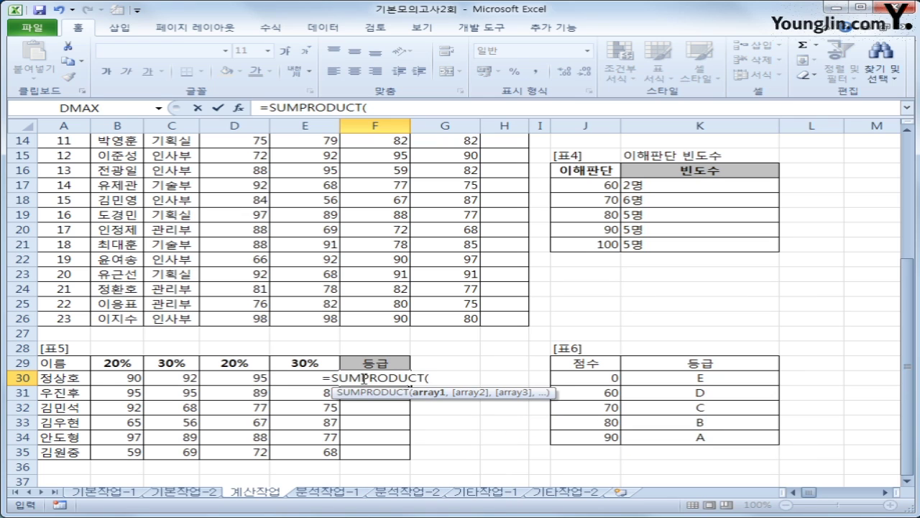
{"action": "left_click_drag", "start_coordinate": [115, 378], "coordinate": [275, 377]}
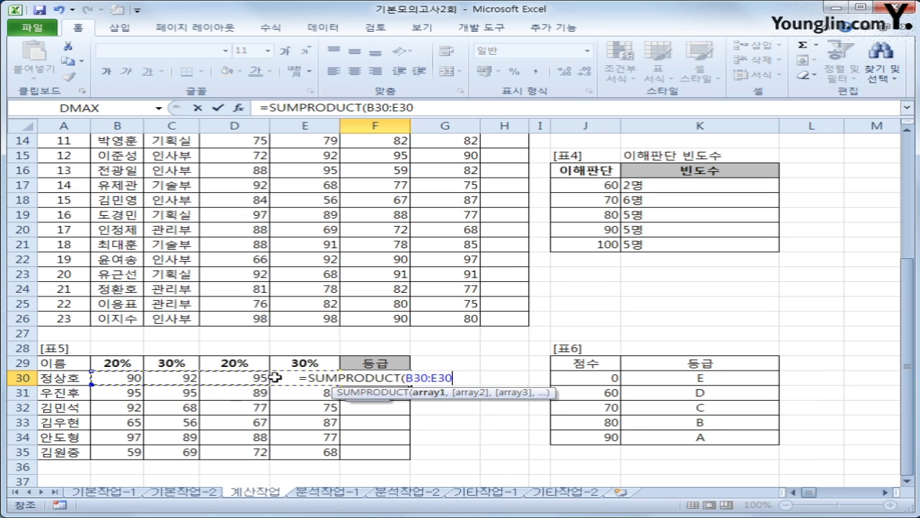
{"action": "type", "text": ","}
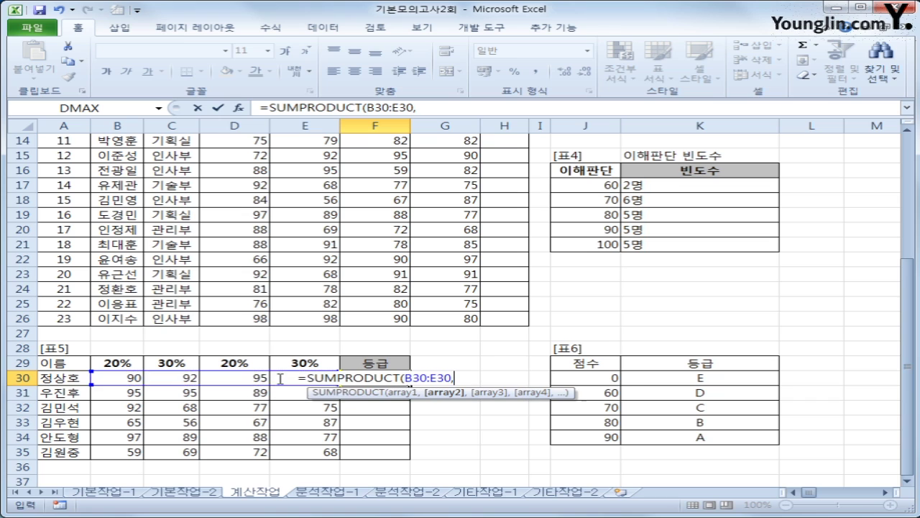
{"action": "left_click_drag", "start_coordinate": [115, 363], "coordinate": [272, 362]}
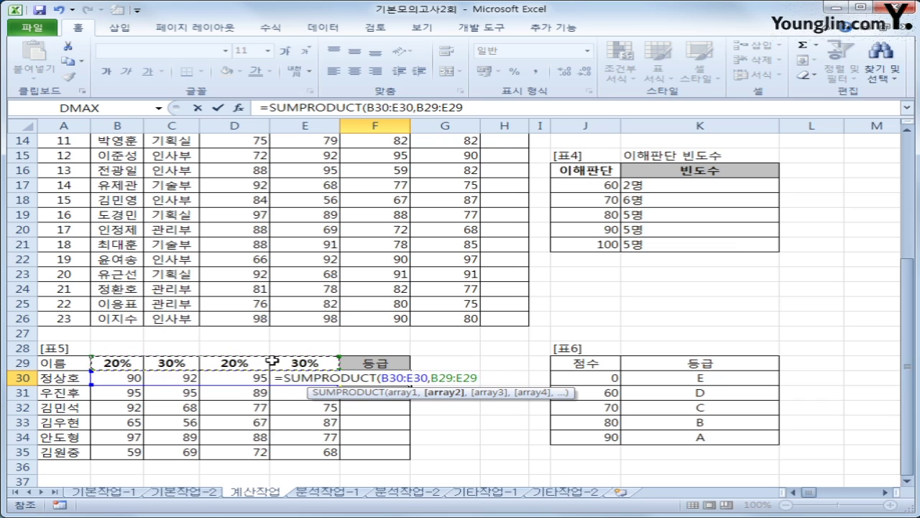
{"action": "key", "text": "F4"}
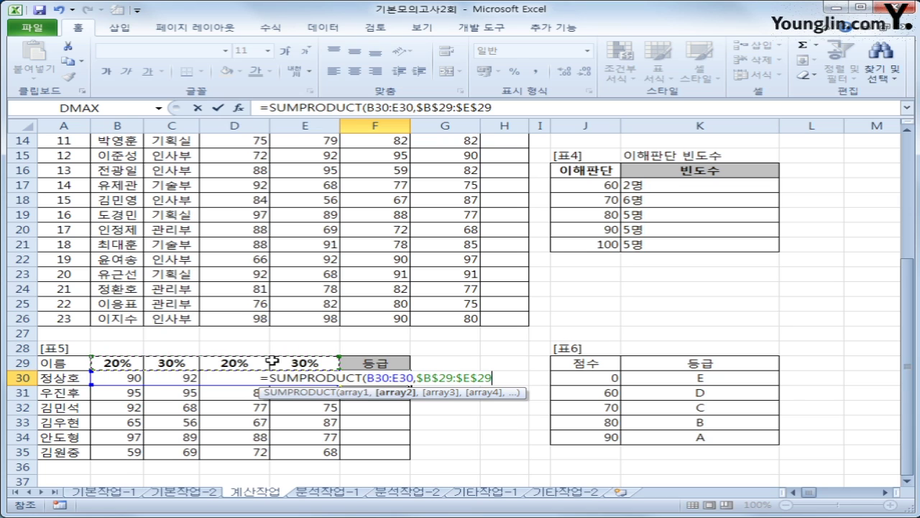
{"action": "type", "text": ")"}
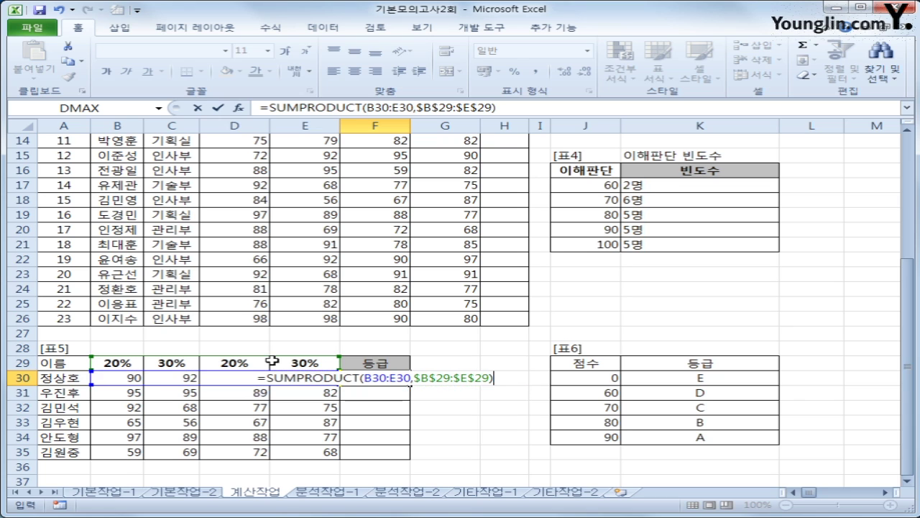
{"action": "key", "text": "Return"}
{"action": "key", "text": "Up"}
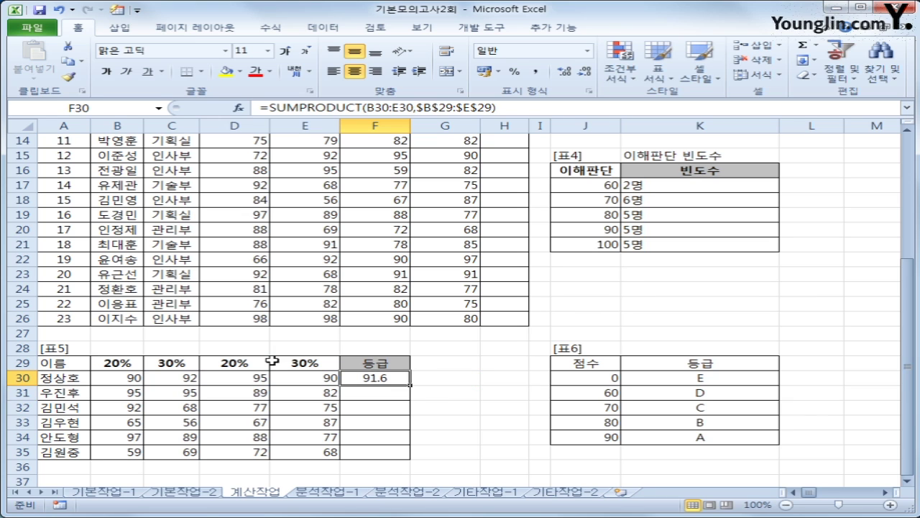
- Fill the weighted-score formula down to F35 and check each copied formula in F31:F35
{"action": "left_click_drag", "start_coordinate": [411, 385], "coordinate": [401, 460]}
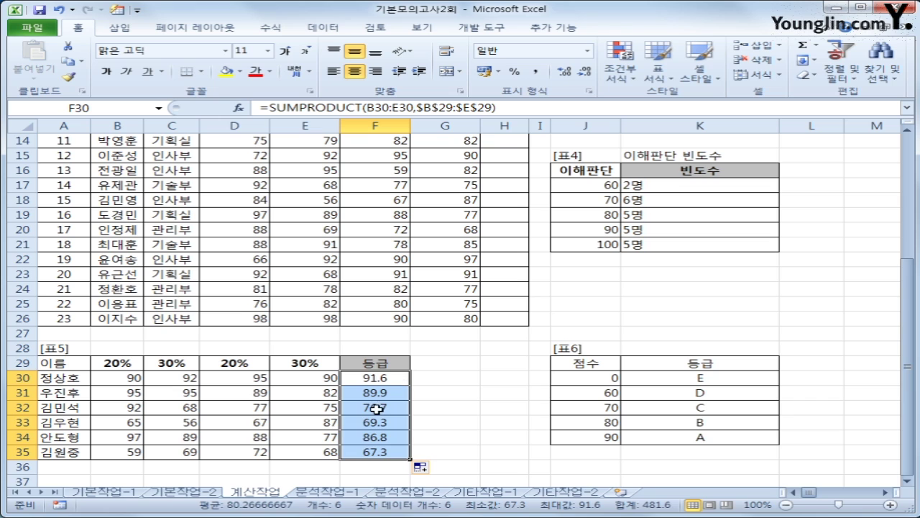
{"action": "left_click", "coordinate": [382, 394]}
{"action": "left_click", "coordinate": [382, 409]}
{"action": "left_click", "coordinate": [389, 422]}
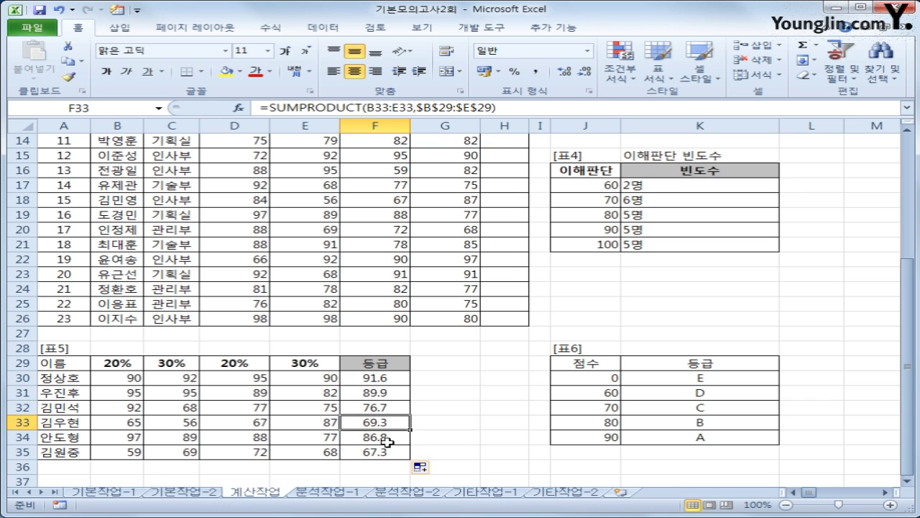
{"action": "left_click", "coordinate": [387, 437]}
{"action": "left_click", "coordinate": [381, 453]}
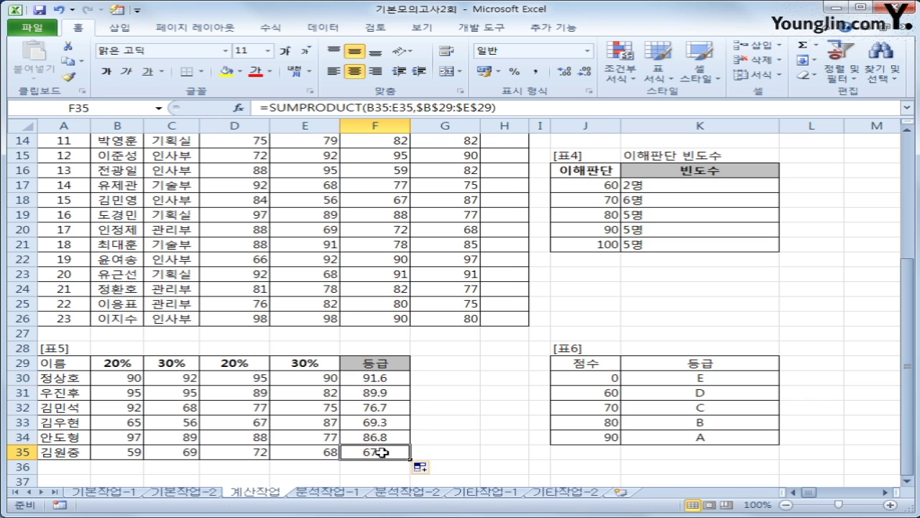
{"action": "left_click", "coordinate": [379, 379]}
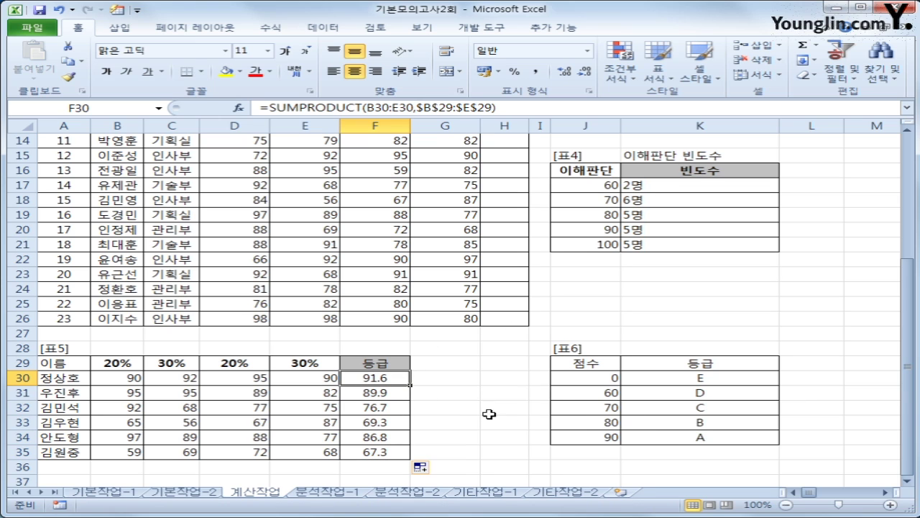
- Highlight the 표6 grade table, then reopen F30's formula for editing
{"action": "left_click_drag", "start_coordinate": [589, 367], "coordinate": [666, 422]}
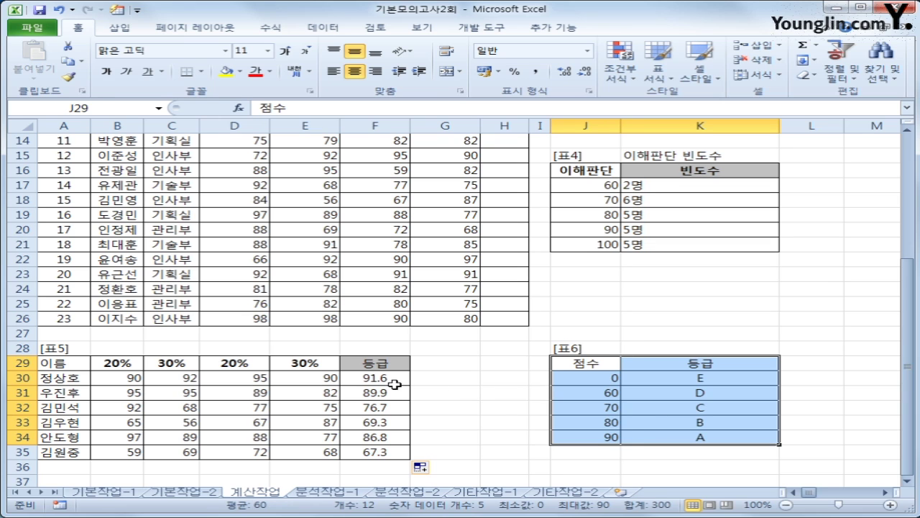
{"action": "left_click", "coordinate": [392, 383]}
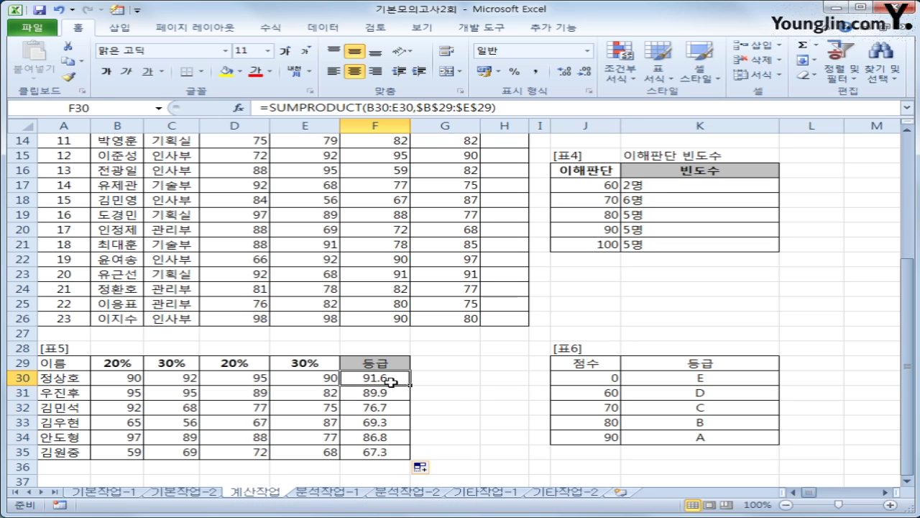
{"action": "left_click", "coordinate": [270, 107]}
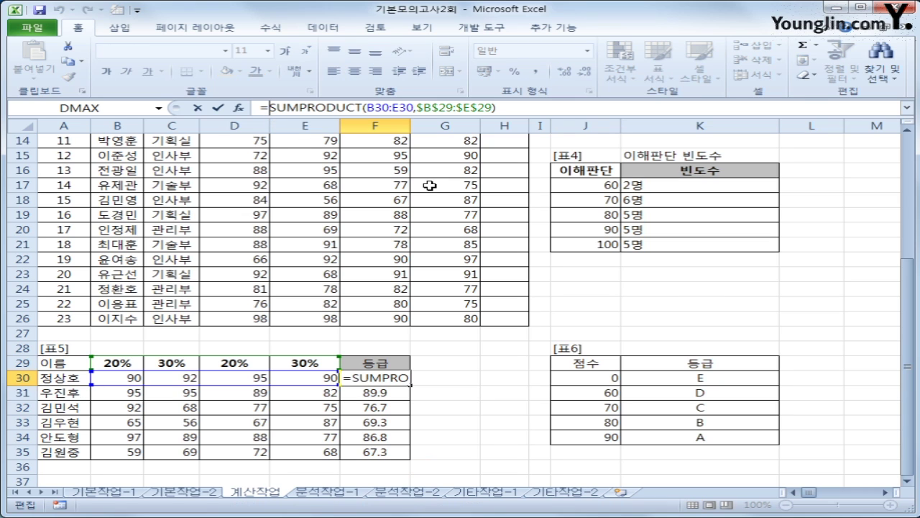
- Wrap F30's SUMPRODUCT in VLOOKUP against $J$30:$K$34, returning column 2
{"action": "type", "text": "vl"}
{"action": "key", "text": "Tab"}
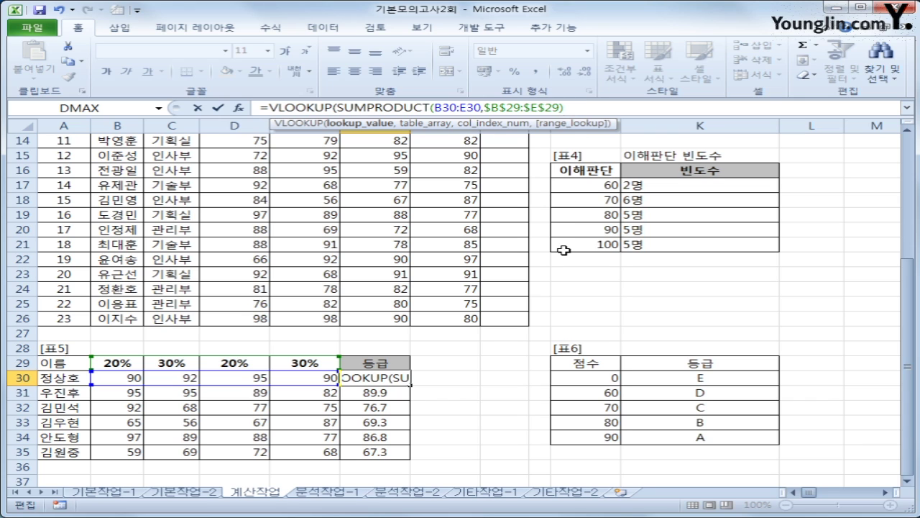
{"action": "type", "text": ","}
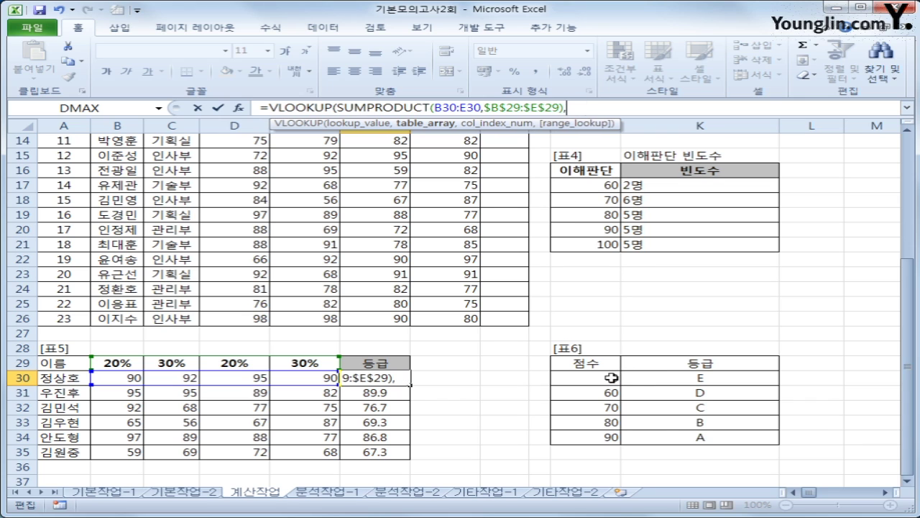
{"action": "left_click_drag", "start_coordinate": [610, 377], "coordinate": [668, 434]}
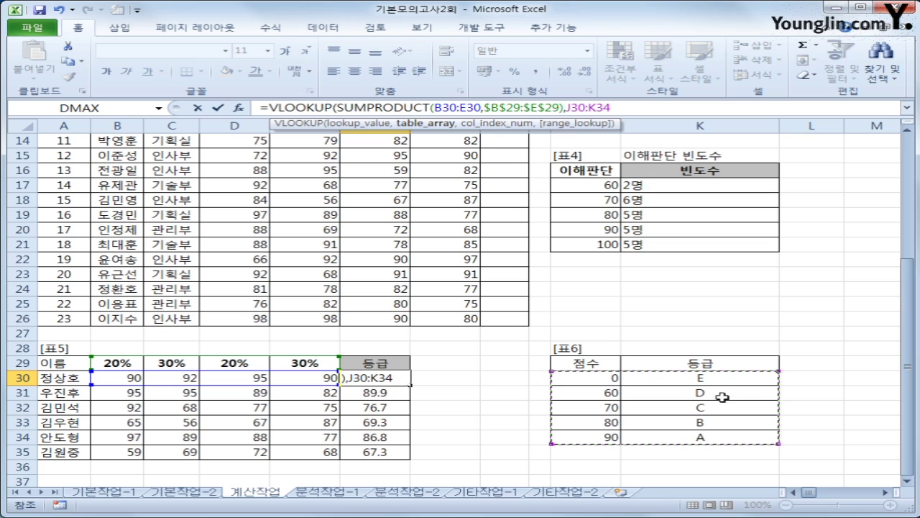
{"action": "key", "text": "F4"}
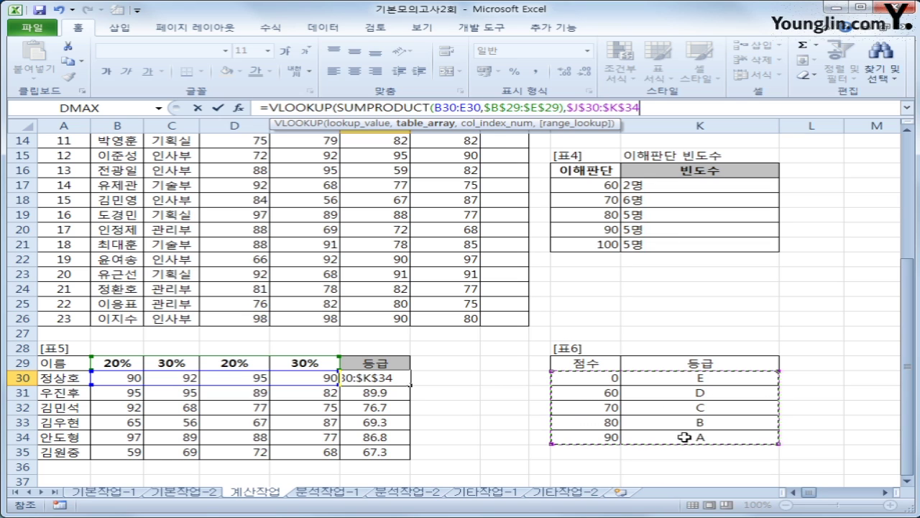
{"action": "type", "text": ","}
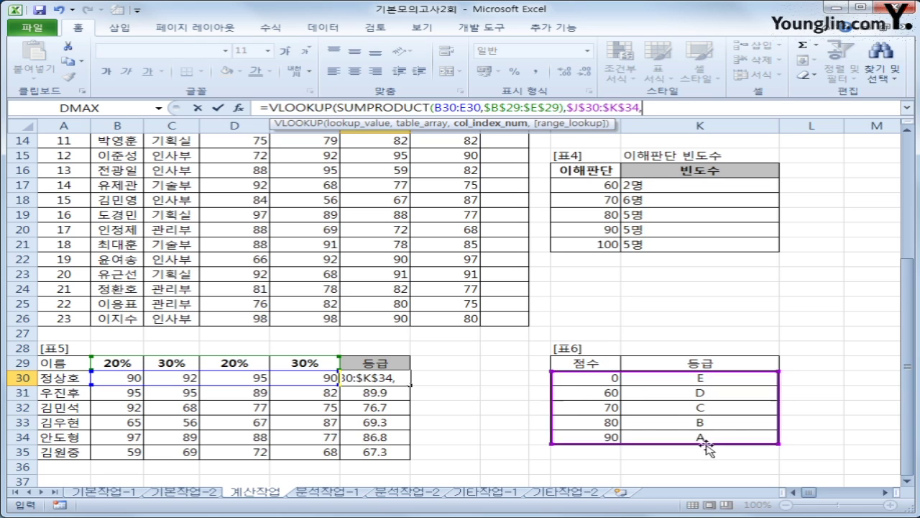
{"action": "type", "text": "2"}
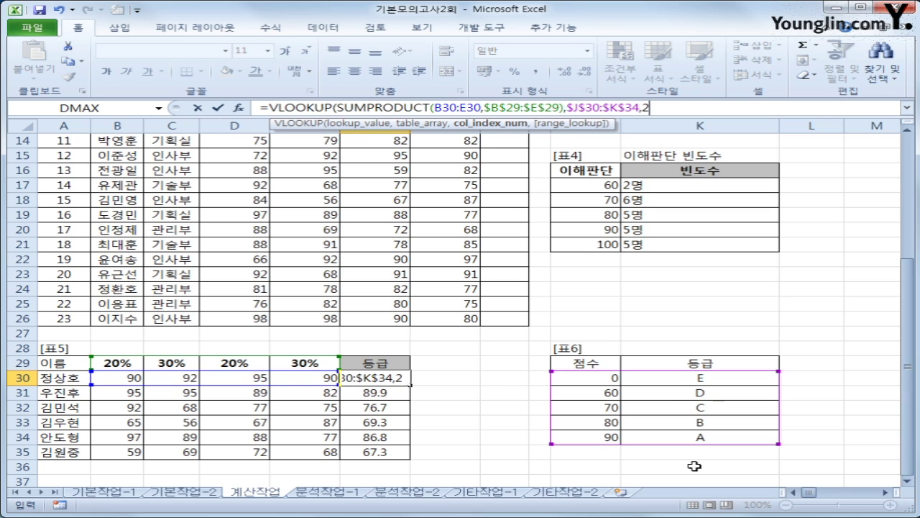
{"action": "type", "text": ")"}
{"action": "key", "text": "Return"}
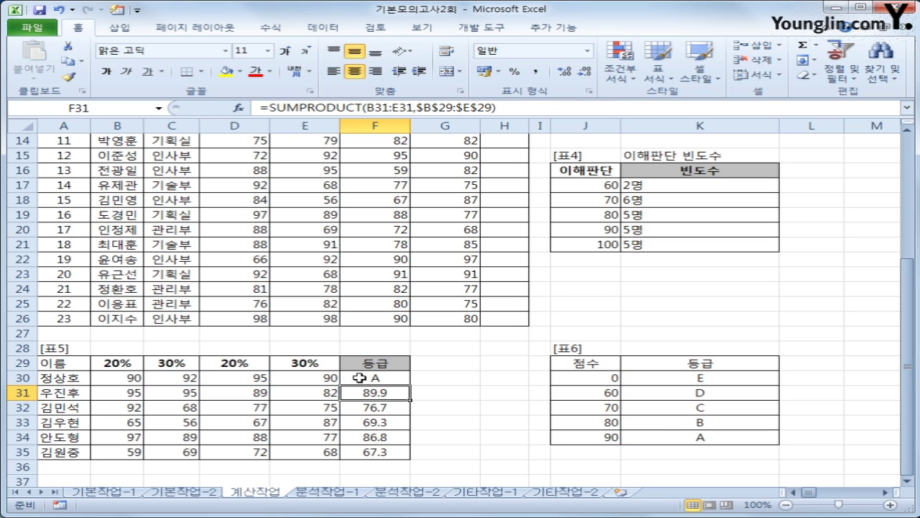
- Copy the grade formula from F30 down to F35, giving A, B, C, D, B, D
{"action": "left_click", "coordinate": [365, 377]}
{"action": "left_click_drag", "start_coordinate": [413, 383], "coordinate": [412, 451]}
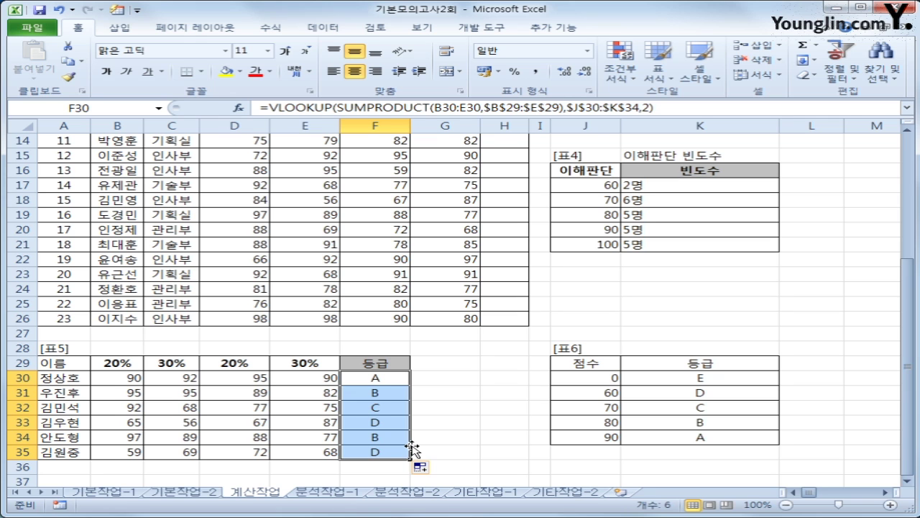
{"action": "scroll", "coordinate": [412, 450], "scroll_direction": "up", "scroll_amount": 4}
- Select H4 in 표1's 총점 column and show the 개발 도구 ribbon
{"action": "left_click", "coordinate": [509, 169]}
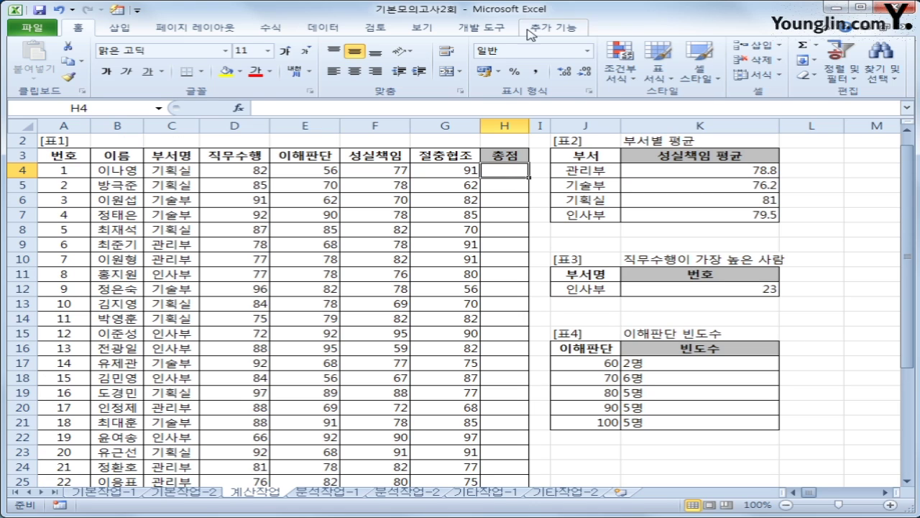
{"action": "left_click", "coordinate": [482, 27]}
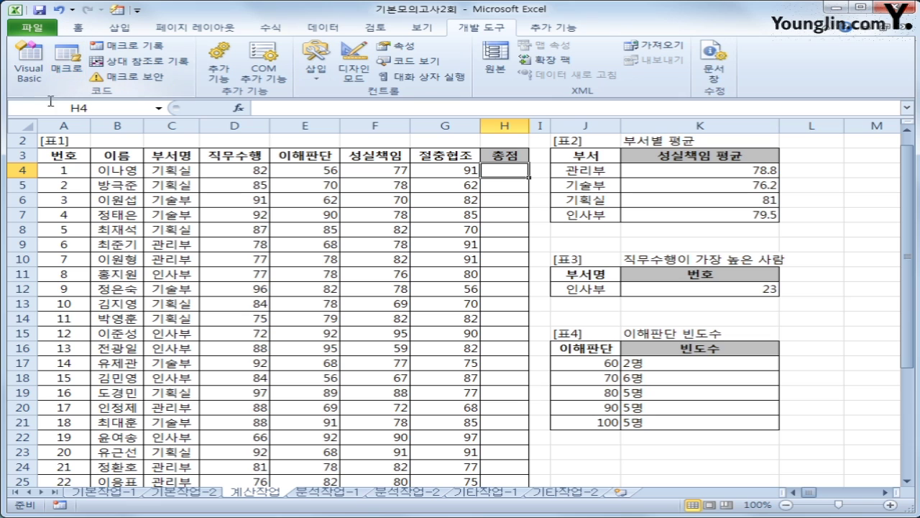
- Launch Visual Basic and insert a new Module1 via 삽입 > 모듈
{"action": "left_click", "coordinate": [29, 79]}
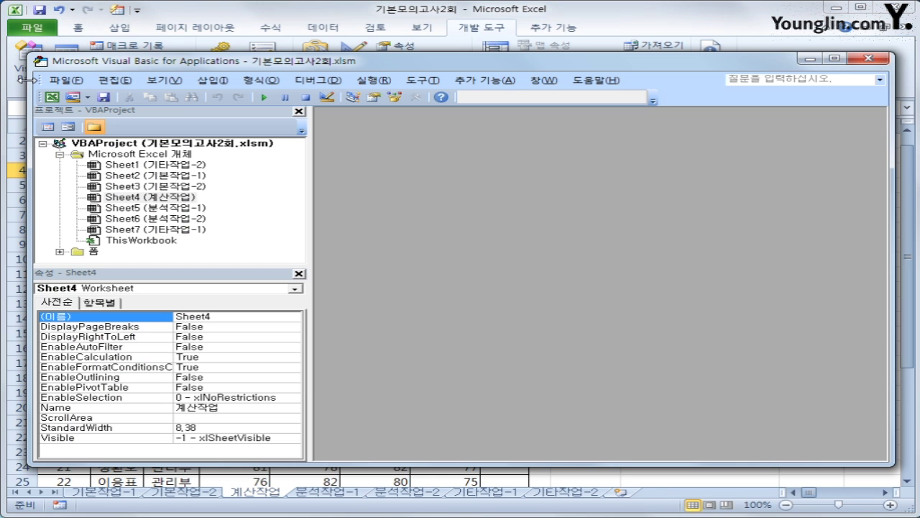
{"action": "left_click", "coordinate": [213, 79]}
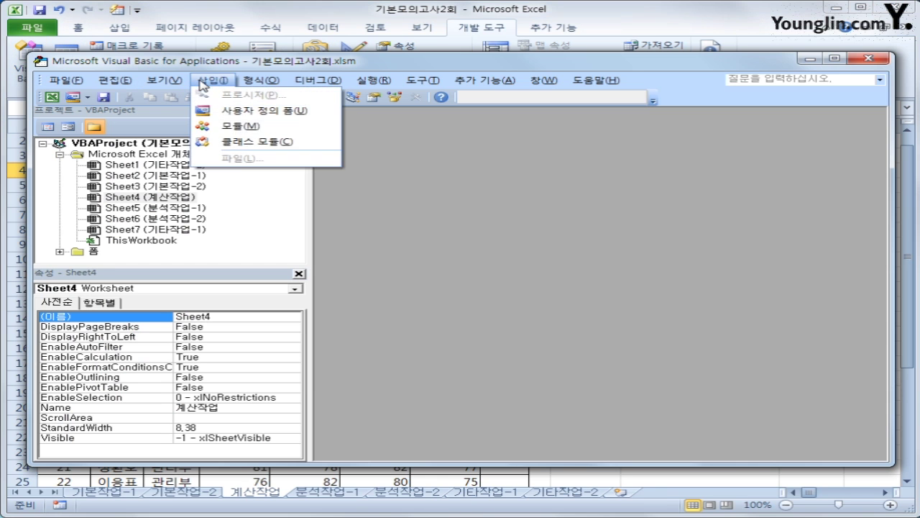
{"action": "left_click", "coordinate": [237, 126]}
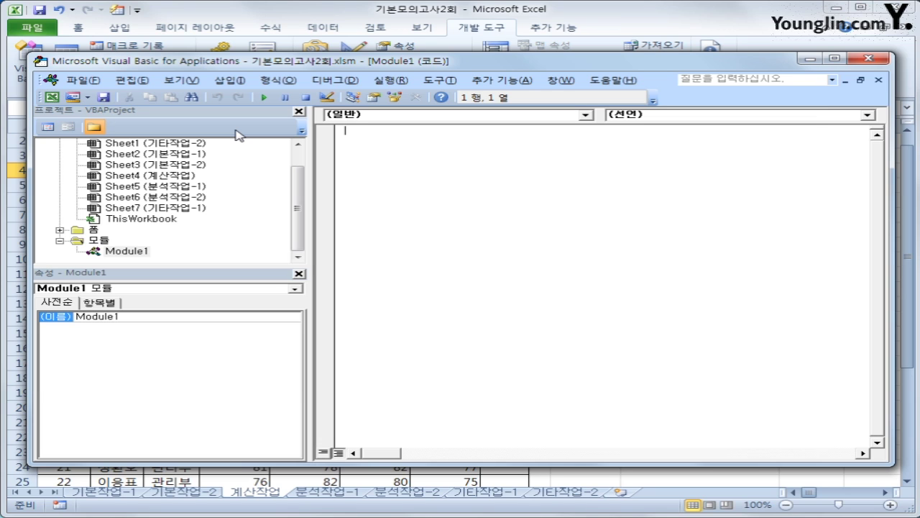
- Declare Public Function fn총점(직무수행, 이해판단, 성실책임, 절충협조) so End Function is added
{"action": "type", "text": "ㄴ"}
{"action": "key", "text": "BackSpace"}
{"action": "type", "text": "public functin"}
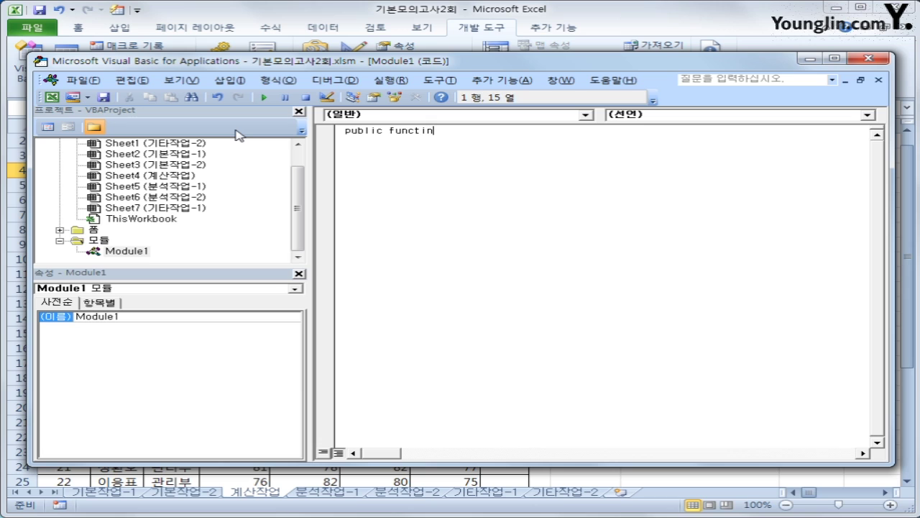
{"action": "key", "text": "BackSpace"}
{"action": "type", "text": "on fnㅊ"}
{"action": "type", "text": "ㅗㅇ점"}
{"action": "key", "text": "BackSpace"}
{"action": "type", "text": "(직무수행,"}
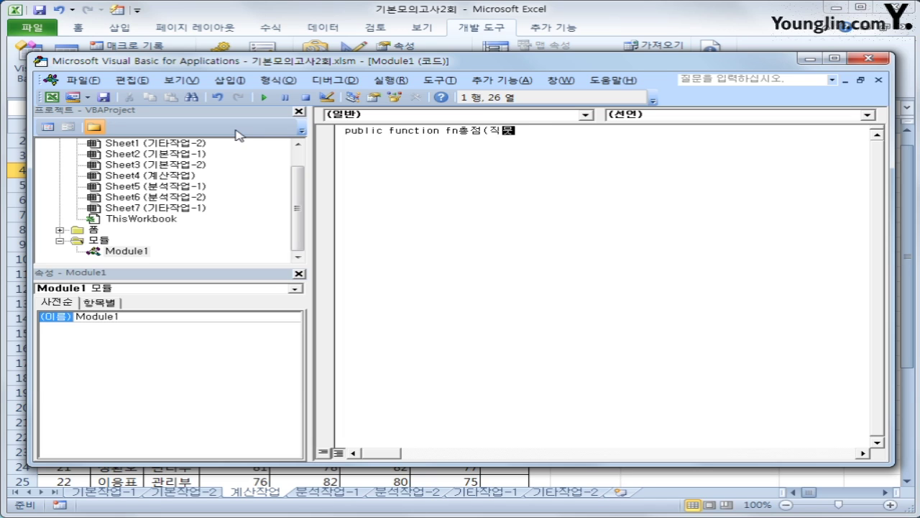
{"action": "type", "text": "이해판다,"}
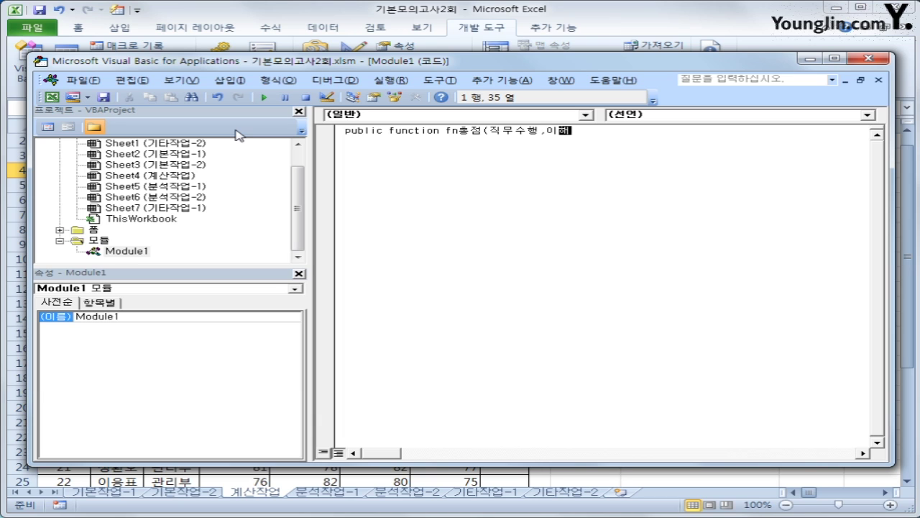
{"action": "key", "text": "BackSpace"}
{"action": "key", "text": "BackSpace"}
{"action": "key", "text": "BackSpace"}
{"action": "type", "text": "판단,성실책이"}
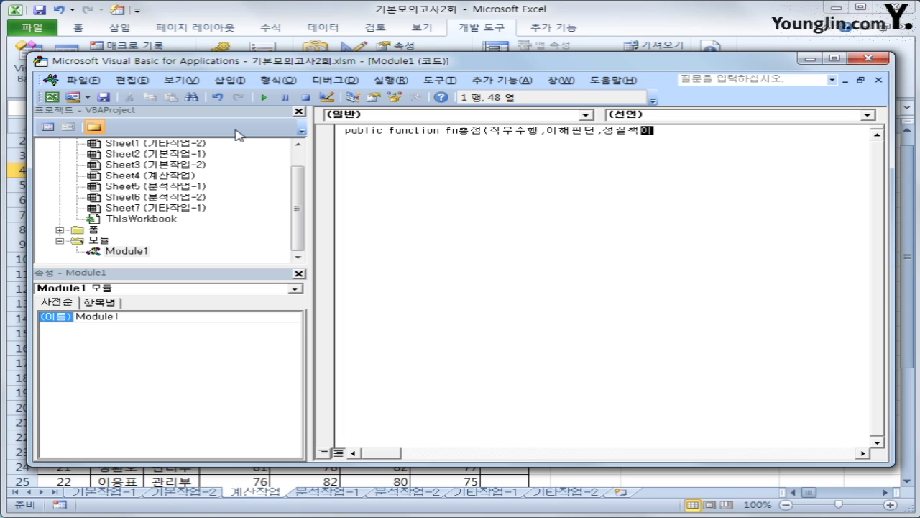
{"action": "type", "text": "임,절충협조)"}
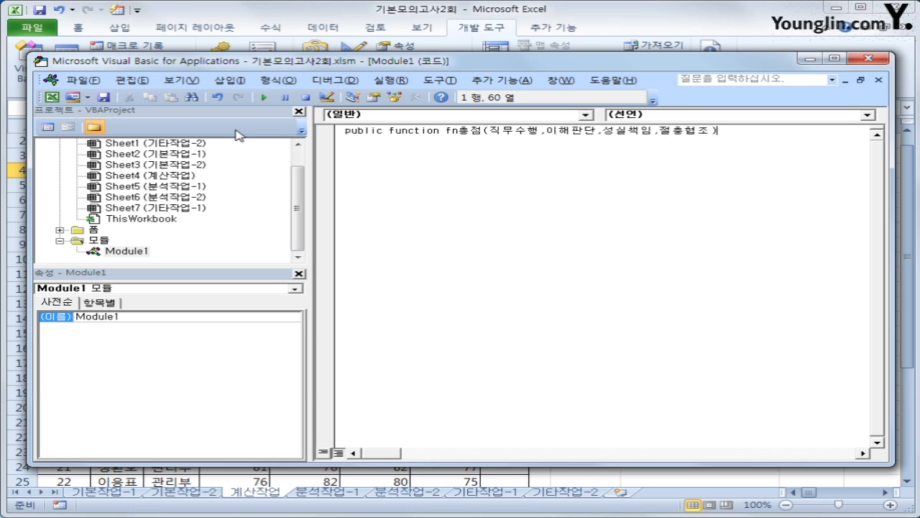
{"action": "key", "text": "Return"}
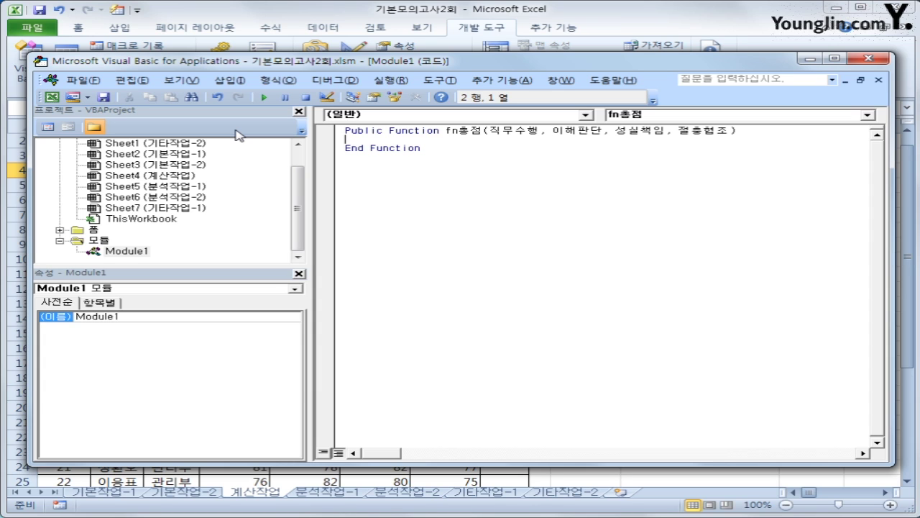
- Write the If test for 직무수행, 이해판단, 성실책임 or 절충협조 below 60
{"action": "key", "text": "Tab"}
{"action": "type", "text": "if wlrant"}
{"action": "key", "text": "BackSpace"}
{"action": "key", "text": "BackSpace"}
{"action": "key", "text": "BackSpace"}
{"action": "key", "text": "BackSpace"}
{"action": "key", "text": "BackSpace"}
{"action": "key", "text": "BackSpace"}
{"action": "type", "text": "직무수행  "}
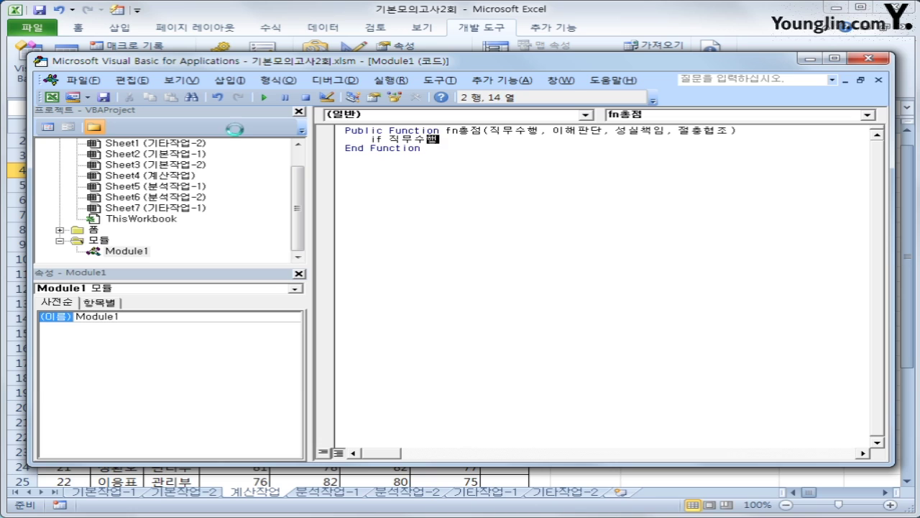
{"action": "type", "text": "< 60 or 이해"}
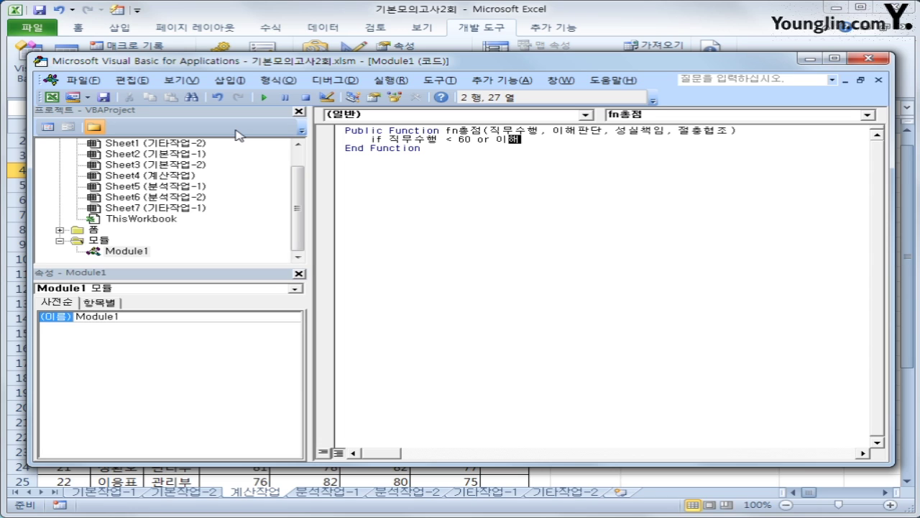
{"action": "type", "text": "판단 <60 이"}
{"action": "key", "text": "BackSpace"}
{"action": "type", "text": "or "}
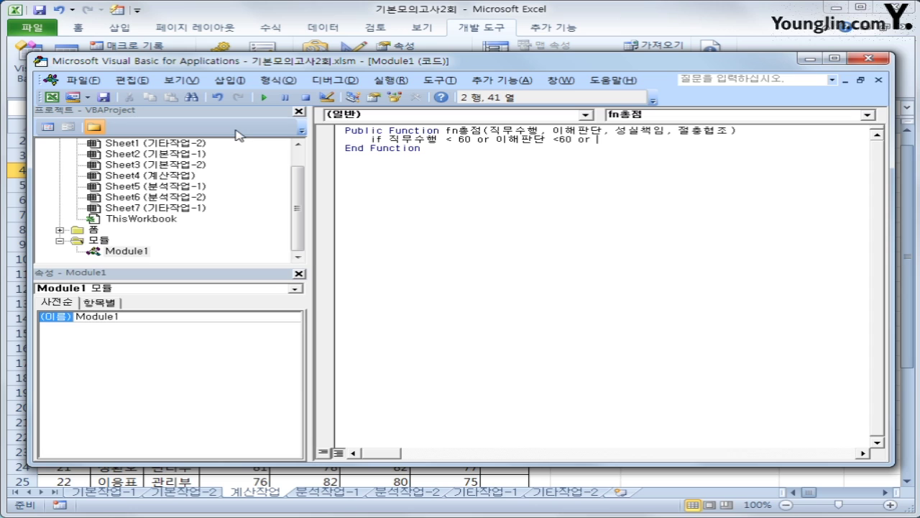
{"action": "type", "text": "성ㅅ실책임 <60"}
{"action": "key", "text": "BackSpace"}
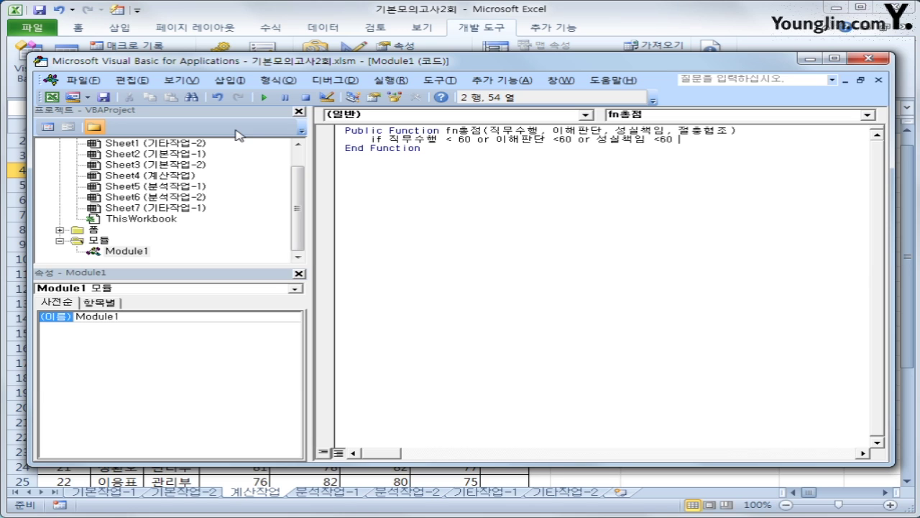
{"action": "type", "text": "or 절충협조 "}
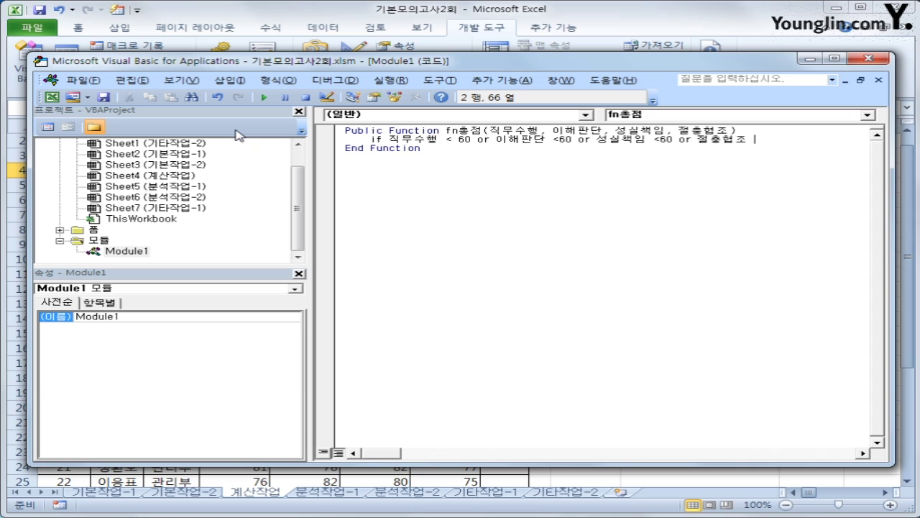
{"action": "type", "text": "<60 Then"}
{"action": "key", "text": "Return"}
- Add fn총점 = 0 as the If result, fixing the stray minus sign, and start the next line
{"action": "type", "text": "fn"}
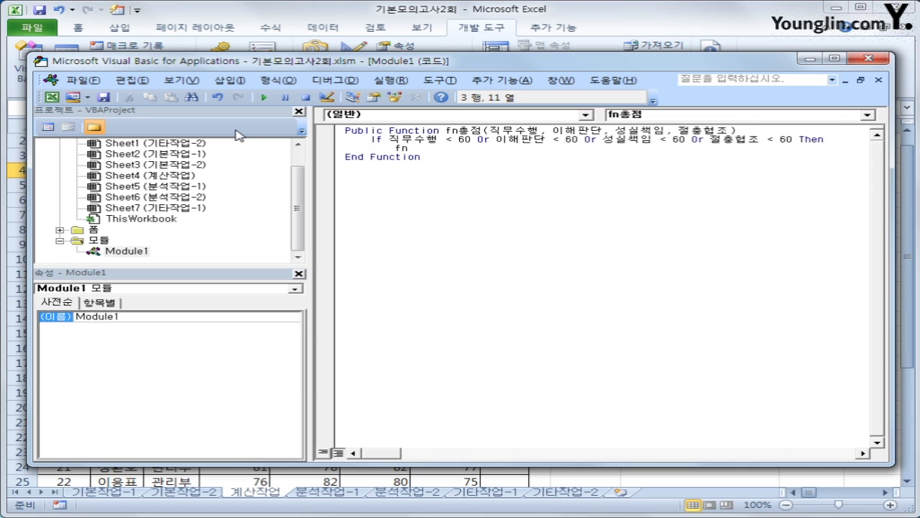
{"action": "type", "text": "총점    =-"}
{"action": "key", "text": "Return"}
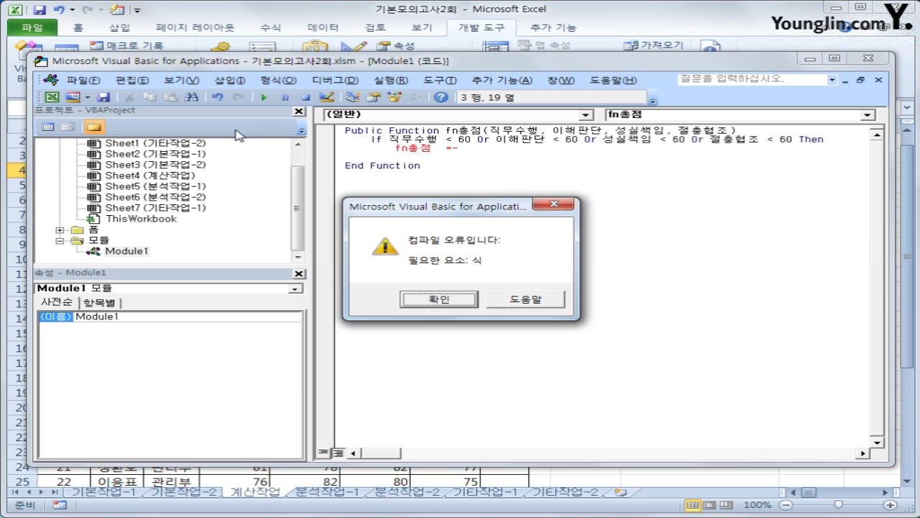
{"action": "key", "text": "Return"}
{"action": "key", "text": "BackSpace"}
{"action": "type", "text": "0"}
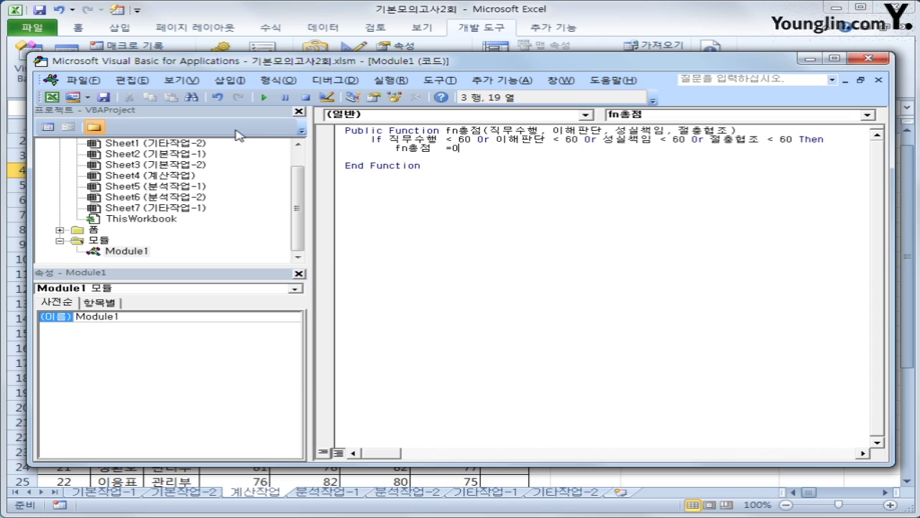
{"action": "key", "text": "Return"}
{"action": "key", "text": "BackSpace"}
{"action": "type", "text": "ㄷ"}
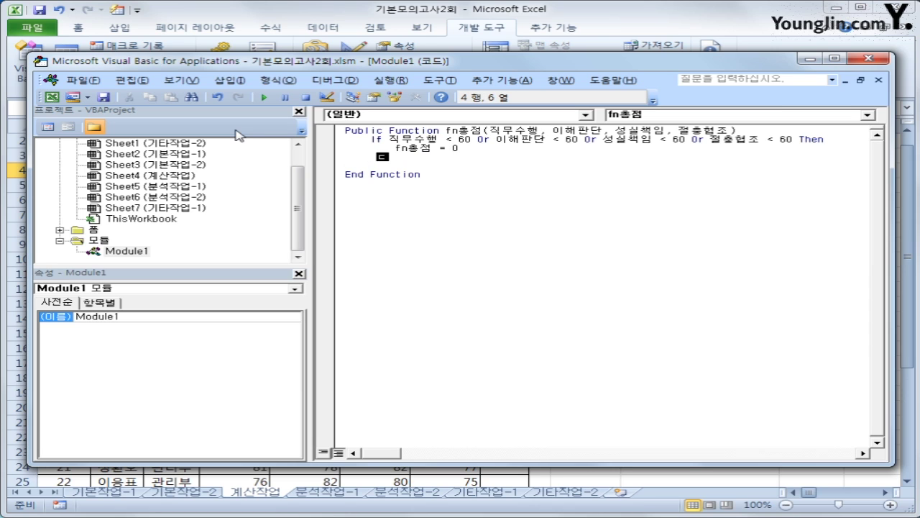
{"action": "key", "text": "BackSpace"}
{"action": "key", "text": "BackSpace"}
- Add Else with fn총점 weighted 0.2, 0.3, 0.2, 0.3 across the four scores, then End If
{"action": "type", "text": "Else"}
{"action": "key", "text": "Return"}
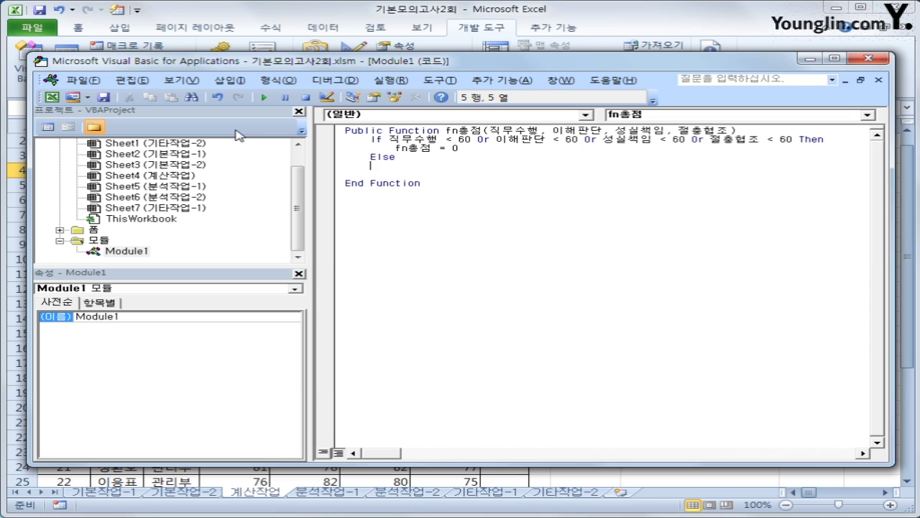
{"action": "key", "text": "Tab"}
{"action": "type", "text": "fn총점"}
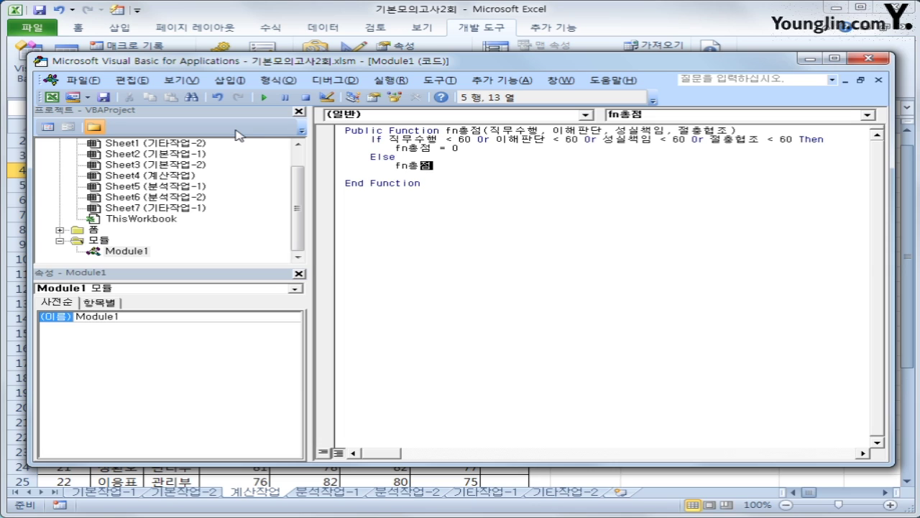
{"action": "type", "text": " = 직무수행"}
{"action": "type", "text": "* 0.2 +"}
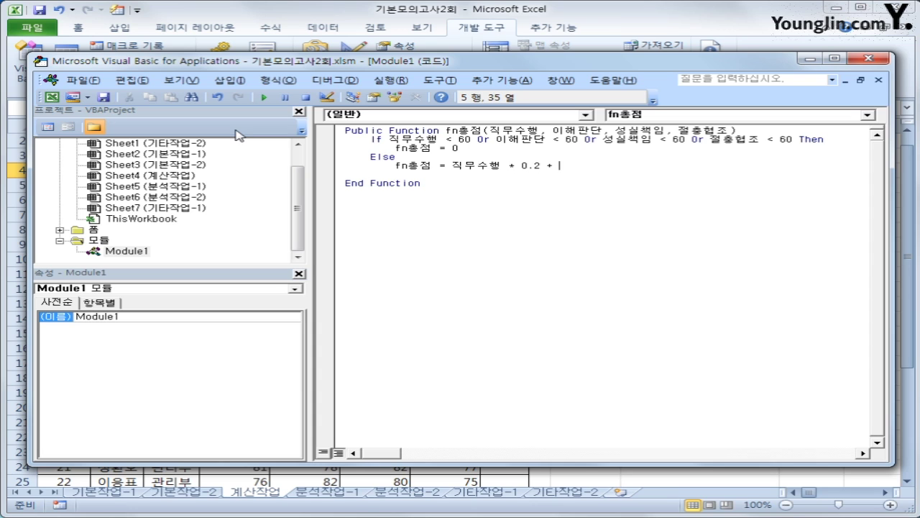
{"action": "type", "text": " 이해판단 +"}
{"action": "type", "text": " 0."}
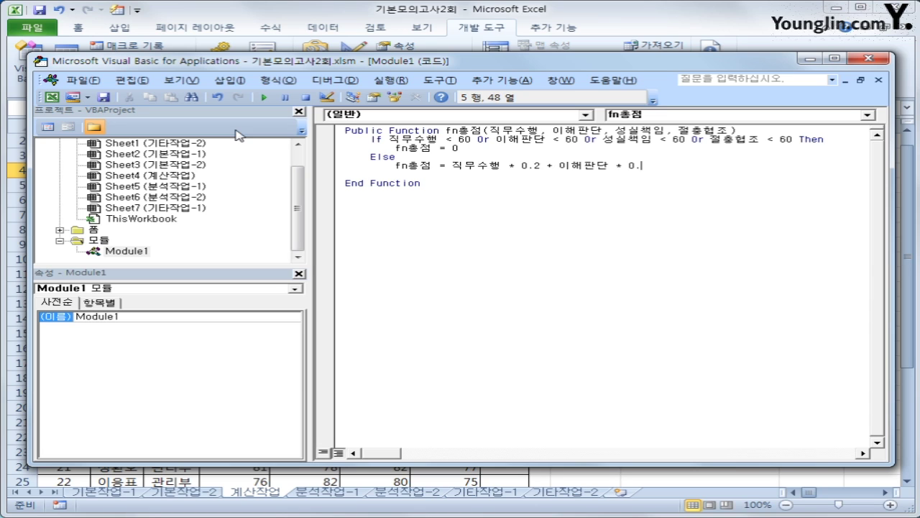
{"action": "type", "text": "3 + 성ㅅ"}
{"action": "type", "text": "실책임 "}
{"action": "type", "text": "* 0"}
{"action": "type", "text": ".2 "}
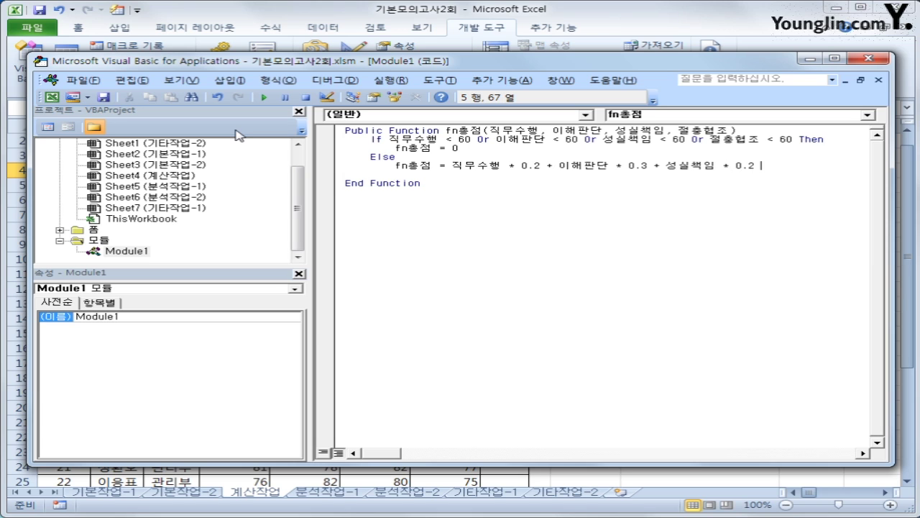
{"action": "type", "text": "+ 절충협조 * 이"}
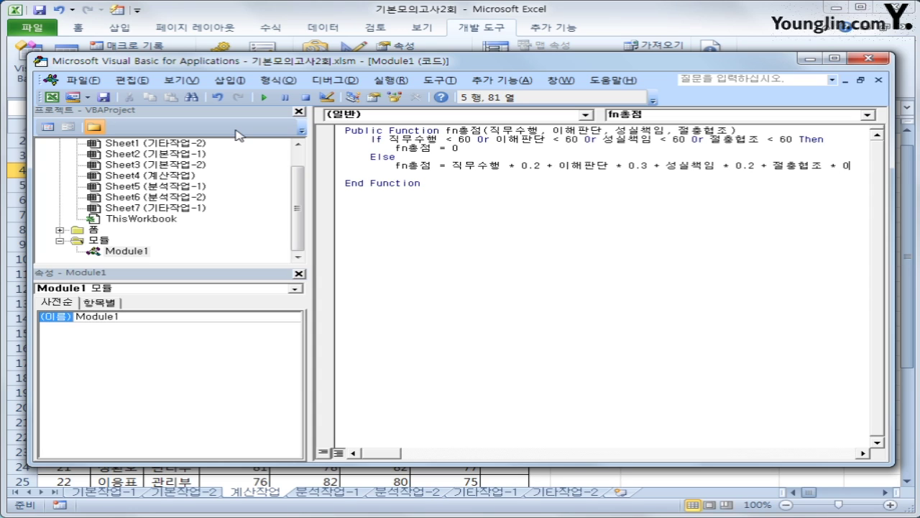
{"action": "key", "text": "BackSpace"}
{"action": "type", "text": "0.3"}
{"action": "key", "text": "Return"}
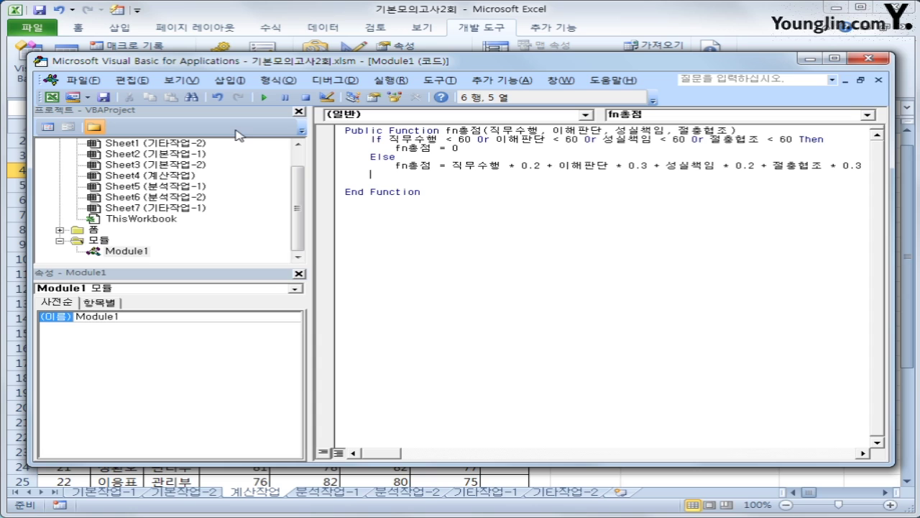
{"action": "type", "text": "end if"}
- Insert a blank line after the function header, review the If block, and close the VBA editor
{"action": "key", "text": "Up"}
{"action": "key", "text": "Up"}
{"action": "key", "text": "Up"}
{"action": "key", "text": "Up"}
{"action": "key", "text": "Up"}
{"action": "key", "text": "End"}
{"action": "key", "text": "Return"}
{"action": "key", "text": "Down"}
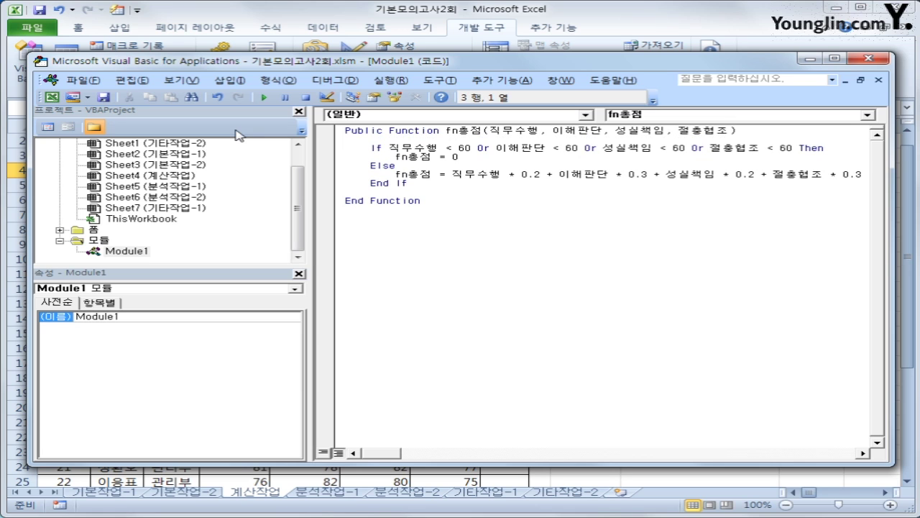
{"action": "left_click_drag", "start_coordinate": [385, 148], "coordinate": [798, 151]}
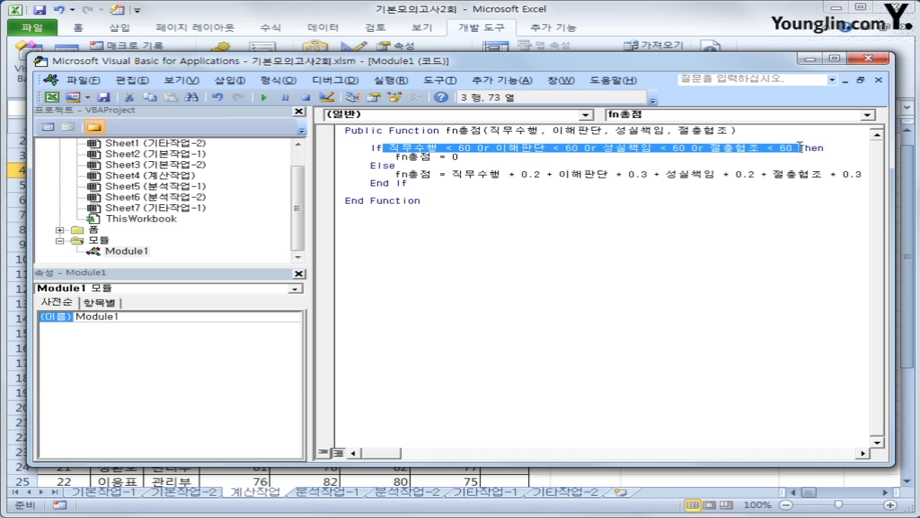
{"action": "left_click", "coordinate": [485, 160]}
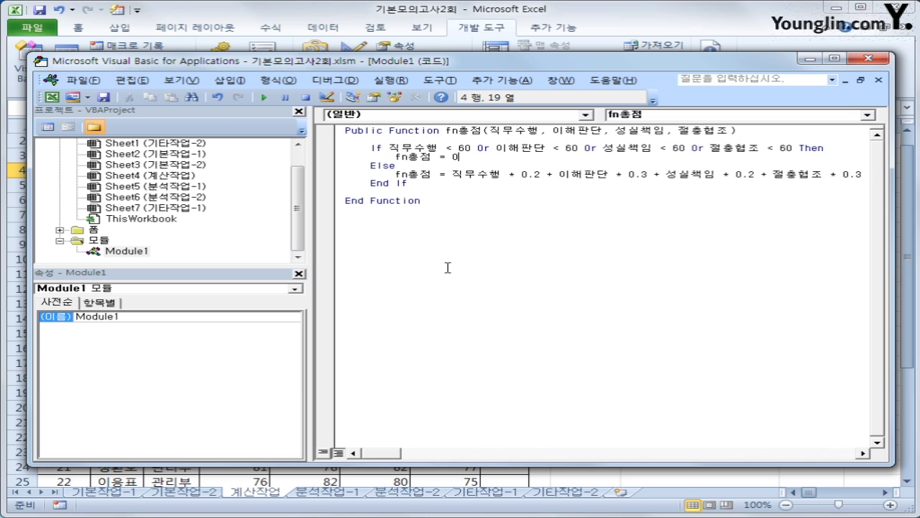
{"action": "left_click", "coordinate": [471, 177]}
{"action": "left_click", "coordinate": [453, 197]}
{"action": "left_click", "coordinate": [869, 58]}
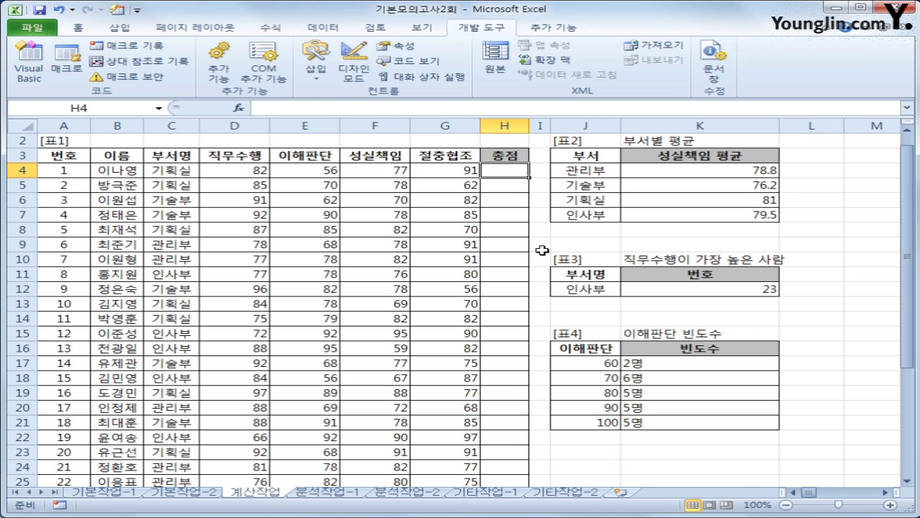
- Enter =fn총점(D4,E4,F4,G4) in H4 from the 사용자 정의 function category
{"action": "left_click", "coordinate": [240, 107]}
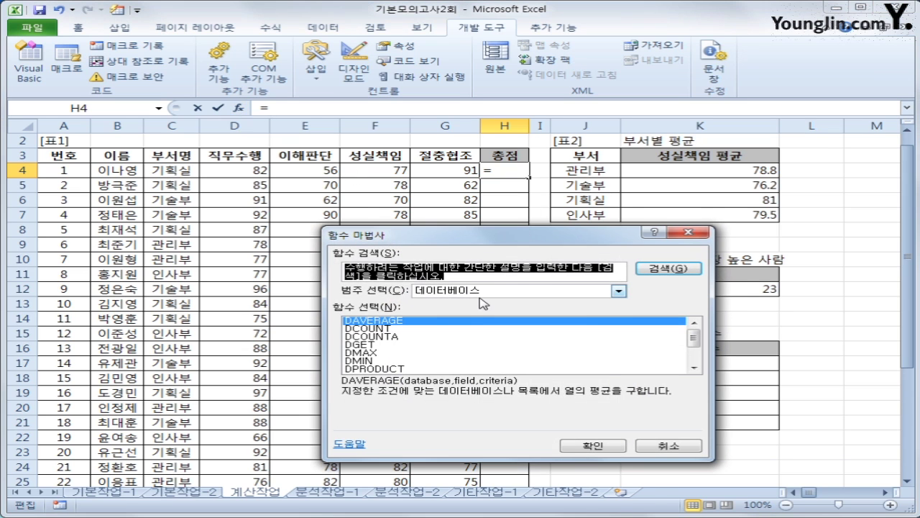
{"action": "left_click", "coordinate": [619, 291]}
{"action": "left_click", "coordinate": [466, 392]}
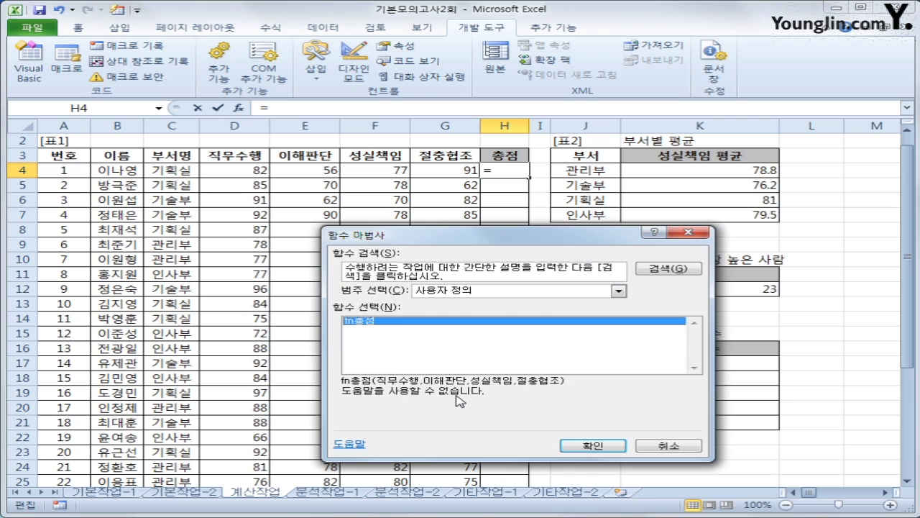
{"action": "left_click", "coordinate": [592, 445]}
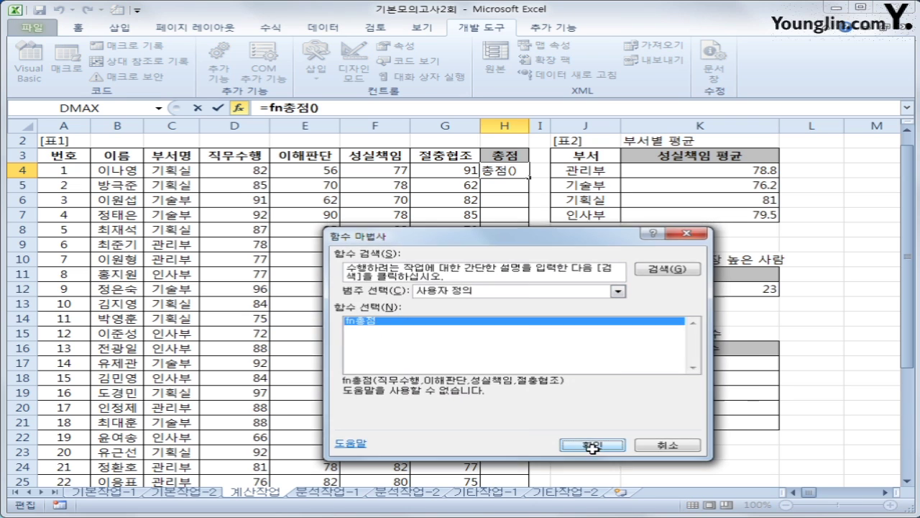
{"action": "left_click", "coordinate": [231, 171]}
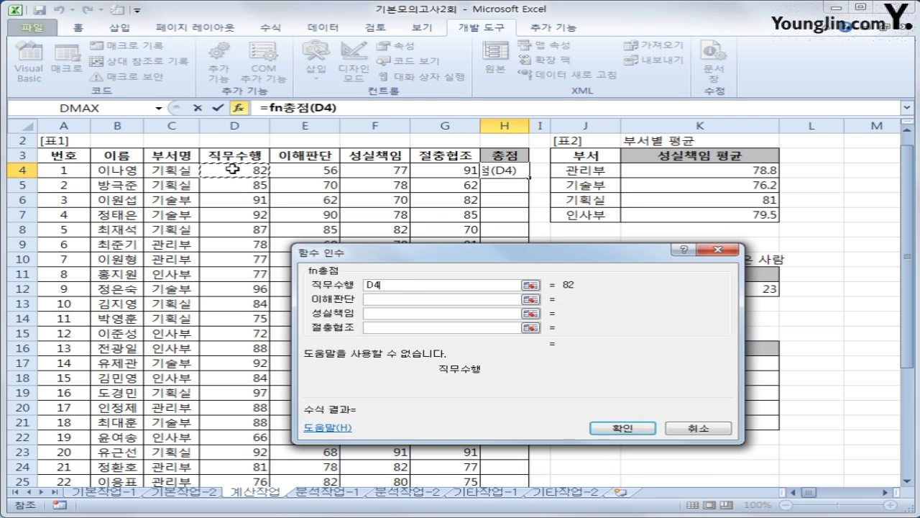
{"action": "left_click", "coordinate": [388, 298]}
{"action": "left_click", "coordinate": [325, 170]}
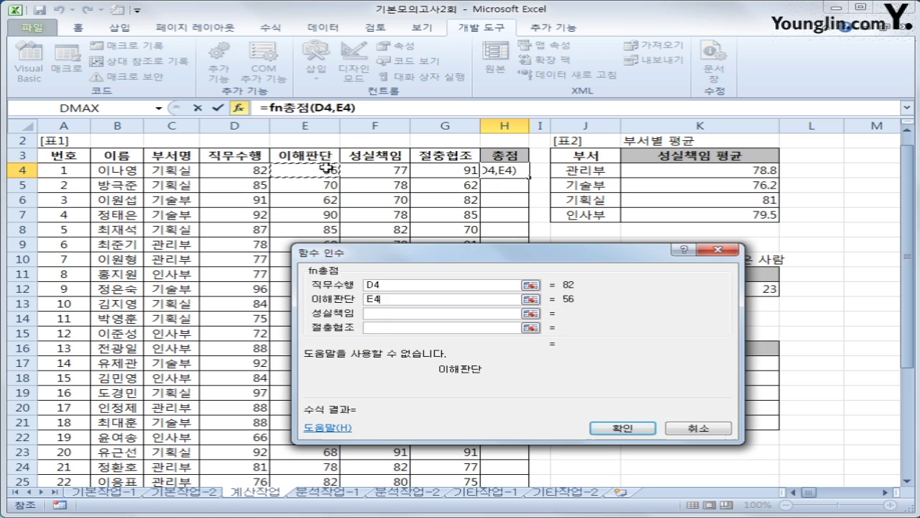
{"action": "left_click", "coordinate": [380, 314]}
{"action": "left_click", "coordinate": [373, 170]}
{"action": "left_click", "coordinate": [400, 329]}
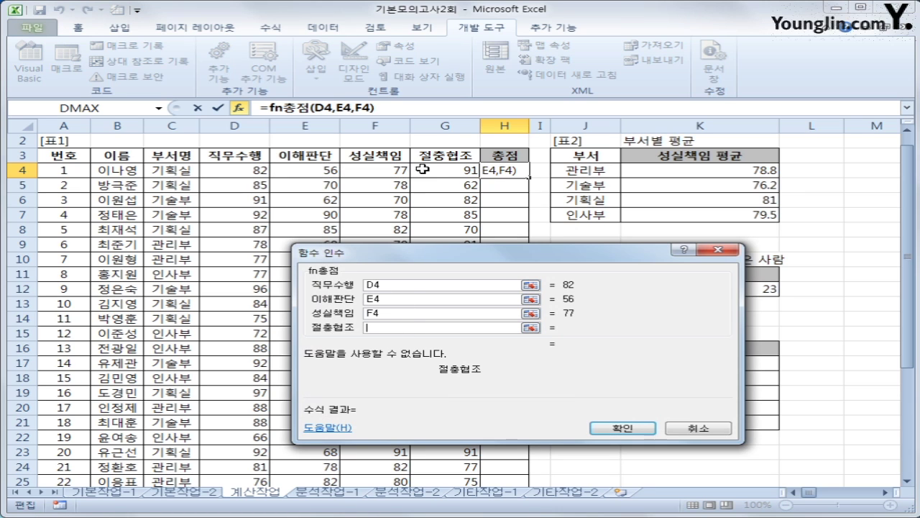
{"action": "left_click", "coordinate": [423, 169]}
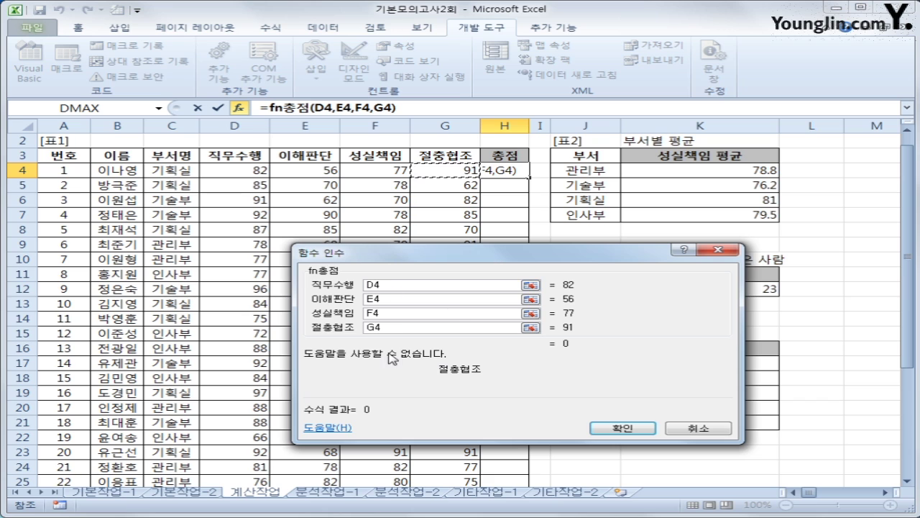
{"action": "left_click", "coordinate": [649, 430]}
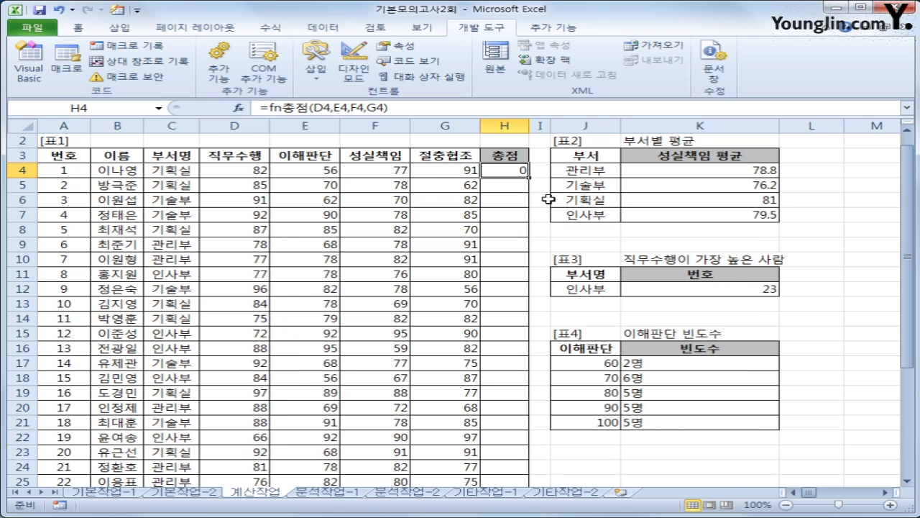
- Copy H4's fn총점 formula down to H26 and spot-check H6, H4 and H26
{"action": "left_click", "coordinate": [300, 171]}
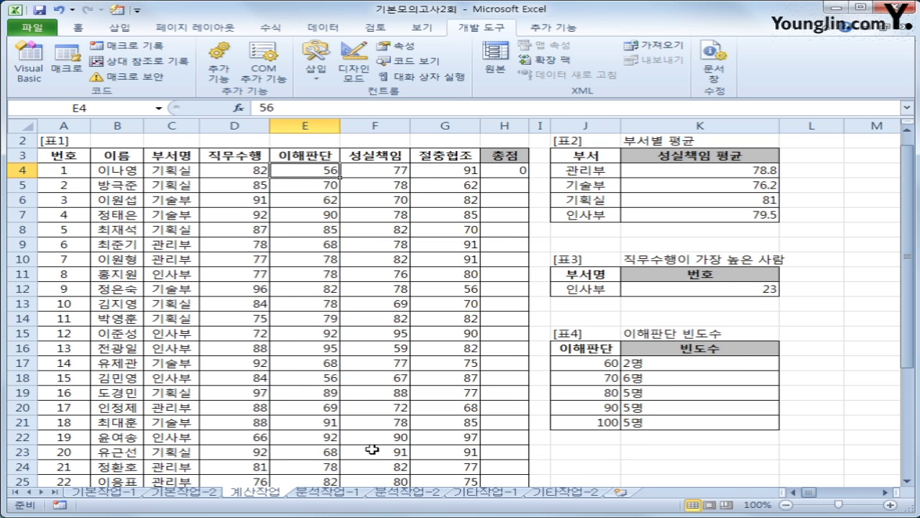
{"action": "left_click", "coordinate": [519, 157]}
{"action": "left_click", "coordinate": [522, 173]}
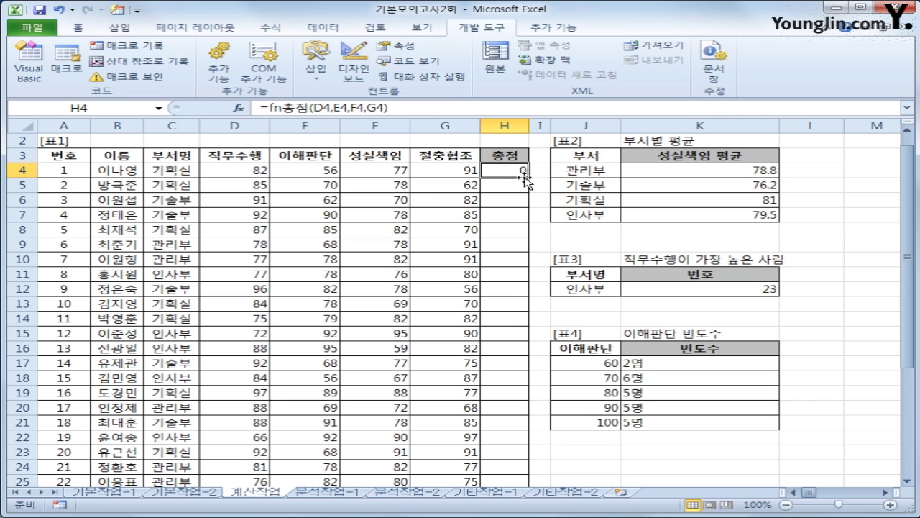
{"action": "double_click", "coordinate": [527, 177]}
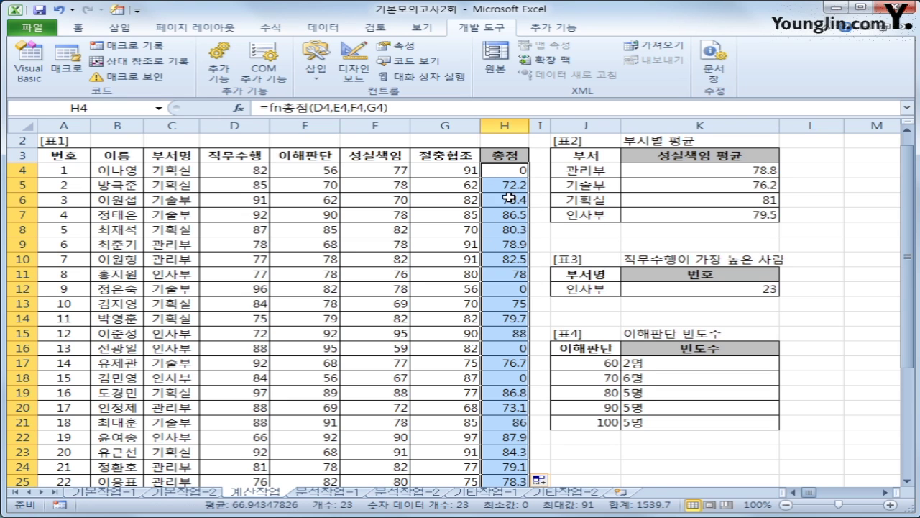
{"action": "left_click", "coordinate": [509, 197]}
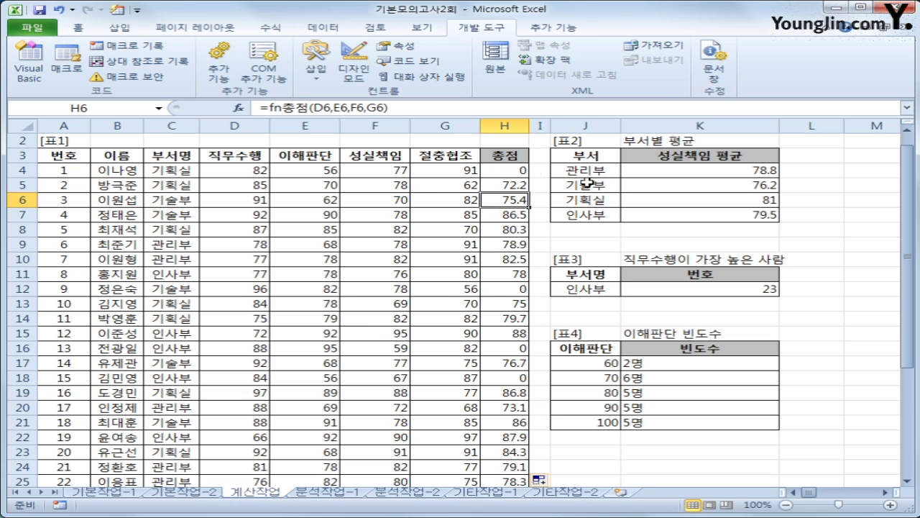
{"action": "left_click", "coordinate": [522, 171]}
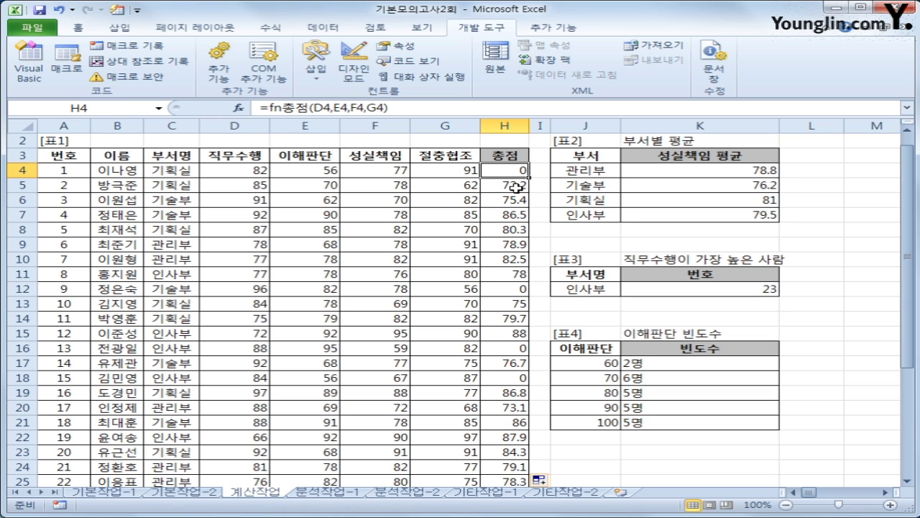
{"action": "scroll", "coordinate": [516, 187], "scroll_direction": "down", "scroll_amount": 2}
{"action": "left_click", "coordinate": [515, 408]}
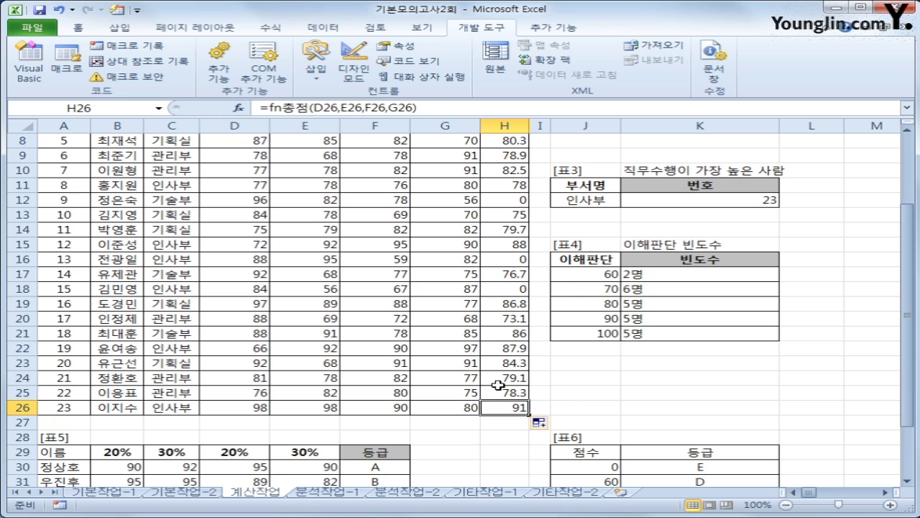
{"action": "scroll", "coordinate": [497, 386], "scroll_direction": "up", "scroll_amount": 3}
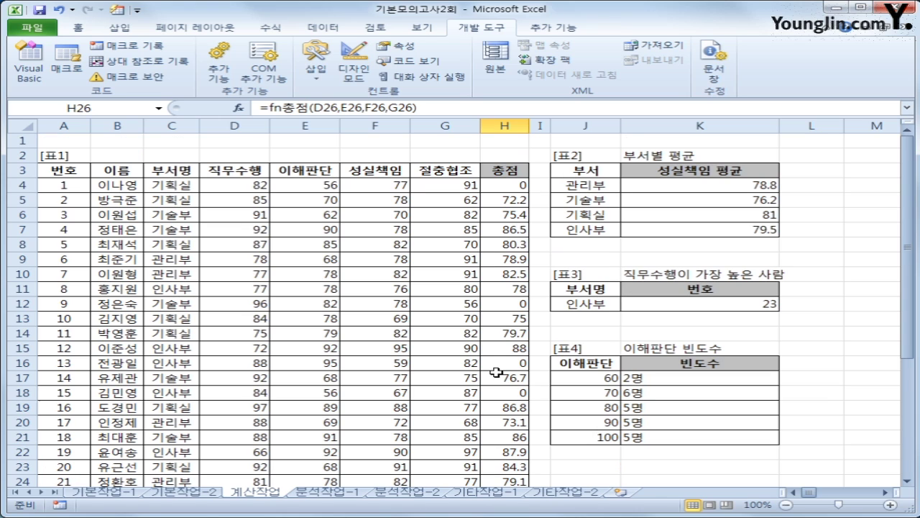
- On 분석작업-1, start a Microsoft Query import at A2 from the MS Access Database source
{"action": "left_click", "coordinate": [315, 492]}
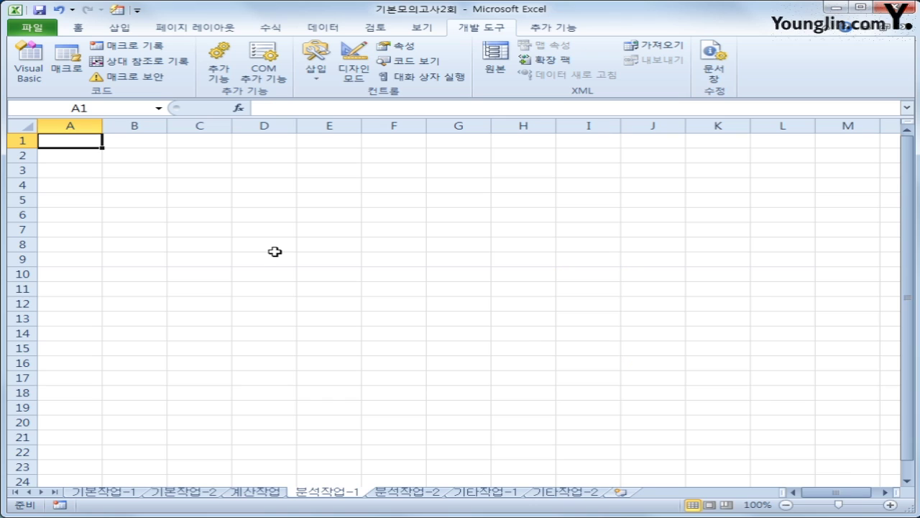
{"action": "left_click", "coordinate": [74, 158]}
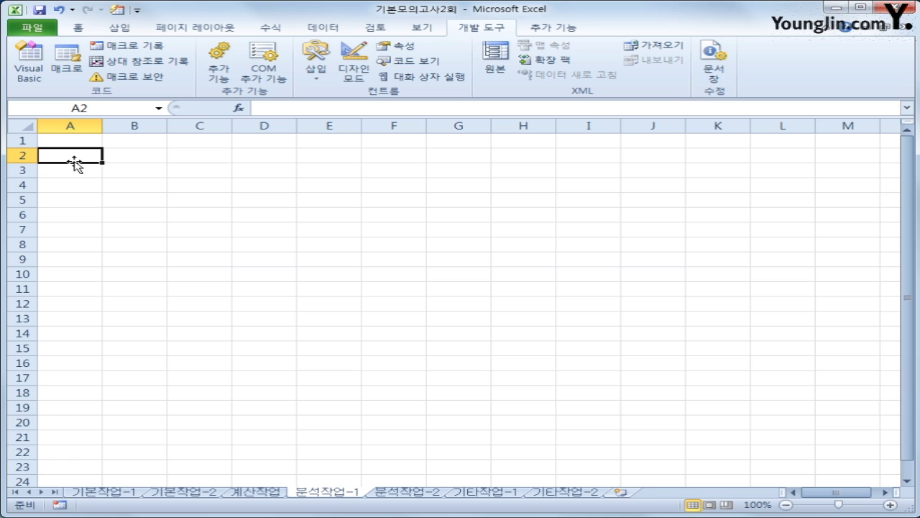
{"action": "left_click", "coordinate": [327, 30]}
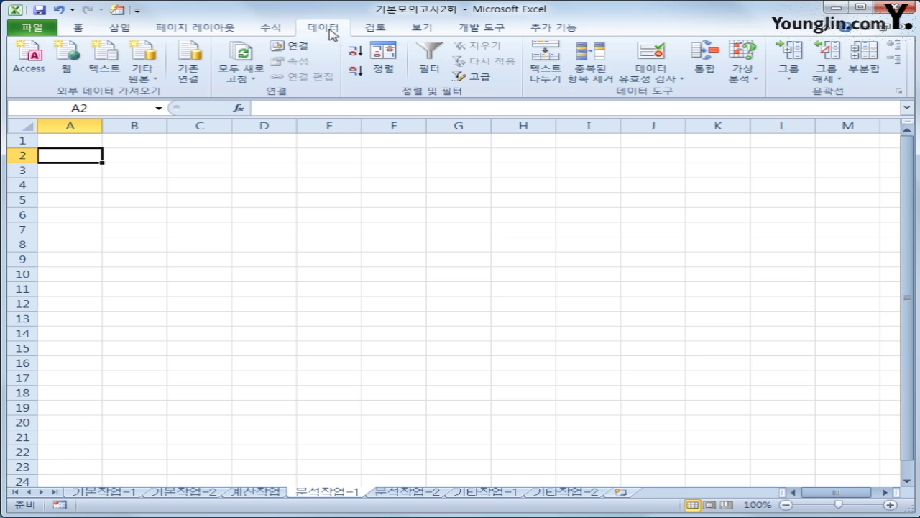
{"action": "left_click", "coordinate": [152, 81]}
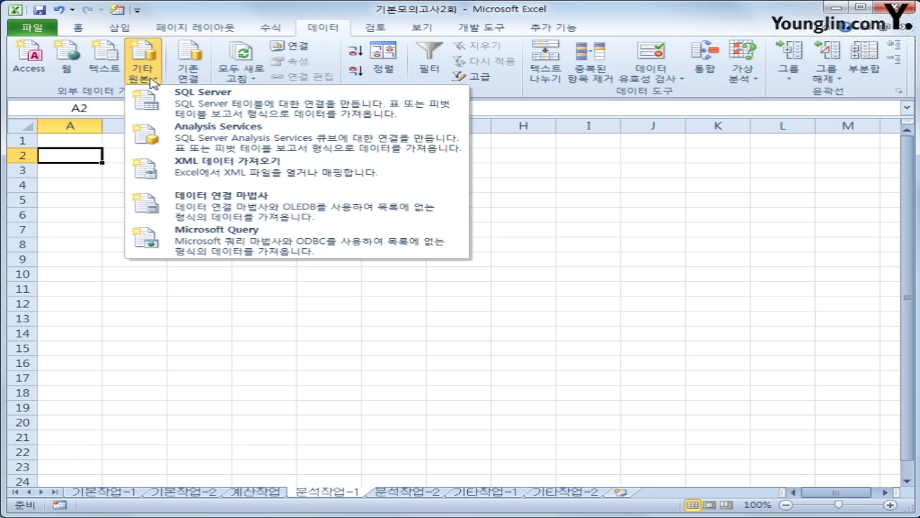
{"action": "left_click", "coordinate": [241, 248]}
{"action": "left_click", "coordinate": [369, 287]}
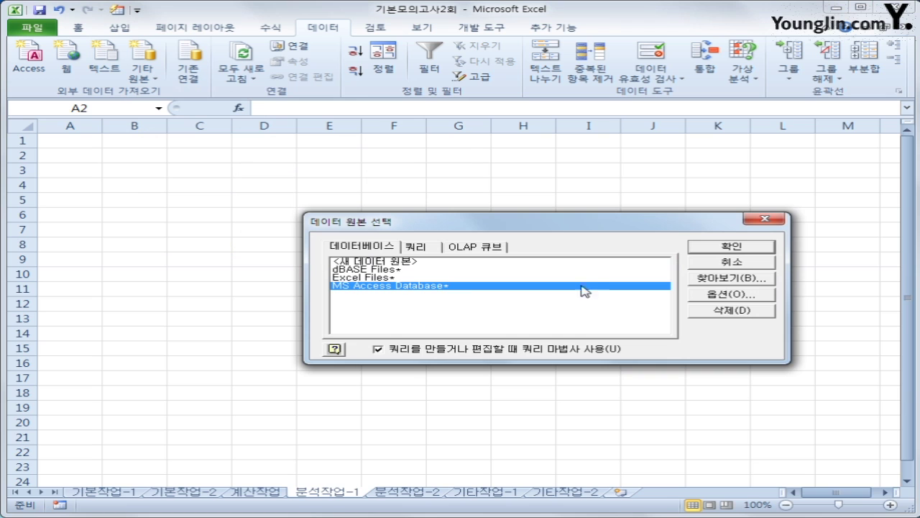
{"action": "left_click", "coordinate": [709, 251]}
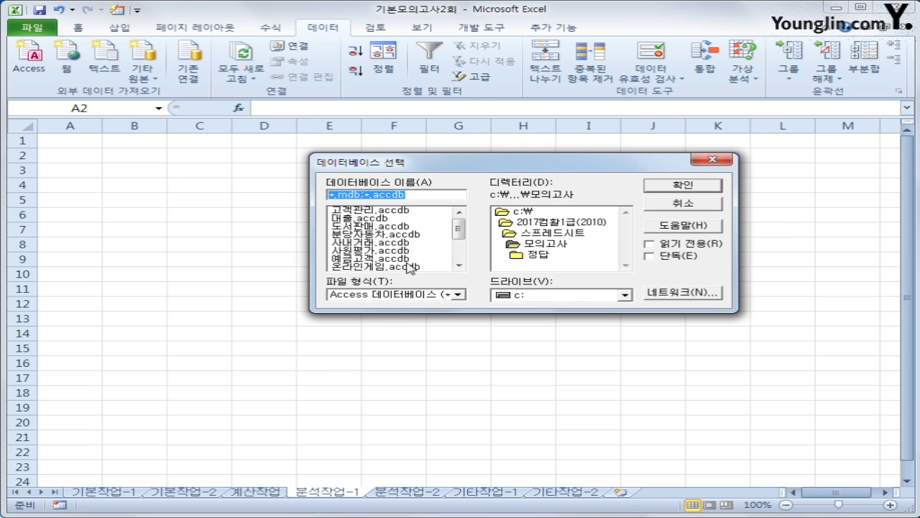
{"action": "left_click_drag", "start_coordinate": [460, 228], "coordinate": [459, 246]}
- Open 인사현황.accdb and add the 직위, 입사일자 and 점수 columns from the 인사현황 table
{"action": "left_click", "coordinate": [422, 252]}
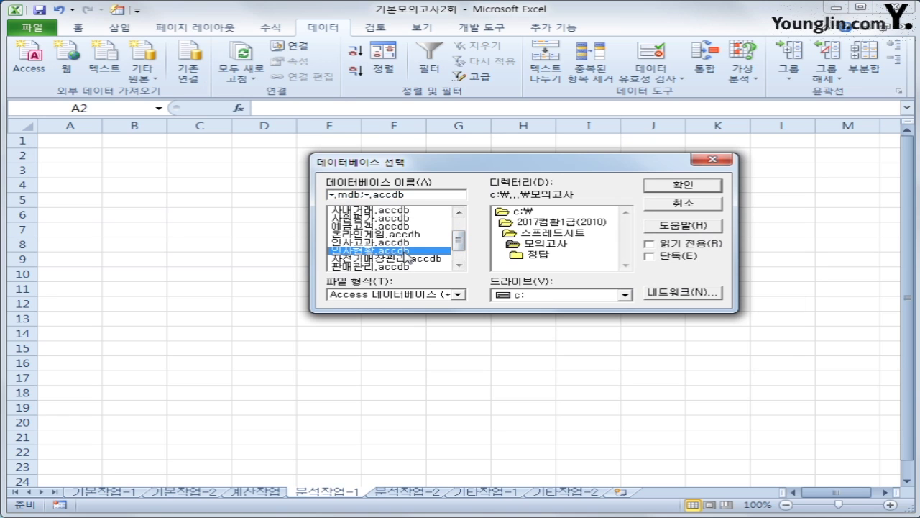
{"action": "left_click", "coordinate": [658, 189]}
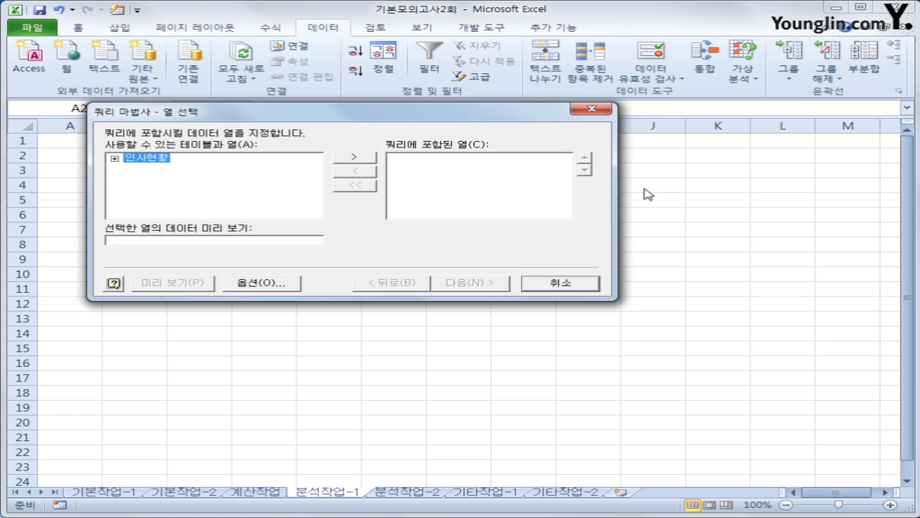
{"action": "double_click", "coordinate": [141, 160]}
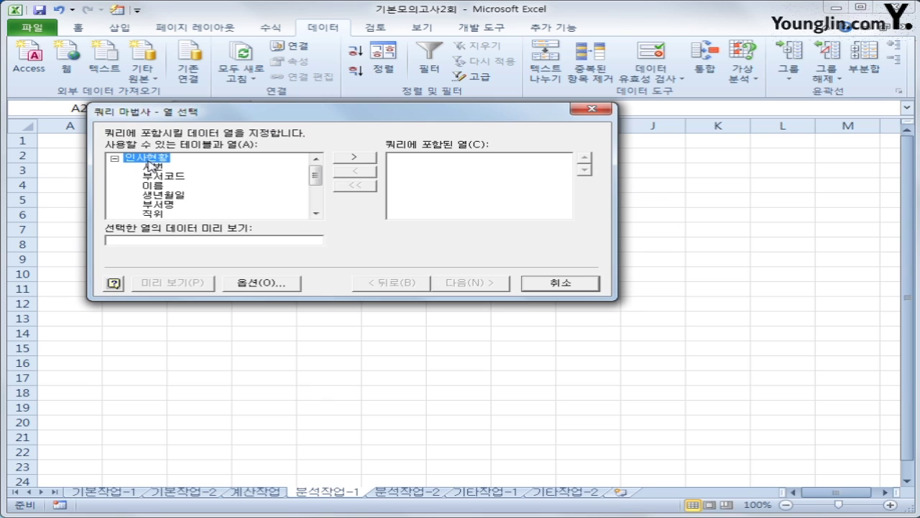
{"action": "double_click", "coordinate": [154, 213]}
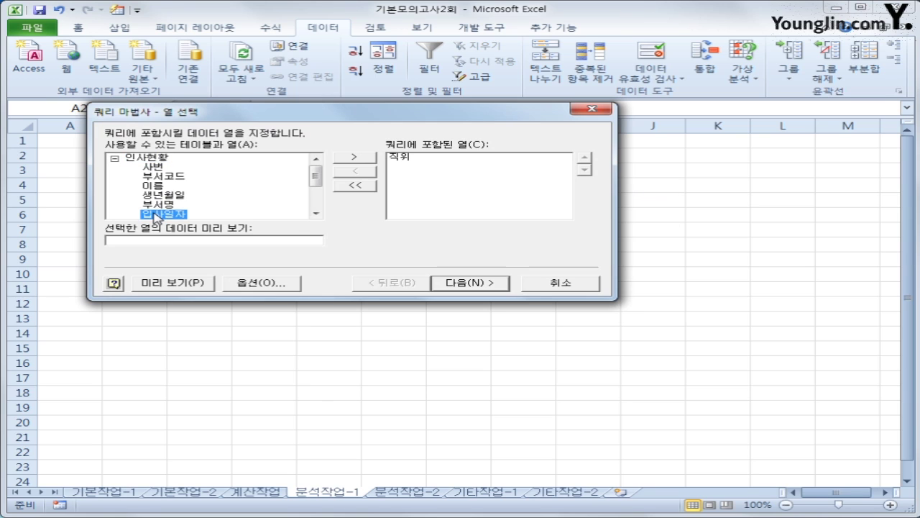
{"action": "double_click", "coordinate": [154, 213]}
{"action": "scroll", "coordinate": [306, 185], "scroll_direction": "down", "scroll_amount": 2}
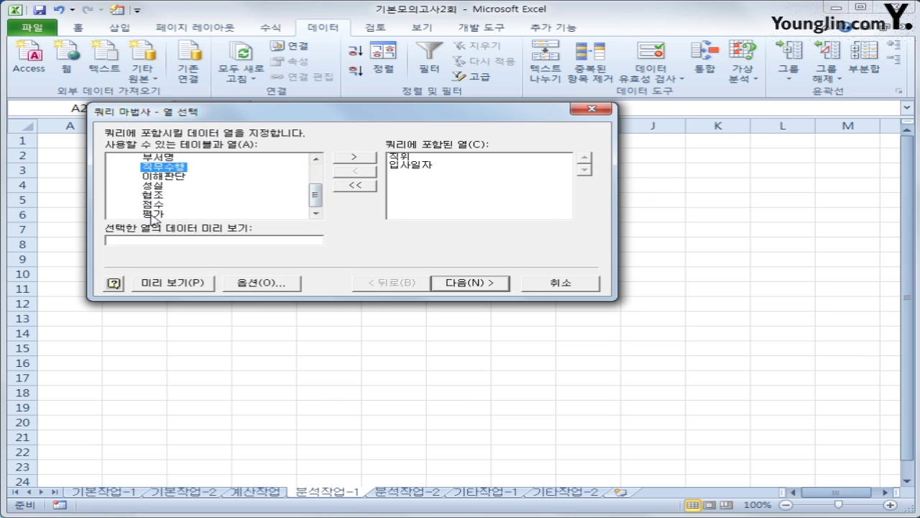
{"action": "double_click", "coordinate": [154, 205]}
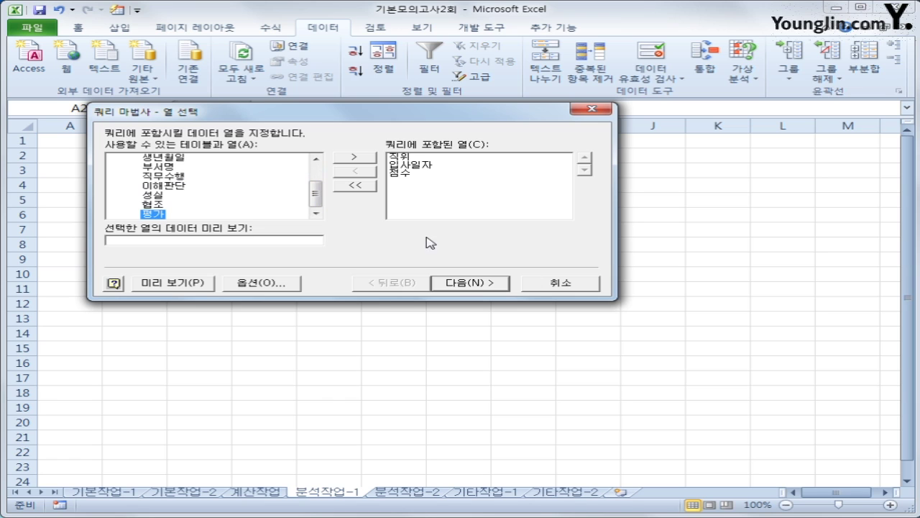
- Skip the filter and sort steps and finish the Query Wizard
{"action": "left_click", "coordinate": [469, 282]}
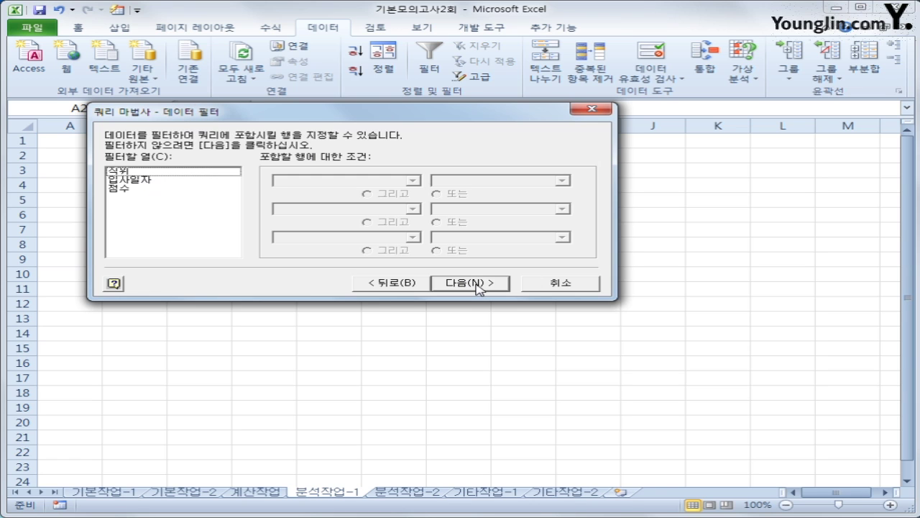
{"action": "left_click", "coordinate": [471, 282]}
{"action": "left_click", "coordinate": [471, 282]}
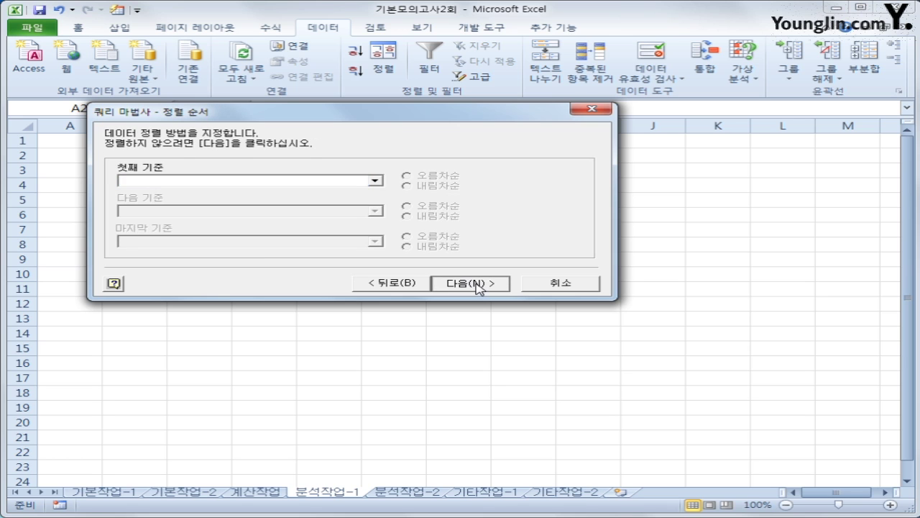
{"action": "left_click", "coordinate": [471, 284]}
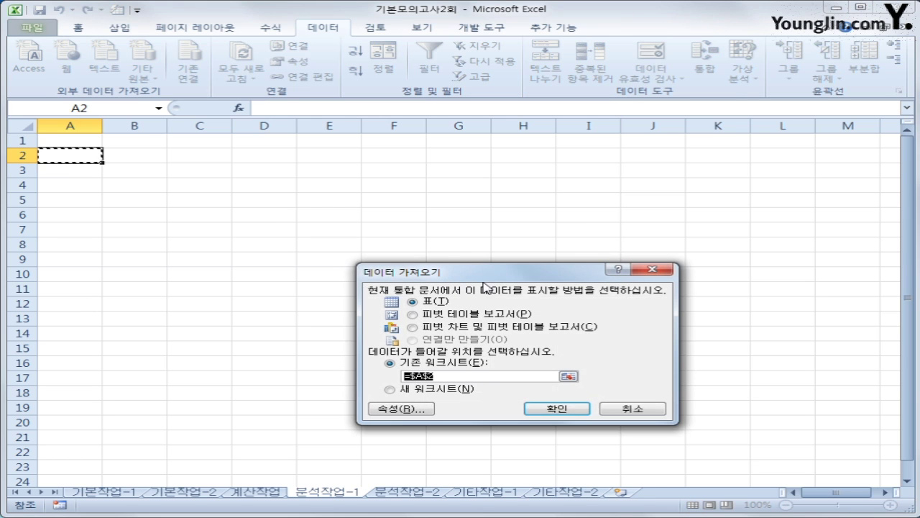
- Return the query data as a PivotTable report on the existing sheet at $A$2
{"action": "left_click", "coordinate": [503, 252]}
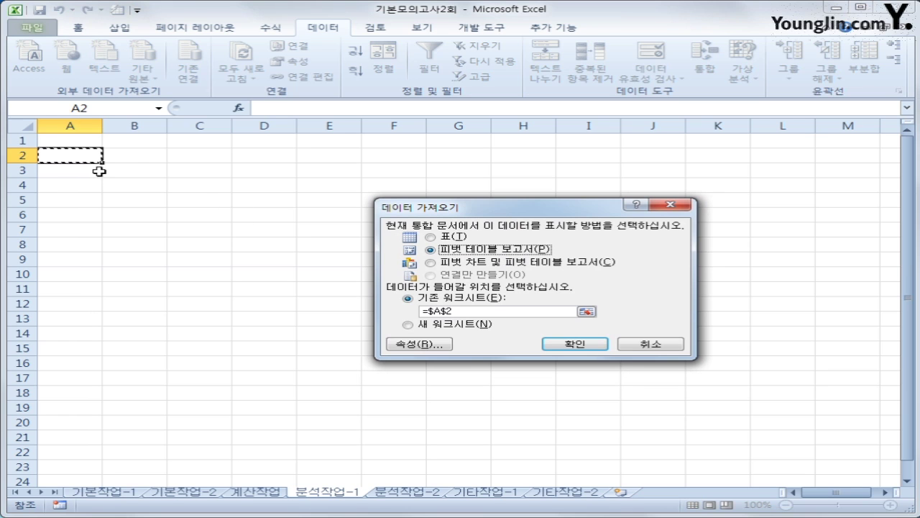
{"action": "left_click", "coordinate": [579, 343]}
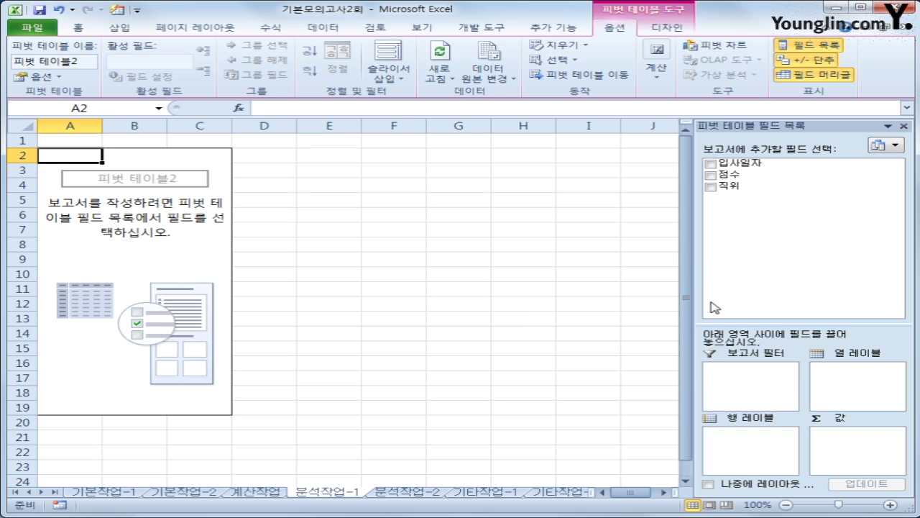
- Place 직위 then 입사일자 in row labels and add 점수 to values twice
{"action": "left_click_drag", "start_coordinate": [730, 186], "coordinate": [742, 454]}
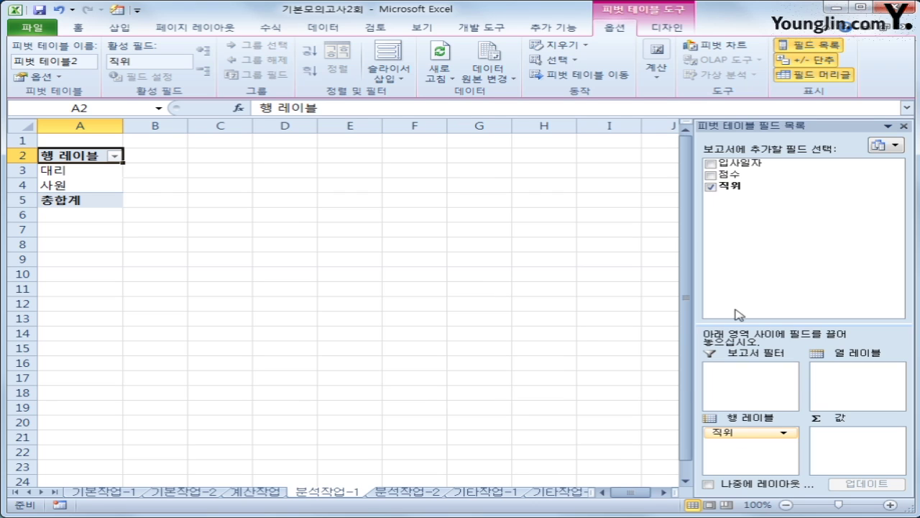
{"action": "left_click_drag", "start_coordinate": [759, 164], "coordinate": [755, 448]}
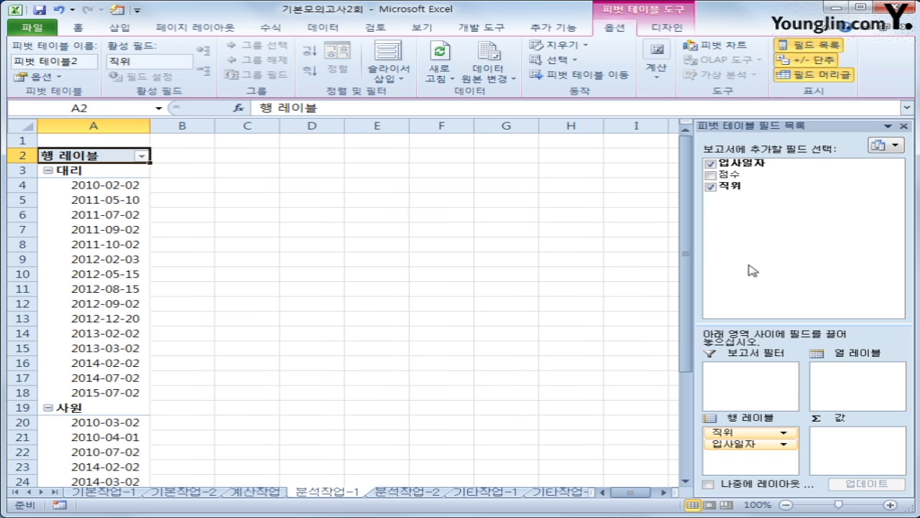
{"action": "left_click_drag", "start_coordinate": [730, 174], "coordinate": [838, 441]}
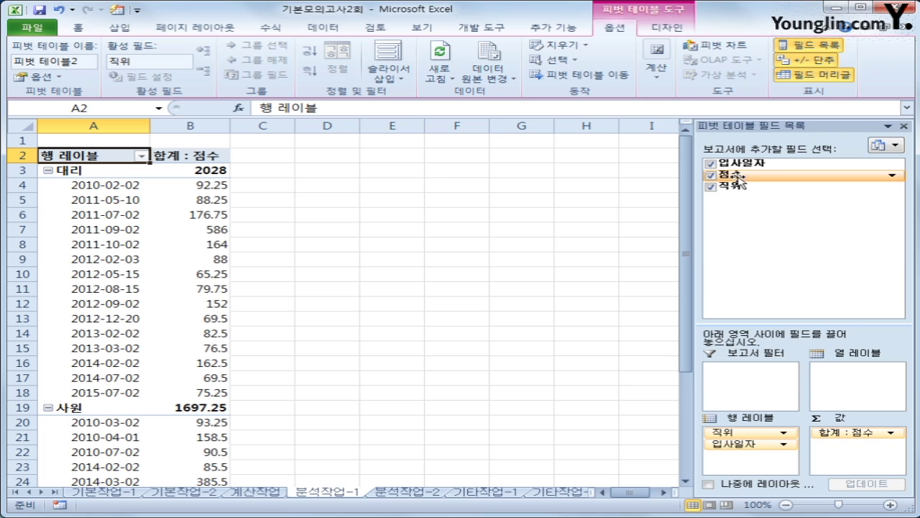
{"action": "left_click_drag", "start_coordinate": [741, 180], "coordinate": [859, 457]}
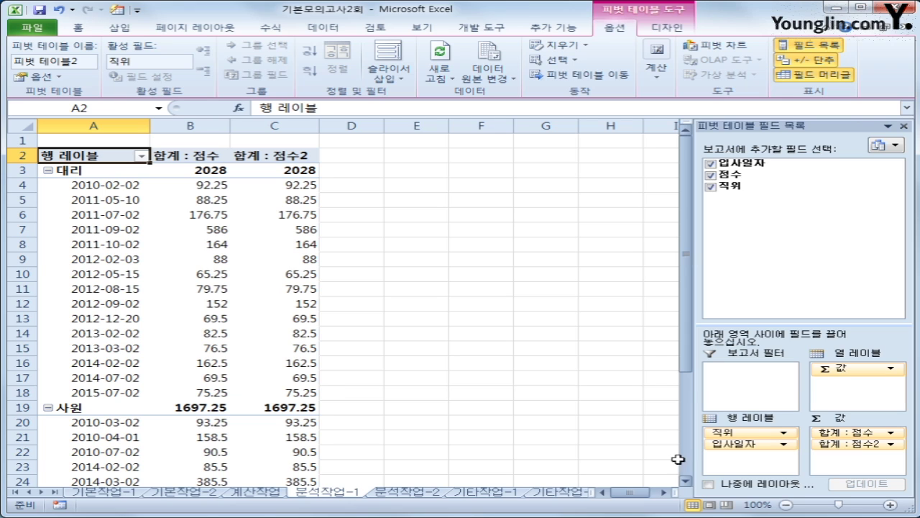
- Switch the pivot table's report layout to tabular form, giving 직위 and 입사일자 separate columns
{"action": "left_click", "coordinate": [108, 186]}
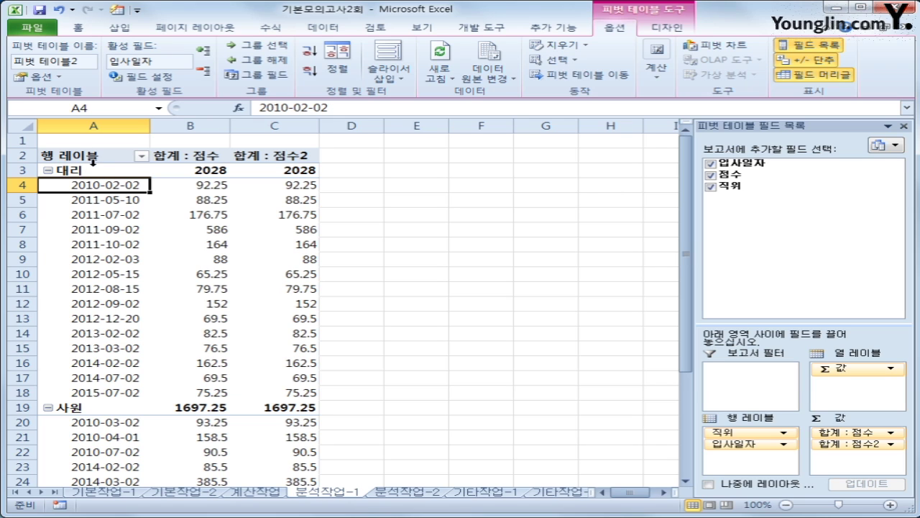
{"action": "left_click", "coordinate": [92, 157]}
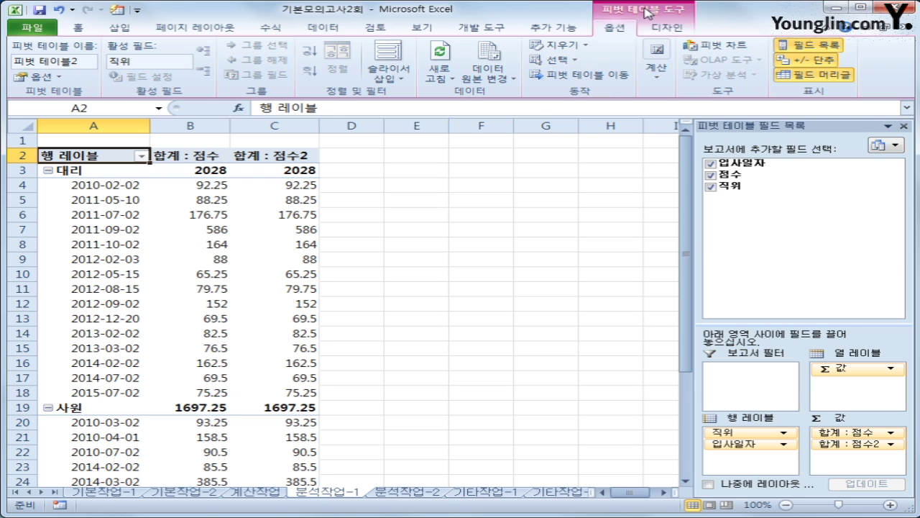
{"action": "left_click", "coordinate": [661, 28]}
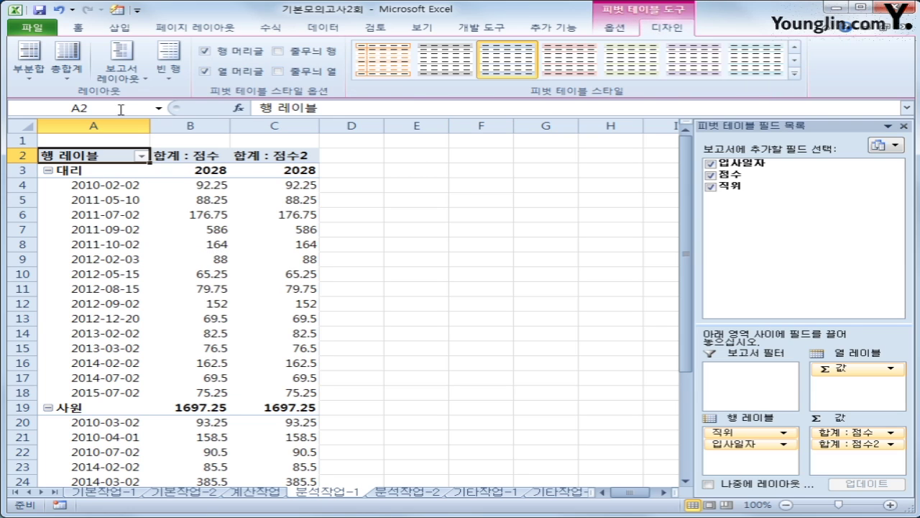
{"action": "left_click", "coordinate": [121, 65]}
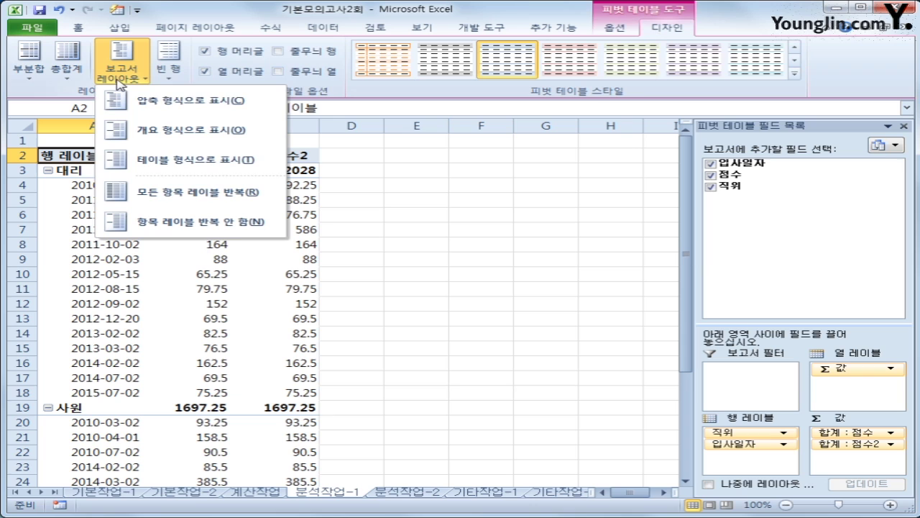
{"action": "left_click", "coordinate": [164, 171]}
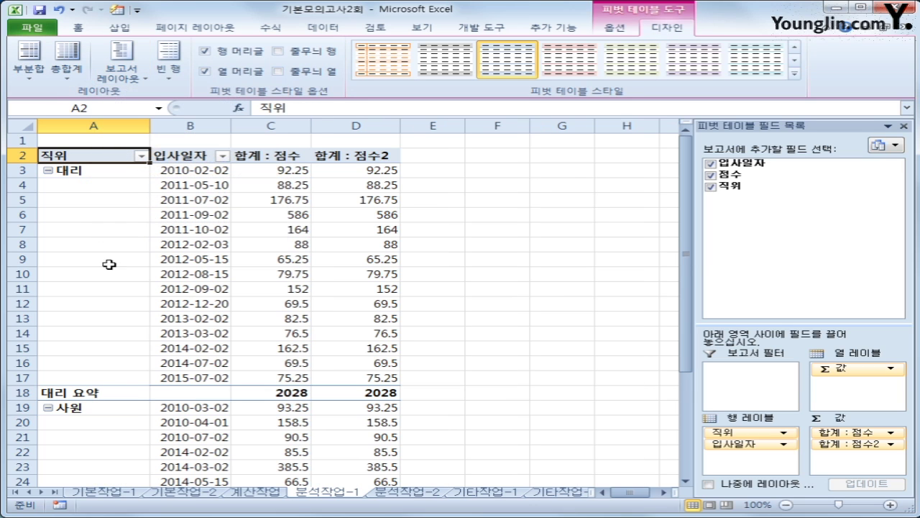
{"action": "left_click", "coordinate": [174, 154]}
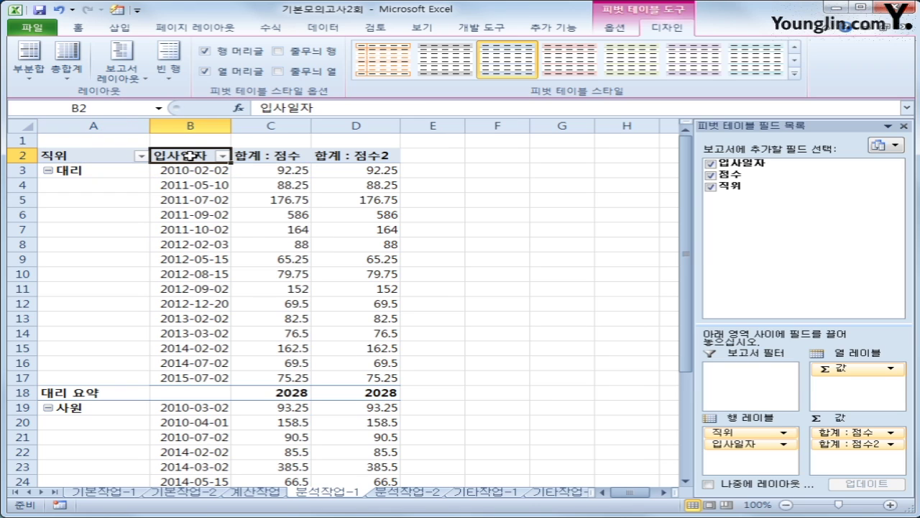
- Group the 입사일자 field by 연 only, clearing the 월 grouping
{"action": "right_click", "coordinate": [191, 165]}
{"action": "left_click", "coordinate": [294, 288]}
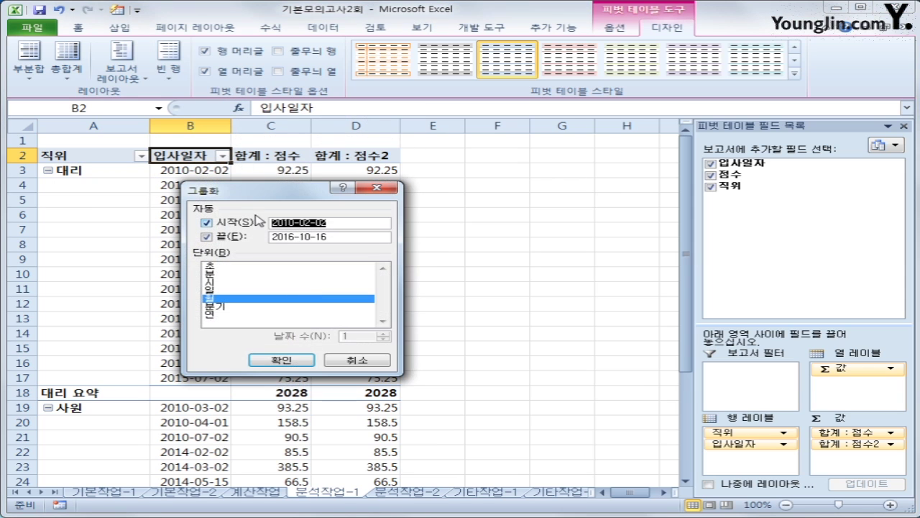
{"action": "left_click_drag", "start_coordinate": [249, 187], "coordinate": [409, 178]}
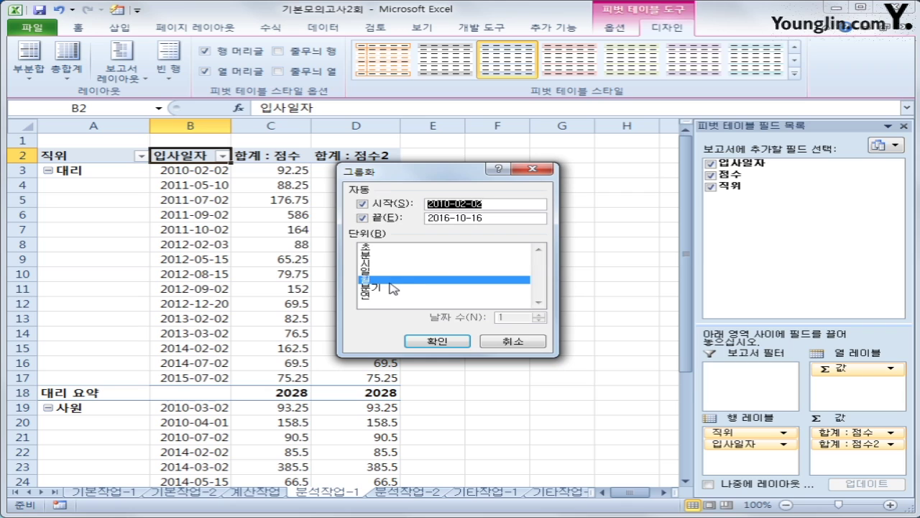
{"action": "left_click", "coordinate": [389, 281]}
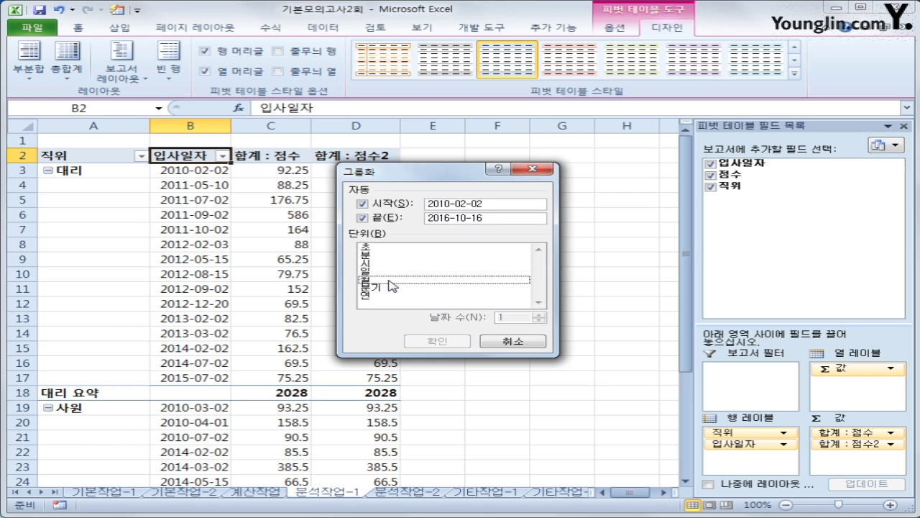
{"action": "left_click", "coordinate": [372, 295]}
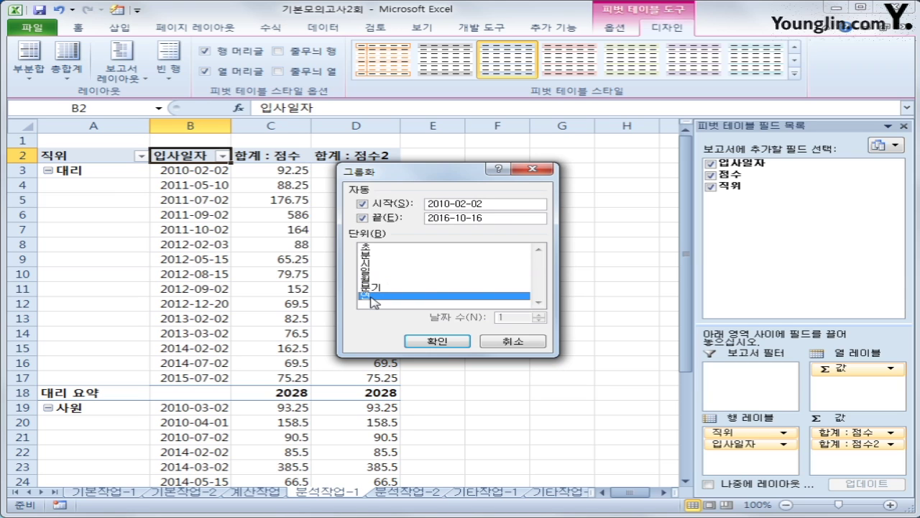
{"action": "left_click", "coordinate": [432, 344]}
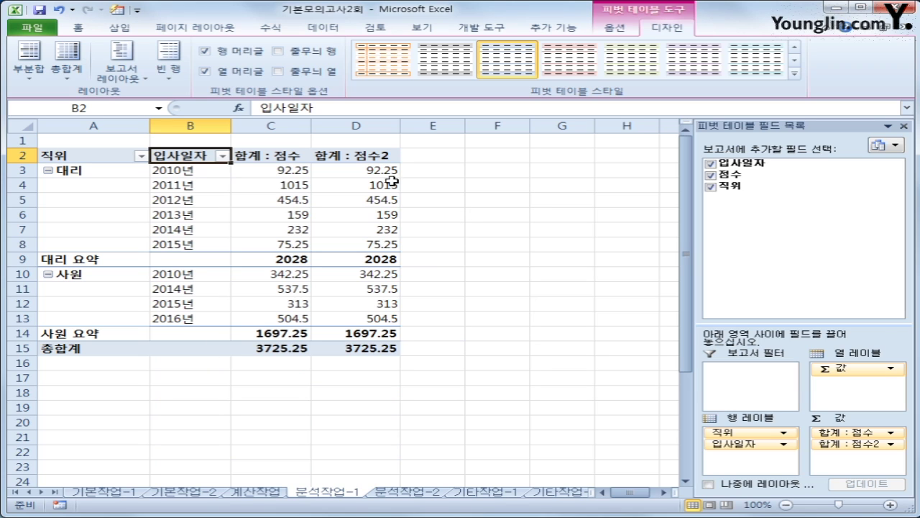
- Show the 합계 : 점수2 values as 열 합계 비율 (% of Column Total), totalling 100.00%
{"action": "left_click", "coordinate": [363, 157]}
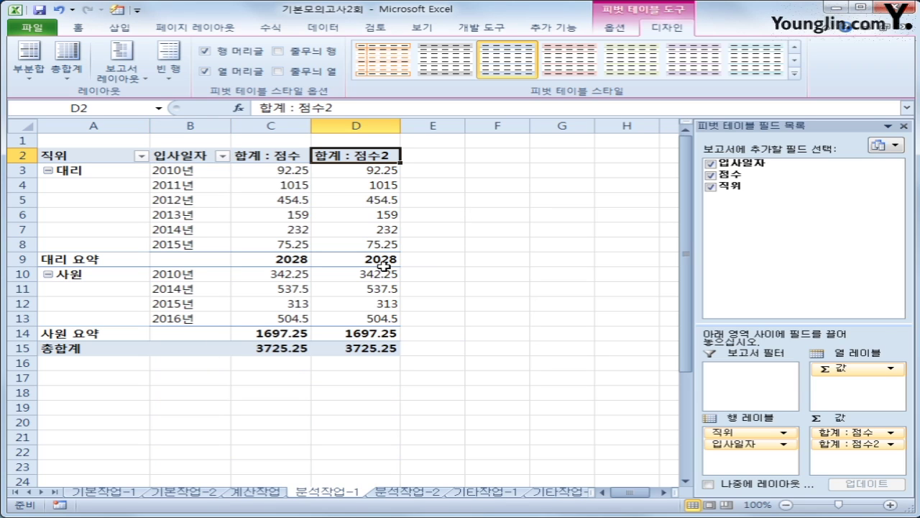
{"action": "mouse_move", "coordinate": [383, 266]}
{"action": "mouse_move", "coordinate": [352, 158]}
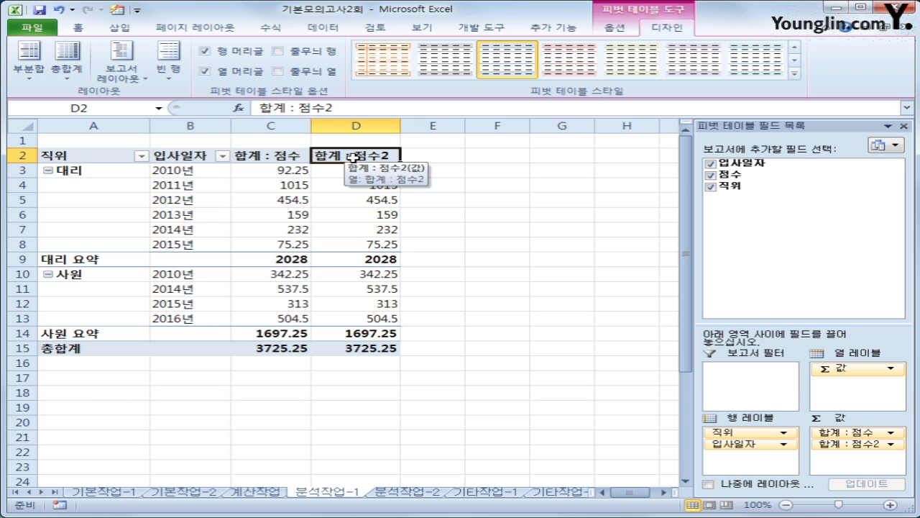
{"action": "right_click", "coordinate": [354, 157]}
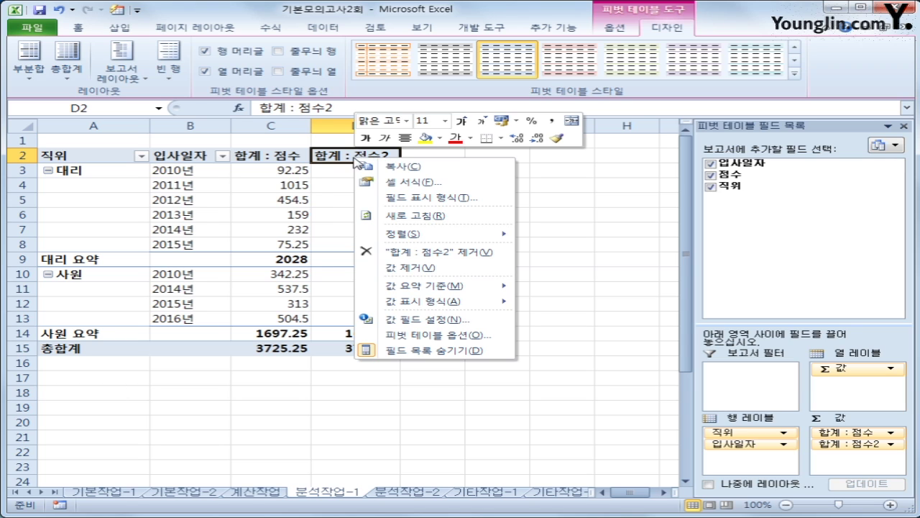
{"action": "left_click", "coordinate": [419, 320]}
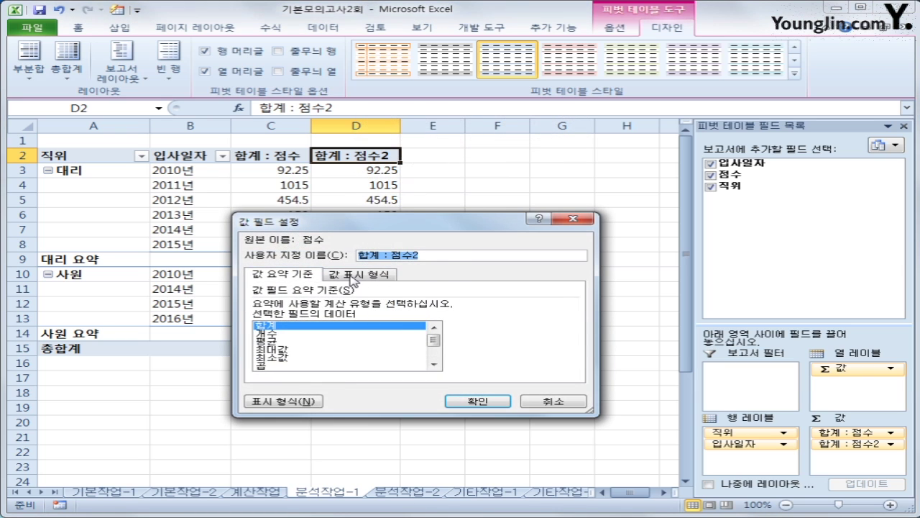
{"action": "left_click", "coordinate": [354, 277]}
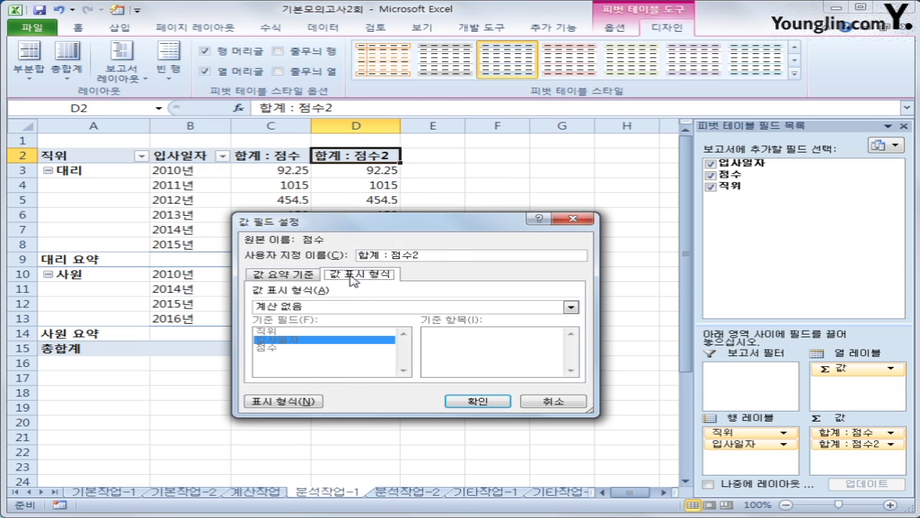
{"action": "left_click", "coordinate": [398, 307]}
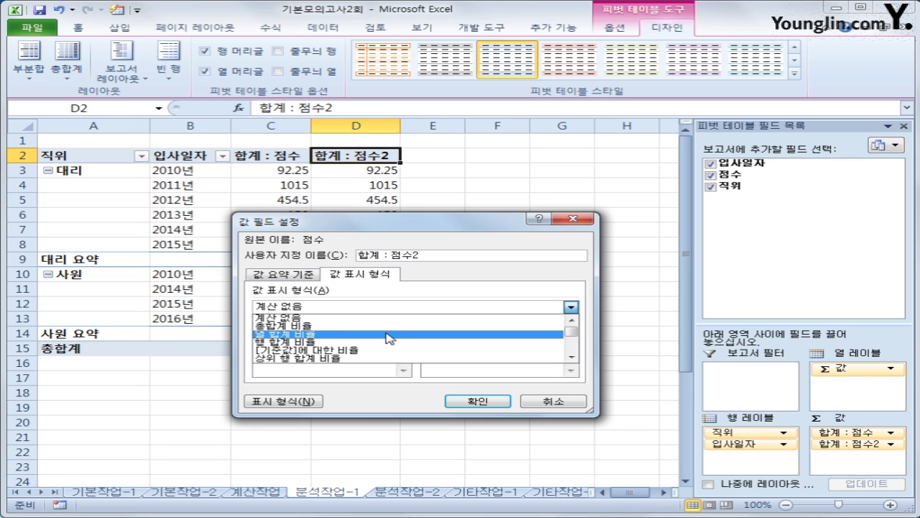
{"action": "left_click", "coordinate": [386, 333]}
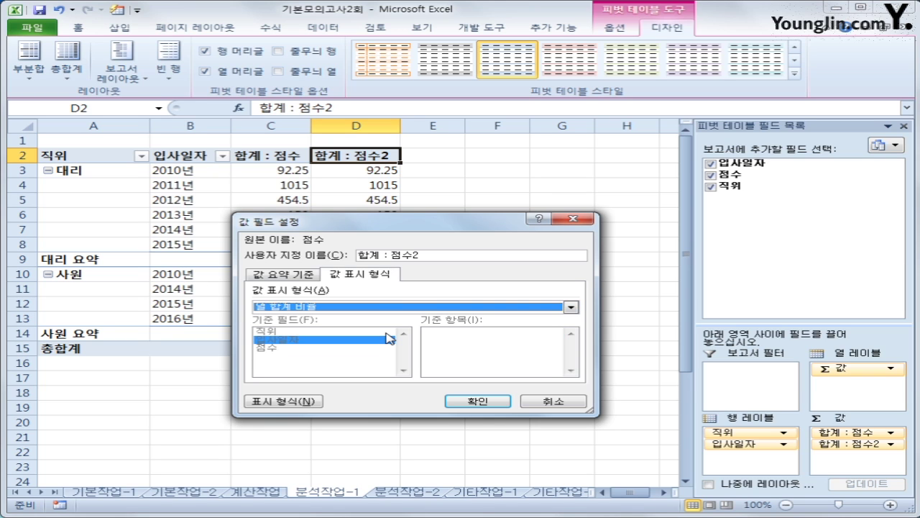
{"action": "left_click", "coordinate": [475, 401]}
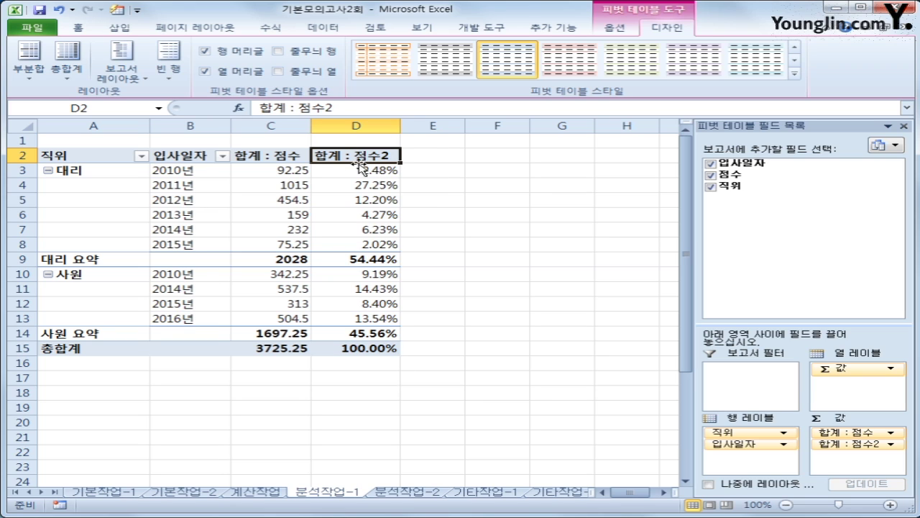
- Rename the percentage value field to 전체비율, then select a cell inside the pivot table
{"action": "right_click", "coordinate": [360, 155]}
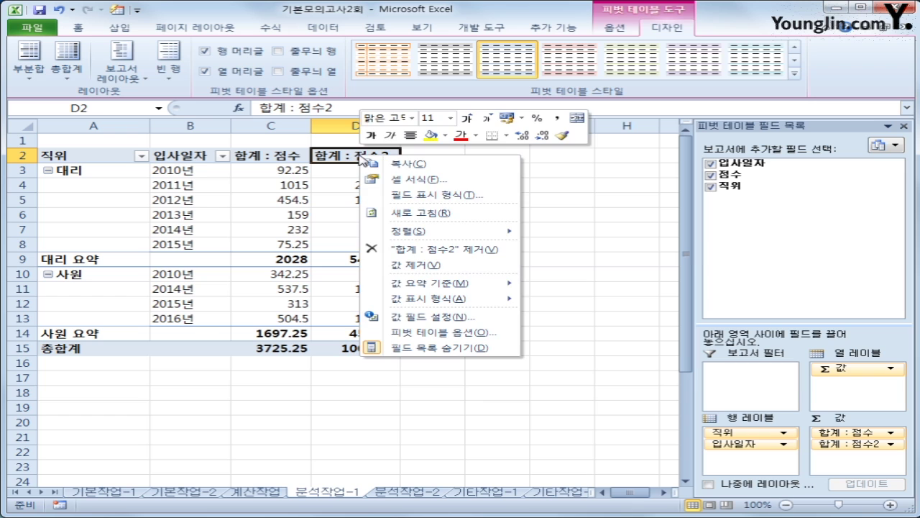
{"action": "left_click", "coordinate": [428, 317]}
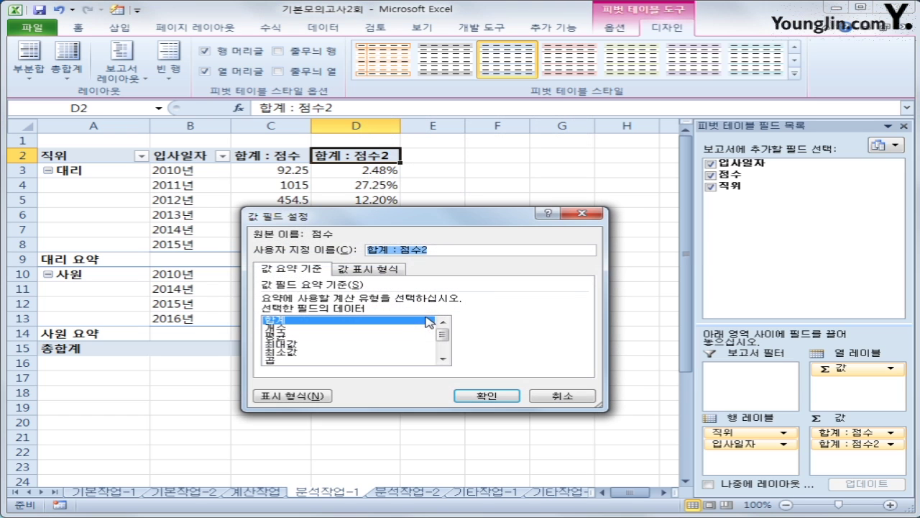
{"action": "left_click", "coordinate": [348, 272]}
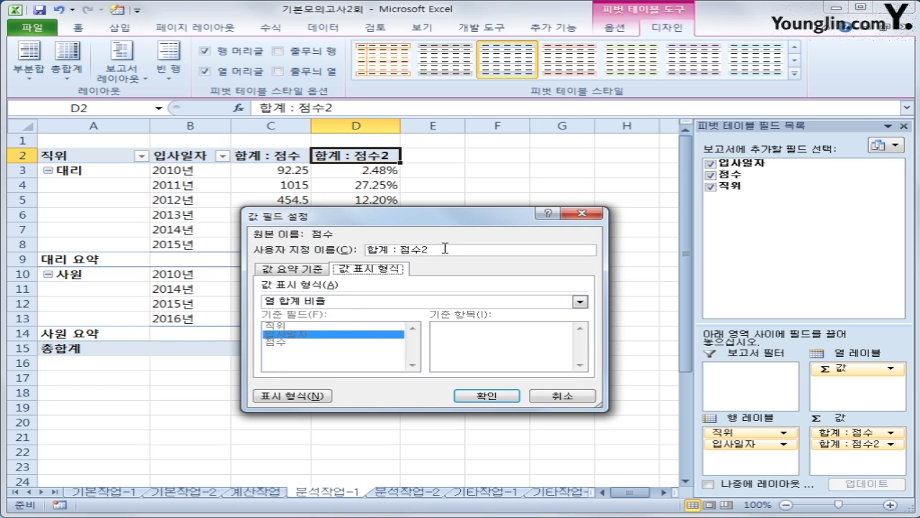
{"action": "left_click_drag", "start_coordinate": [445, 248], "coordinate": [365, 248]}
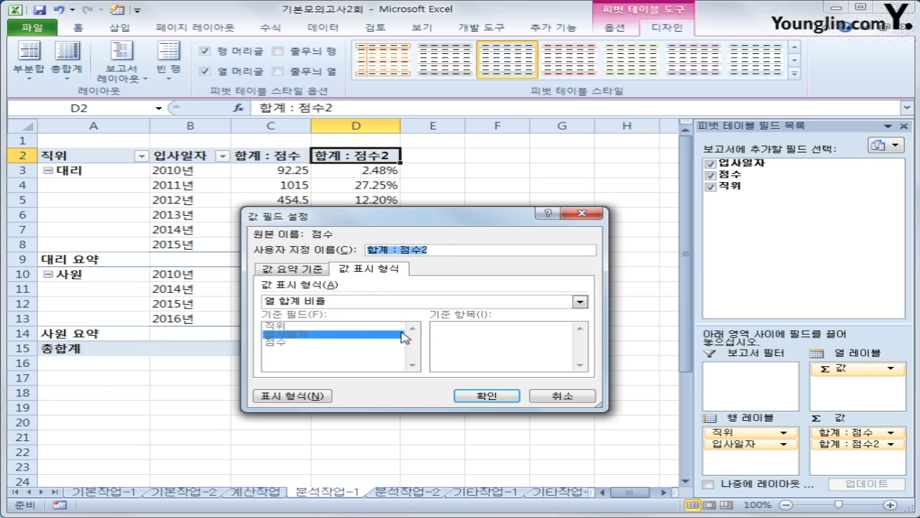
{"action": "type", "text": "전ㅊ"}
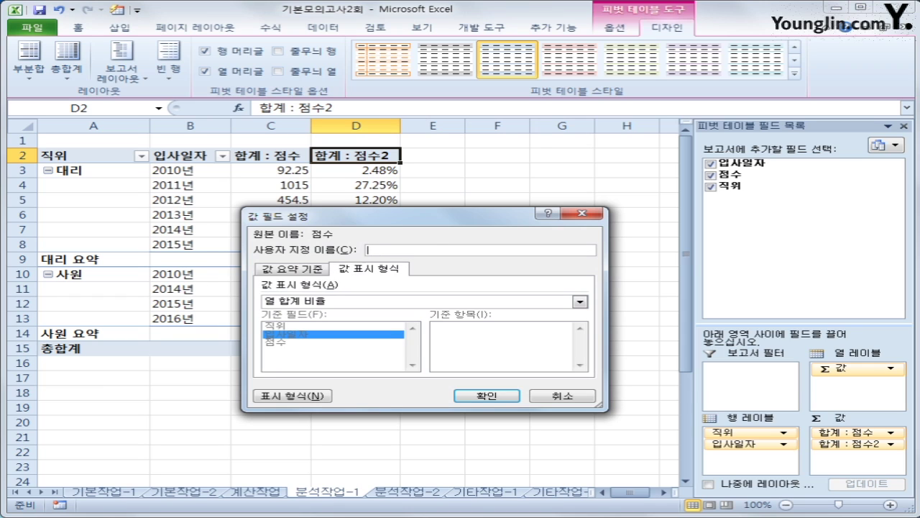
{"action": "type", "text": "ㅔ비율"}
{"action": "left_click", "coordinate": [475, 397]}
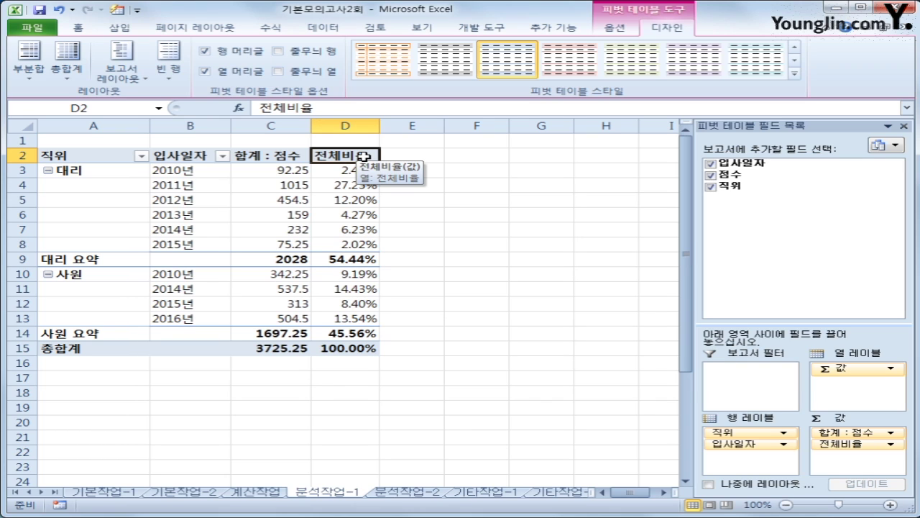
{"action": "left_click", "coordinate": [179, 182]}
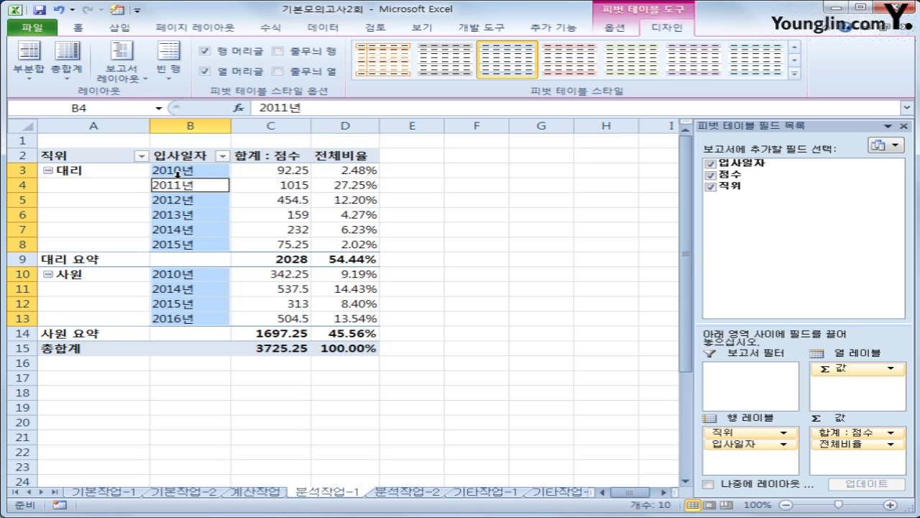
{"action": "left_click", "coordinate": [283, 183]}
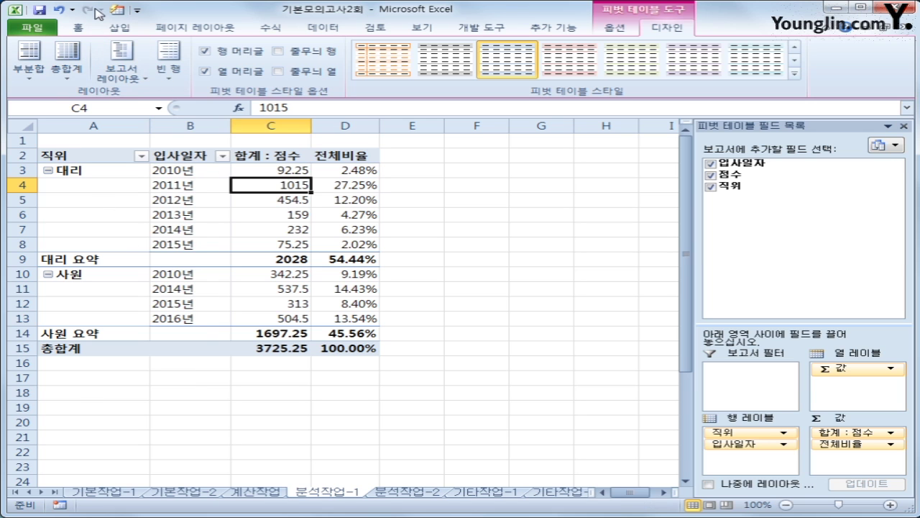
- Apply the 보고서 4 AutoFormat style to the pivot table, then go to sheet 분석작업-2
{"action": "left_click", "coordinate": [119, 12]}
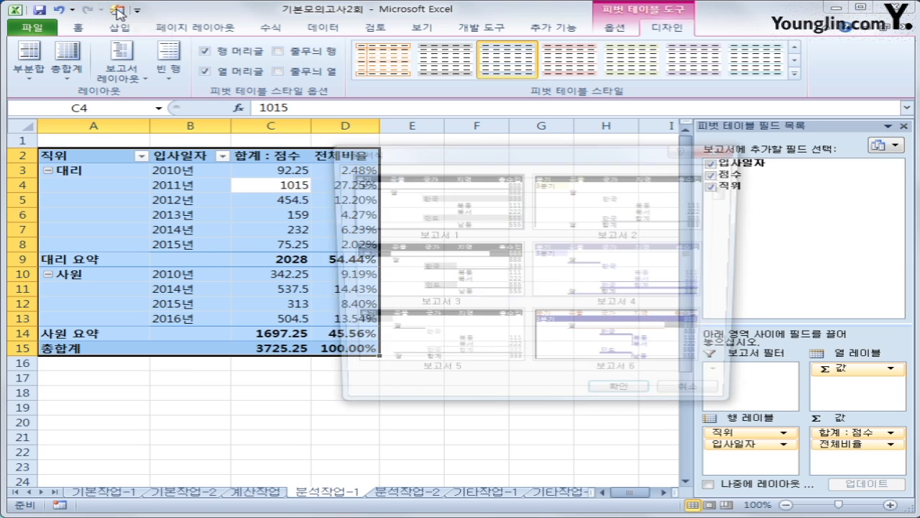
{"action": "left_click", "coordinate": [600, 338]}
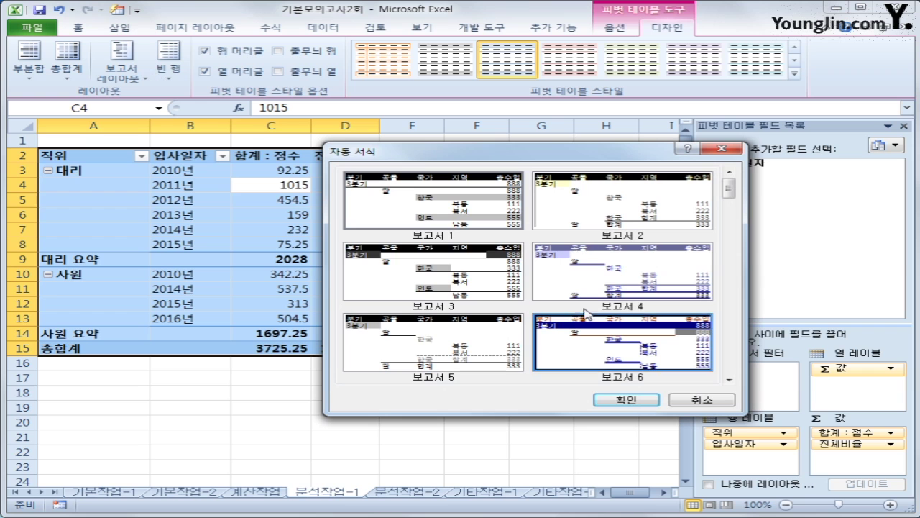
{"action": "left_click", "coordinate": [598, 280]}
{"action": "left_click", "coordinate": [611, 397]}
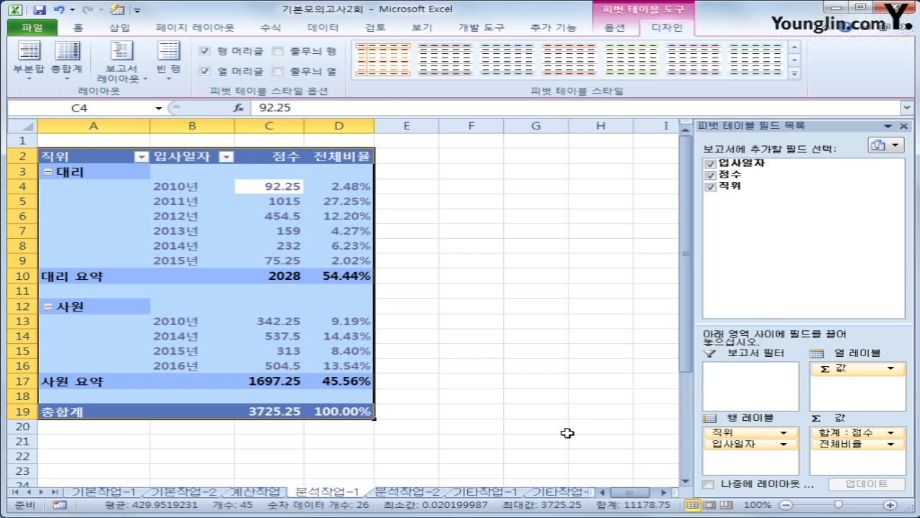
{"action": "left_click", "coordinate": [565, 428]}
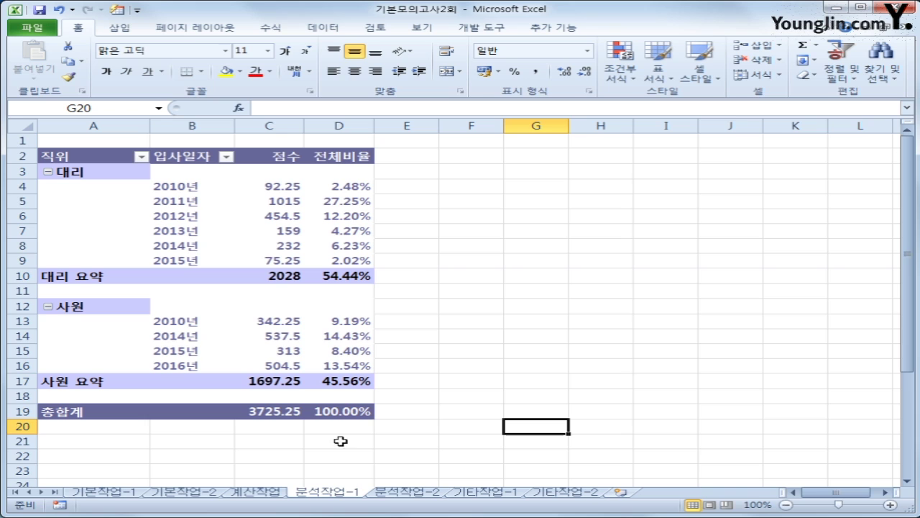
{"action": "left_click", "coordinate": [421, 492]}
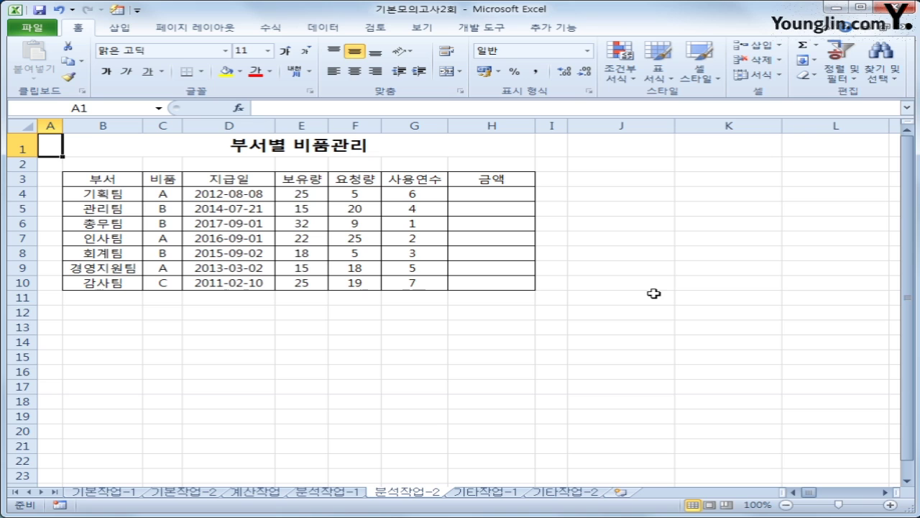
- Start recording a new macro named 금액계산
{"action": "left_click", "coordinate": [61, 505]}
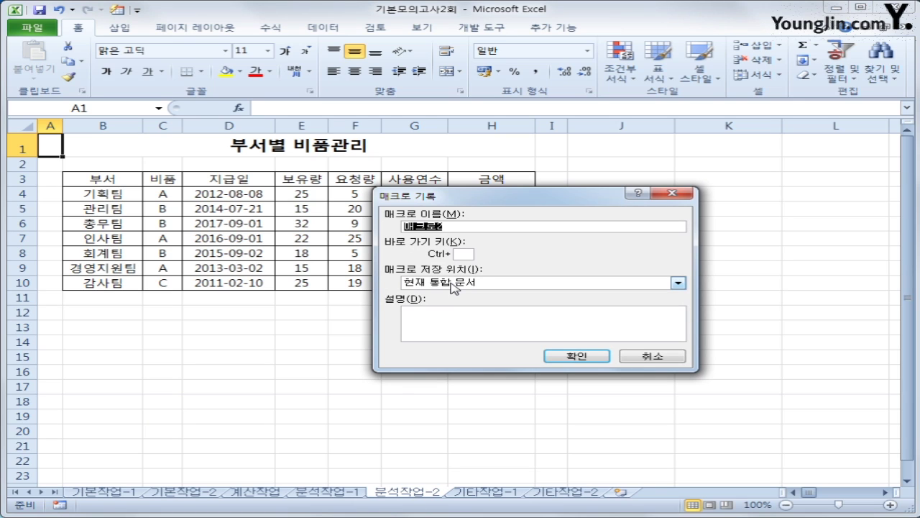
{"action": "type", "text": "금액계사ㄴ"}
{"action": "left_click", "coordinate": [554, 355]}
- Enter =(E4+F4)*3000 in H4 and fill it down through H10
{"action": "left_click", "coordinate": [496, 194]}
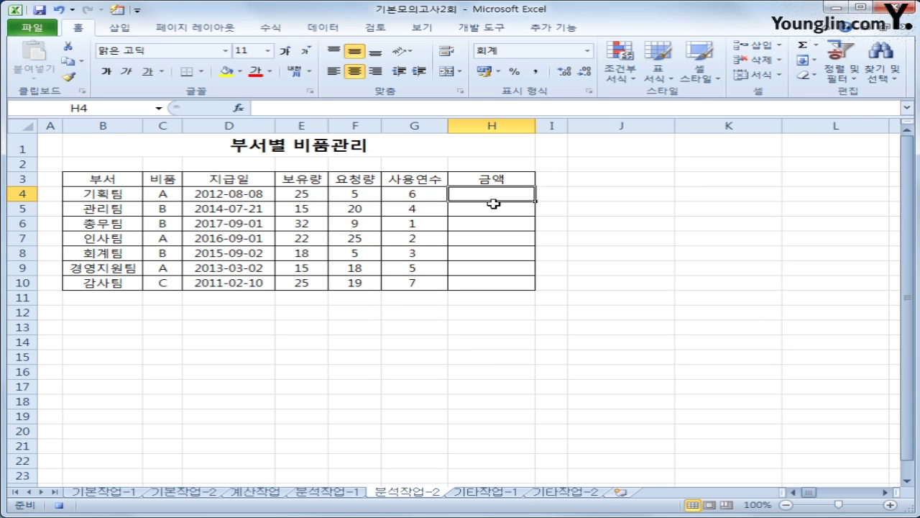
{"action": "type", "text": "="}
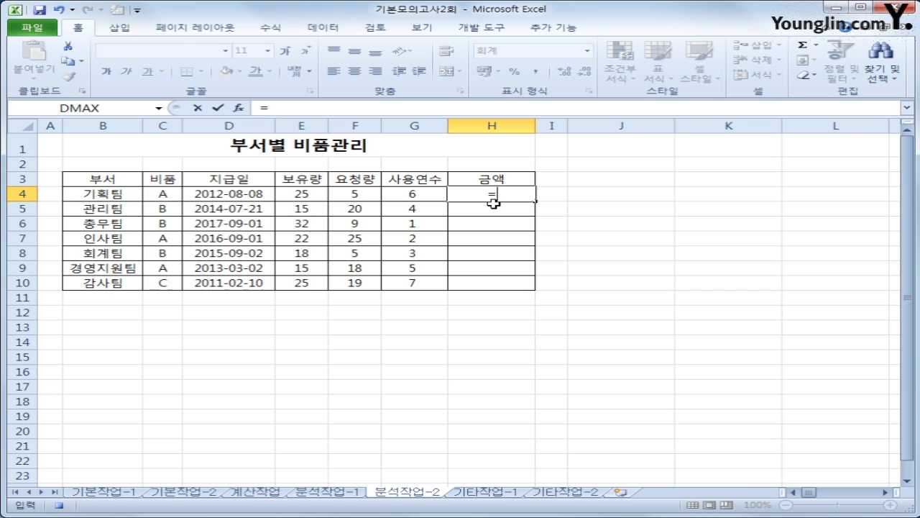
{"action": "type", "text": "("}
{"action": "key", "text": "Left"}
{"action": "key", "text": "Left"}
{"action": "key", "text": "Left"}
{"action": "type", "text": "+"}
{"action": "key", "text": "Left"}
{"action": "key", "text": "Left"}
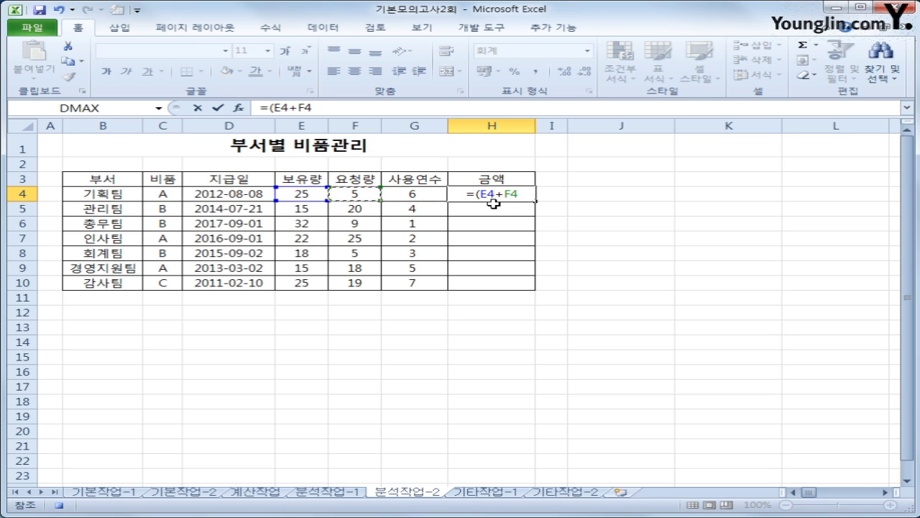
{"action": "type", "text": ")*"}
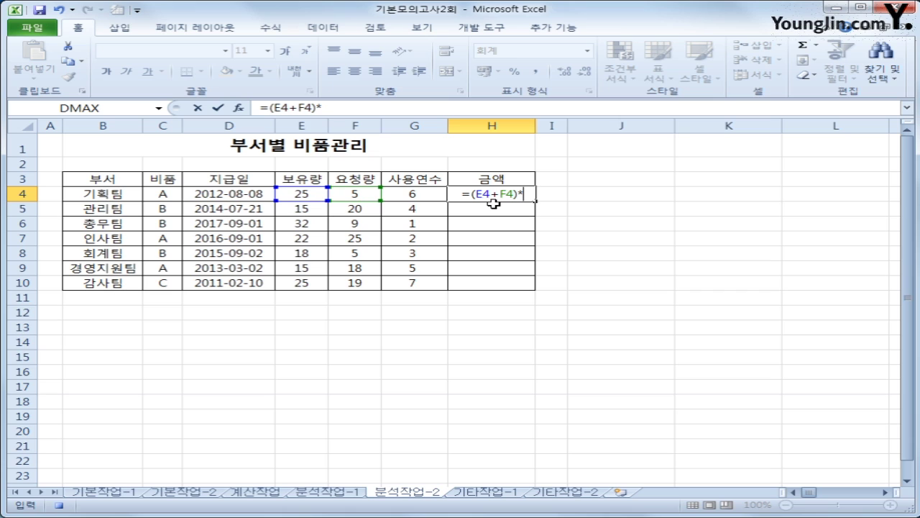
{"action": "type", "text": "3000"}
{"action": "key", "text": "Return"}
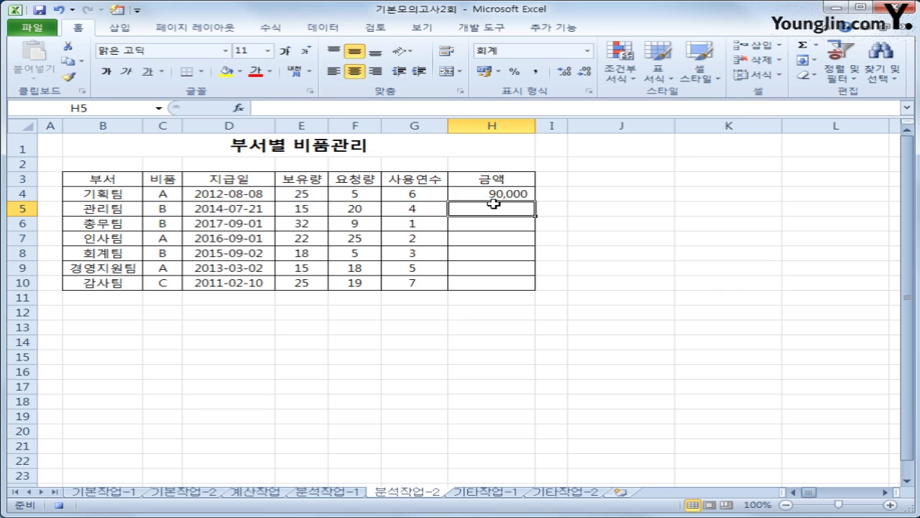
{"action": "left_click", "coordinate": [499, 195]}
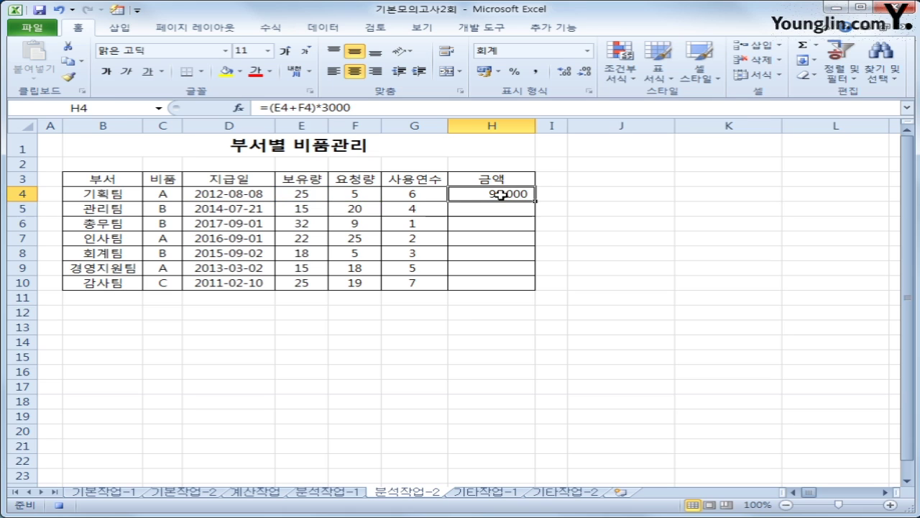
{"action": "left_click_drag", "start_coordinate": [535, 200], "coordinate": [515, 287]}
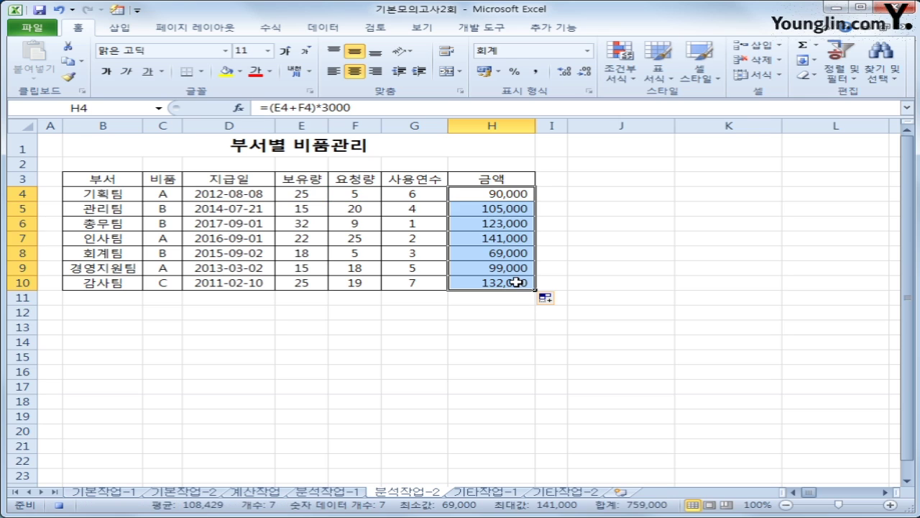
{"action": "left_click", "coordinate": [509, 285]}
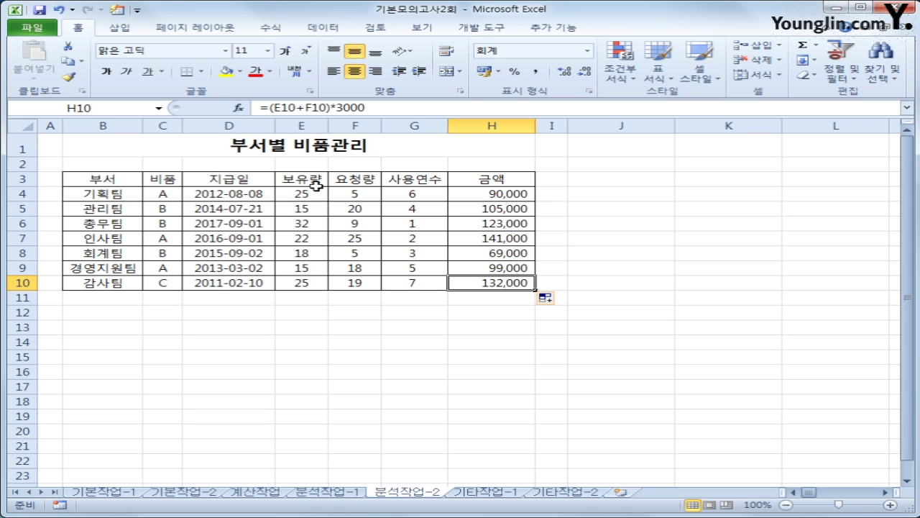
{"action": "left_click", "coordinate": [483, 29]}
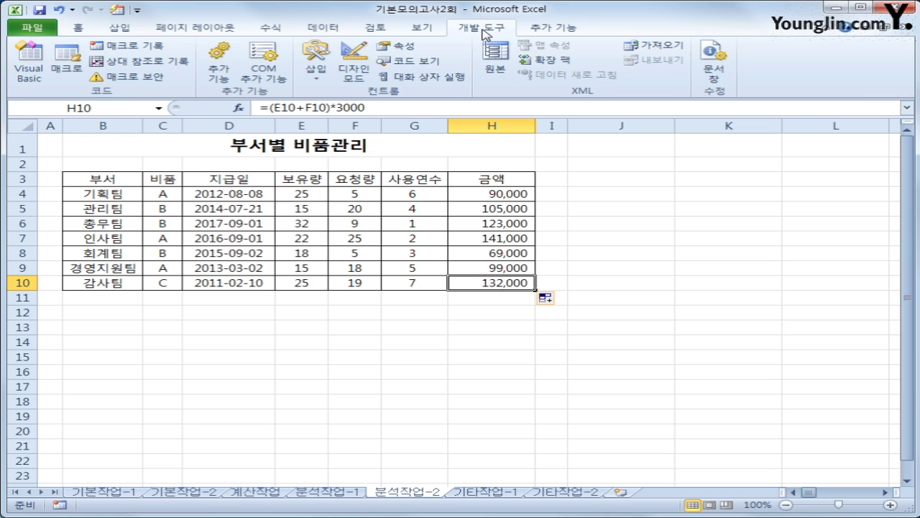
- Draw a form button near J3, assign it the 금액계산 macro, and caption it 계산
{"action": "left_click", "coordinate": [319, 79]}
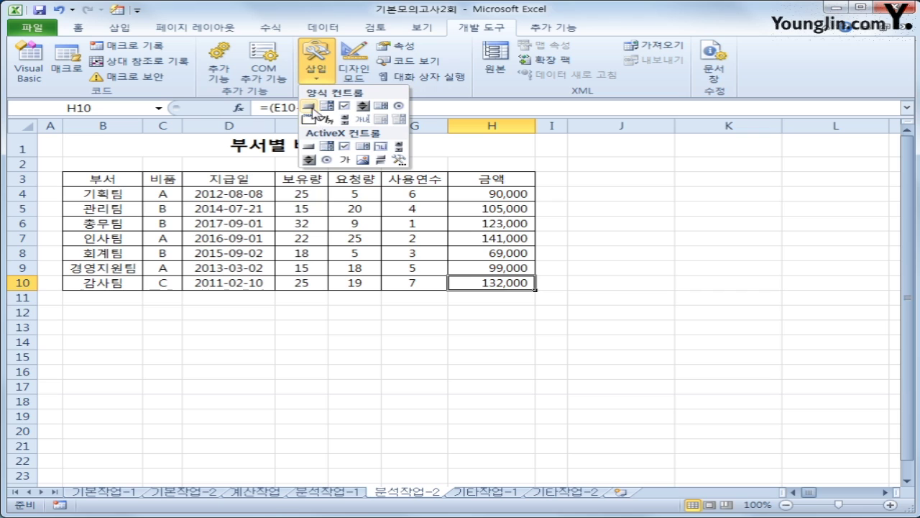
{"action": "left_click", "coordinate": [309, 106]}
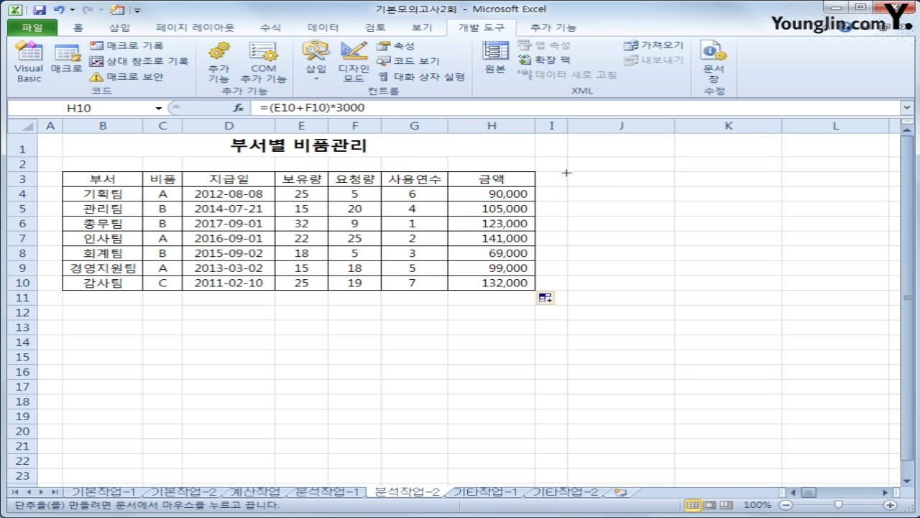
{"action": "left_click_drag", "start_coordinate": [566, 172], "coordinate": [632, 204]}
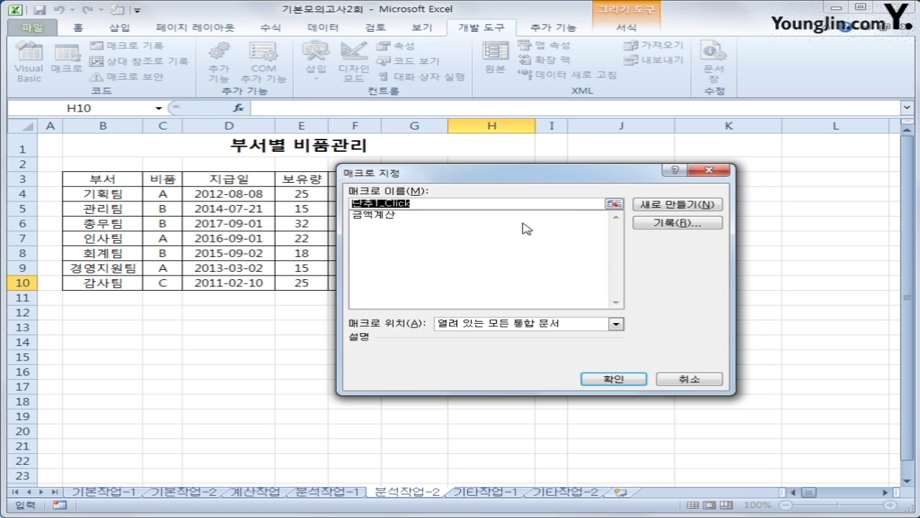
{"action": "left_click", "coordinate": [401, 215]}
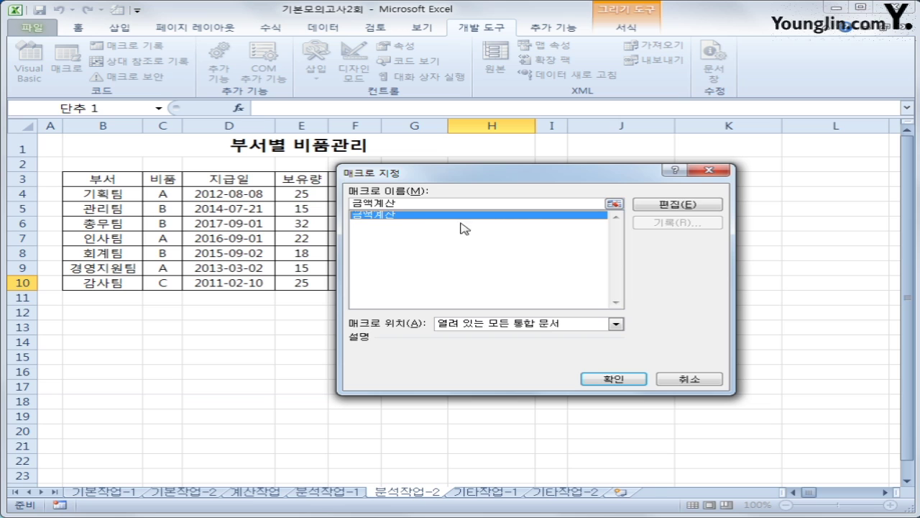
{"action": "left_click", "coordinate": [631, 379]}
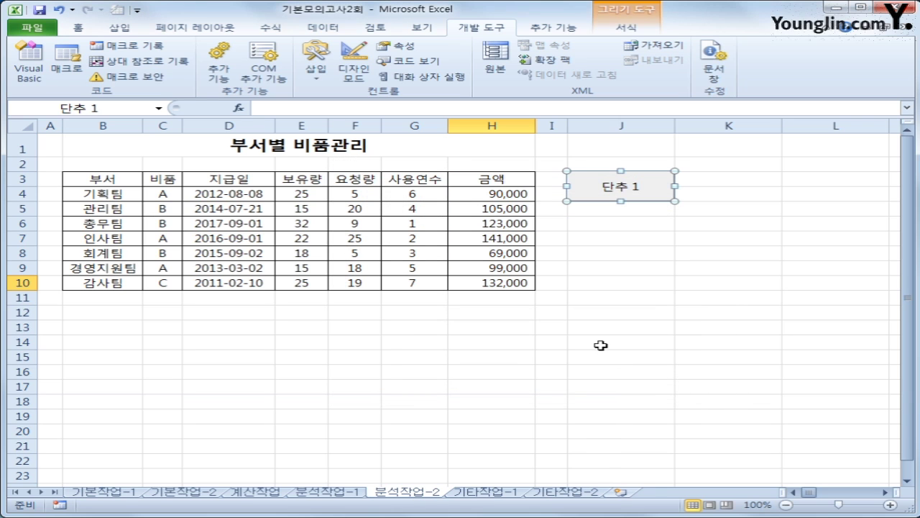
{"action": "type", "text": "계산"}
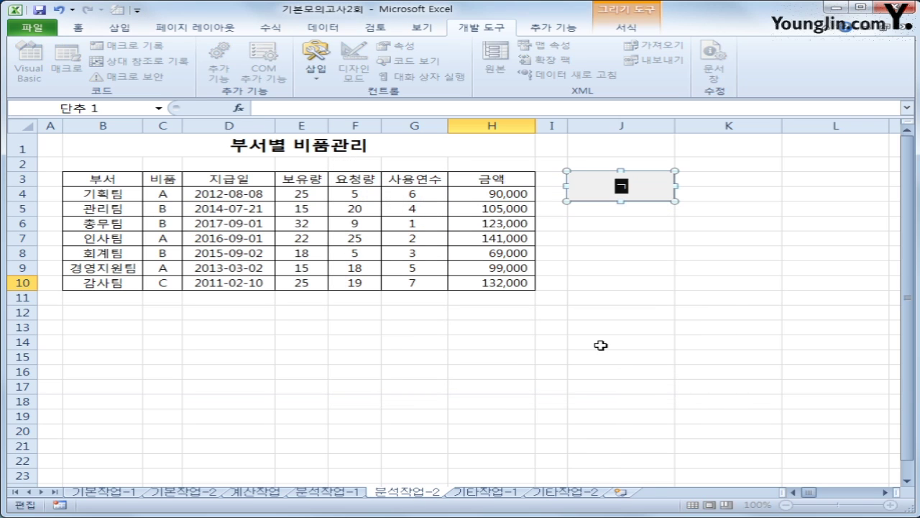
{"action": "left_click", "coordinate": [600, 346]}
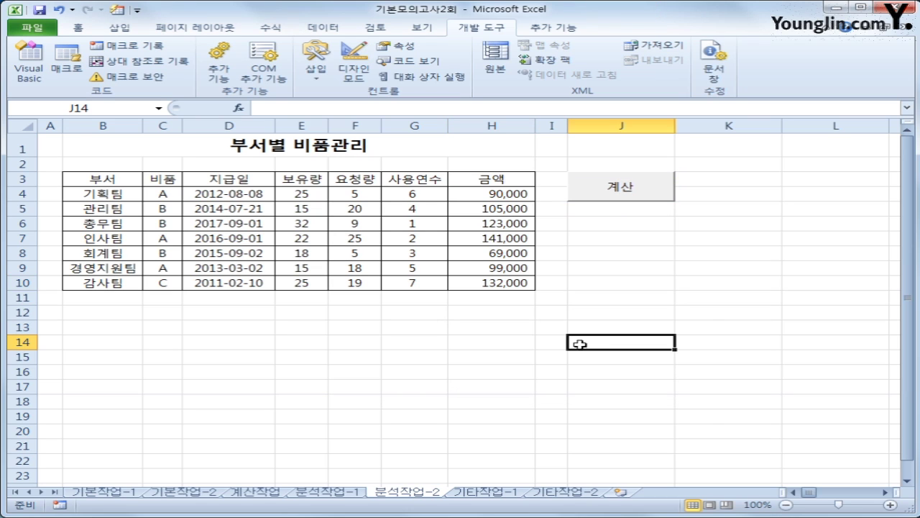
- On sheet 기타작업-1, change the 판매량 series chart type to Line with Markers
{"action": "left_click", "coordinate": [484, 491]}
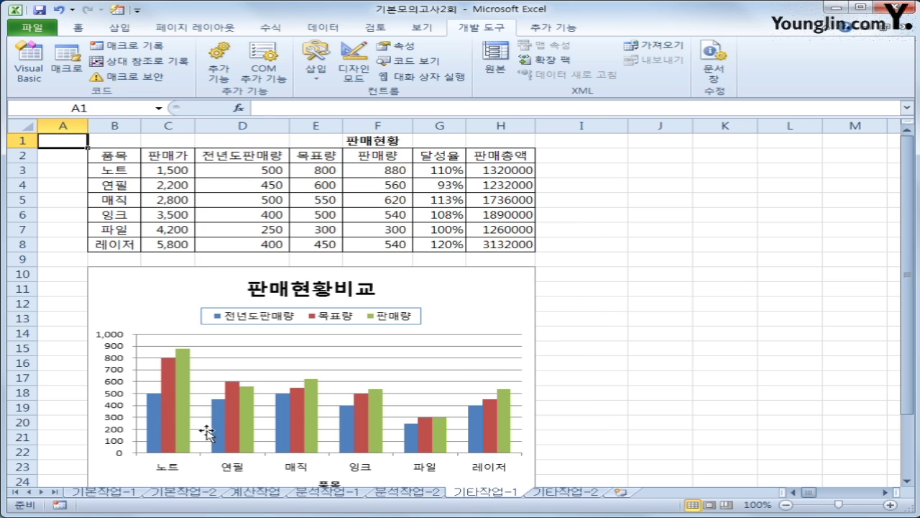
{"action": "left_click", "coordinate": [181, 380]}
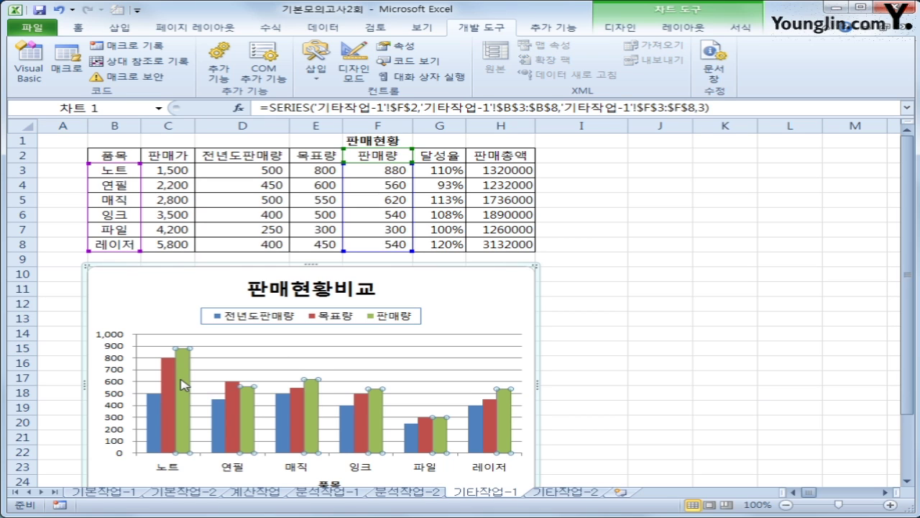
{"action": "right_click", "coordinate": [182, 378]}
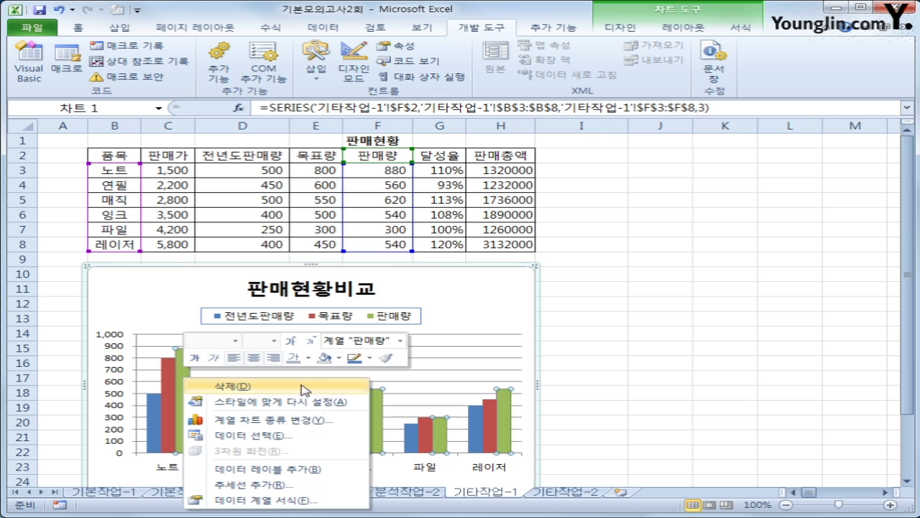
{"action": "left_click", "coordinate": [323, 421]}
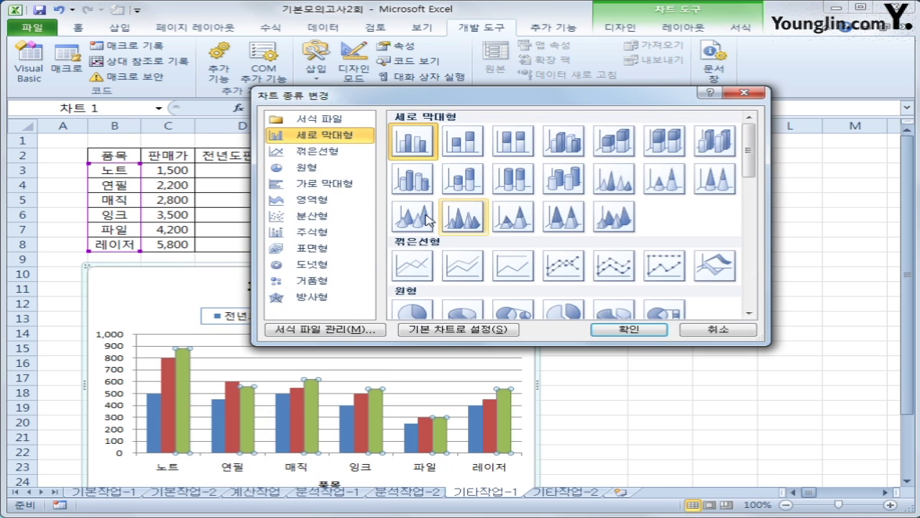
{"action": "left_click", "coordinate": [561, 270]}
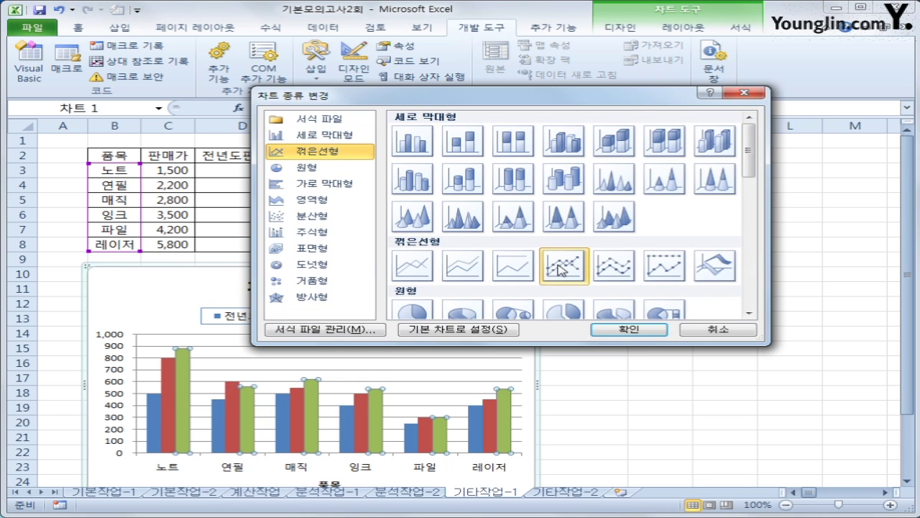
{"action": "left_click", "coordinate": [634, 329]}
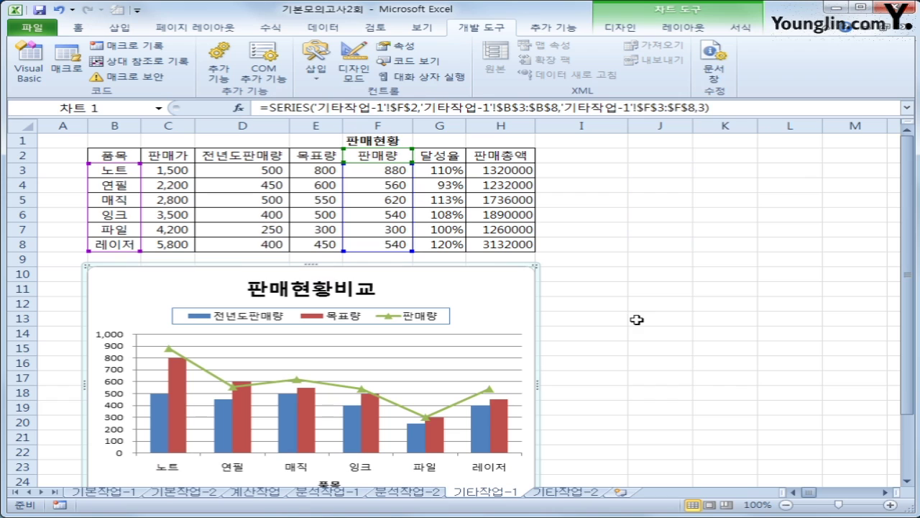
- Add value data labels to the 판매량 line (880, 560, 620, 540, 300, 540)
{"action": "left_click", "coordinate": [169, 350]}
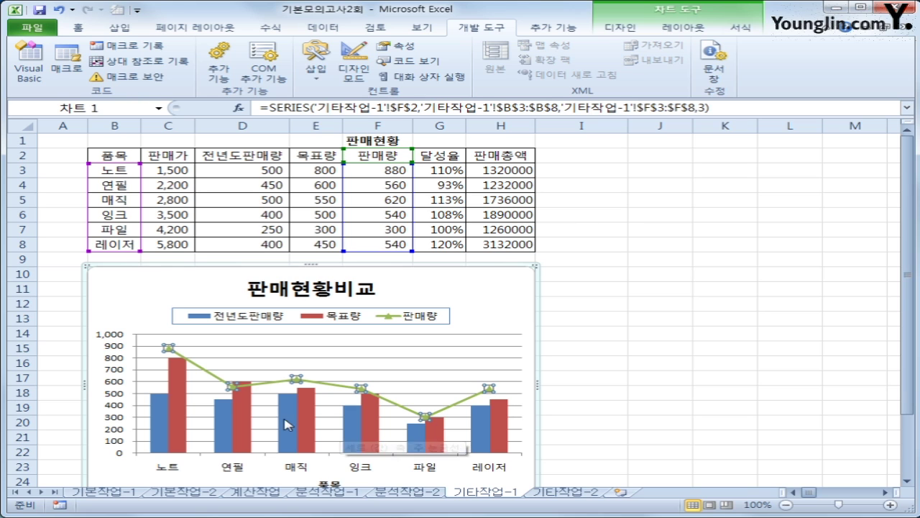
{"action": "right_click", "coordinate": [168, 349]}
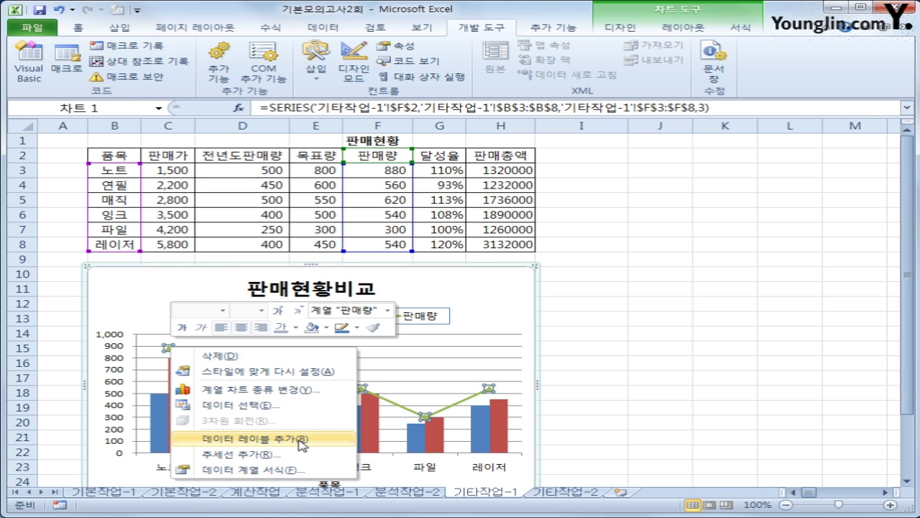
{"action": "left_click", "coordinate": [251, 438]}
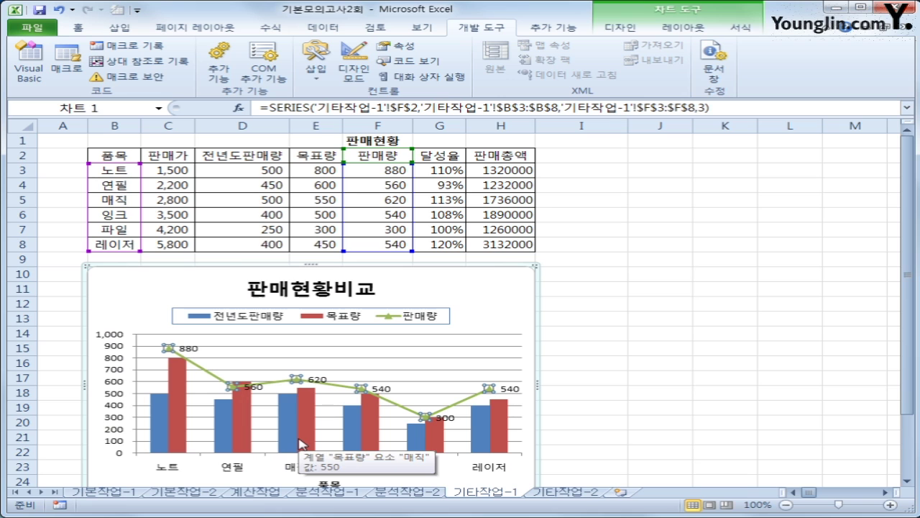
{"action": "right_click", "coordinate": [170, 350]}
{"action": "left_click", "coordinate": [314, 472]}
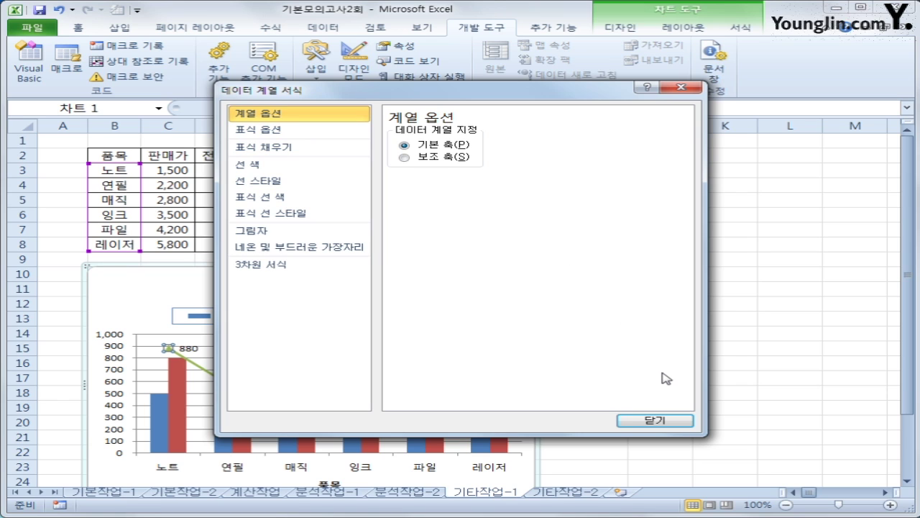
{"action": "left_click", "coordinate": [655, 421]}
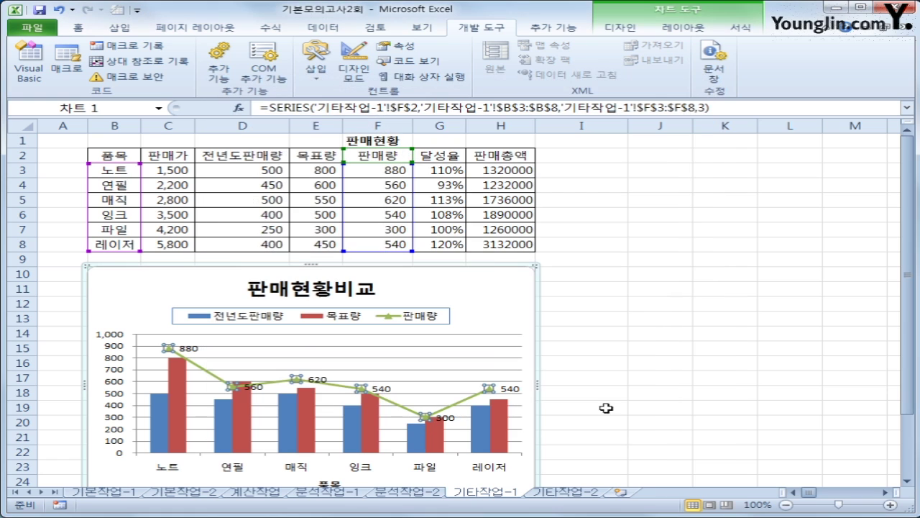
- Set the chart's series overlap (계열 겹치기) to 50% in 데이터 계열 서식
{"action": "left_click", "coordinate": [185, 392]}
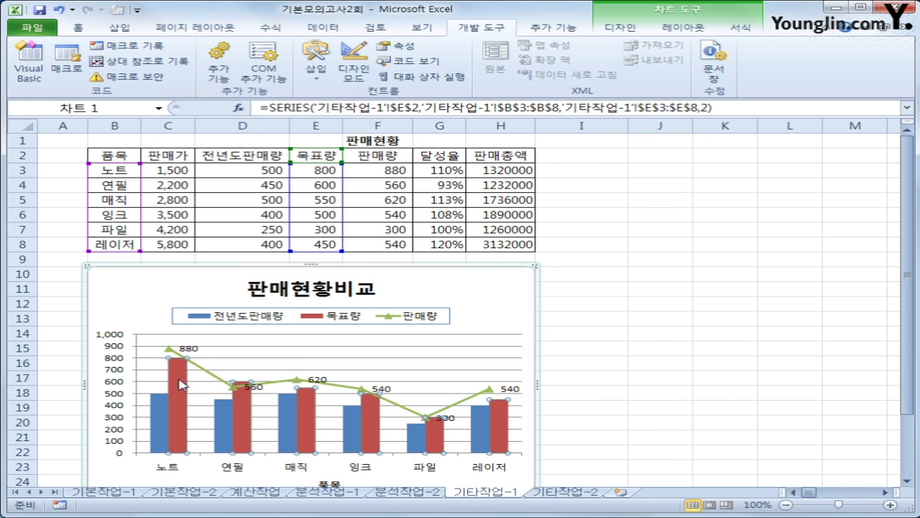
{"action": "right_click", "coordinate": [177, 374]}
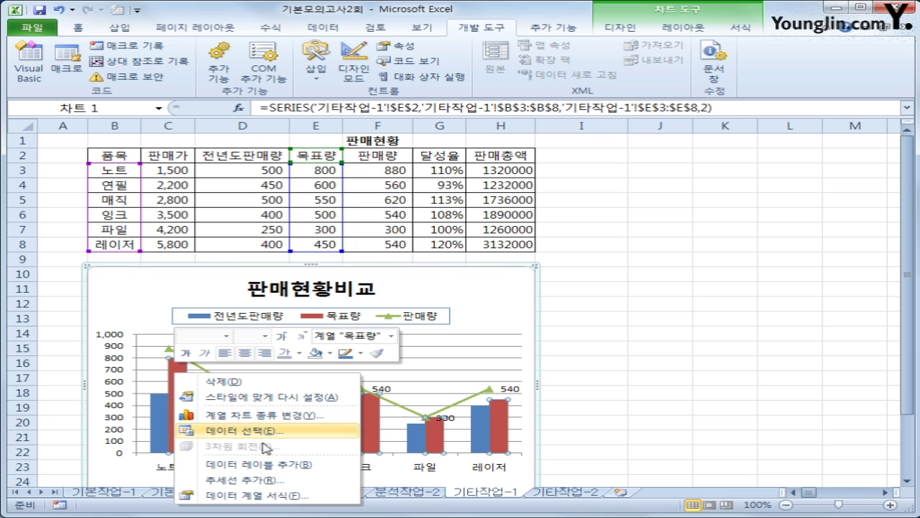
{"action": "left_click", "coordinate": [293, 495]}
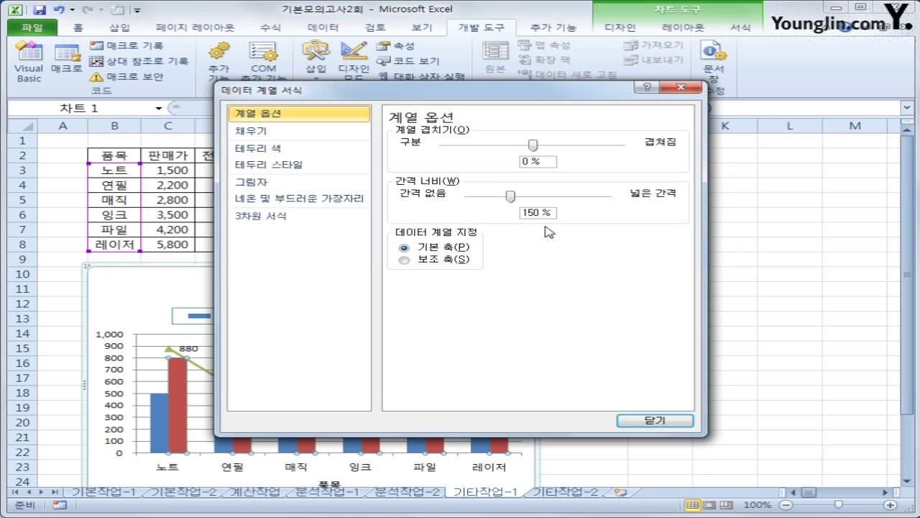
{"action": "left_click_drag", "start_coordinate": [551, 162], "coordinate": [507, 161]}
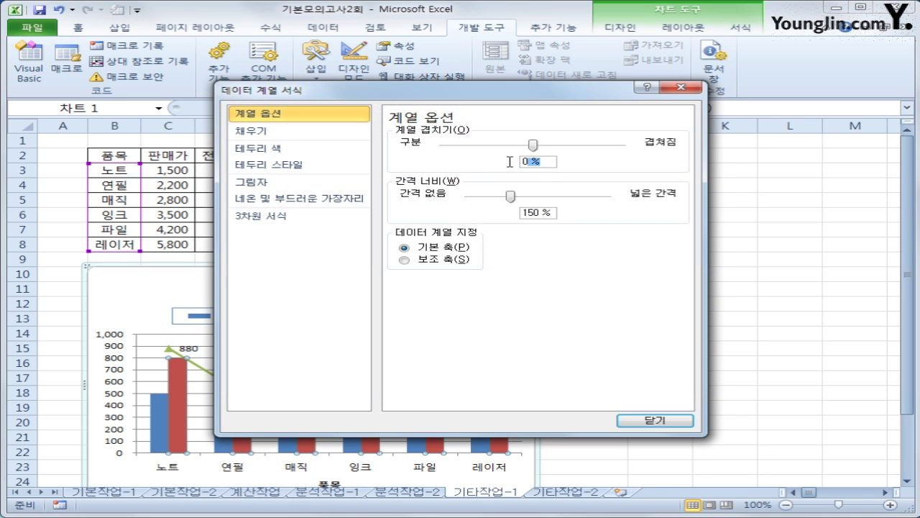
{"action": "type", "text": "50"}
{"action": "left_click", "coordinate": [668, 421]}
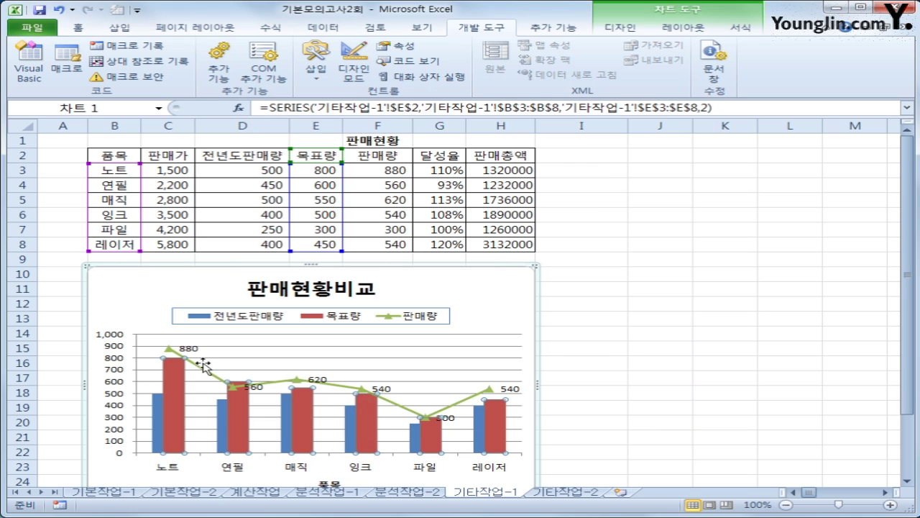
{"action": "left_click", "coordinate": [119, 365]}
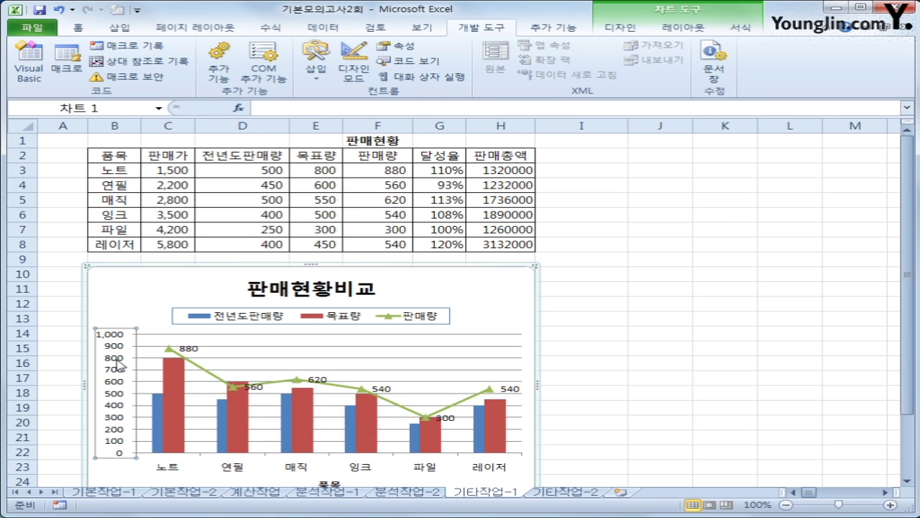
- Fix the value axis minimum at 200 and its major unit at 200
{"action": "right_click", "coordinate": [118, 364]}
{"action": "left_click", "coordinate": [204, 505]}
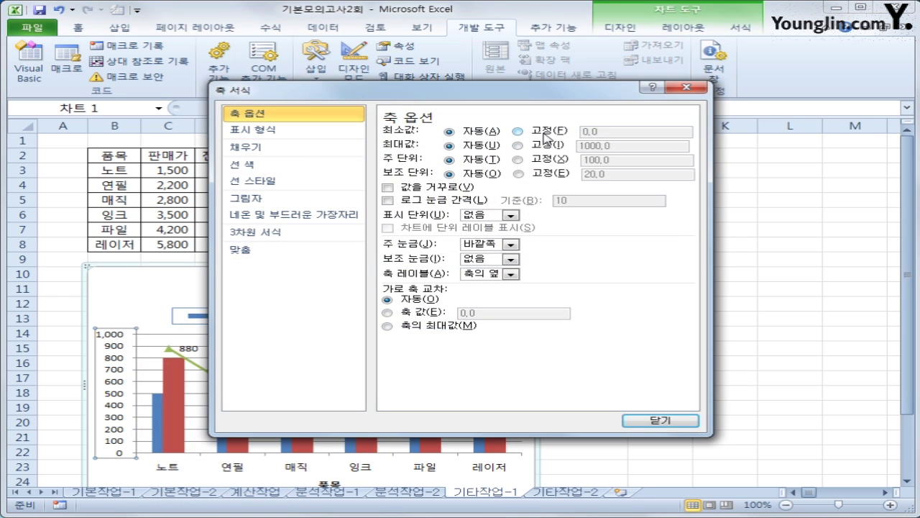
{"action": "left_click", "coordinate": [544, 136]}
{"action": "type", "text": "20"}
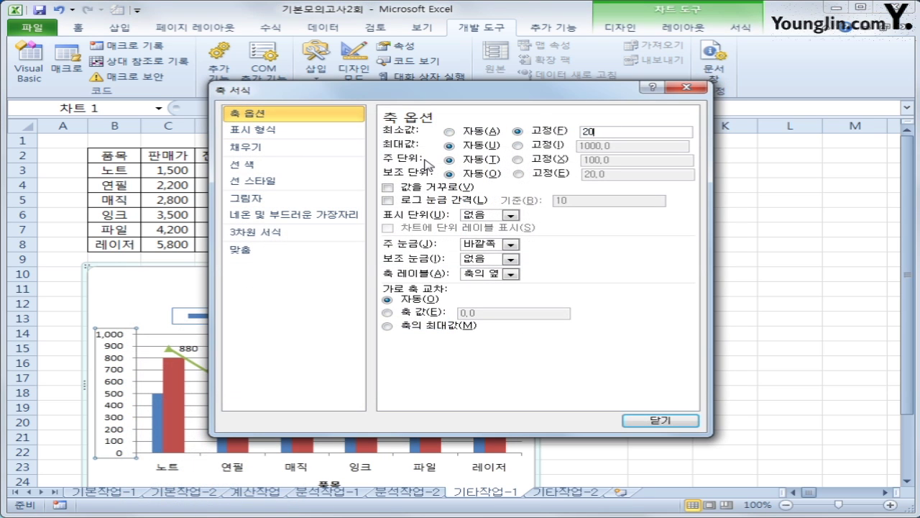
{"action": "type", "text": "0"}
{"action": "left_click", "coordinate": [518, 159]}
{"action": "left_click_drag", "start_coordinate": [627, 159], "coordinate": [583, 160]}
{"action": "type", "text": "200"}
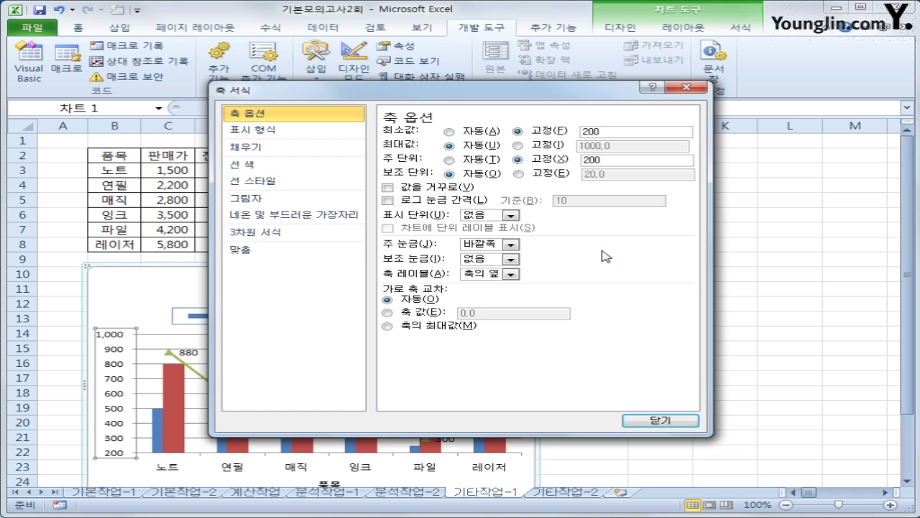
{"action": "left_click", "coordinate": [688, 425]}
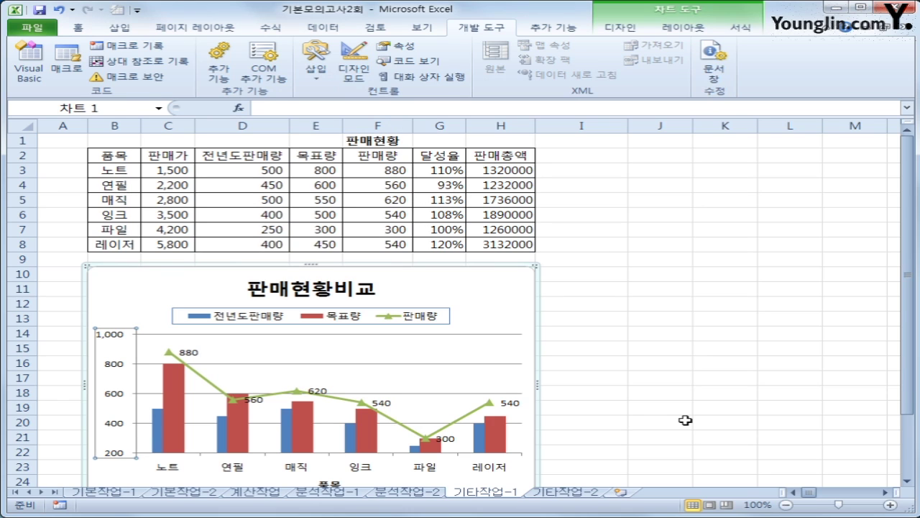
- Give the chart area 둥근 모서리 (rounded corners) and the first 바깥쪽 shadow preset
{"action": "right_click", "coordinate": [489, 288]}
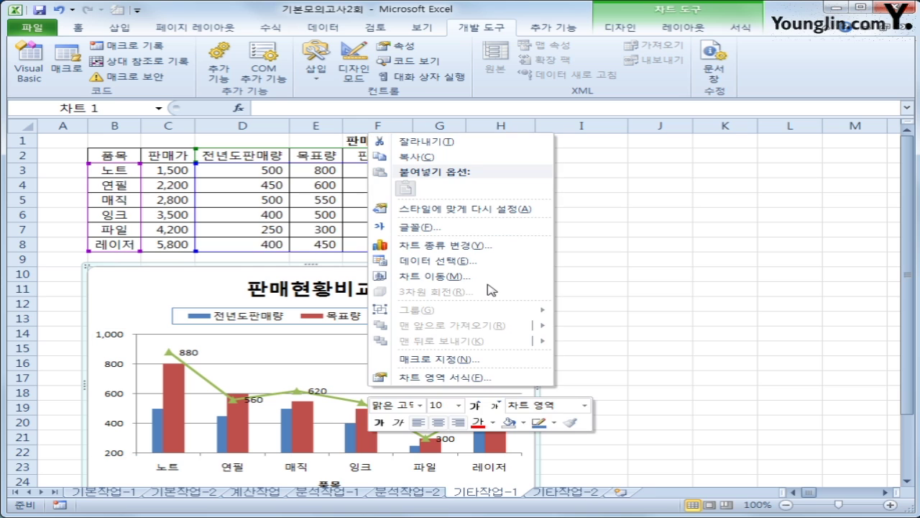
{"action": "left_click", "coordinate": [500, 377]}
{"action": "left_click", "coordinate": [307, 148]}
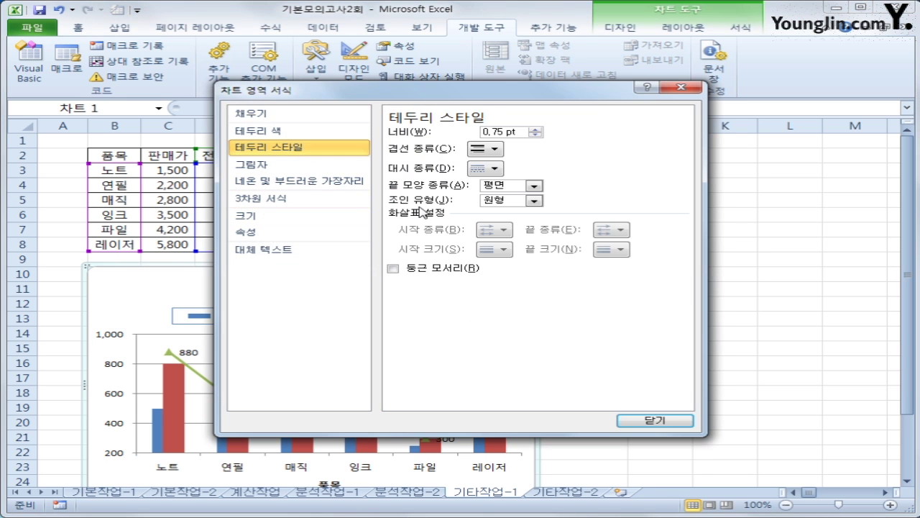
{"action": "left_click", "coordinate": [434, 271]}
{"action": "left_click", "coordinate": [283, 170]}
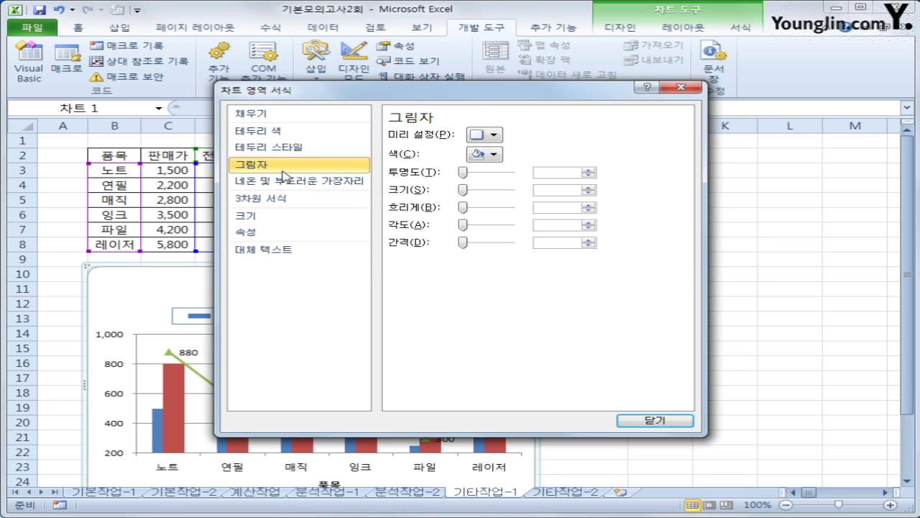
{"action": "left_click", "coordinate": [490, 138]}
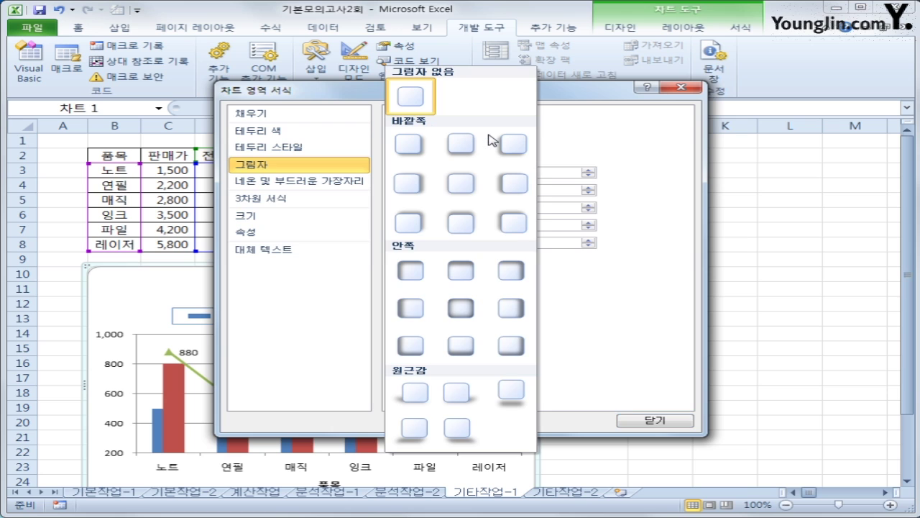
{"action": "left_click", "coordinate": [408, 152]}
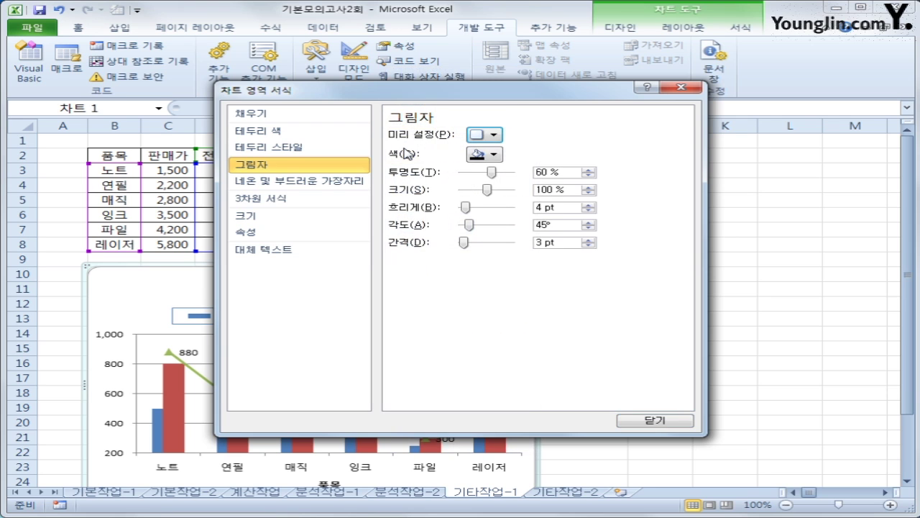
{"action": "left_click", "coordinate": [651, 420]}
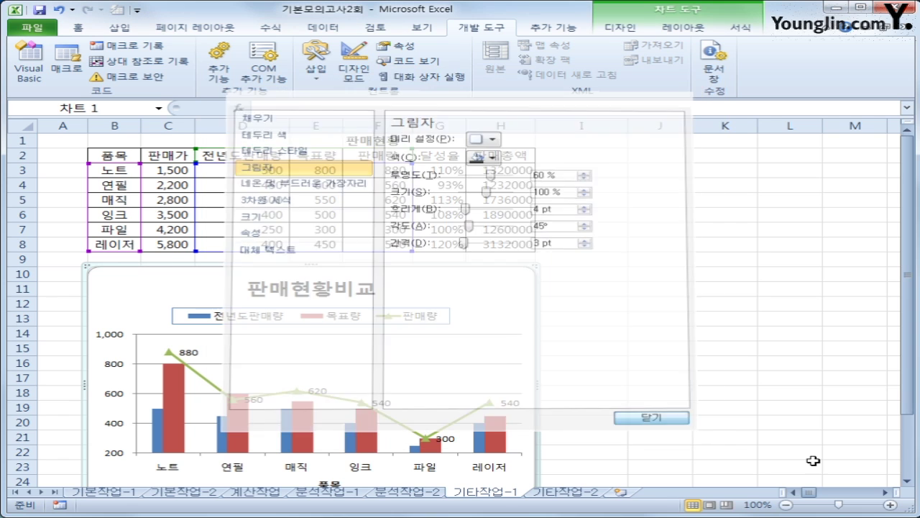
{"action": "left_click", "coordinate": [741, 439]}
{"action": "scroll", "coordinate": [726, 436], "scroll_direction": "down", "scroll_amount": 1}
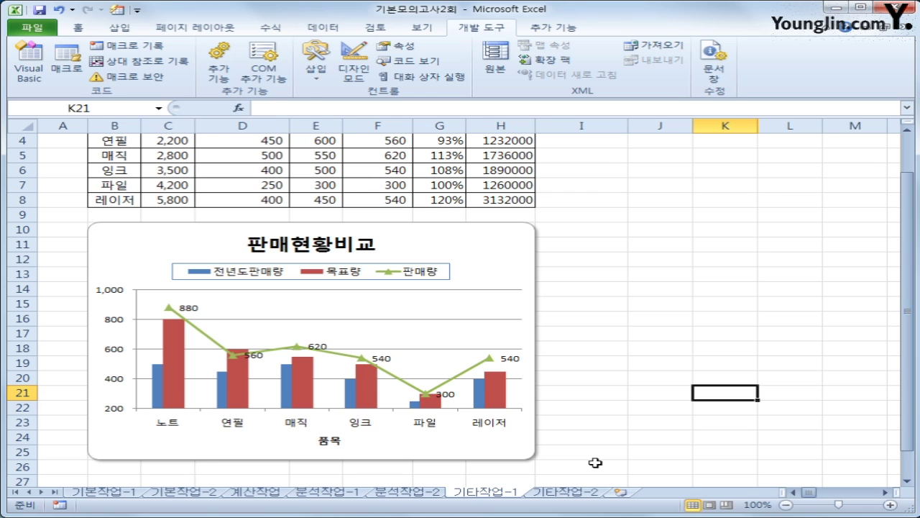
- Switch to the 기타작업-2 sheet, turn on Design Mode, and select the 인사고과입력현황 button
{"action": "left_click", "coordinate": [584, 493]}
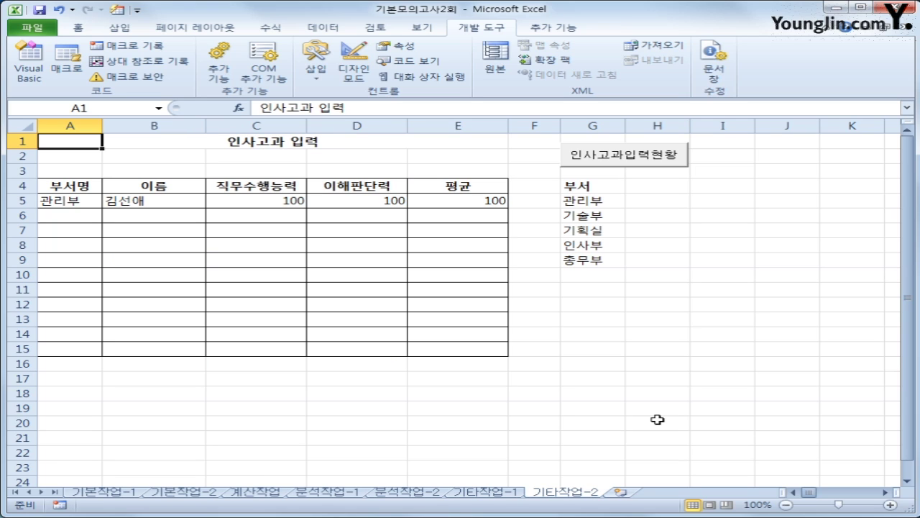
{"action": "left_click", "coordinate": [668, 291]}
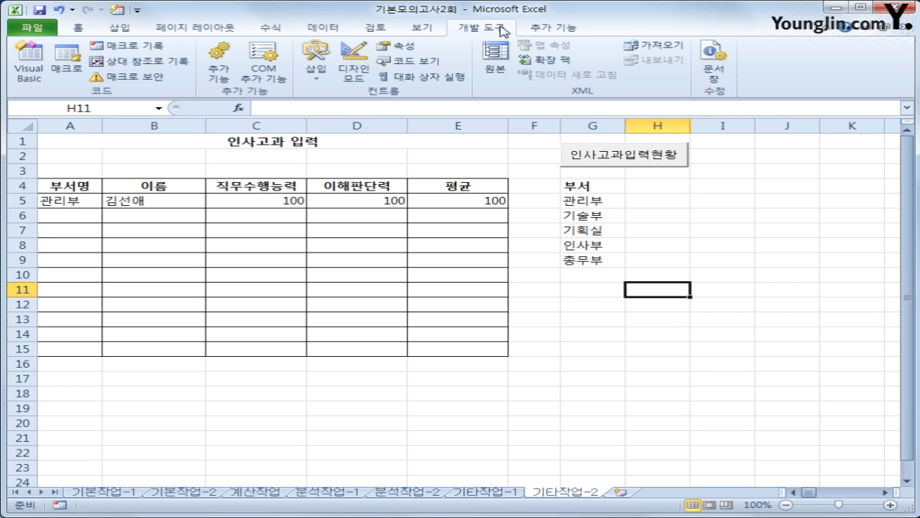
{"action": "left_click", "coordinate": [353, 64]}
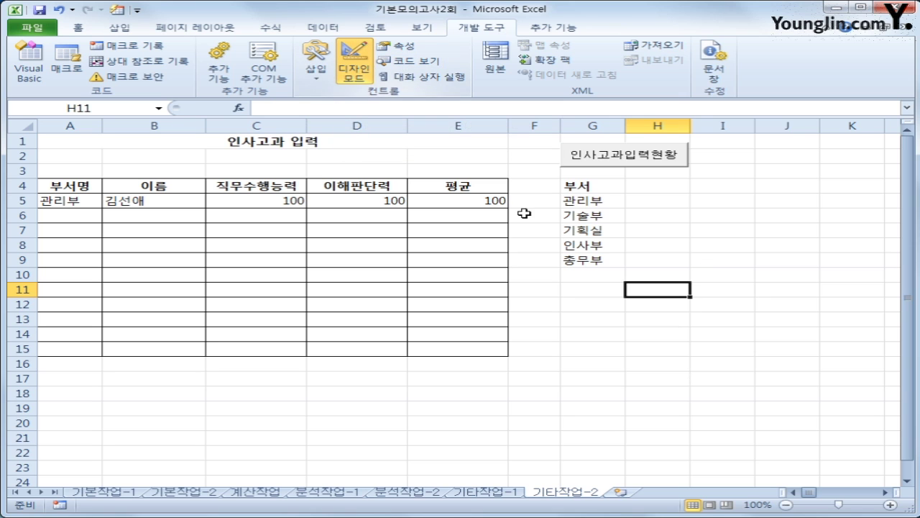
{"action": "left_click", "coordinate": [626, 156]}
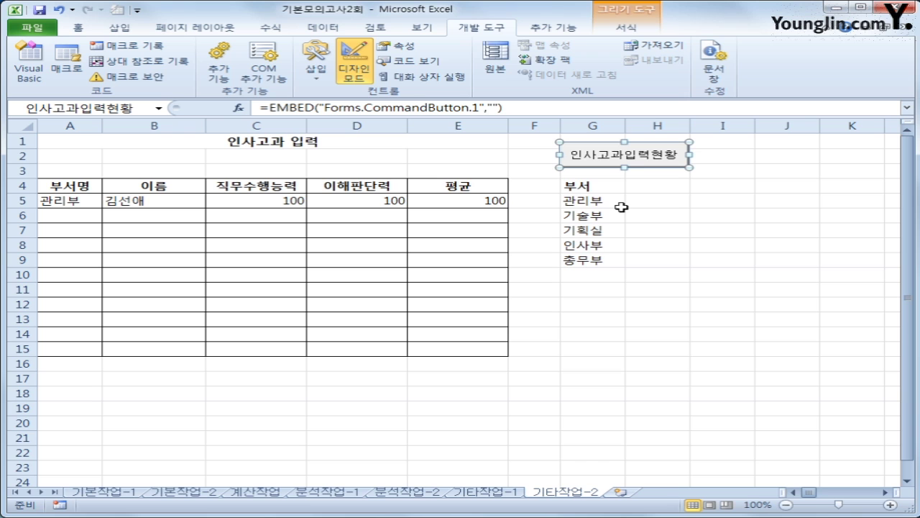
- Write 인사고과입력.Show in the 인사고과입력현황_Click procedure and expand the 폼 folder
{"action": "double_click", "coordinate": [612, 153]}
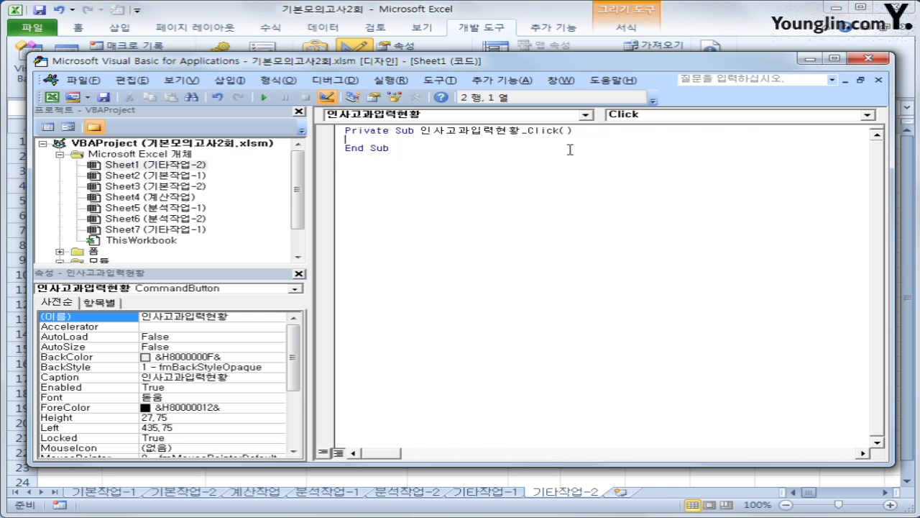
{"action": "key", "text": "Tab"}
{"action": "type", "text": "인소고과"}
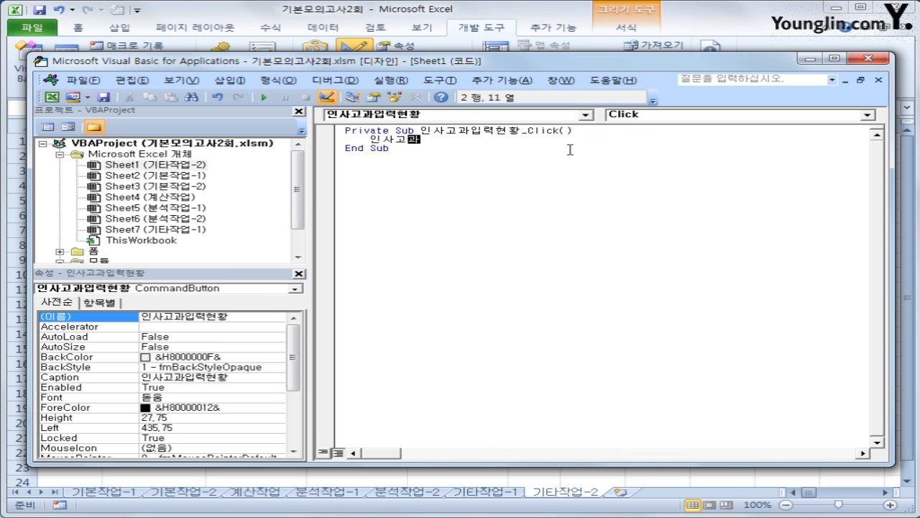
{"action": "type", "text": "이ㅂ력.ㄴ"}
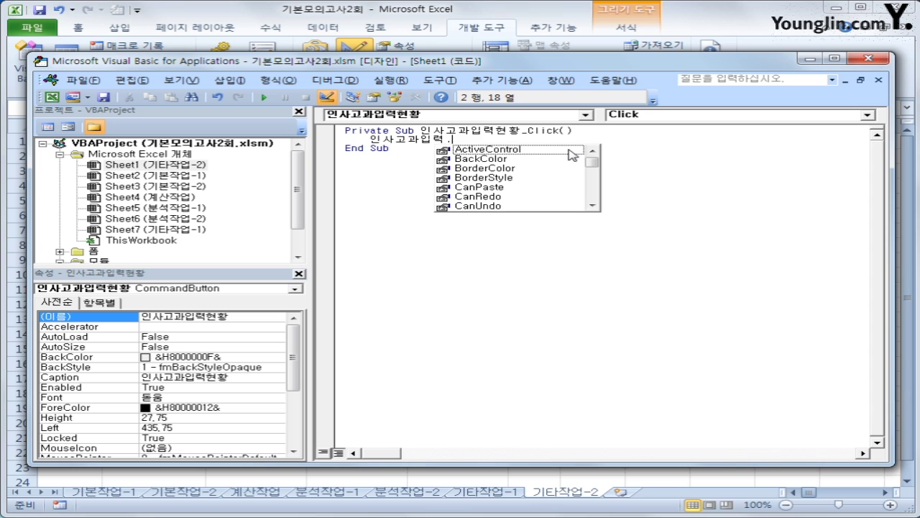
{"action": "type", "text": "Show"}
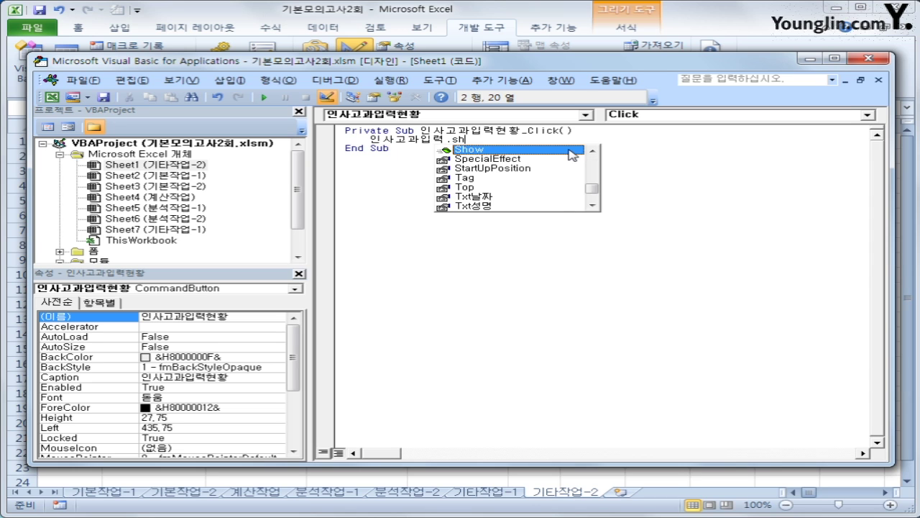
{"action": "left_click", "coordinate": [570, 150]}
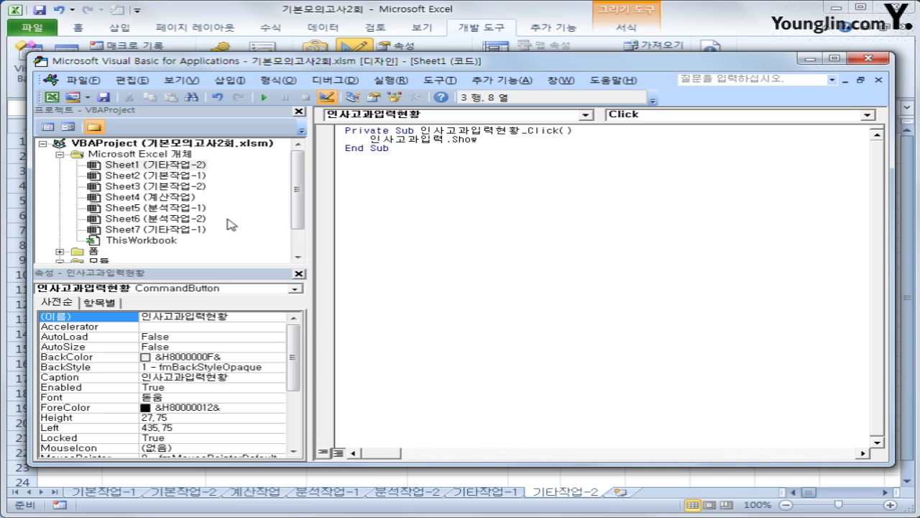
{"action": "double_click", "coordinate": [94, 252]}
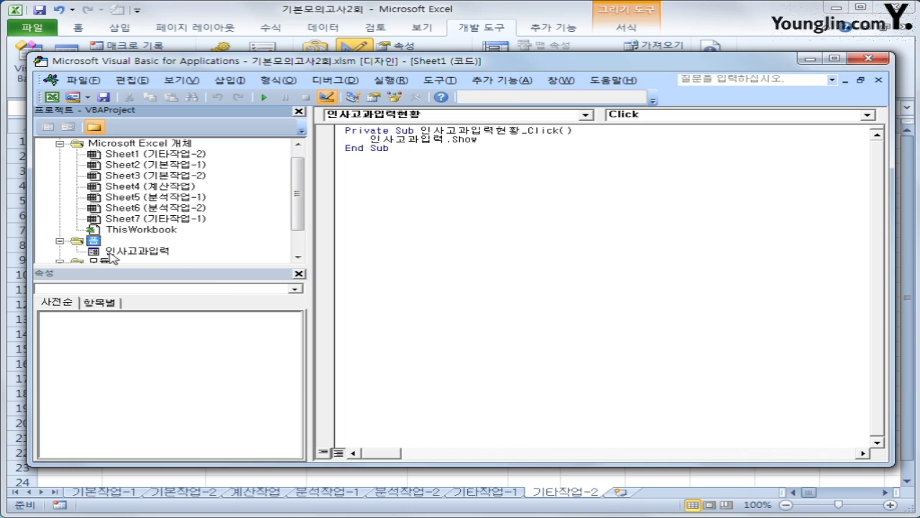
- Create a UserForm_Initialize procedure in the 인사고과입력 form's code
{"action": "left_click", "coordinate": [112, 251]}
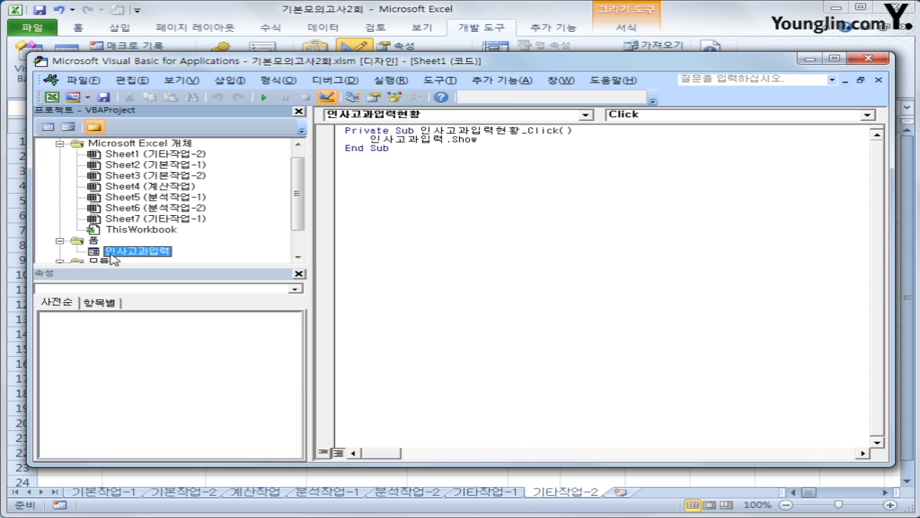
{"action": "left_click", "coordinate": [46, 128]}
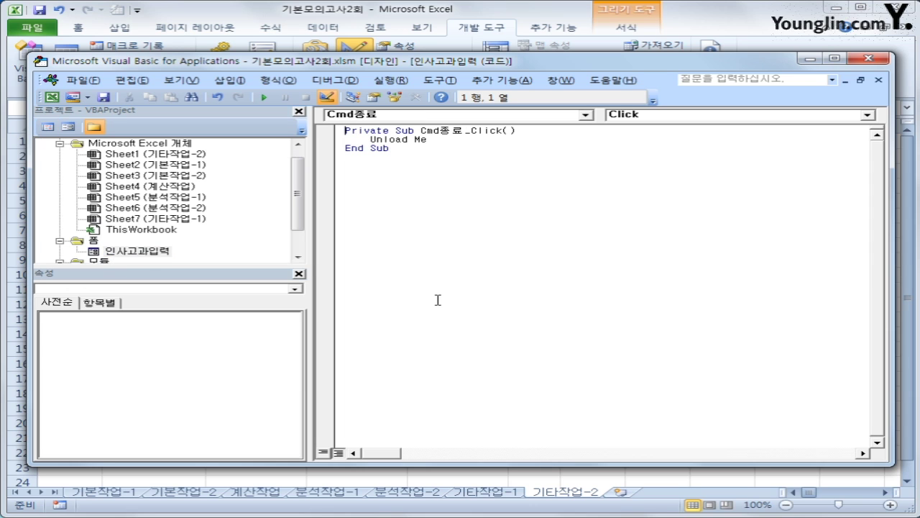
{"action": "left_click", "coordinate": [437, 116]}
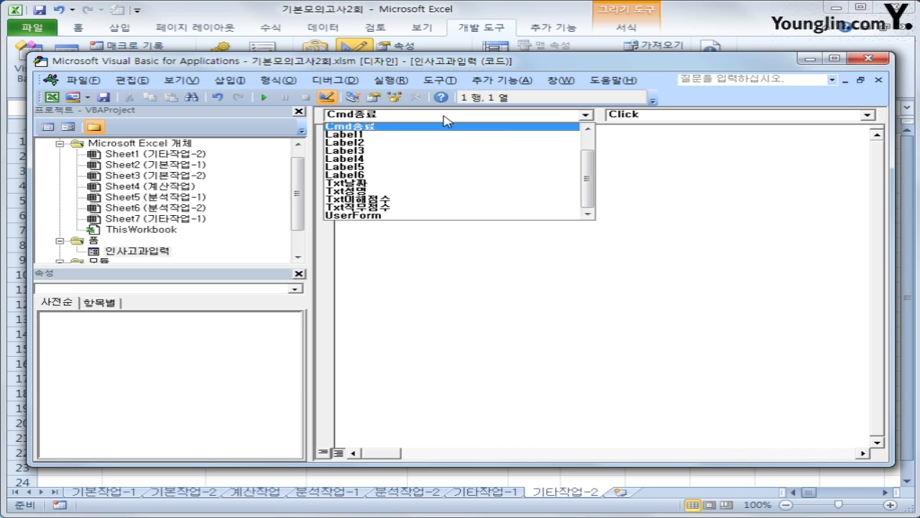
{"action": "left_click", "coordinate": [475, 216]}
{"action": "left_click", "coordinate": [662, 115]}
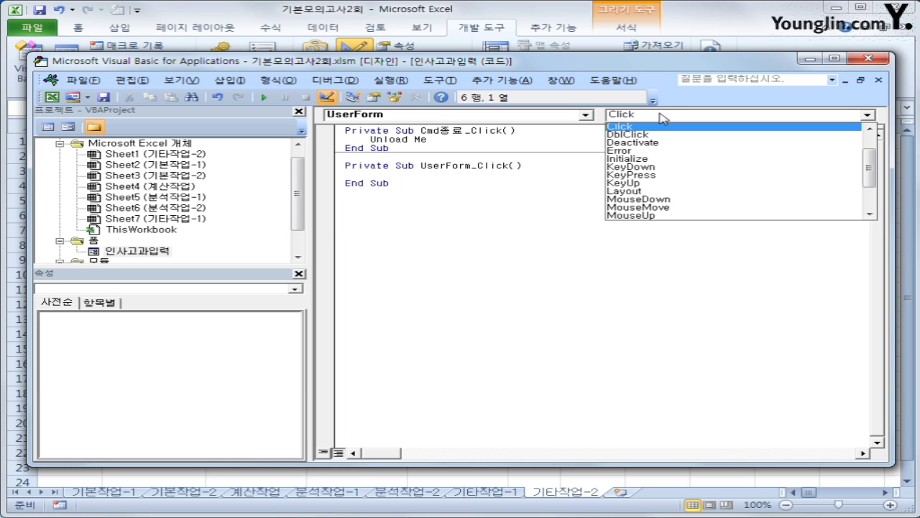
{"action": "left_click", "coordinate": [649, 158]}
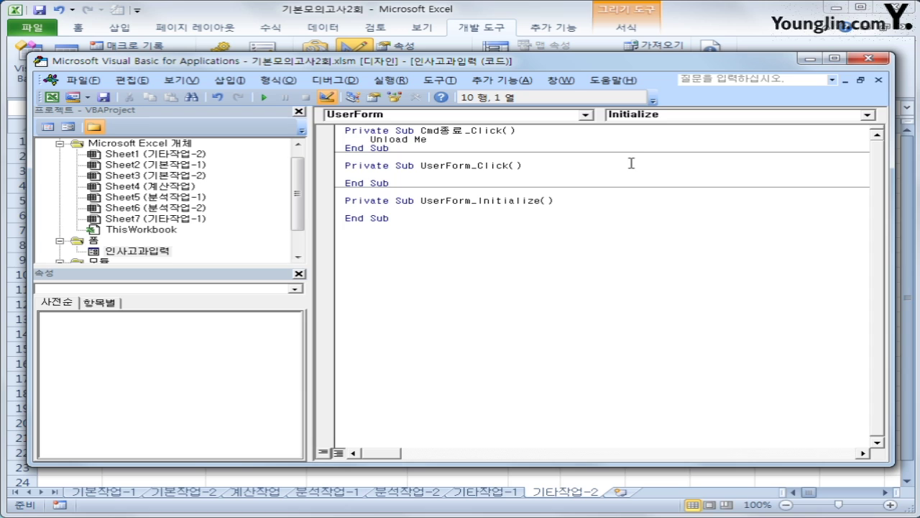
- Set cmb부서.RowSource = "G5:G9" in the Initialize procedure
{"action": "key", "text": "Tab"}
{"action": "type", "text": "cmb부서."}
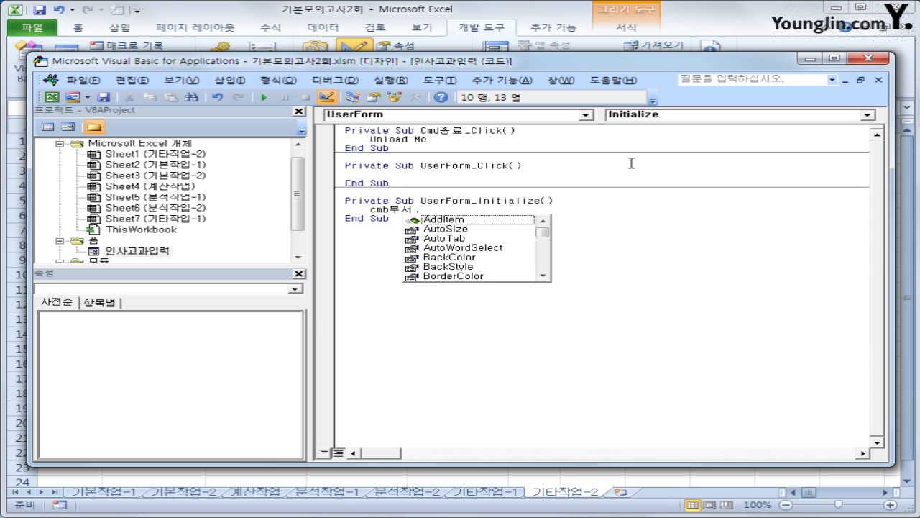
{"action": "type", "text": "row"}
{"action": "key", "text": "Tab"}
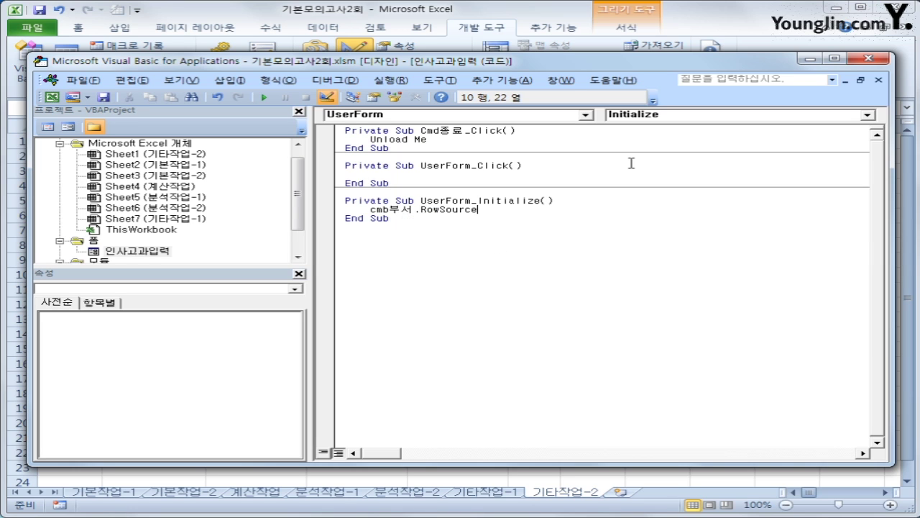
{"action": "type", "text": "= \"G5:G9\""}
{"action": "key", "text": "Return"}
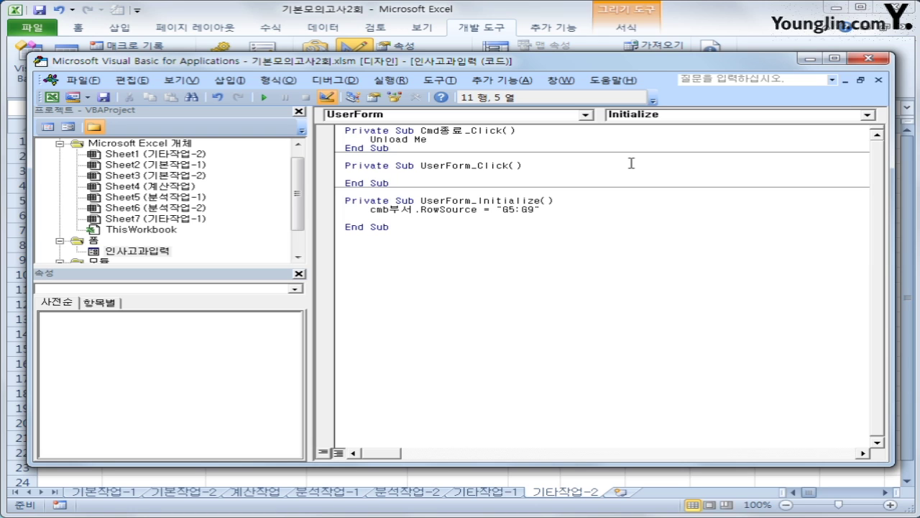
- Add Txt날짜 = Year(Date) & "년" & Month(Date) & "월" to the Initialize procedure
{"action": "type", "text": "txt날짜"}
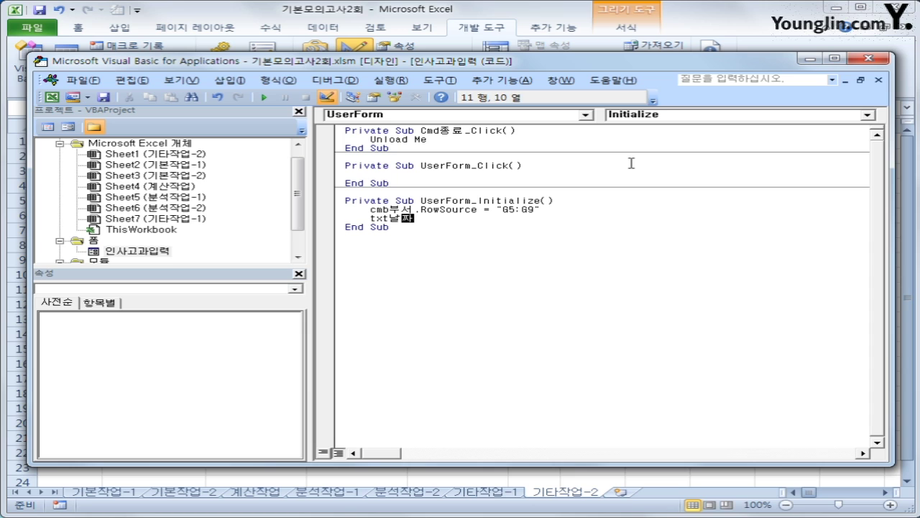
{"action": "type", "text": " ="}
{"action": "type", "text": "year(dat"}
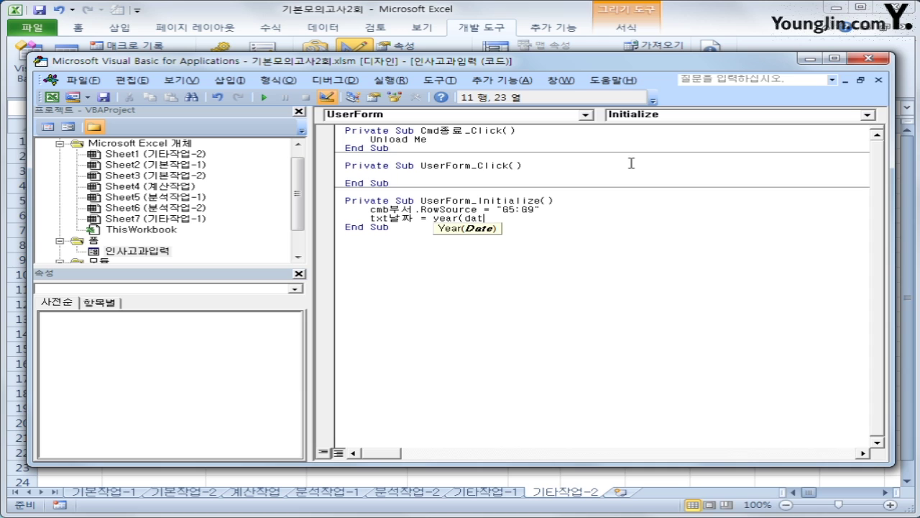
{"action": "type", "text": "e)"}
{"action": "key", "text": "BackSpace"}
{"action": "key", "text": "BackSpace"}
{"action": "key", "text": "BackSpace"}
{"action": "key", "text": "BackSpace"}
{"action": "type", "text": "da"}
{"action": "key", "text": "BackSpace"}
{"action": "key", "text": "BackSpace"}
{"action": "type", "text": "ate) "}
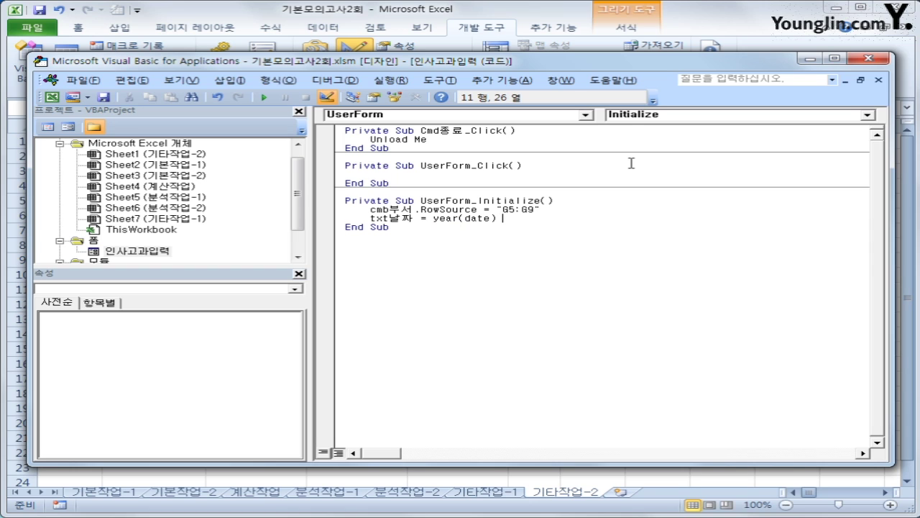
{"action": "type", "text": "&\""}
{"action": "type", "text": "녀"}
{"action": "type", "text": "ㄴ\""}
{"action": "type", "text": " &"}
{"action": "type", "text": "month"}
{"action": "type", "text": "(date)"}
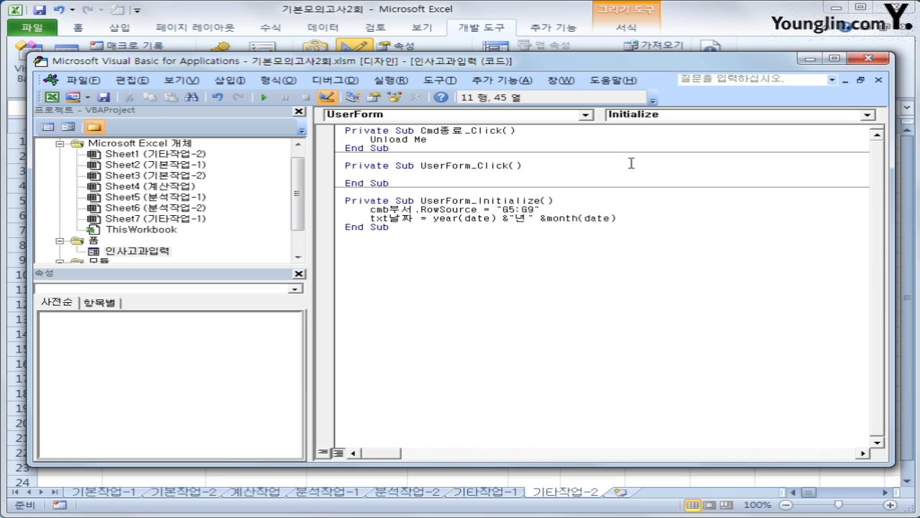
{"action": "type", "text": " & \"ㅇ"}
{"action": "type", "text": "월\""}
{"action": "key", "text": "Down"}
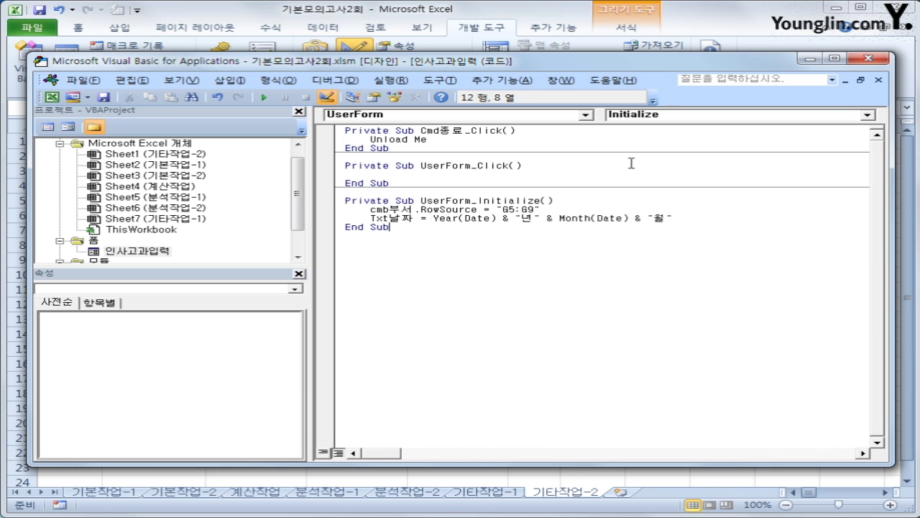
- Return to the sheet with Design Mode off and launch the 인사고과입력 form
{"action": "left_click", "coordinate": [868, 62]}
{"action": "left_click", "coordinate": [352, 68]}
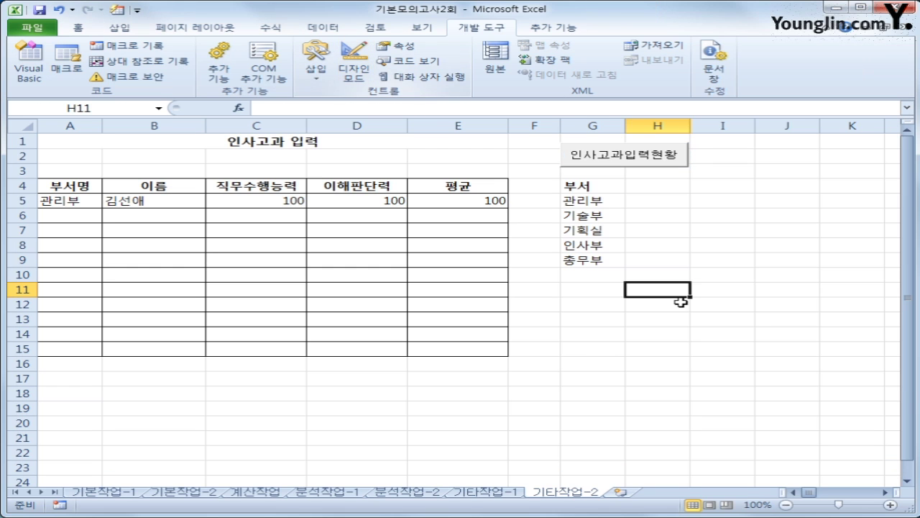
{"action": "left_click", "coordinate": [723, 319]}
{"action": "left_click", "coordinate": [647, 160]}
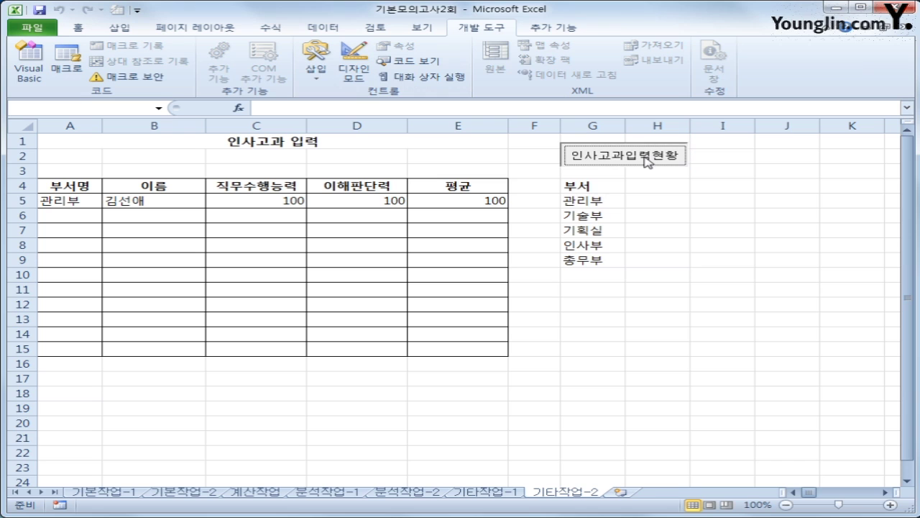
{"action": "left_click_drag", "start_coordinate": [520, 164], "coordinate": [754, 215]}
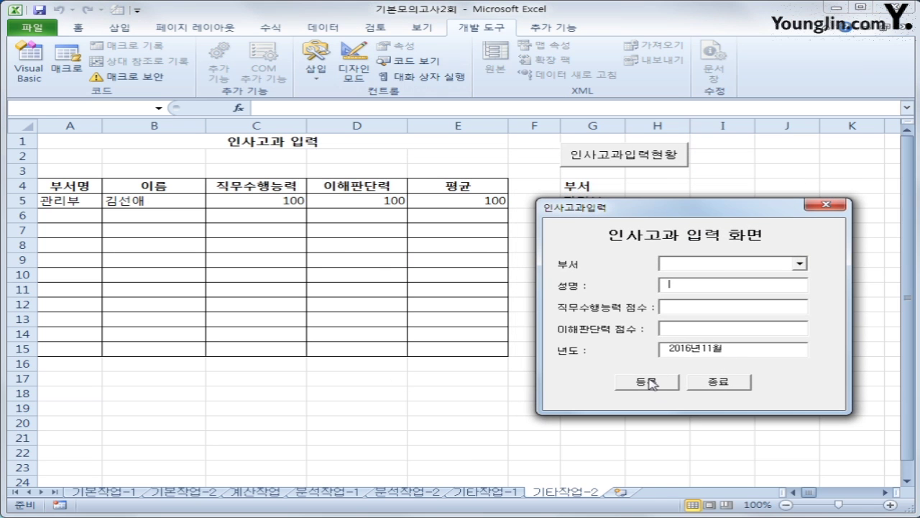
- Check the department list's five entries and choose 관리부
{"action": "left_click", "coordinate": [799, 264]}
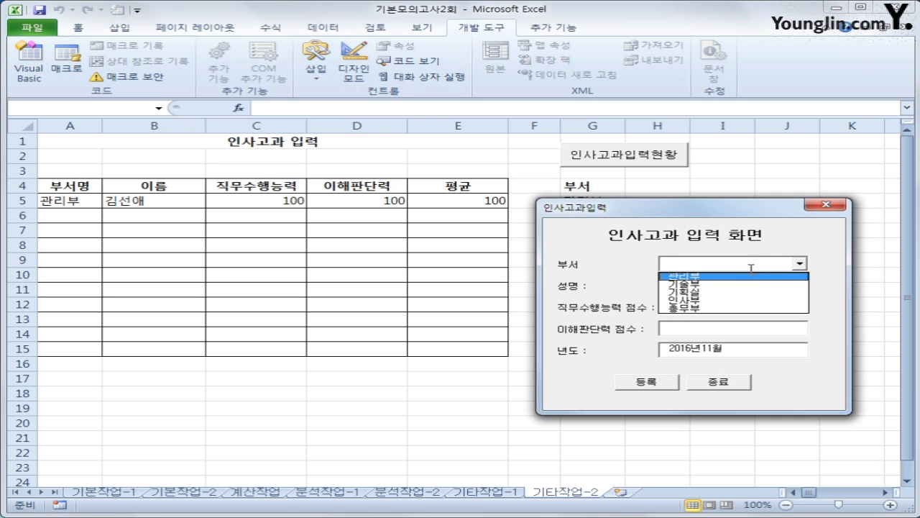
{"action": "left_click", "coordinate": [731, 218]}
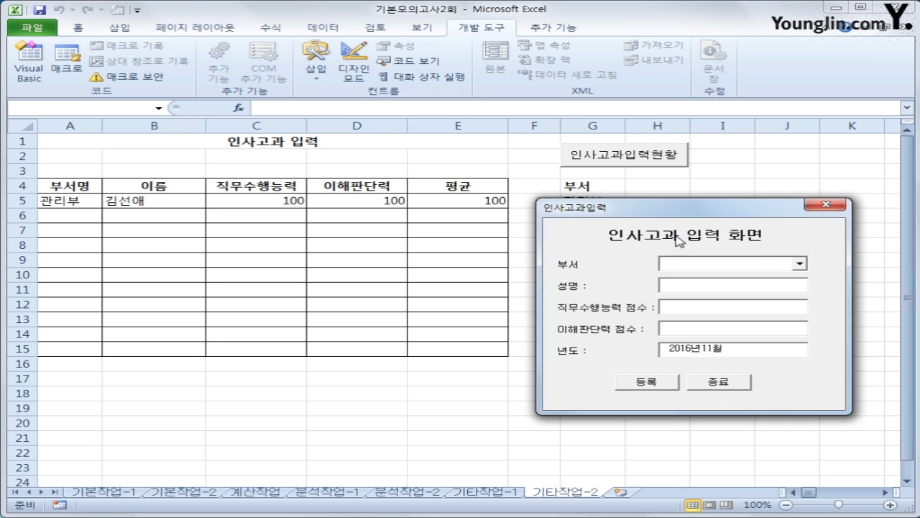
{"action": "left_click", "coordinate": [799, 264]}
{"action": "left_click", "coordinate": [741, 275]}
{"action": "left_click", "coordinate": [739, 289]}
{"action": "left_click", "coordinate": [718, 308]}
- Close the form and create the Cmd등록_Click handler in the VBA editor
{"action": "left_click", "coordinate": [827, 206]}
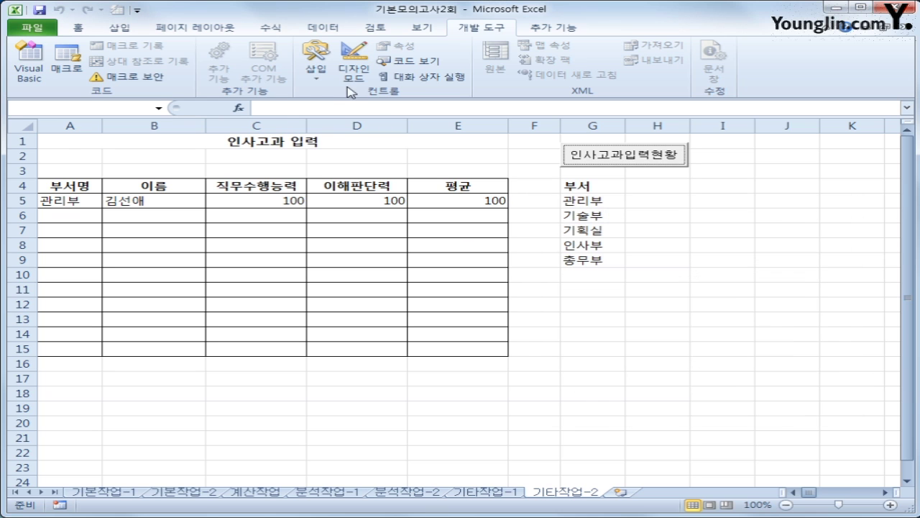
{"action": "left_click", "coordinate": [29, 65]}
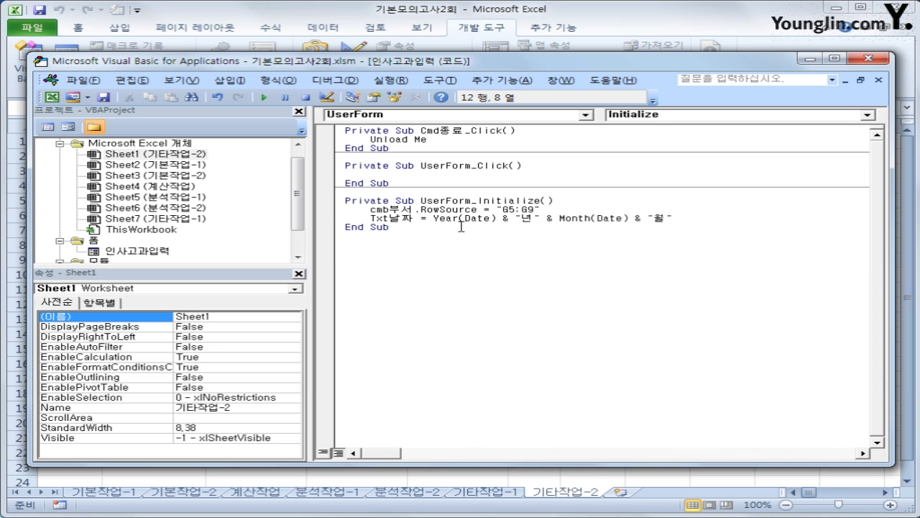
{"action": "left_click", "coordinate": [450, 118]}
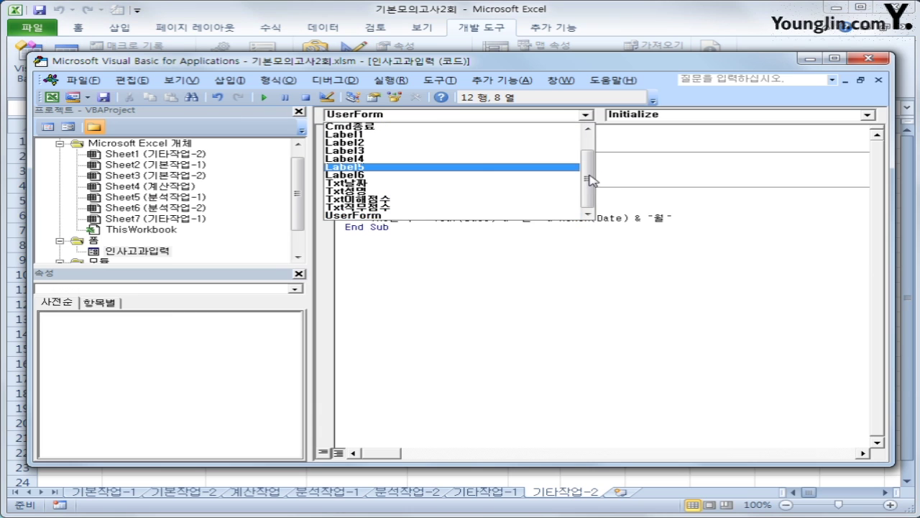
{"action": "left_click_drag", "start_coordinate": [590, 180], "coordinate": [590, 149]}
{"action": "left_click", "coordinate": [468, 143]}
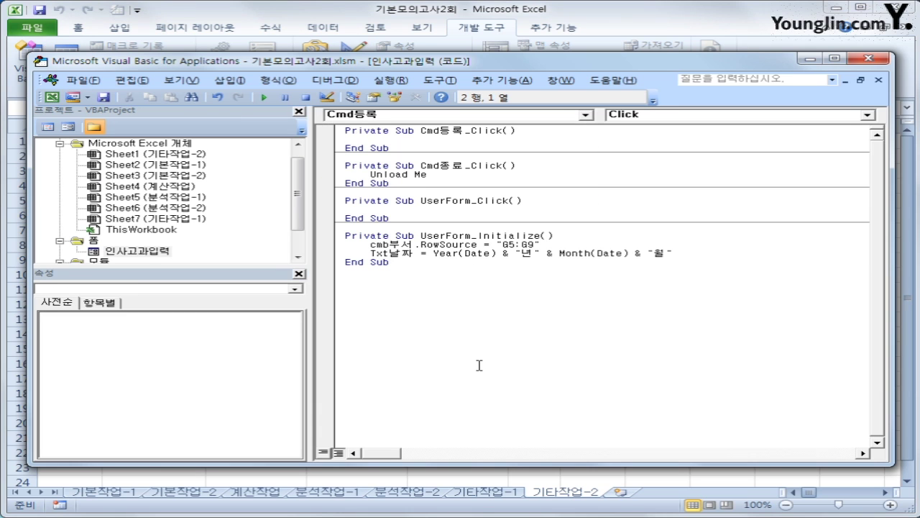
- Write i = Range("A4").CurrentRegion.Rows.Count + 4 and Cells(i,1) = cmb부서
{"action": "key", "text": "Tab"}
{"action": "type", "text": "i = range(\""}
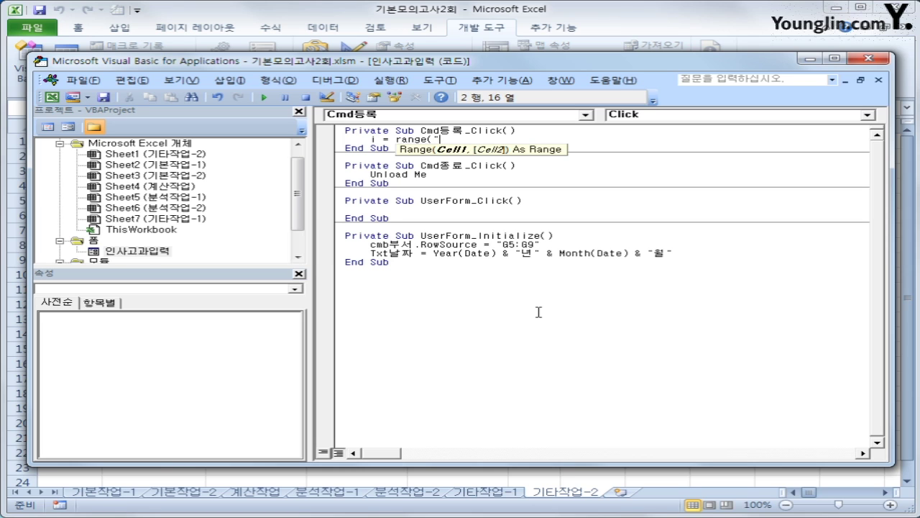
{"action": "type", "text": "A4\")"}
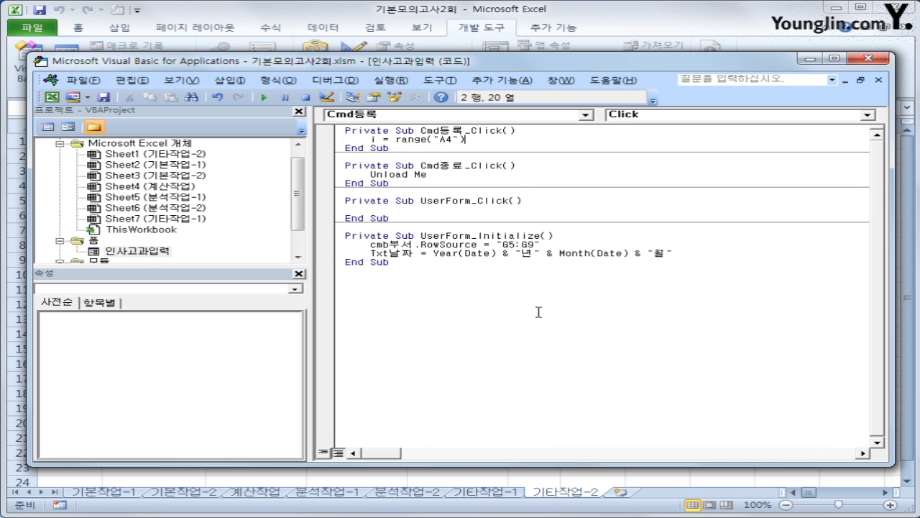
{"action": "type", "text": ".cun"}
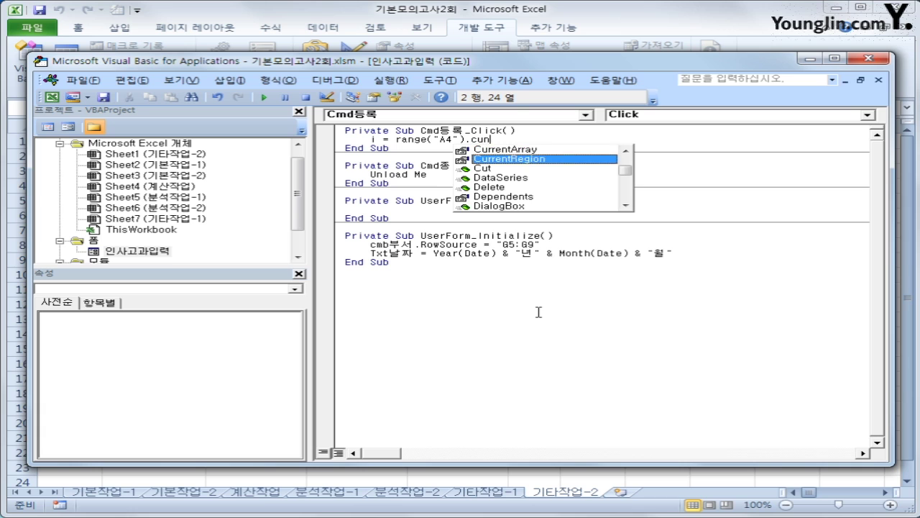
{"action": "key", "text": "Tab"}
{"action": "type", "text": ".rows"}
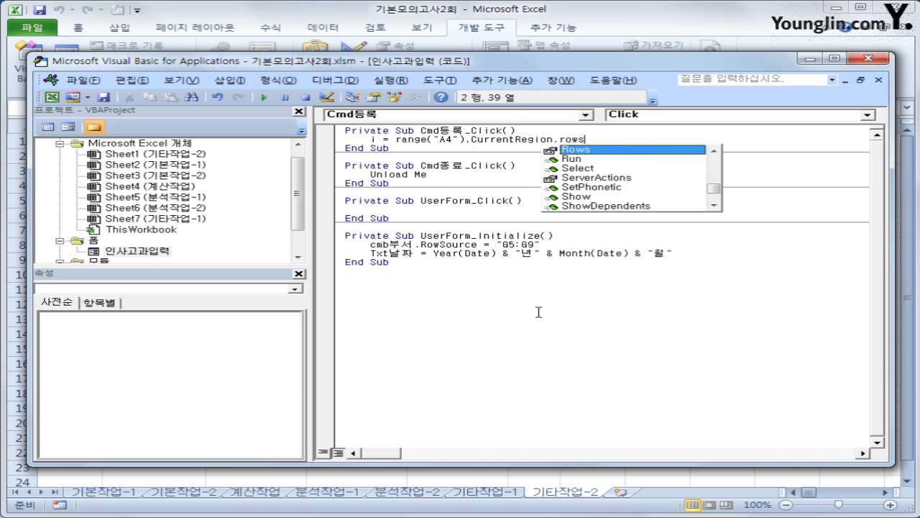
{"action": "type", "text": ".count"}
{"action": "key", "text": "Tab"}
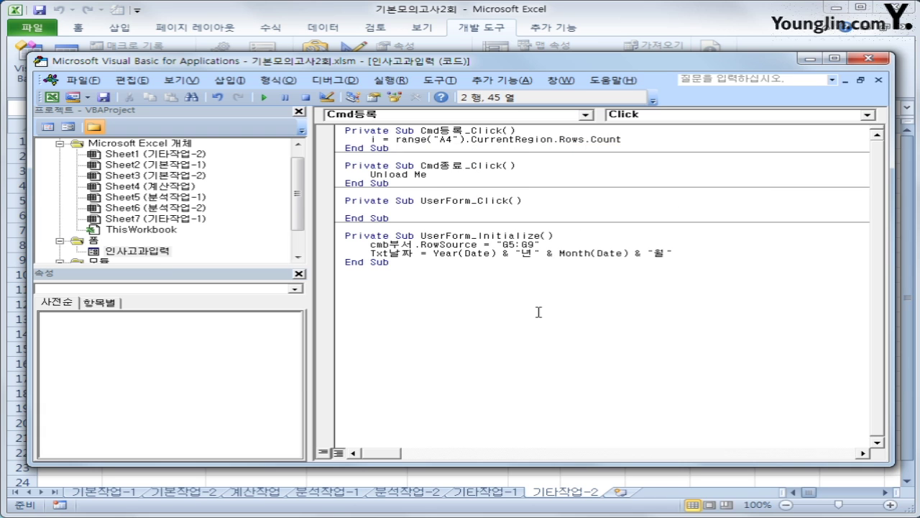
{"action": "type", "text": "+ 4"}
{"action": "key", "text": "Return"}
{"action": "key", "text": "Return"}
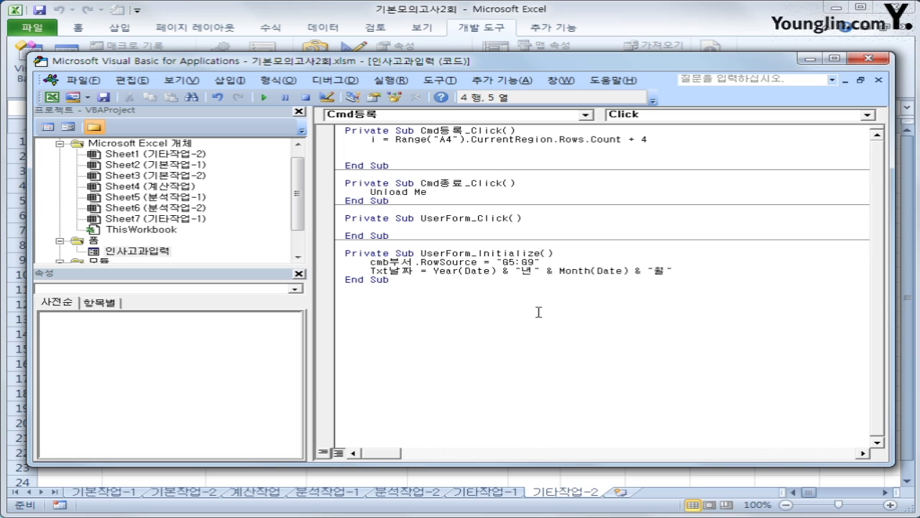
{"action": "type", "text": "cells(i,"}
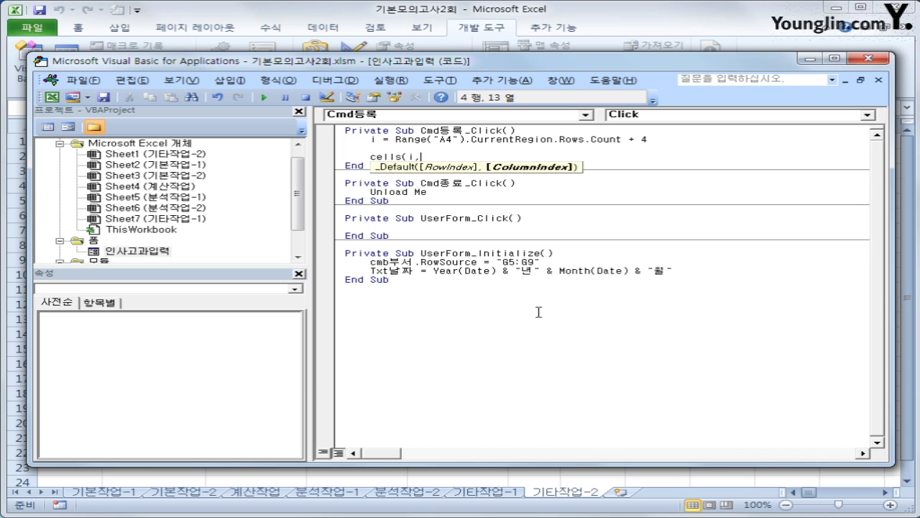
{"action": "type", "text": "1) = "}
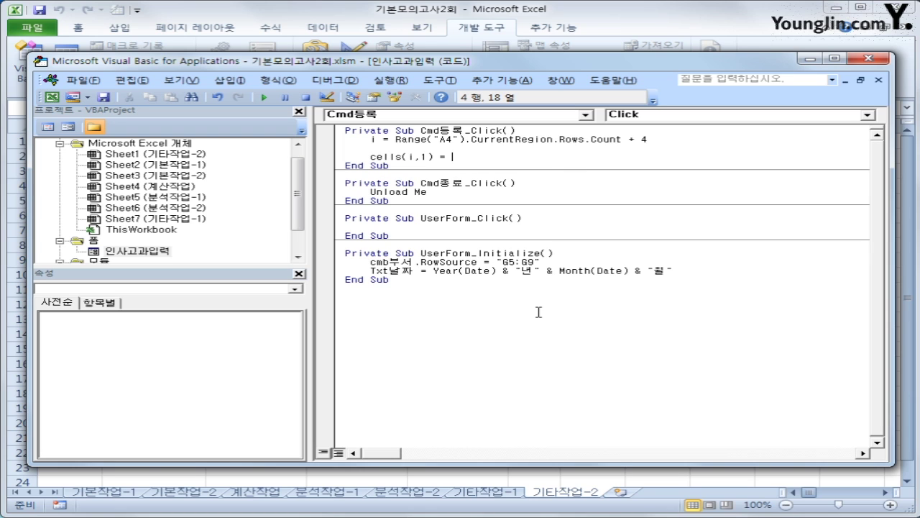
{"action": "type", "text": "cmb부서"}
- Duplicate the department line as Cells(i, 2) = Txt성명
{"action": "key", "text": "Return"}
{"action": "key", "text": "Up"}
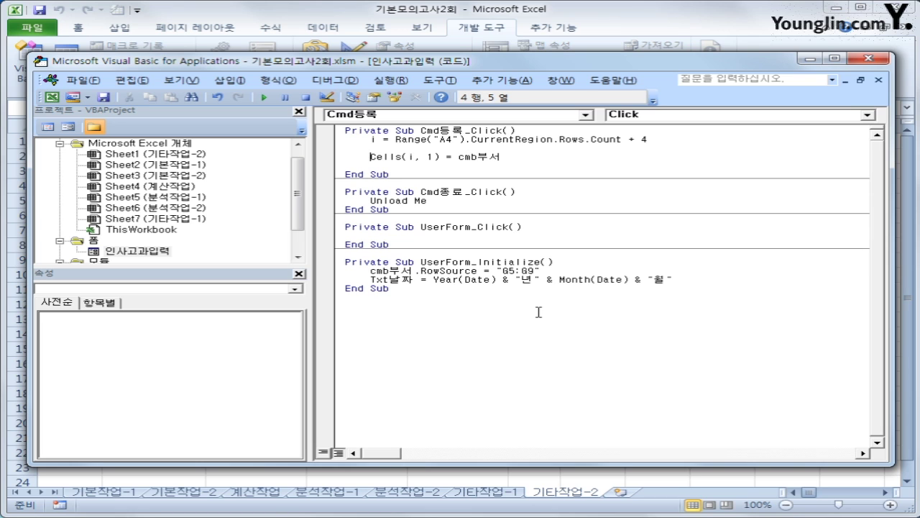
{"action": "key", "text": "shift+End"}
{"action": "key", "text": "ctrl+c"}
{"action": "key", "text": "Down"}
{"action": "key", "text": "ctrl+v"}
{"action": "key", "text": "Left"}
{"action": "key", "text": "Left"}
{"action": "key", "text": "Left"}
{"action": "key", "text": "Left"}
{"action": "key", "text": "Left"}
{"action": "key", "text": "Left"}
{"action": "key", "text": "Left"}
{"action": "key", "text": "Left"}
{"action": "key", "text": "Left"}
{"action": "key", "text": "Left"}
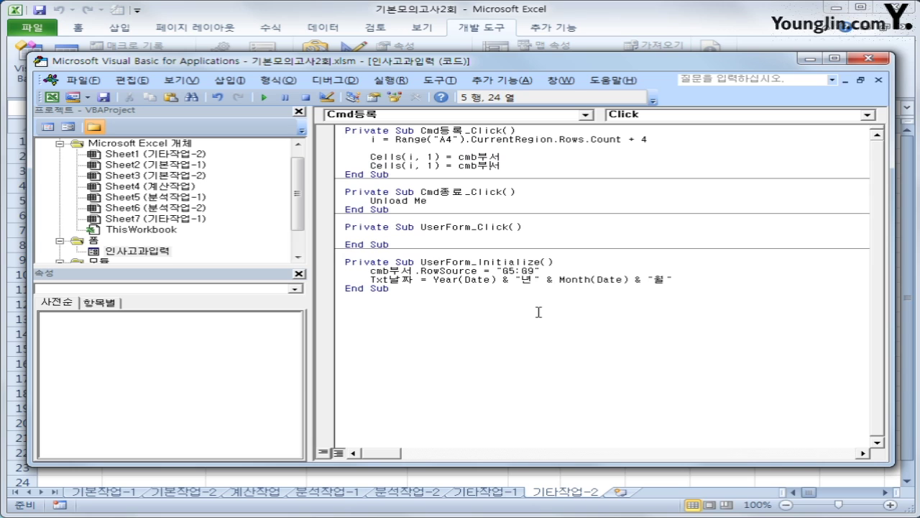
{"action": "key", "text": "Delete"}
{"action": "type", "text": "2"}
{"action": "key", "text": "End"}
{"action": "key", "text": "shift+Left"}
{"action": "key", "text": "shift+Left"}
{"action": "key", "text": "shift+Left"}
{"action": "key", "text": "shift+Left"}
{"action": "key", "text": "shift+Left"}
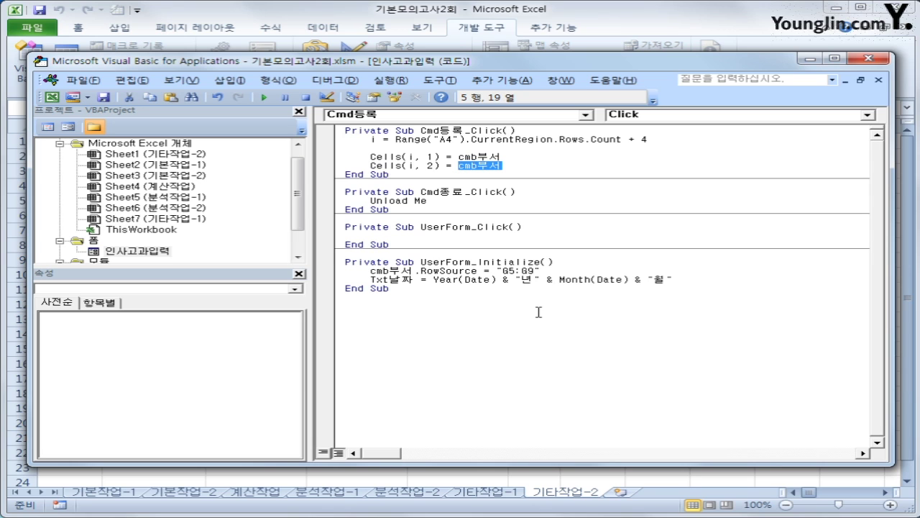
{"action": "type", "text": "Txt성명"}
{"action": "key", "text": "Return"}
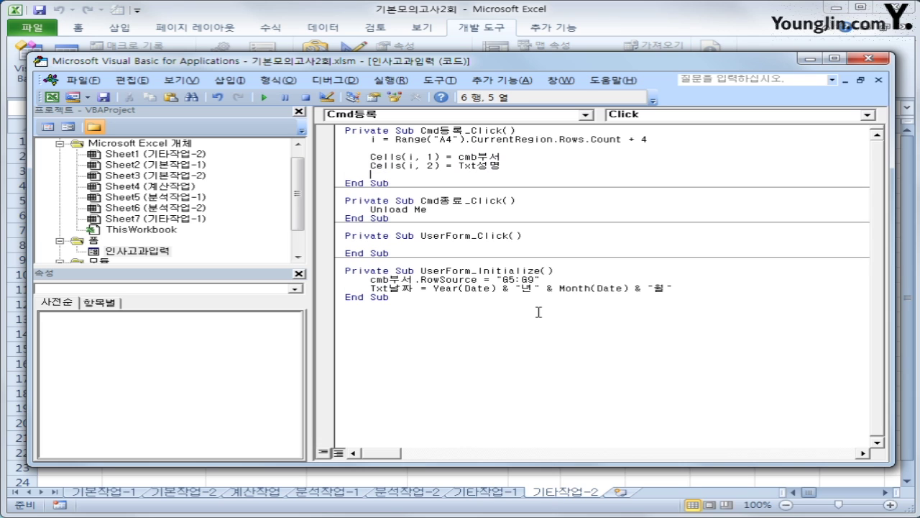
- Add Cells(i, 3) = txt직무수행.Value from another copy of the line
{"action": "key", "text": "ctrl+v"}
{"action": "key", "text": "Left"}
{"action": "key", "text": "Left"}
{"action": "key", "text": "Left"}
{"action": "key", "text": "Left"}
{"action": "key", "text": "Left"}
{"action": "key", "text": "Left"}
{"action": "key", "text": "Left"}
{"action": "key", "text": "Left"}
{"action": "key", "text": "Left"}
{"action": "key", "text": "Left"}
{"action": "key", "text": "Left"}
{"action": "key", "text": "BackSpace"}
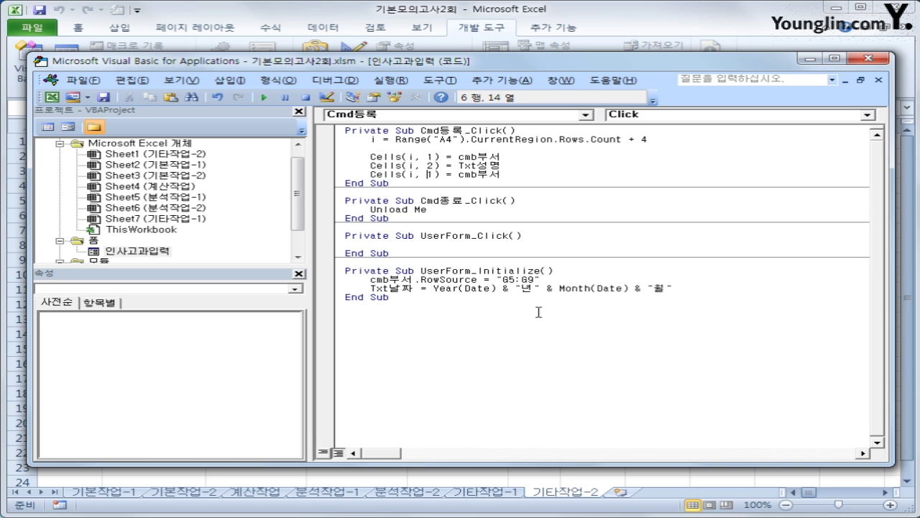
{"action": "type", "text": "3"}
{"action": "key", "text": "Right"}
{"action": "key", "text": "Right"}
{"action": "key", "text": "Right"}
{"action": "key", "text": "shift+End"}
{"action": "type", "text": "txtㅈ직무수행."}
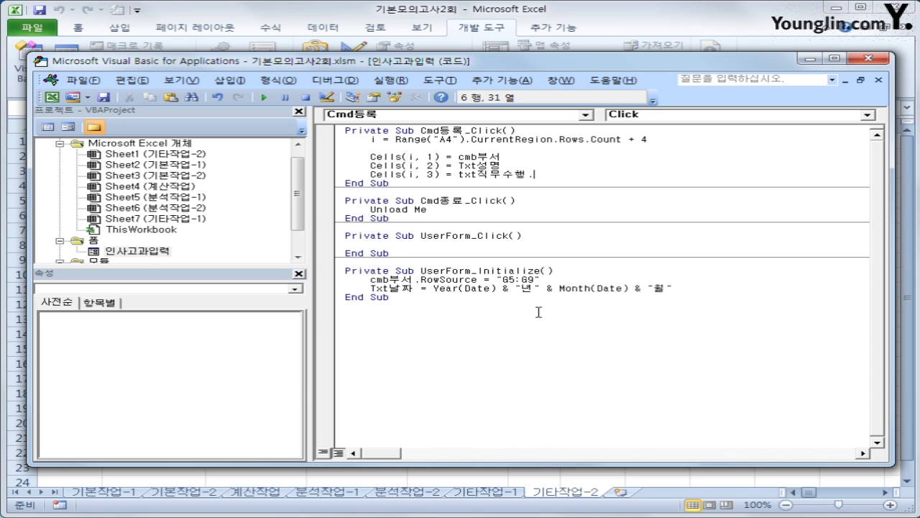
{"action": "type", "text": "value"}
{"action": "key", "text": "Return"}
- Copy the column-3 line into Cells(i, 4) = Txt이해점수.Value
{"action": "key", "text": "Up"}
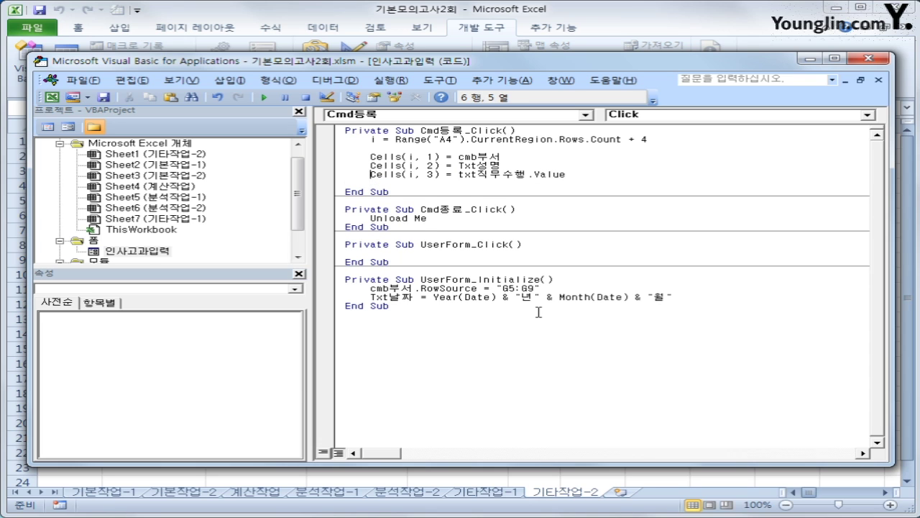
{"action": "key", "text": "shift+End"}
{"action": "key", "text": "ctrl+c"}
{"action": "key", "text": "Down"}
{"action": "key", "text": "ctrl+v"}
{"action": "key", "text": "Left"}
{"action": "key", "text": "Left"}
{"action": "key", "text": "Left"}
{"action": "key", "text": "Left"}
{"action": "key", "text": "Left"}
{"action": "key", "text": "Left"}
{"action": "key", "text": "Left"}
{"action": "key", "text": "Left"}
{"action": "key", "text": "Left"}
{"action": "key", "text": "Left"}
{"action": "key", "text": "Left"}
{"action": "key", "text": "Left"}
{"action": "key", "text": "Left"}
{"action": "key", "text": "Left"}
{"action": "key", "text": "Left"}
{"action": "key", "text": "Left"}
{"action": "key", "text": "Left"}
{"action": "key", "text": "Left"}
{"action": "key", "text": "Left"}
{"action": "key", "text": "Left"}
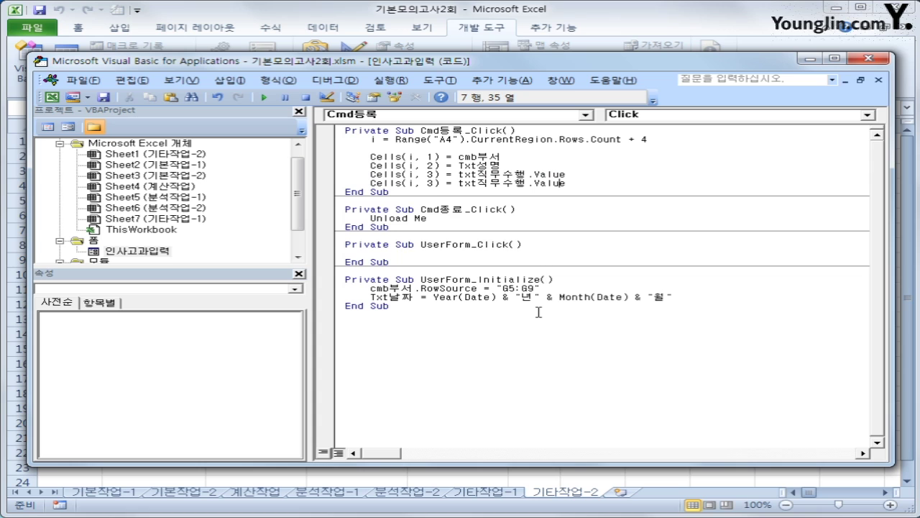
{"action": "key", "text": "Right"}
{"action": "key", "text": "Right"}
{"action": "key", "text": "Delete"}
{"action": "type", "text": "4"}
{"action": "key", "text": "Right"}
{"action": "key", "text": "Right"}
{"action": "key", "text": "Right"}
{"action": "key", "text": "Right"}
{"action": "key", "text": "Right"}
{"action": "key", "text": "Right"}
{"action": "type", "text": "이해점수"}
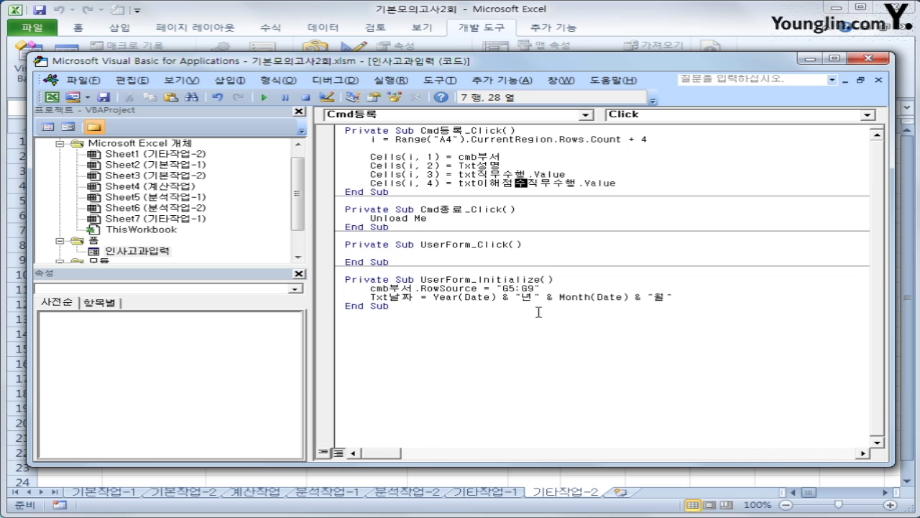
{"action": "key", "text": "Delete"}
{"action": "key", "text": "Delete"}
{"action": "key", "text": "Delete"}
{"action": "key", "text": "Delete"}
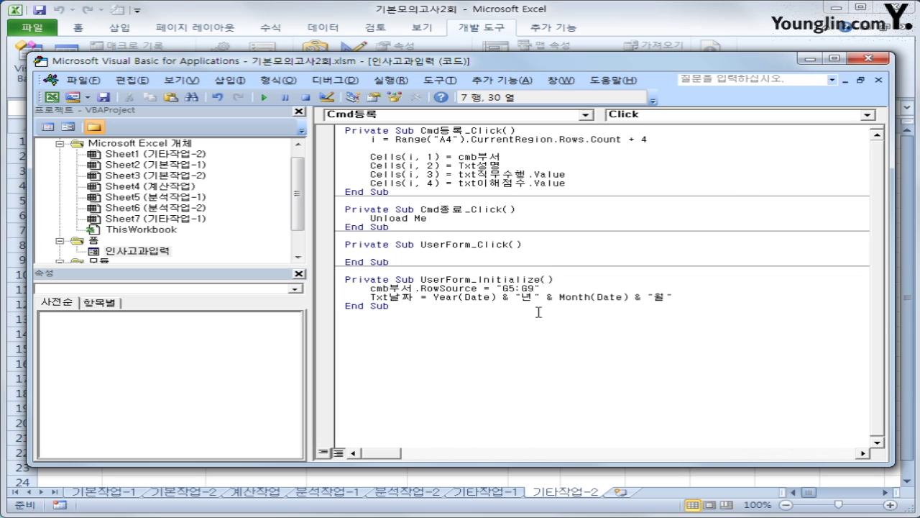
{"action": "key", "text": "Down"}
- Read both score TextBoxes' Name properties on the 인사고과입력 form, then return to its code
{"action": "double_click", "coordinate": [130, 251]}
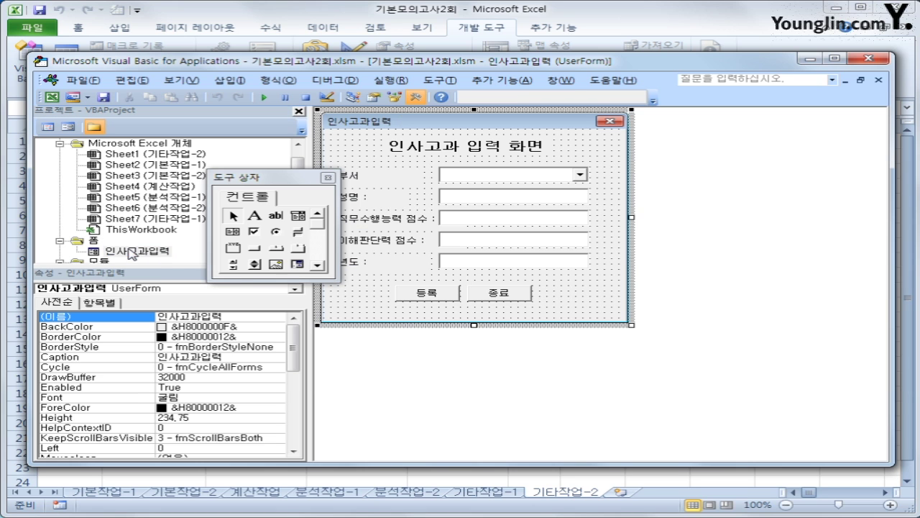
{"action": "left_click", "coordinate": [512, 225]}
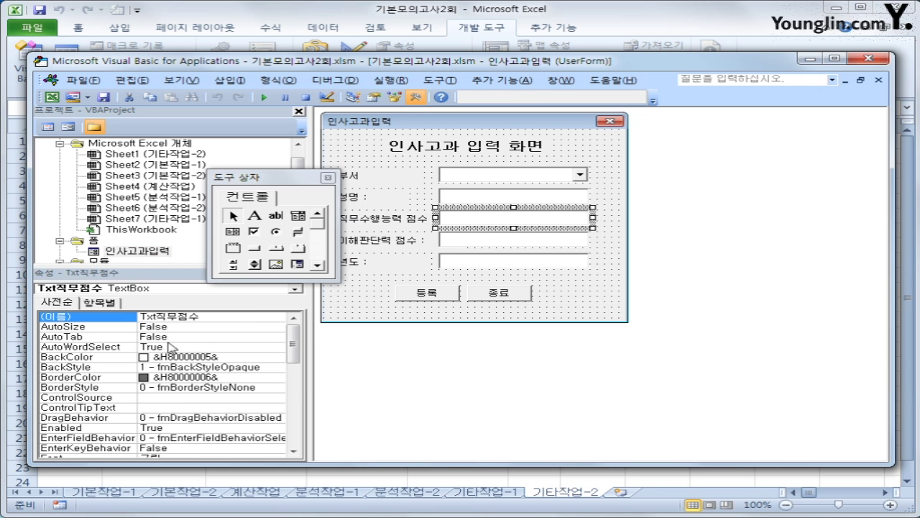
{"action": "left_click", "coordinate": [507, 245]}
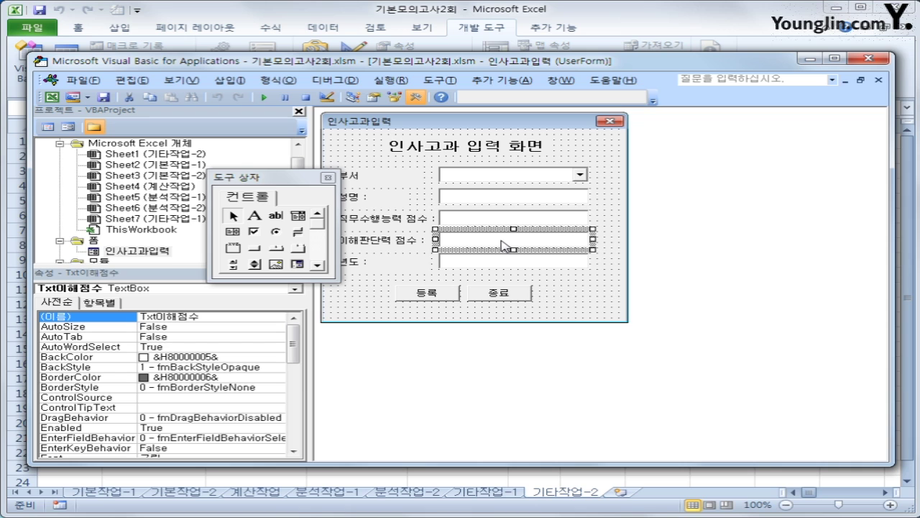
{"action": "left_click", "coordinate": [47, 126]}
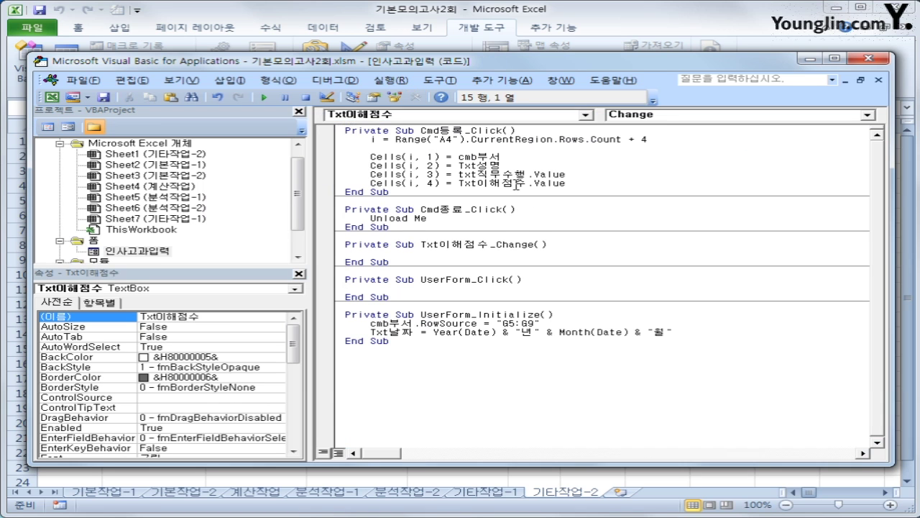
{"action": "left_click_drag", "start_coordinate": [503, 175], "coordinate": [529, 175]}
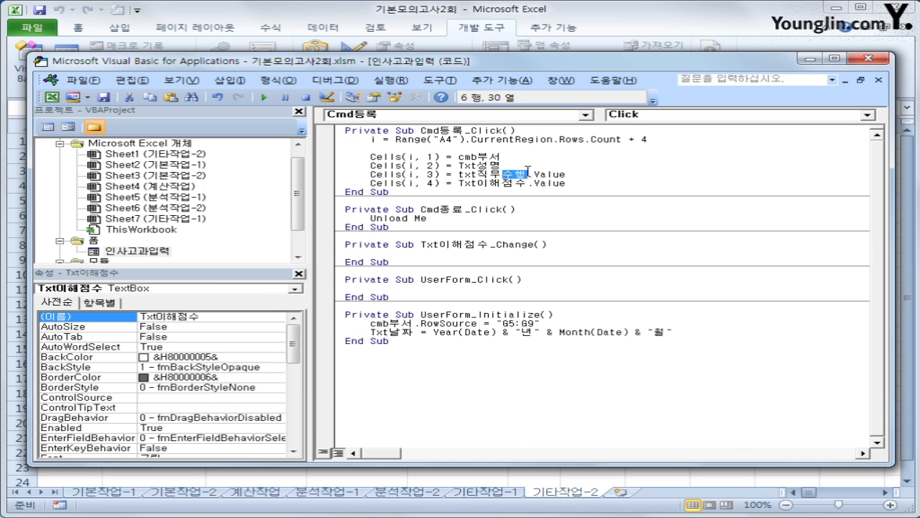
- Correct the box name to Txt직무점수 and add Cells(i, 5) = (Cells(i, 3) + Cells(i, 4)) / 2
{"action": "type", "text": "점수"}
{"action": "key", "text": "End"}
{"action": "key", "text": "Down"}
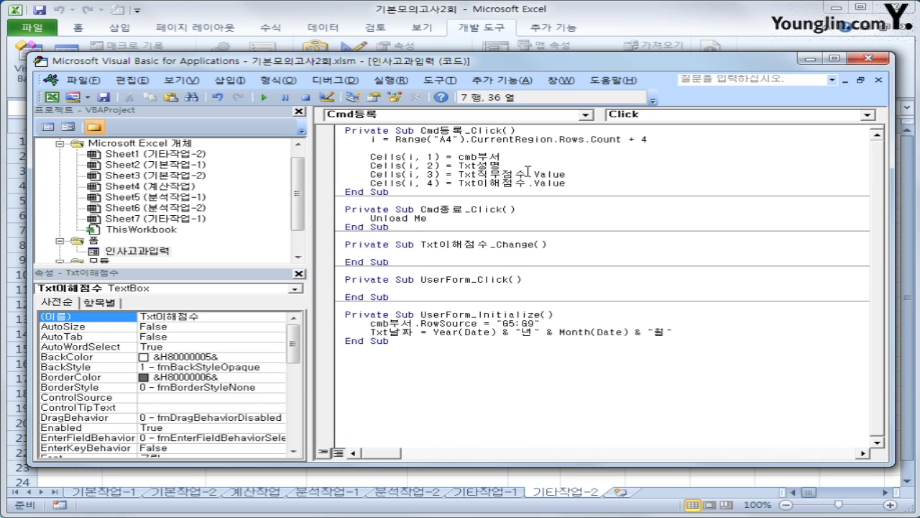
{"action": "key", "text": "Return"}
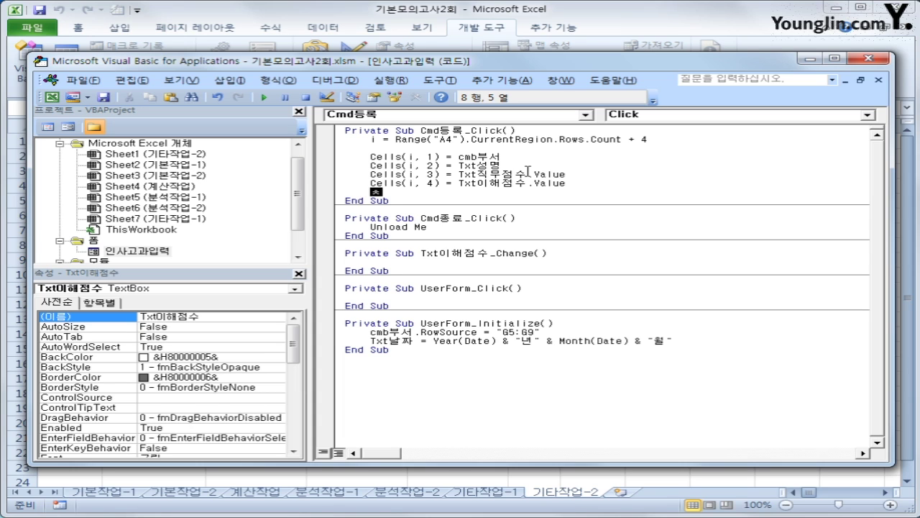
{"action": "type", "text": "ls(i,5) "}
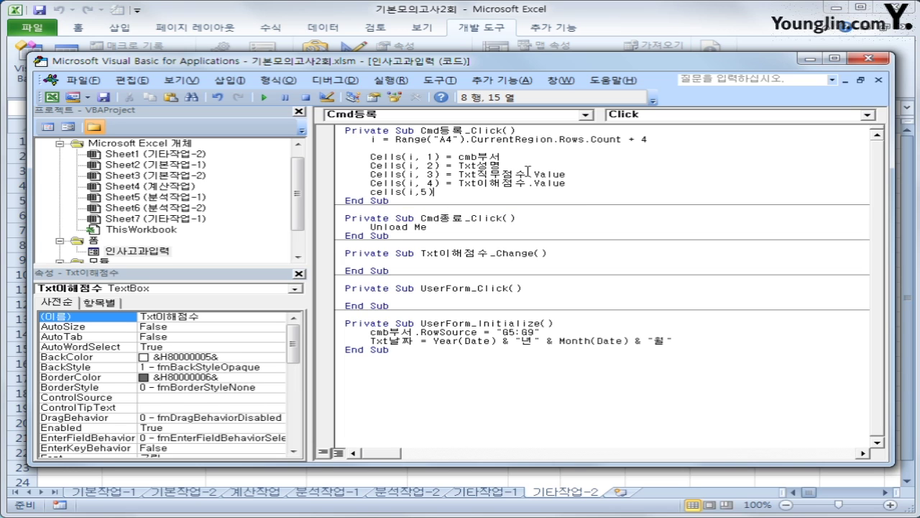
{"action": "type", "text": "= (cells(i,"}
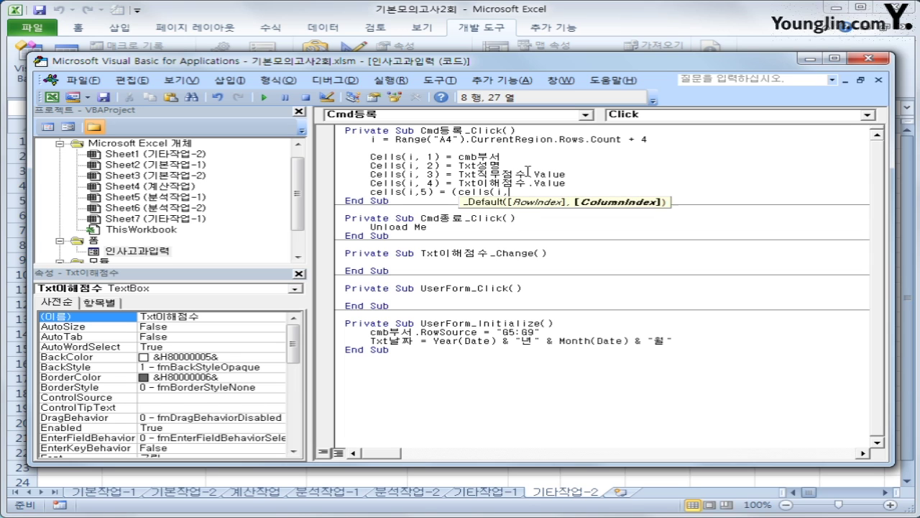
{"action": "type", "text": "3) + cell"}
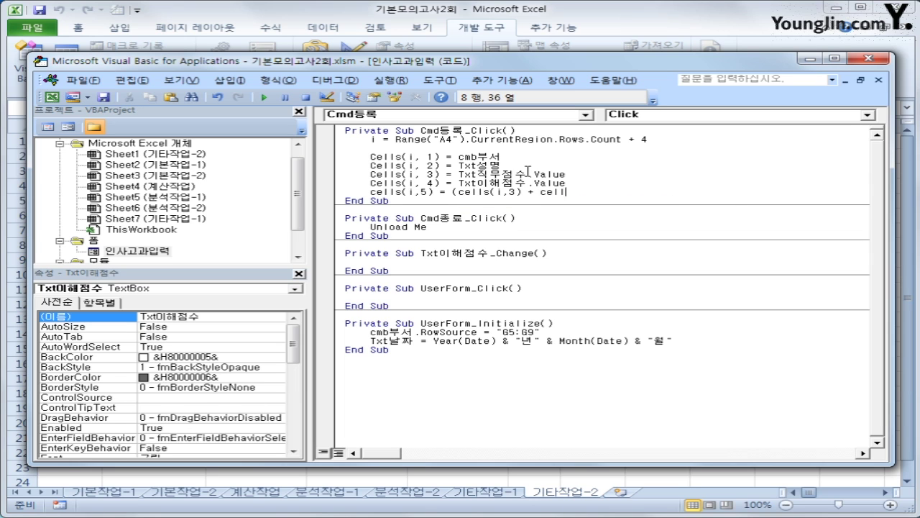
{"action": "type", "text": "s(i,3"}
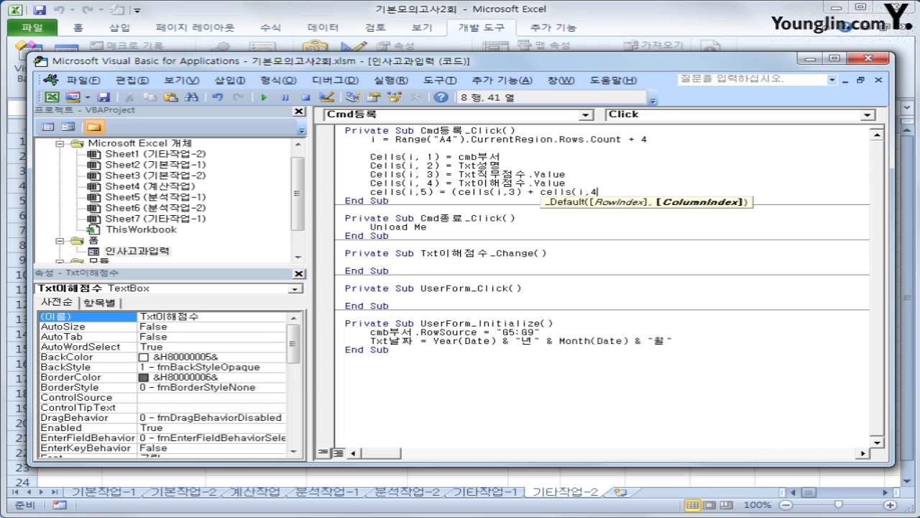
{"action": "type", "text": ")/2"}
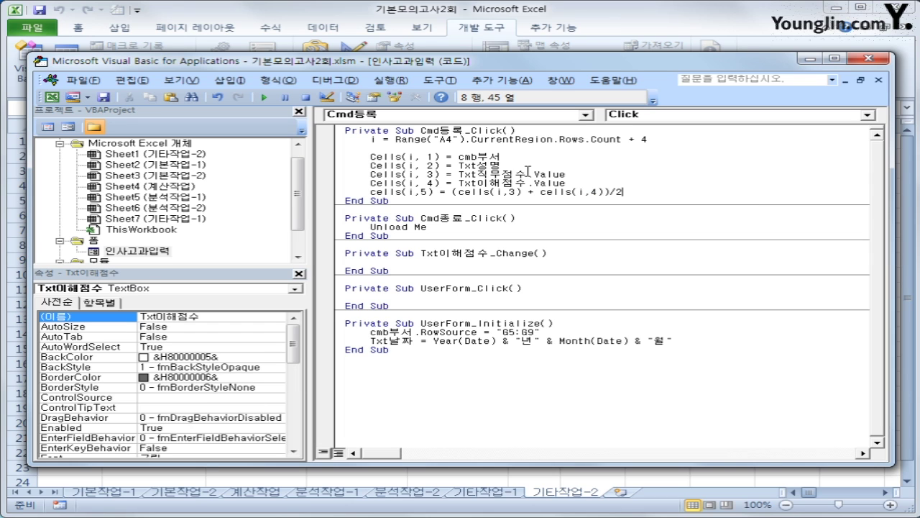
{"action": "key", "text": "Down"}
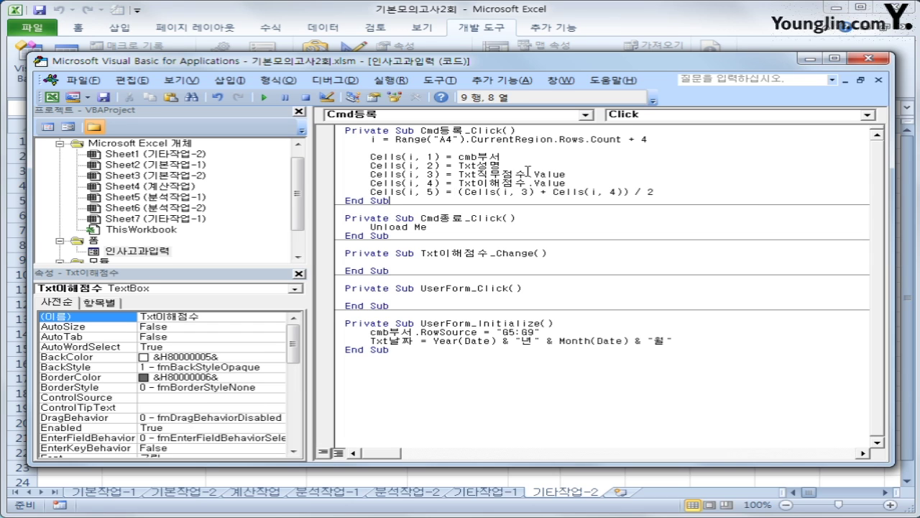
- Add blank lines before End Sub and below the Cmd등록_Click header
{"action": "key", "text": "Up"}
{"action": "key", "text": "End"}
{"action": "key", "text": "Return"}
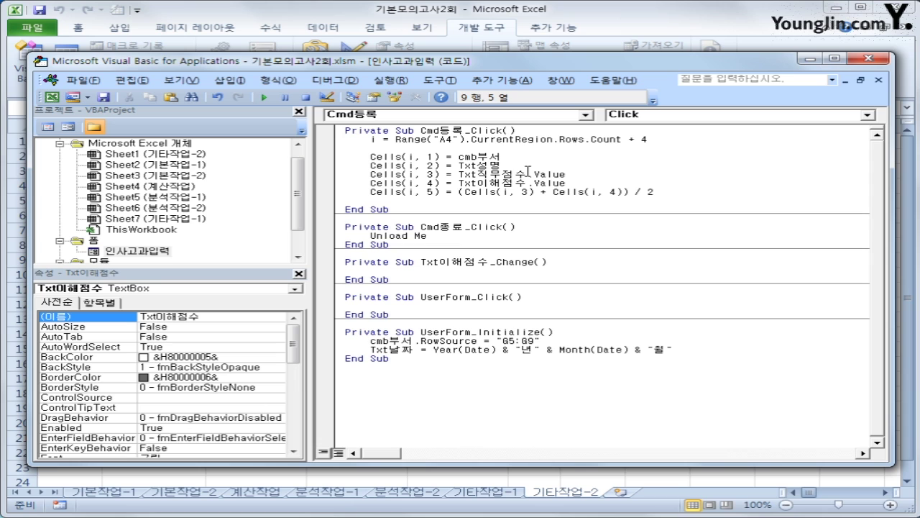
{"action": "left_click", "coordinate": [531, 128]}
{"action": "key", "text": "Return"}
{"action": "left_click", "coordinate": [593, 288]}
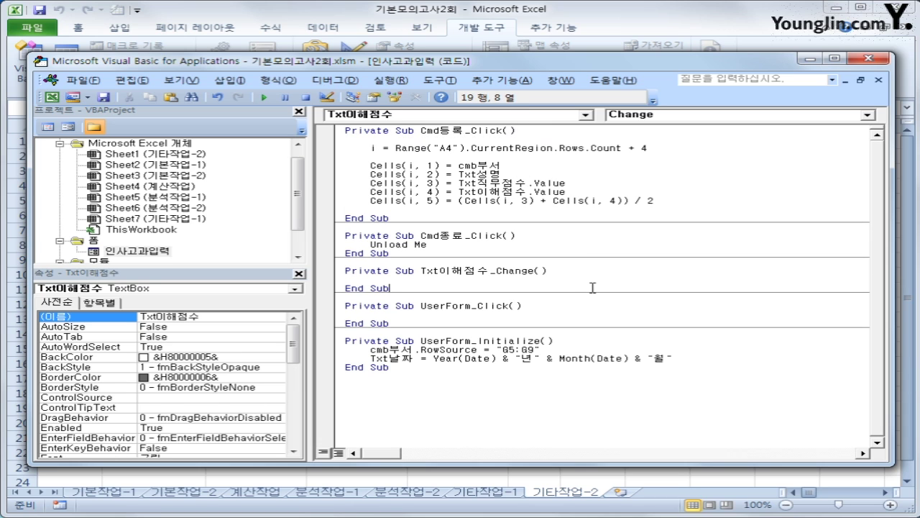
- Close the VBA editor and launch the 인사고과입력 form from the sheet button
{"action": "left_click", "coordinate": [868, 58]}
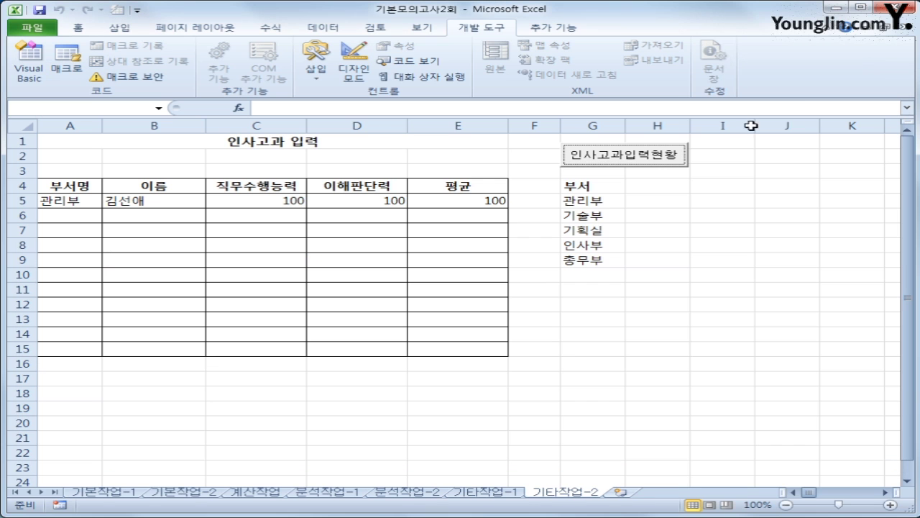
{"action": "left_click", "coordinate": [771, 277]}
{"action": "left_click", "coordinate": [636, 157]}
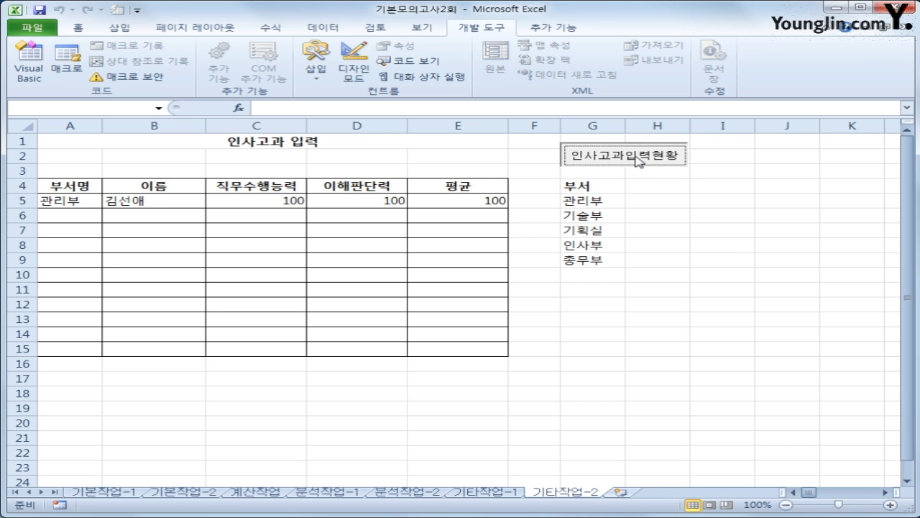
{"action": "left_click_drag", "start_coordinate": [495, 164], "coordinate": [621, 186]}
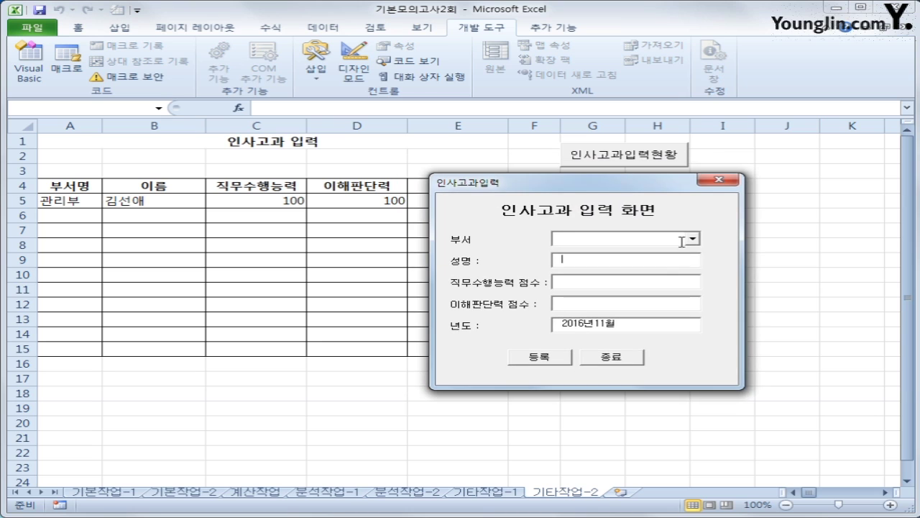
- Register a 관리부 employee's name with scores 95 and 90, then close the form
{"action": "left_click", "coordinate": [692, 239]}
{"action": "left_click", "coordinate": [667, 252]}
{"action": "left_click", "coordinate": [647, 264]}
{"action": "type", "text": "이"}
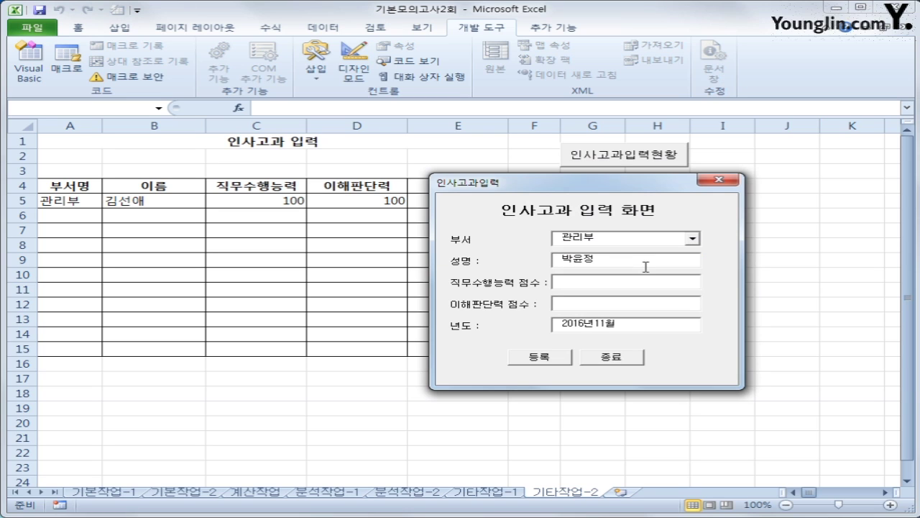
{"action": "type", "text": "95"}
{"action": "left_click", "coordinate": [541, 363]}
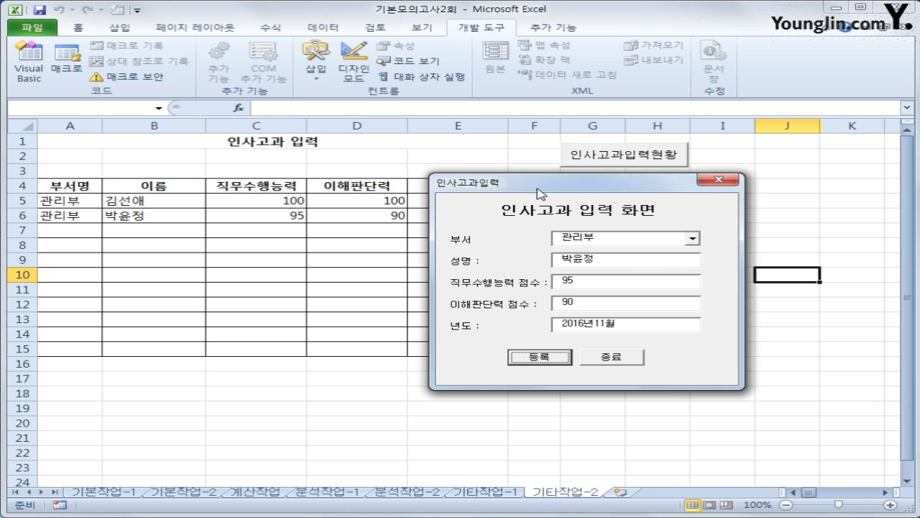
{"action": "left_click_drag", "start_coordinate": [540, 193], "coordinate": [638, 238]}
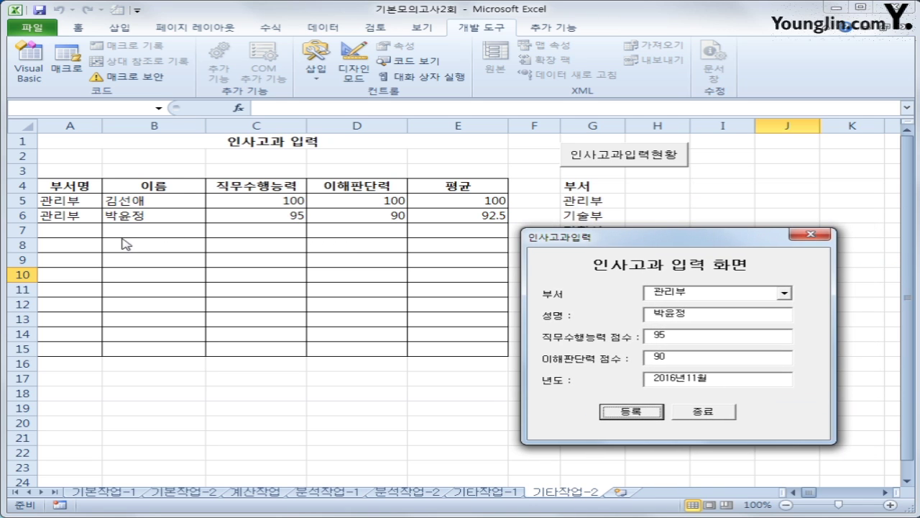
{"action": "left_click", "coordinate": [722, 413]}
{"action": "left_click", "coordinate": [722, 414]}
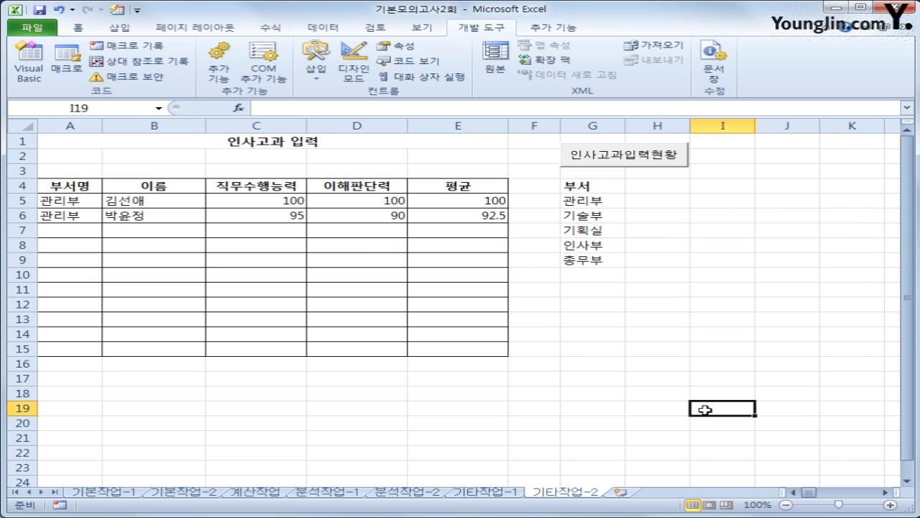